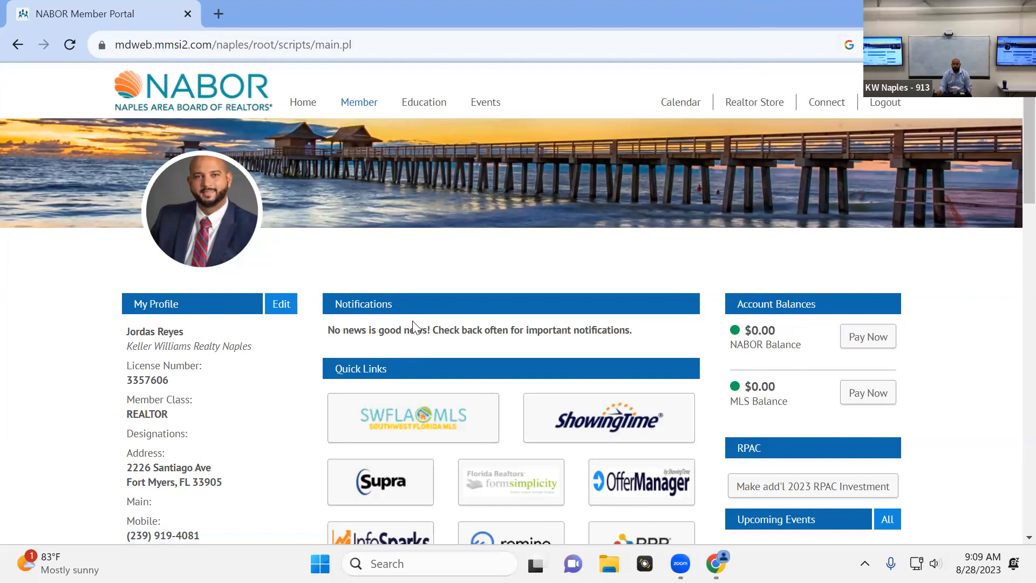
Open ShowingTime from the member portal's quick links and postpone the personal information review
{"action": "scroll", "coordinate": [416, 345], "scroll_direction": "down", "scroll_amount": 2}
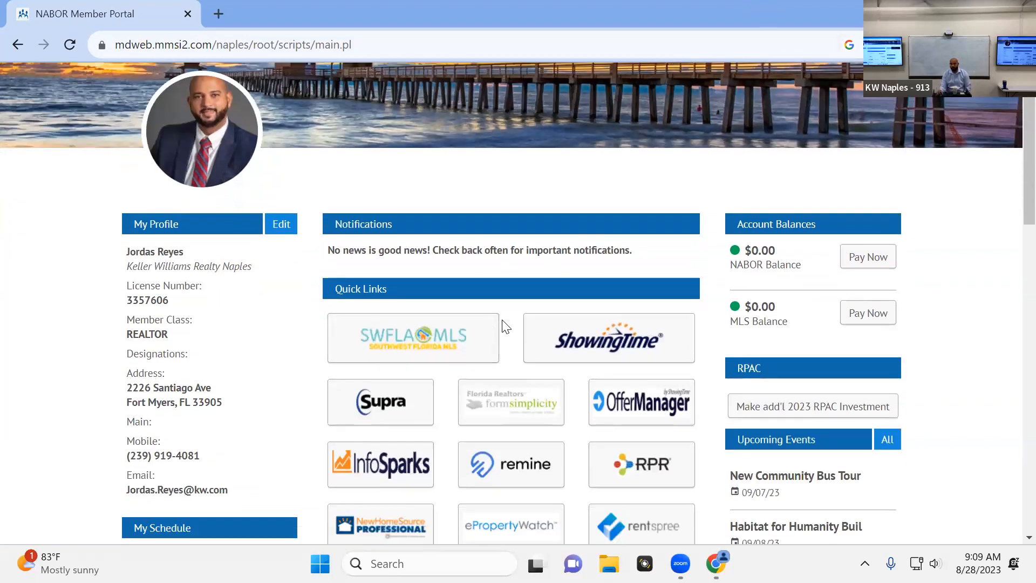
{"action": "scroll", "coordinate": [483, 343], "scroll_direction": "up", "scroll_amount": 2}
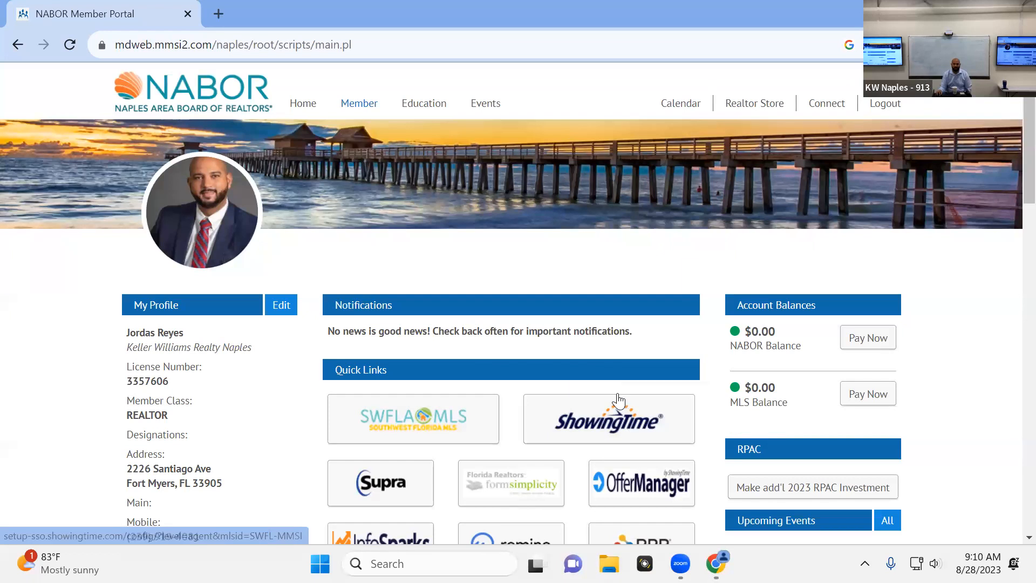
{"action": "left_click", "coordinate": [614, 415]}
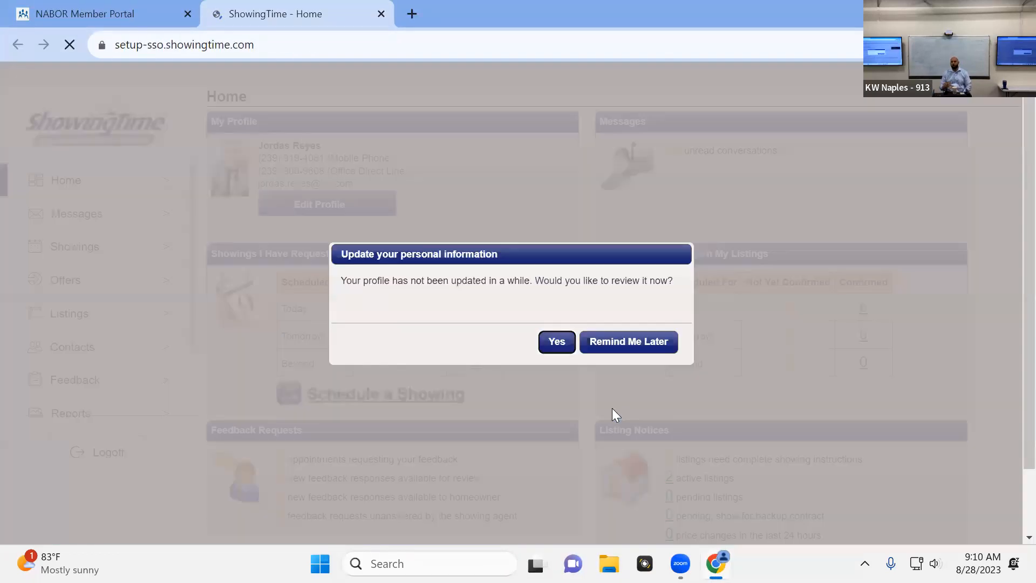
{"action": "left_click", "coordinate": [607, 340]}
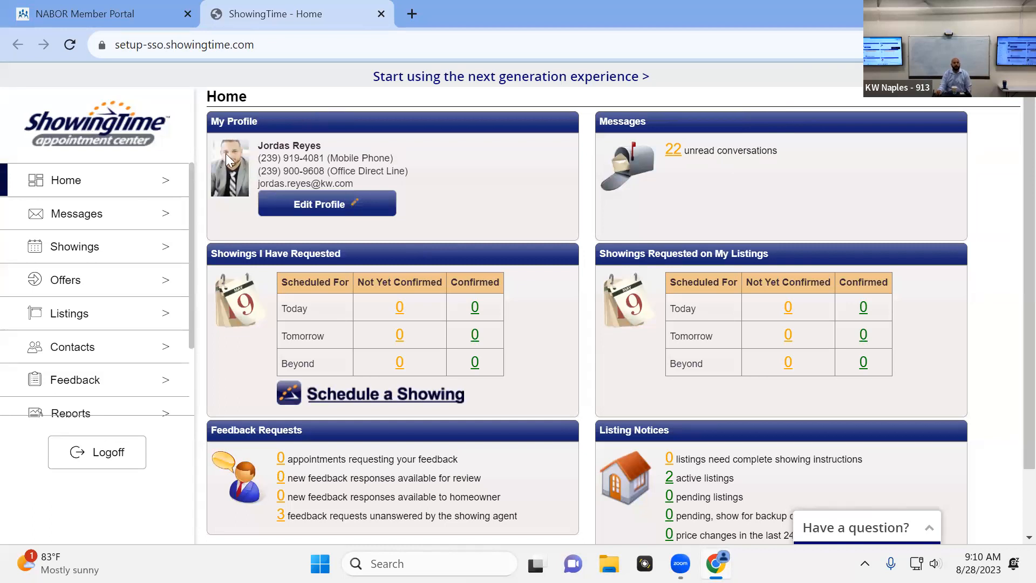
Open the management page of the active Marina Terrace Condo listing from the agent's own listings
{"action": "scroll", "coordinate": [98, 259], "scroll_direction": "down", "scroll_amount": 2}
{"action": "scroll", "coordinate": [100, 262], "scroll_direction": "up", "scroll_amount": 2}
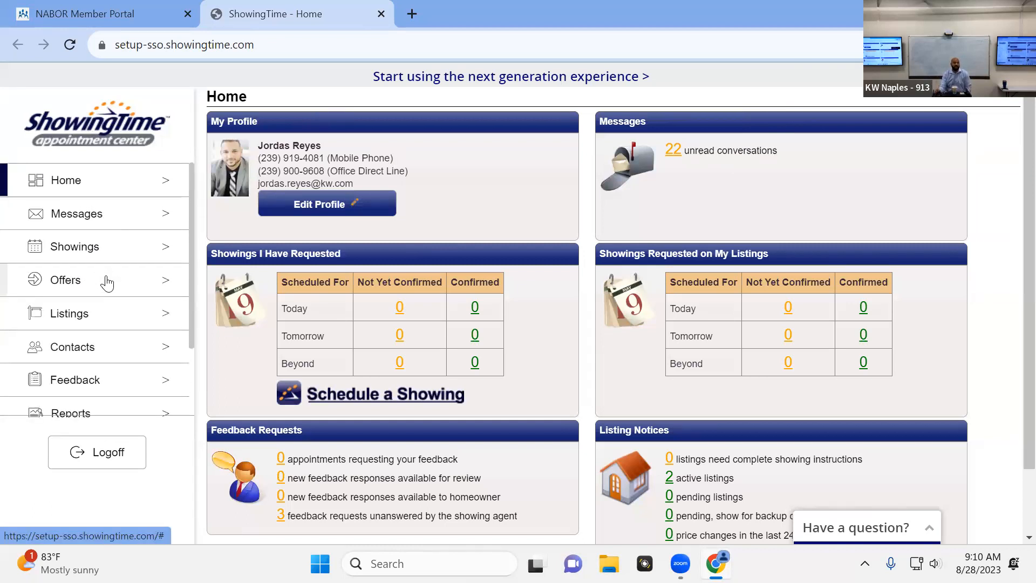
{"action": "scroll", "coordinate": [107, 275], "scroll_direction": "down", "scroll_amount": 2}
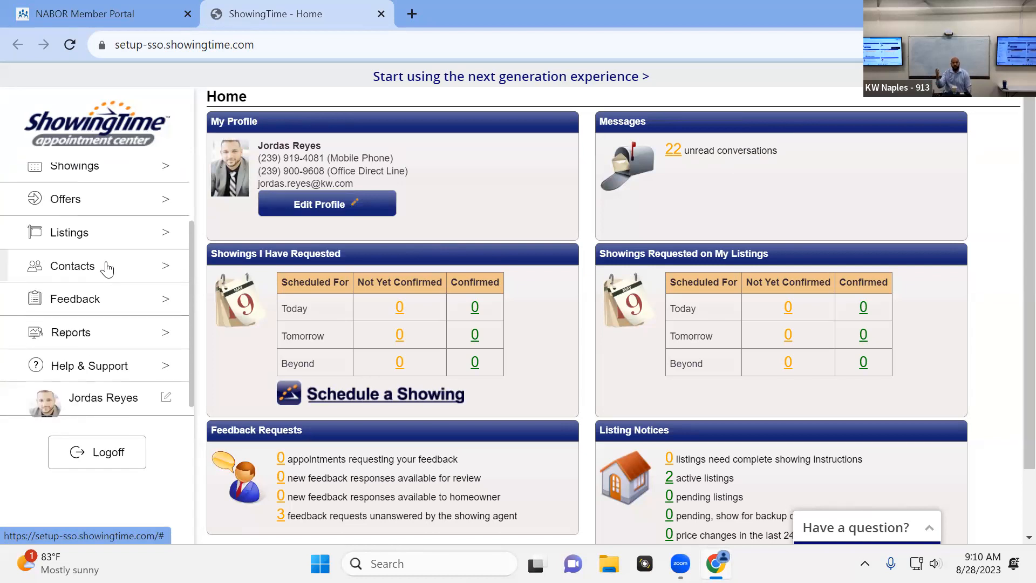
{"action": "scroll", "coordinate": [105, 280], "scroll_direction": "up", "scroll_amount": 2}
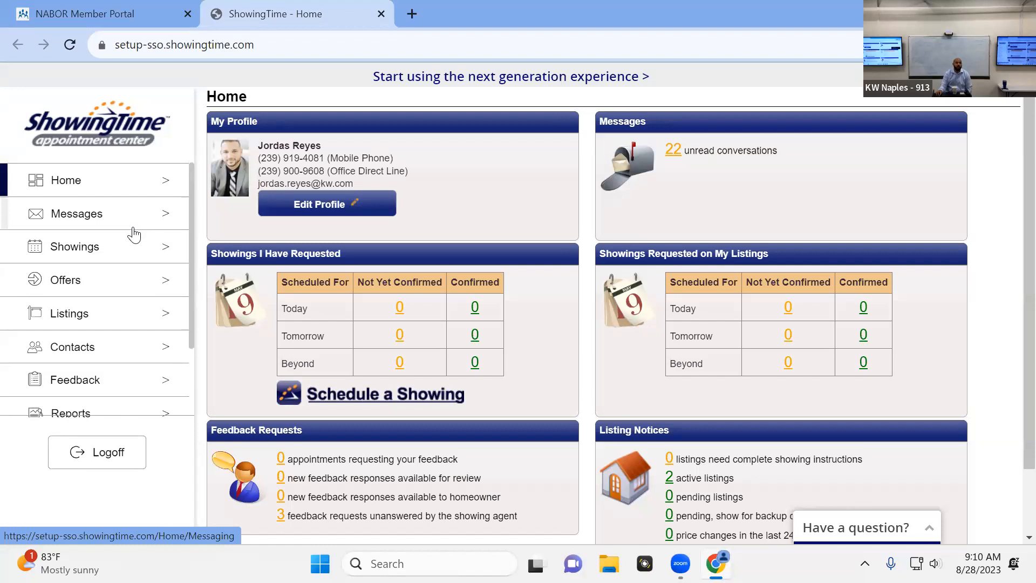
{"action": "left_click", "coordinate": [81, 318]}
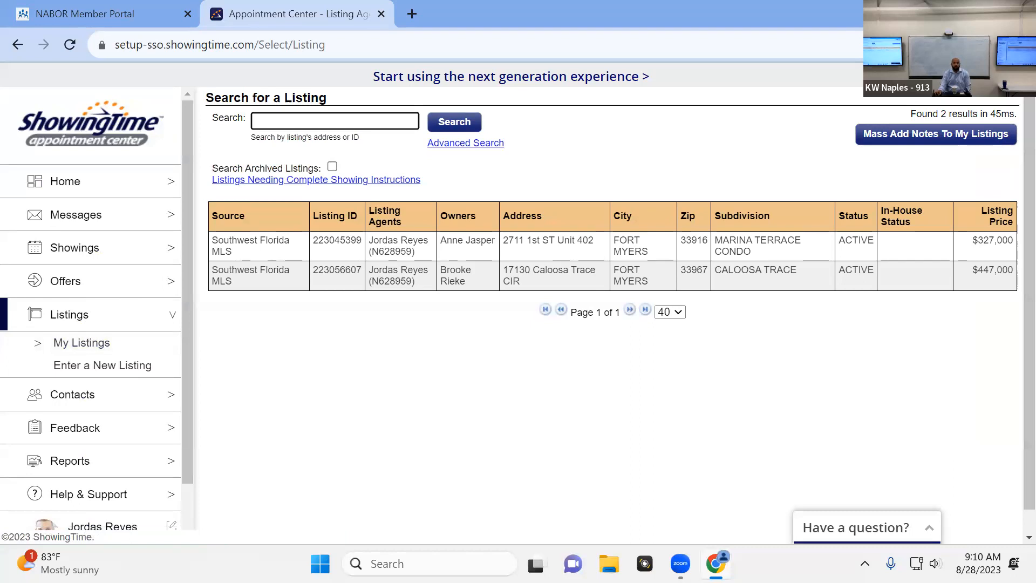
{"action": "left_click", "coordinate": [318, 301]}
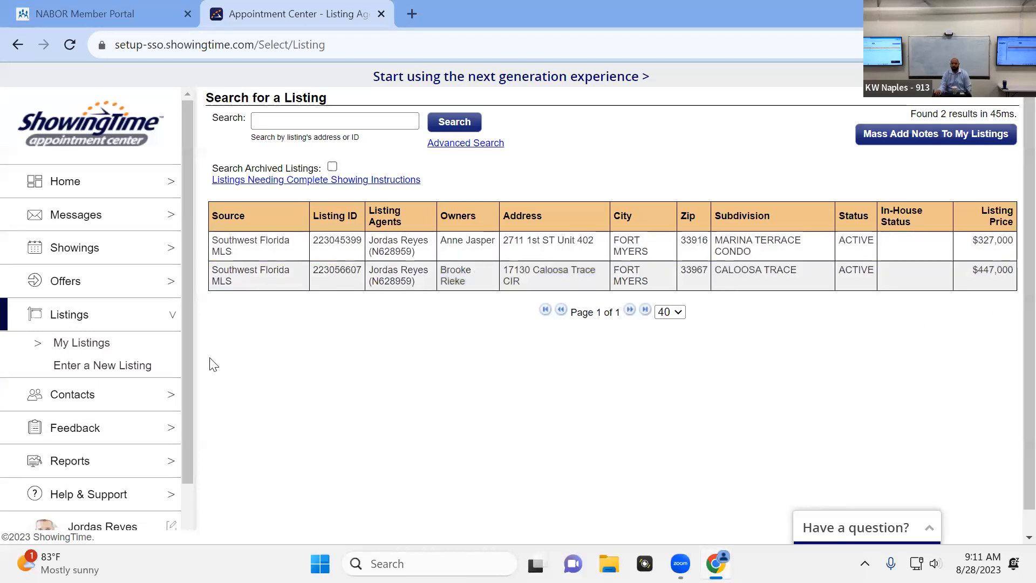
{"action": "left_click", "coordinate": [393, 252]}
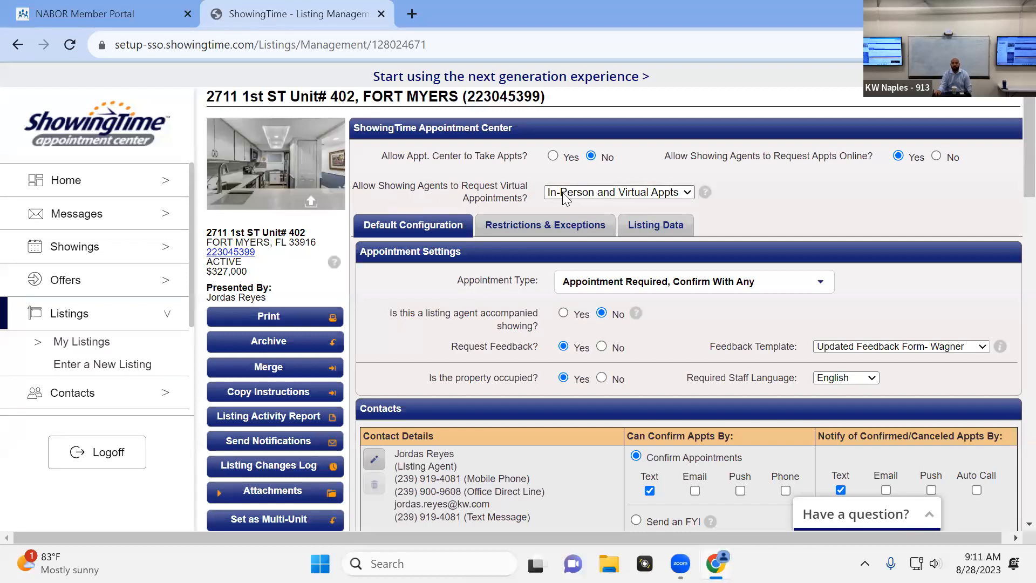
Examine the available choices for virtual appointment requests and for the appointment type, leaving both settings as they are
{"action": "left_click", "coordinate": [610, 197]}
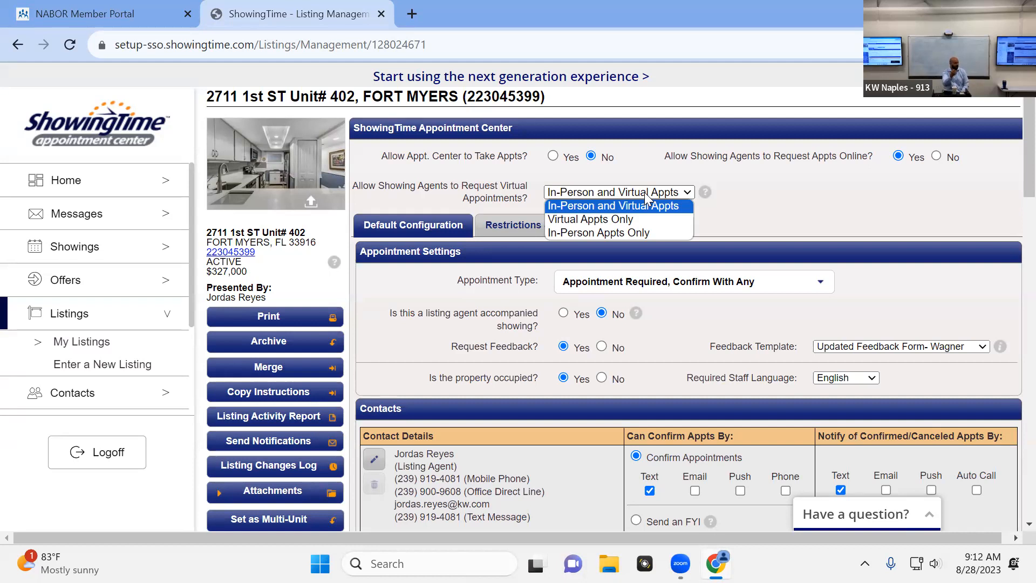
{"action": "left_click", "coordinate": [859, 193]}
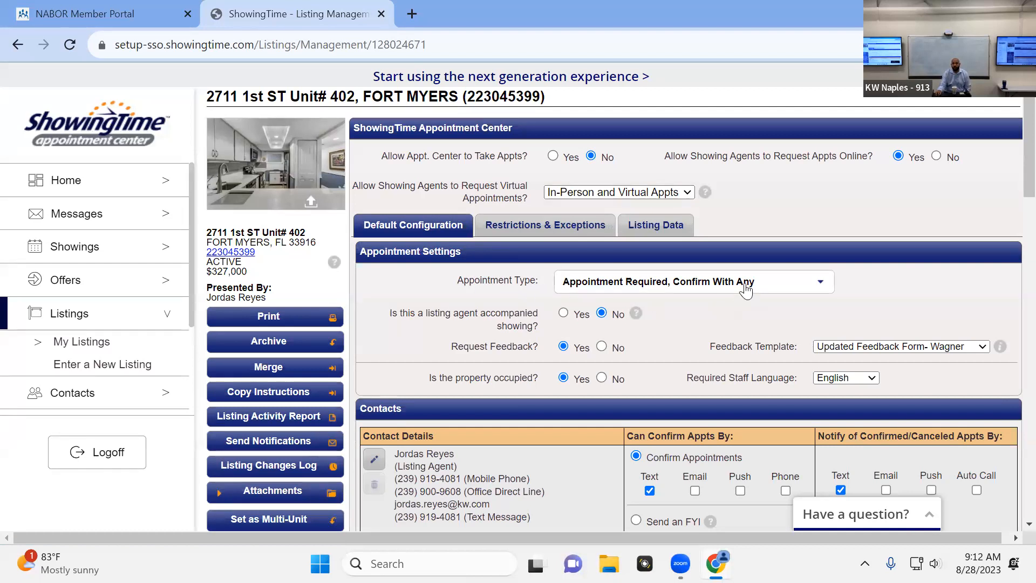
{"action": "left_click", "coordinate": [756, 285]}
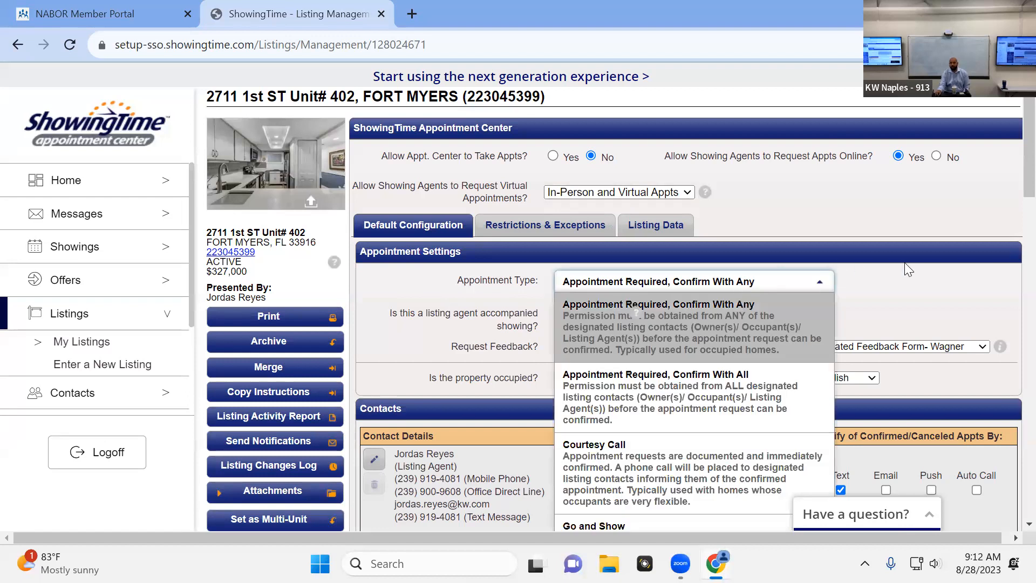
{"action": "scroll", "coordinate": [756, 285], "scroll_direction": "down", "scroll_amount": 3}
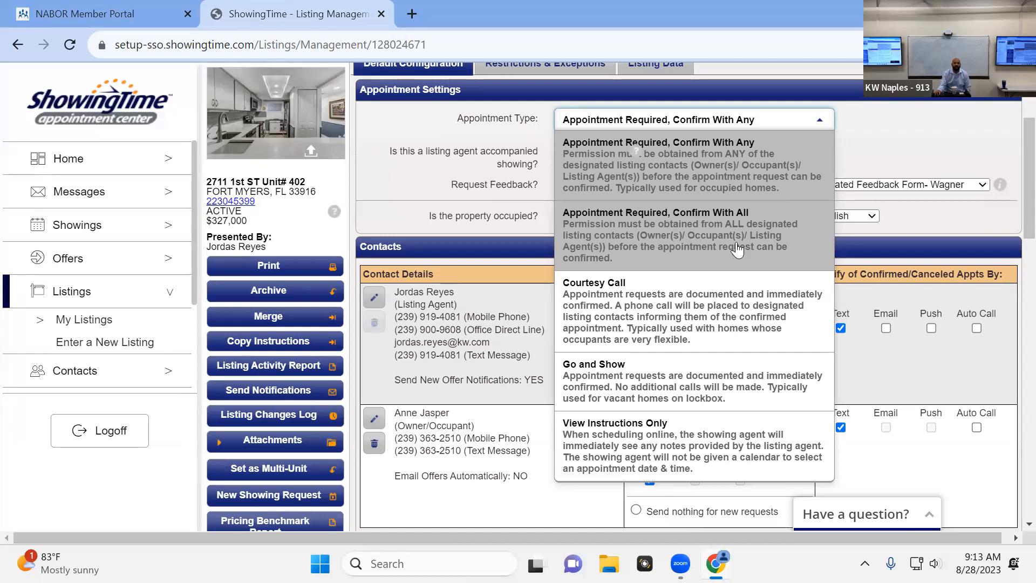
{"action": "scroll", "coordinate": [685, 238], "scroll_direction": "down", "scroll_amount": 1}
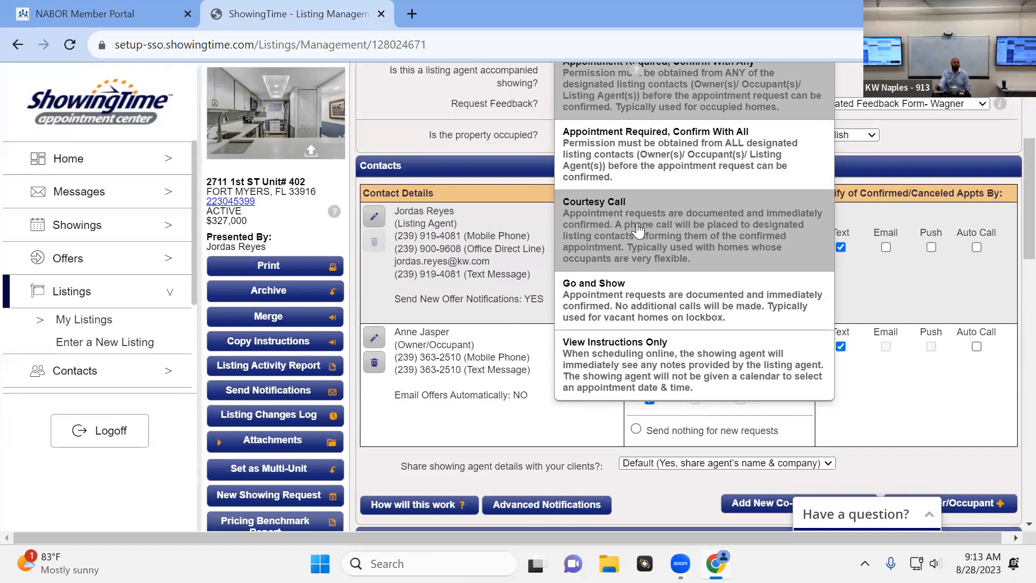
{"action": "scroll", "coordinate": [640, 229], "scroll_direction": "up", "scroll_amount": 1}
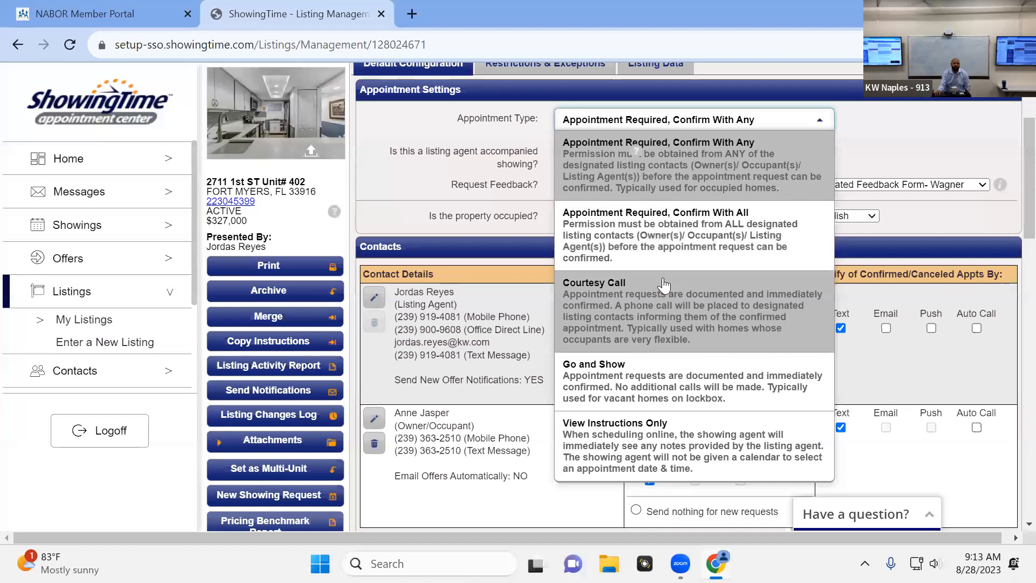
{"action": "scroll", "coordinate": [664, 285], "scroll_direction": "down", "scroll_amount": 1}
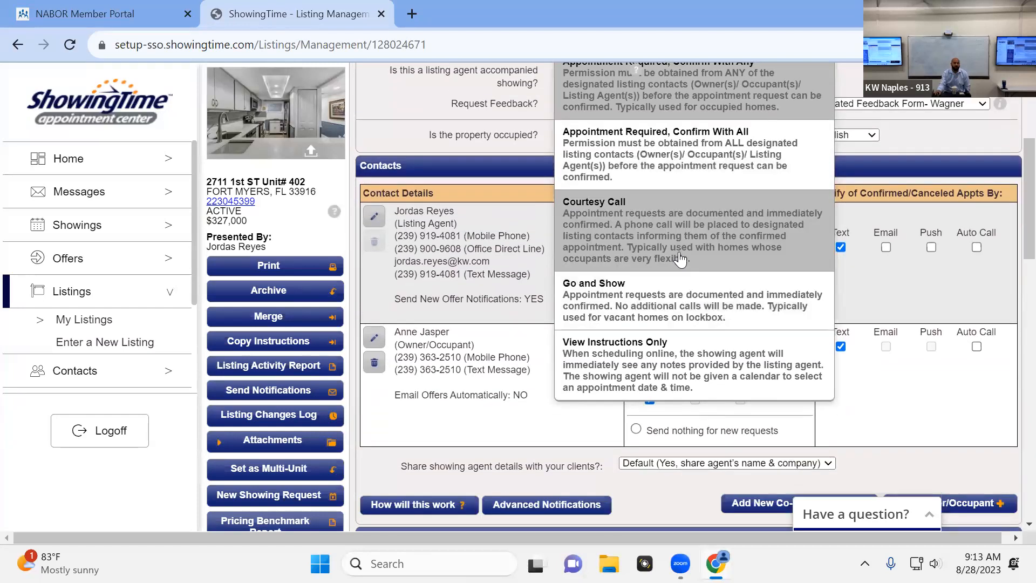
{"action": "scroll", "coordinate": [707, 232], "scroll_direction": "up", "scroll_amount": 1}
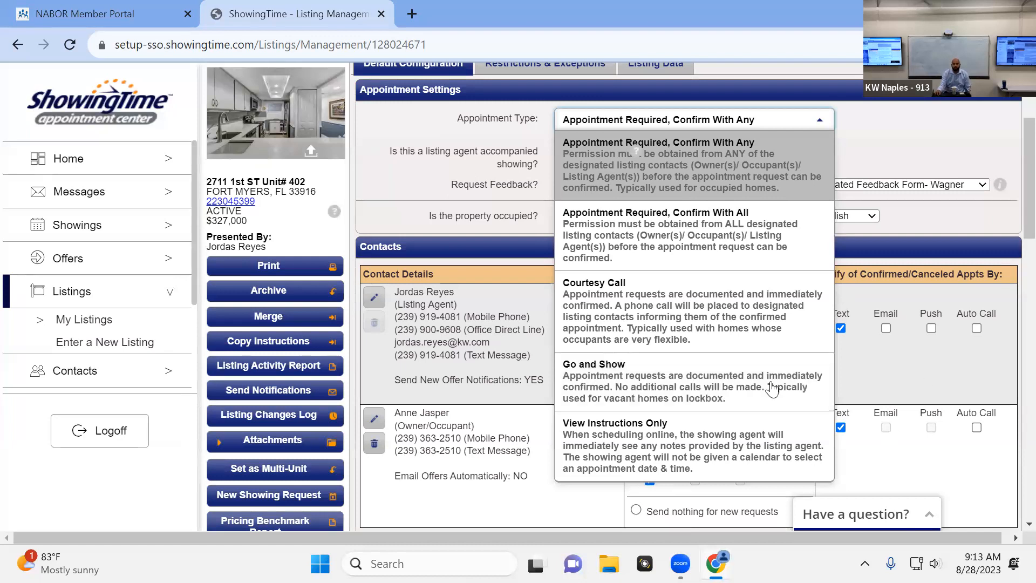
{"action": "scroll", "coordinate": [669, 383], "scroll_direction": "down", "scroll_amount": 2}
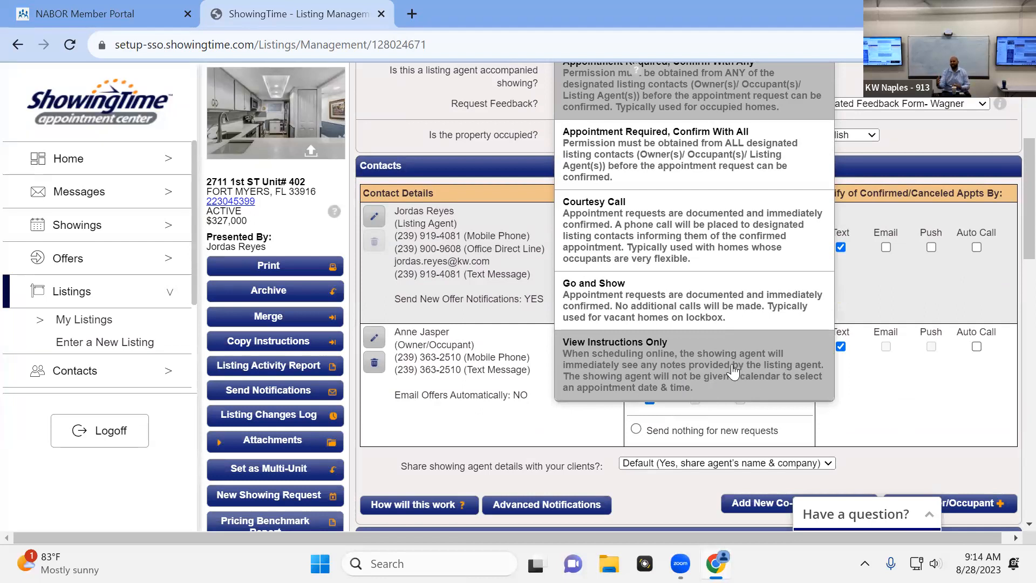
{"action": "scroll", "coordinate": [766, 337], "scroll_direction": "up", "scroll_amount": 1}
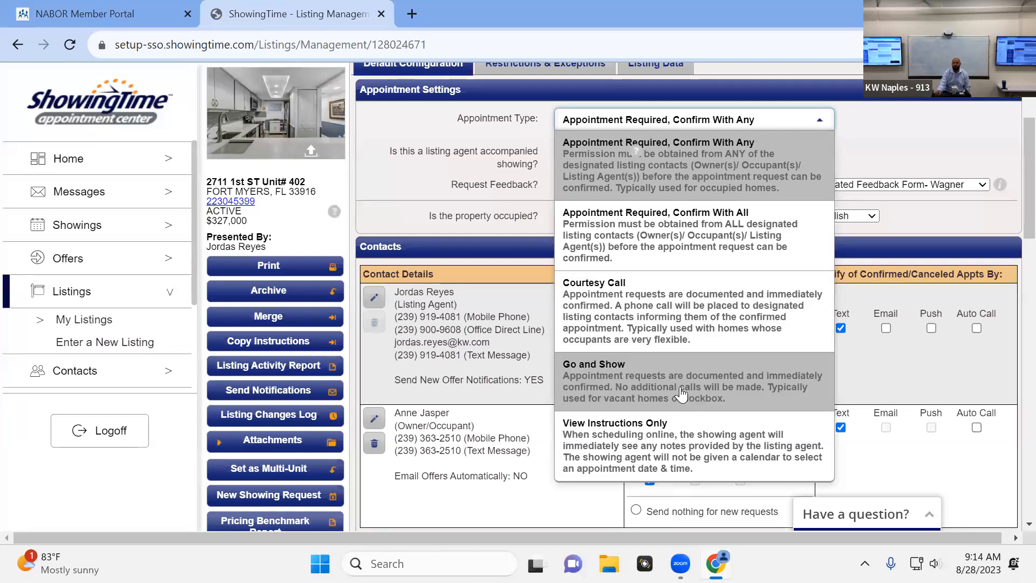
{"action": "left_click", "coordinate": [900, 166]}
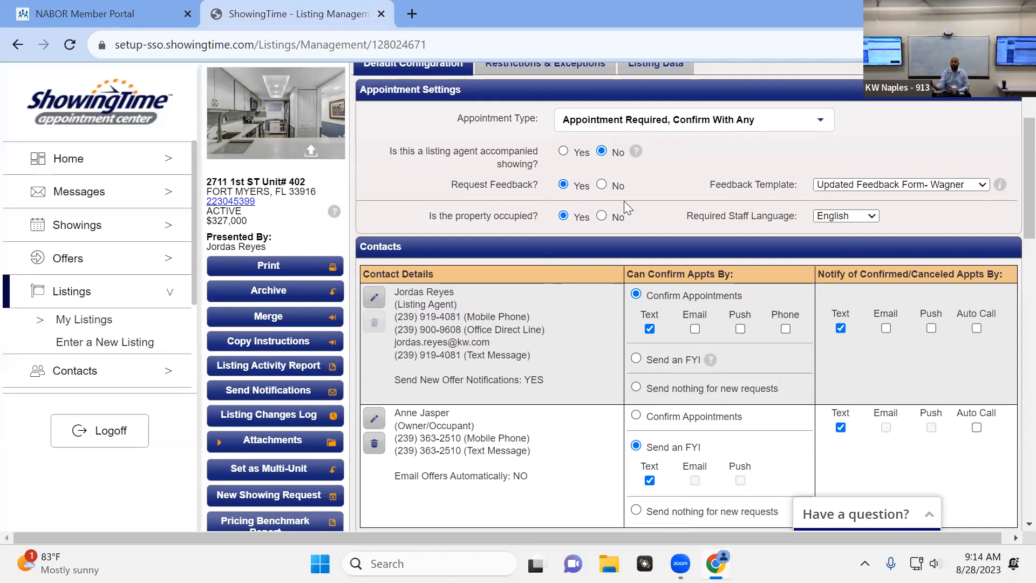
Look through the office and agent feedback templates offered for the listing, without choosing another one
{"action": "left_click", "coordinate": [880, 187]}
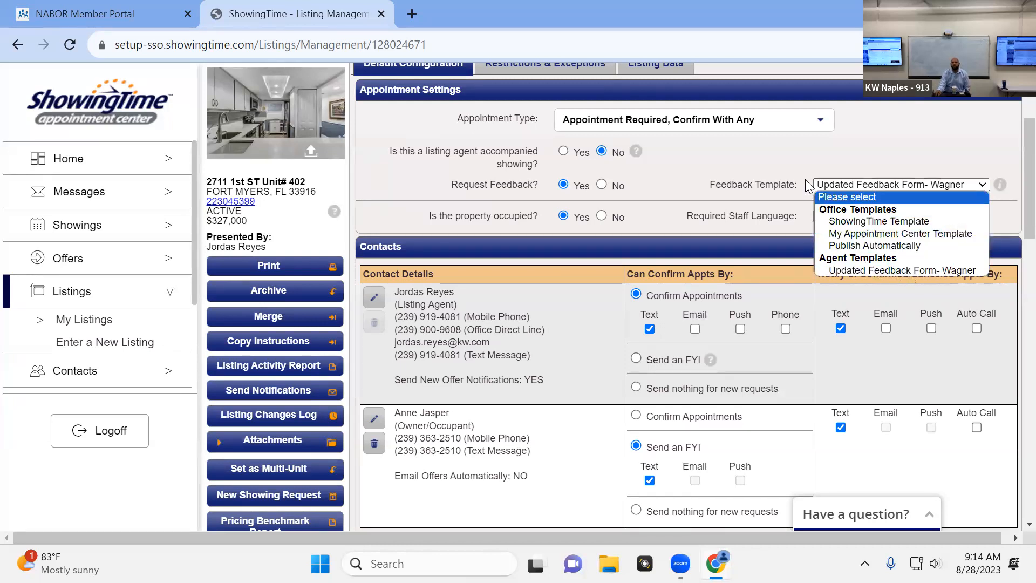
{"action": "left_click", "coordinate": [871, 169]}
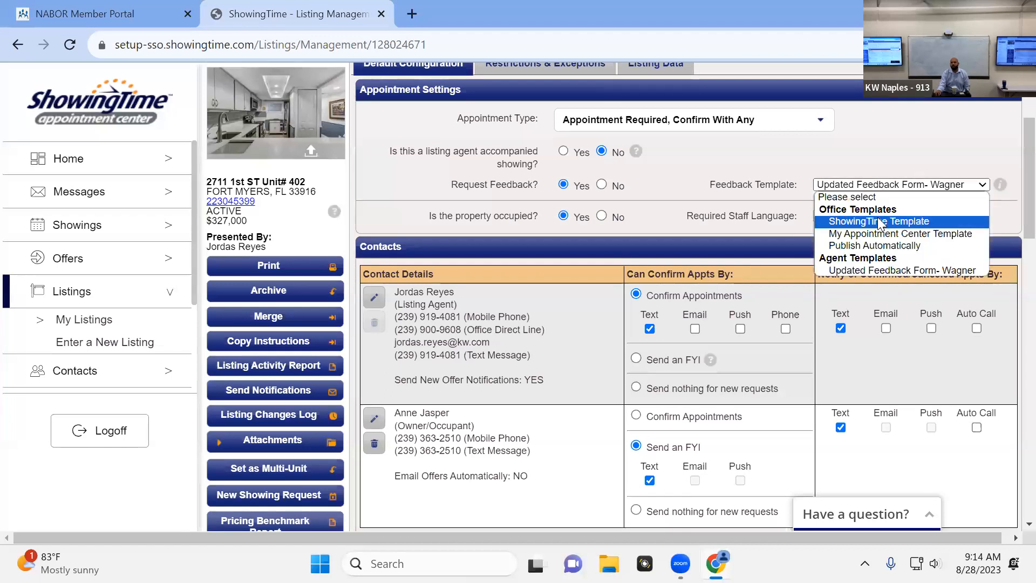
{"action": "left_click", "coordinate": [892, 158]}
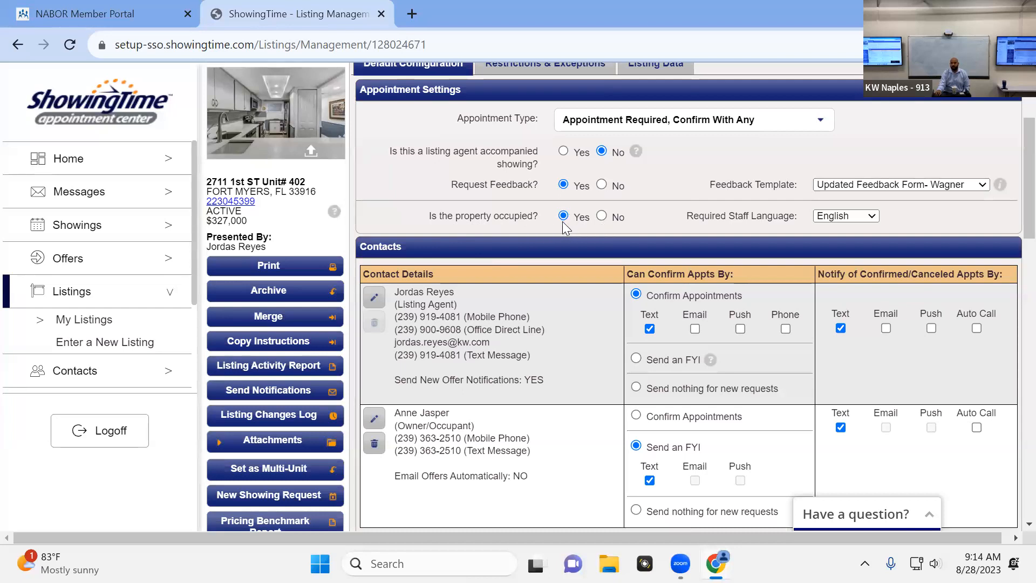
Open the form for a new owner/occupant contact, choose Mobile Phone as the first phone type, and close it without saving
{"action": "scroll", "coordinate": [778, 275], "scroll_direction": "down", "scroll_amount": 2}
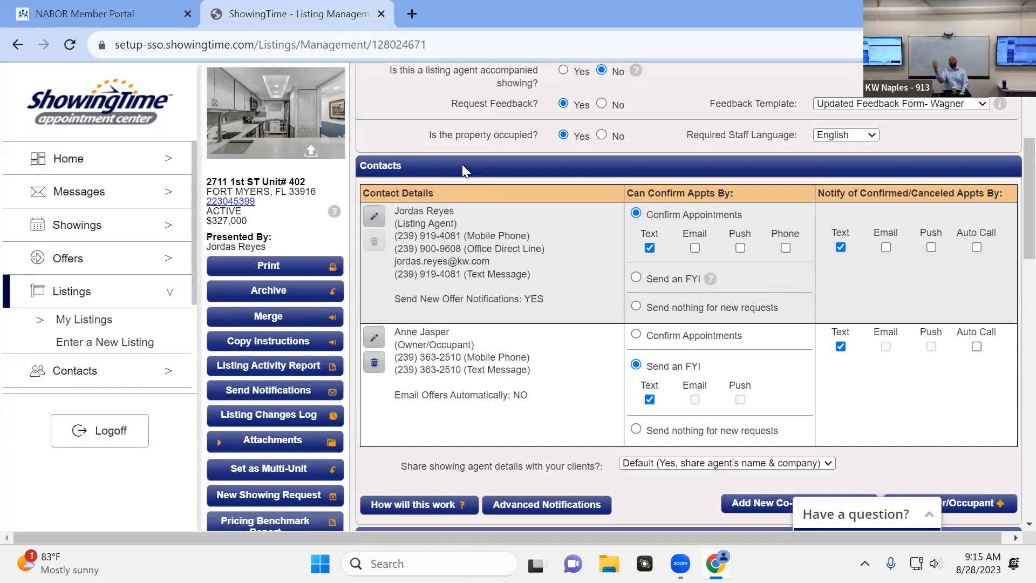
{"action": "scroll", "coordinate": [621, 166], "scroll_direction": "down", "scroll_amount": 2}
{"action": "scroll", "coordinate": [622, 166], "scroll_direction": "up", "scroll_amount": 2}
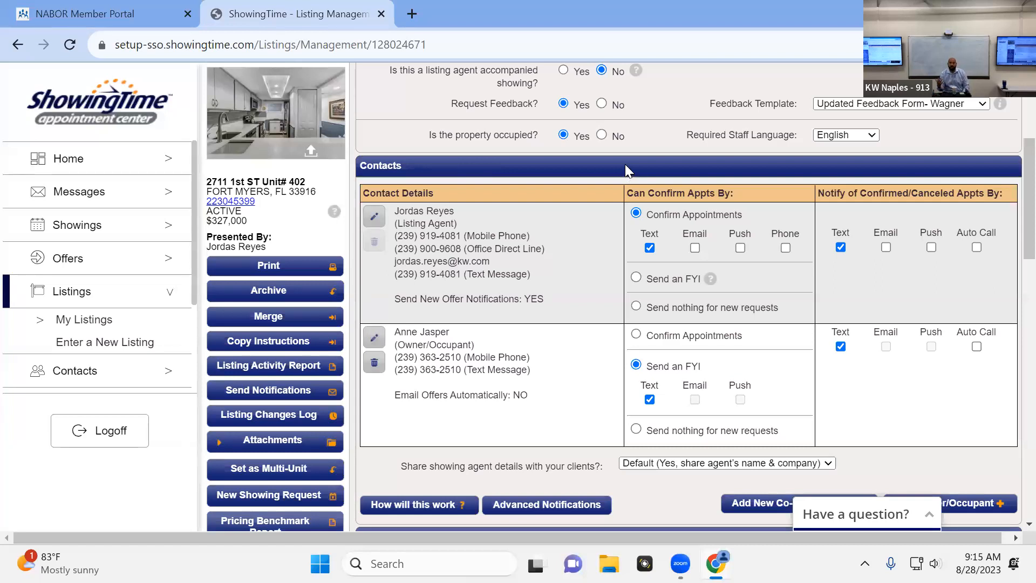
{"action": "scroll", "coordinate": [681, 346], "scroll_direction": "down", "scroll_amount": 2}
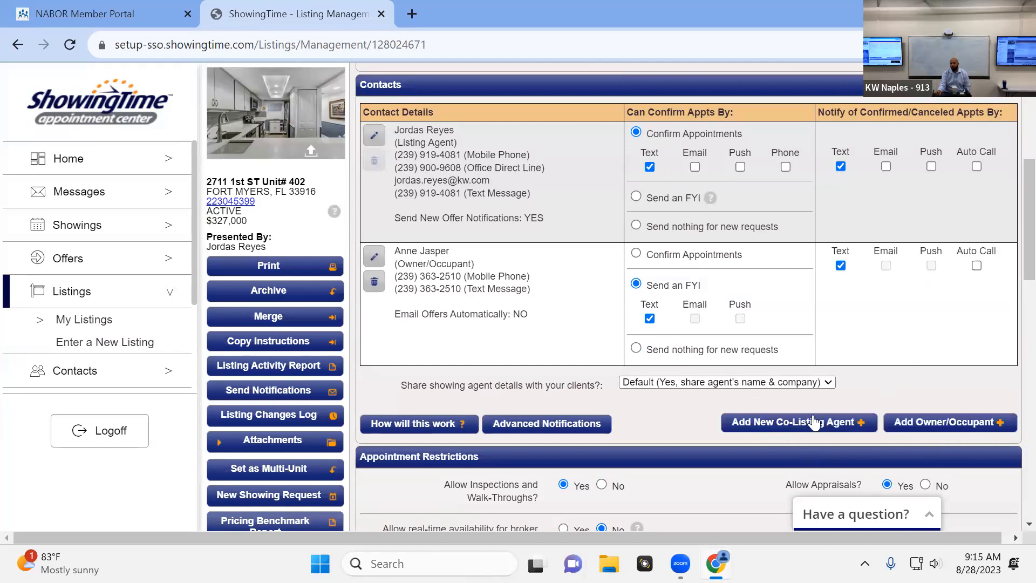
{"action": "left_click", "coordinate": [937, 421]}
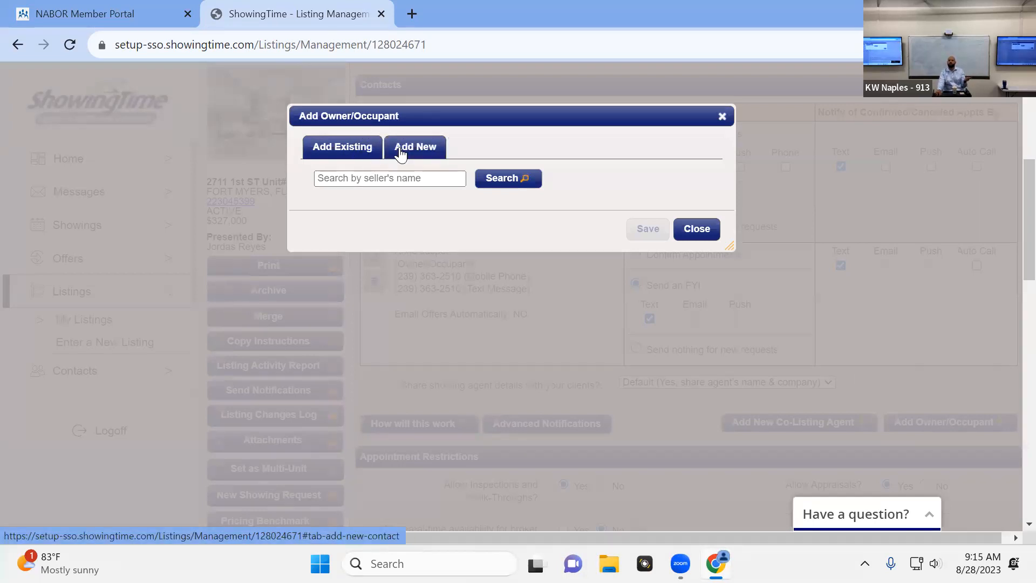
{"action": "left_click", "coordinate": [425, 148]}
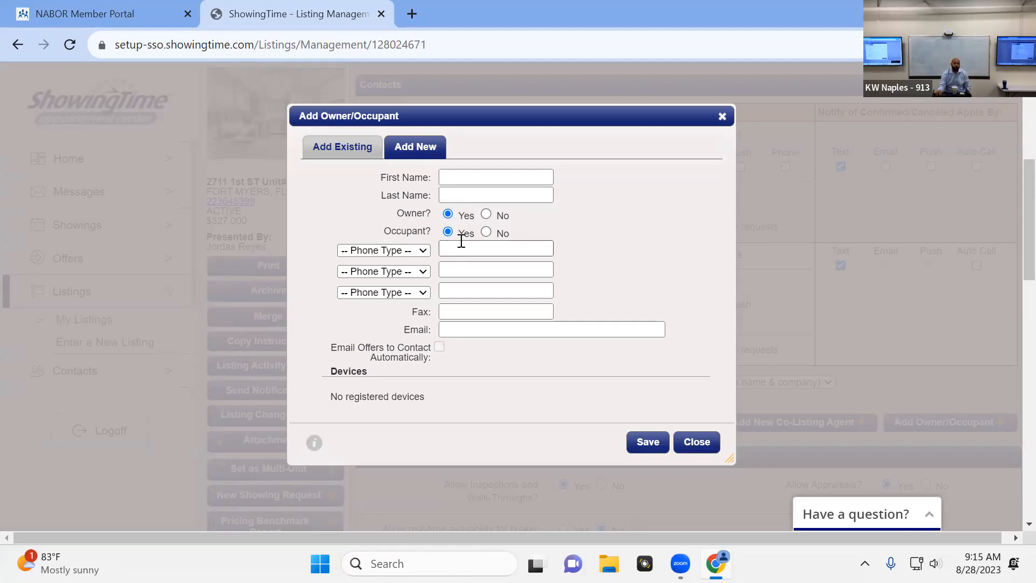
{"action": "left_click", "coordinate": [412, 252]}
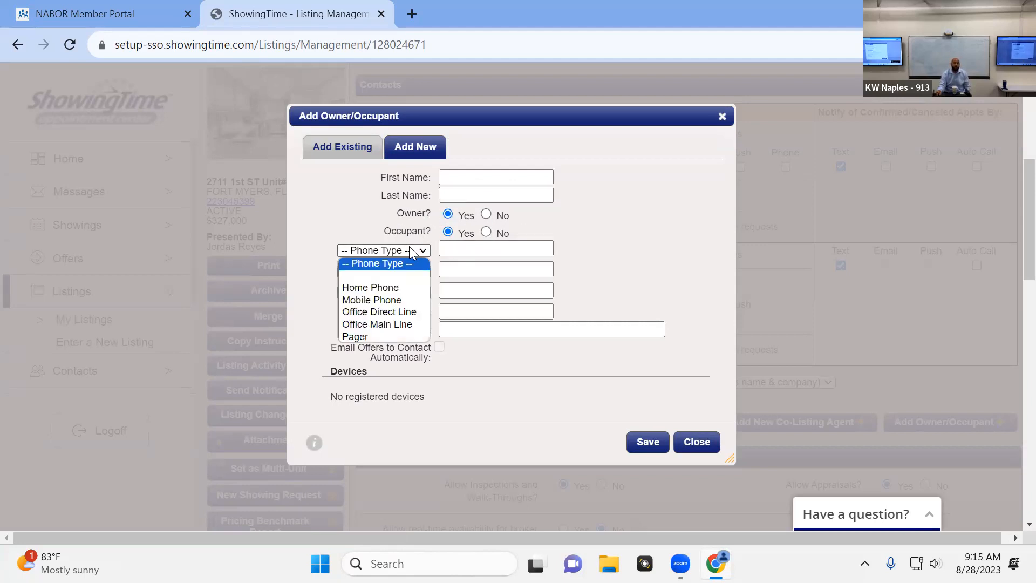
{"action": "left_click", "coordinate": [401, 299]}
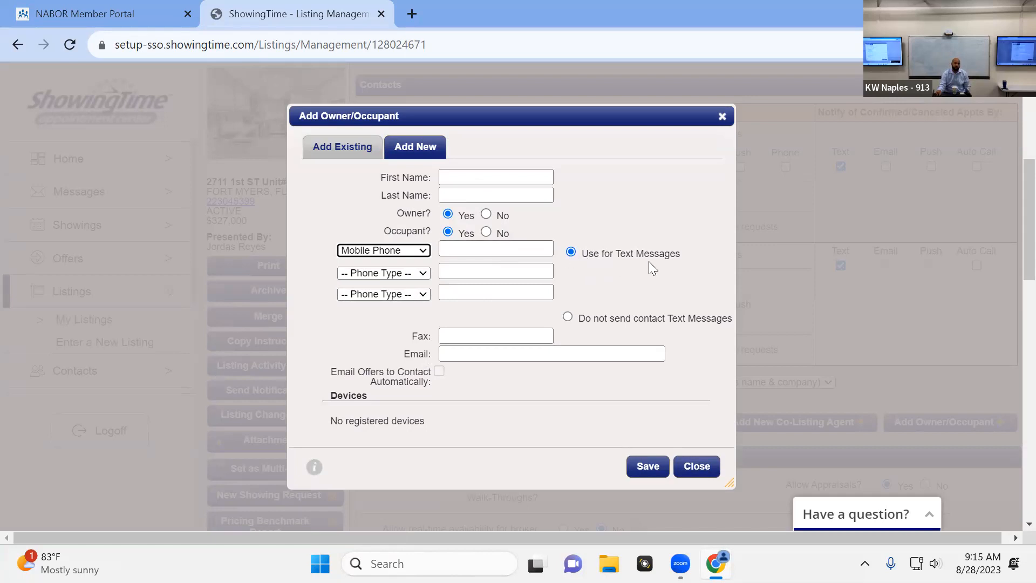
{"action": "scroll", "coordinate": [629, 268], "scroll_direction": "down", "scroll_amount": 2}
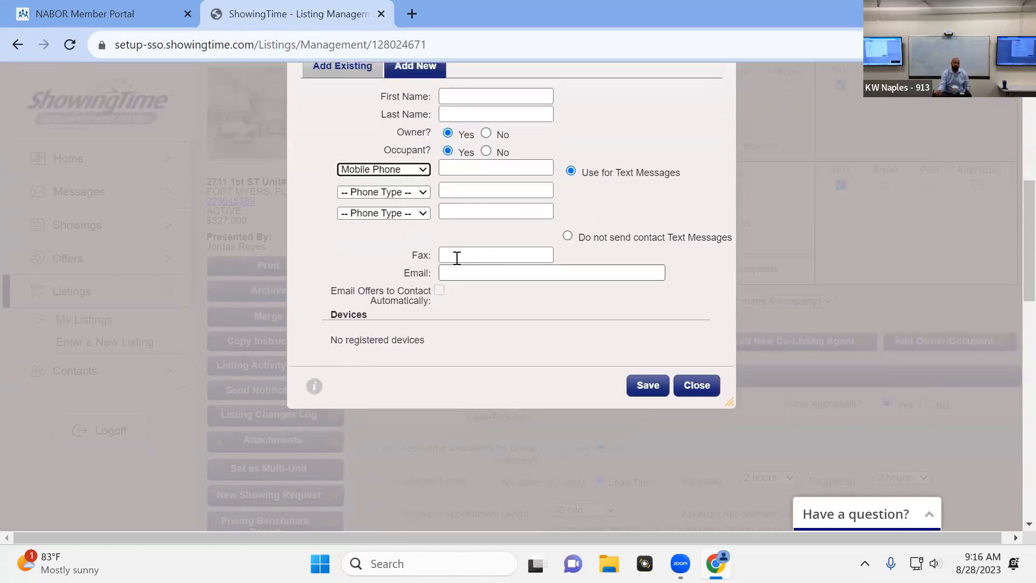
{"action": "left_click", "coordinate": [717, 393]}
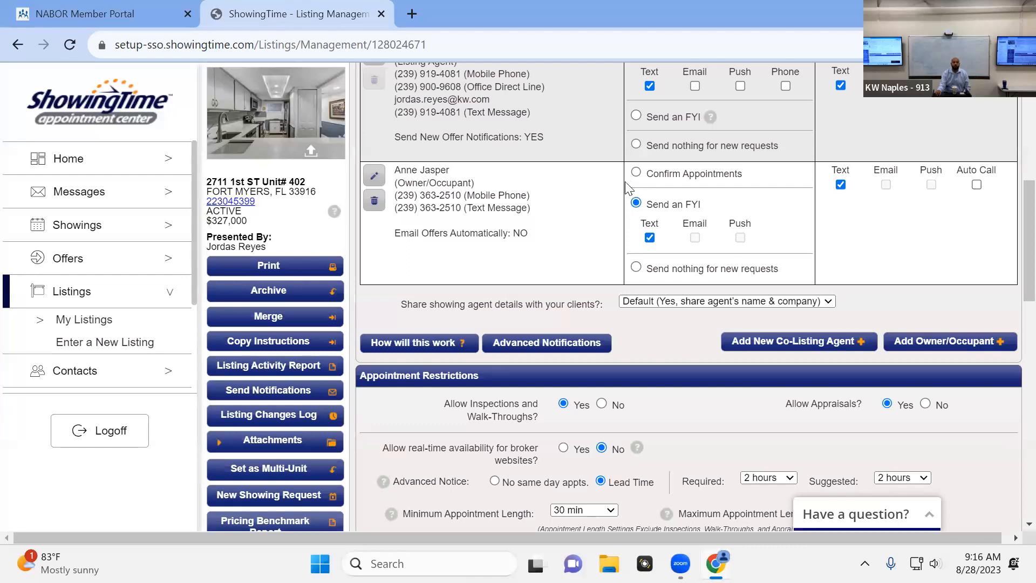
{"action": "scroll", "coordinate": [601, 197], "scroll_direction": "up", "scroll_amount": 1}
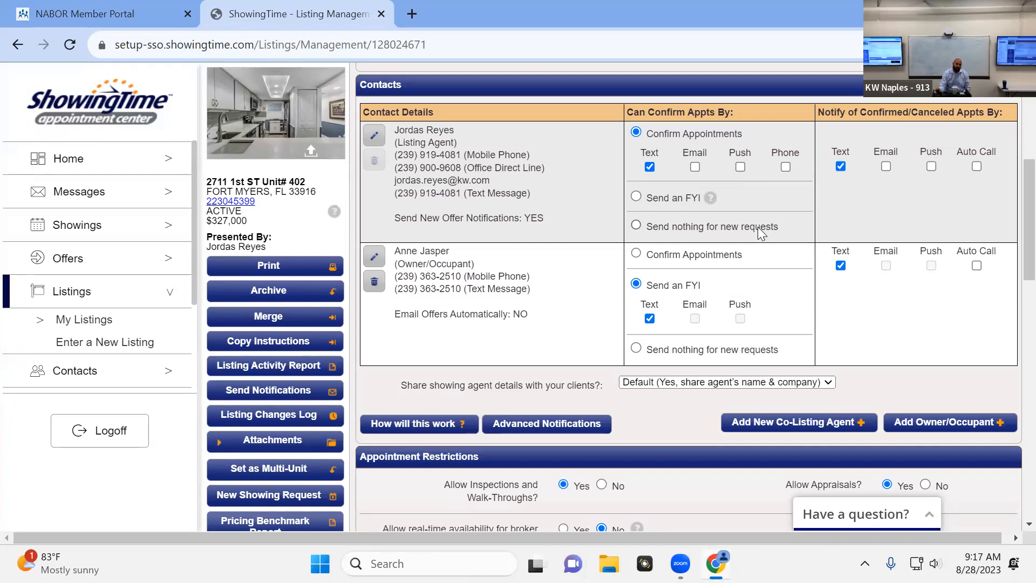
{"action": "scroll", "coordinate": [738, 271], "scroll_direction": "down", "scroll_amount": 1}
{"action": "scroll", "coordinate": [735, 272], "scroll_direction": "up", "scroll_amount": 1}
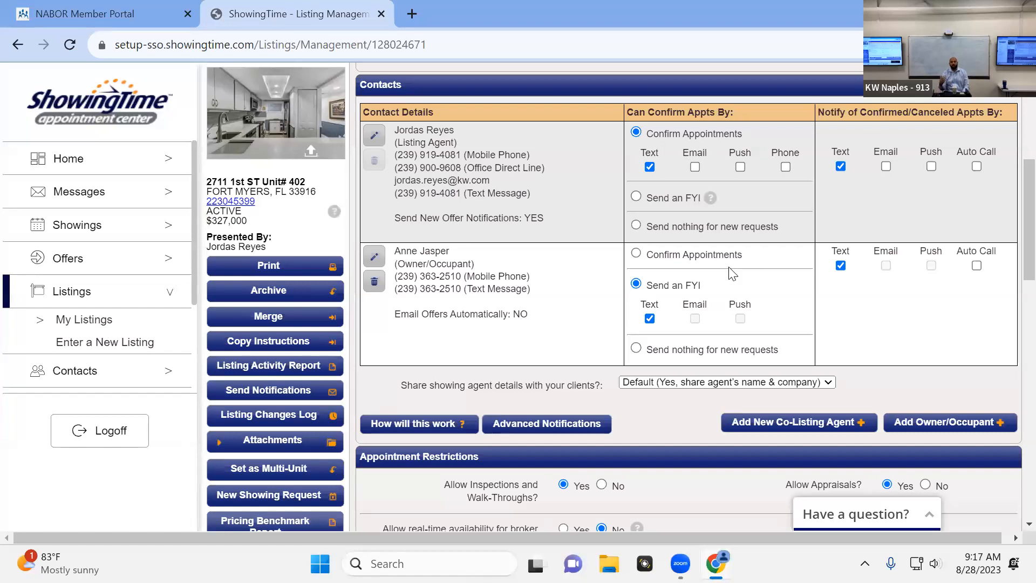
Review how the listing's contacts confirm appointments and get notified, along with the start of the appointment restrictions
{"action": "scroll", "coordinate": [782, 271], "scroll_direction": "down", "scroll_amount": 3}
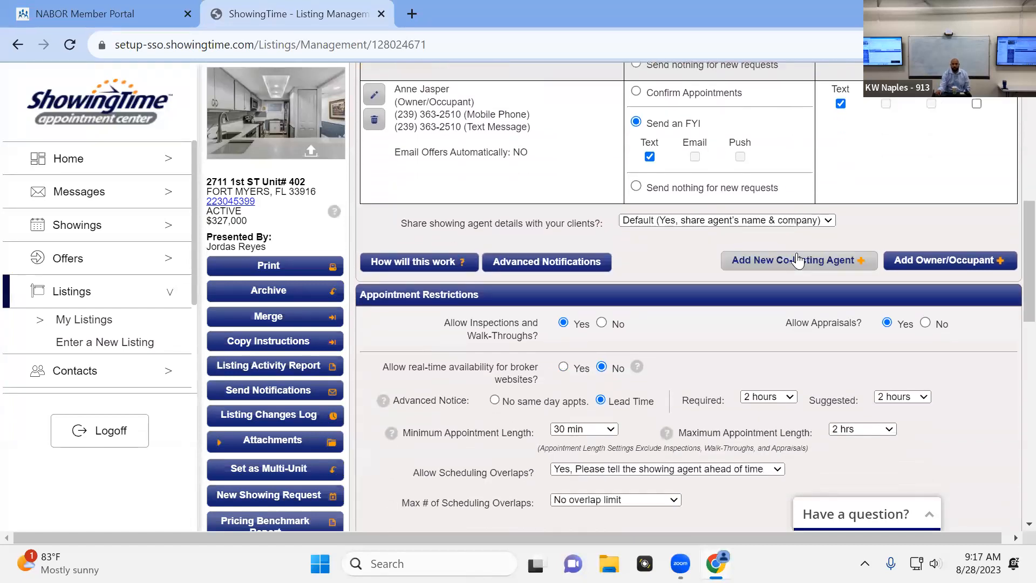
{"action": "scroll", "coordinate": [798, 261], "scroll_direction": "down", "scroll_amount": 1}
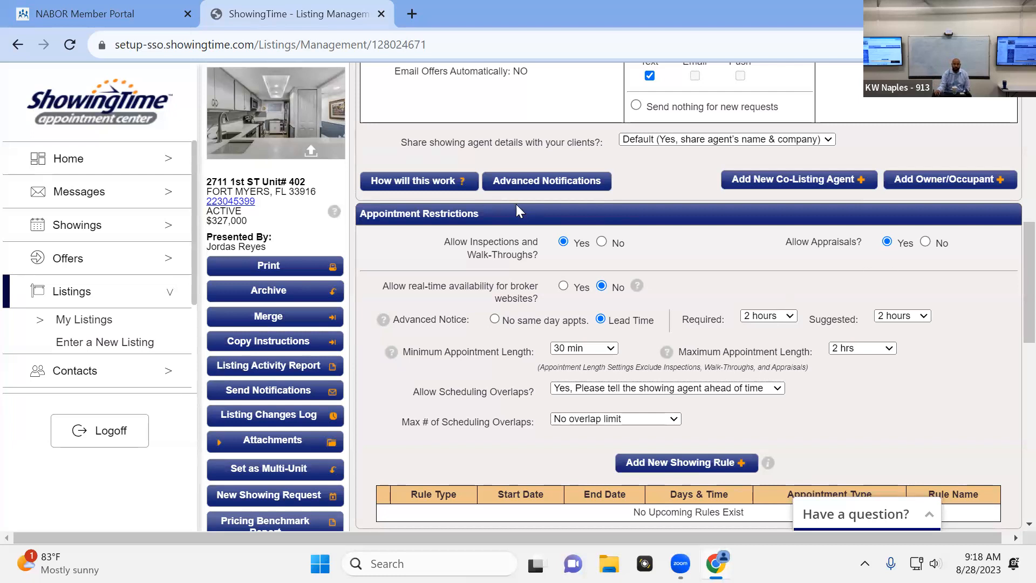
{"action": "scroll", "coordinate": [568, 265], "scroll_direction": "up", "scroll_amount": 1}
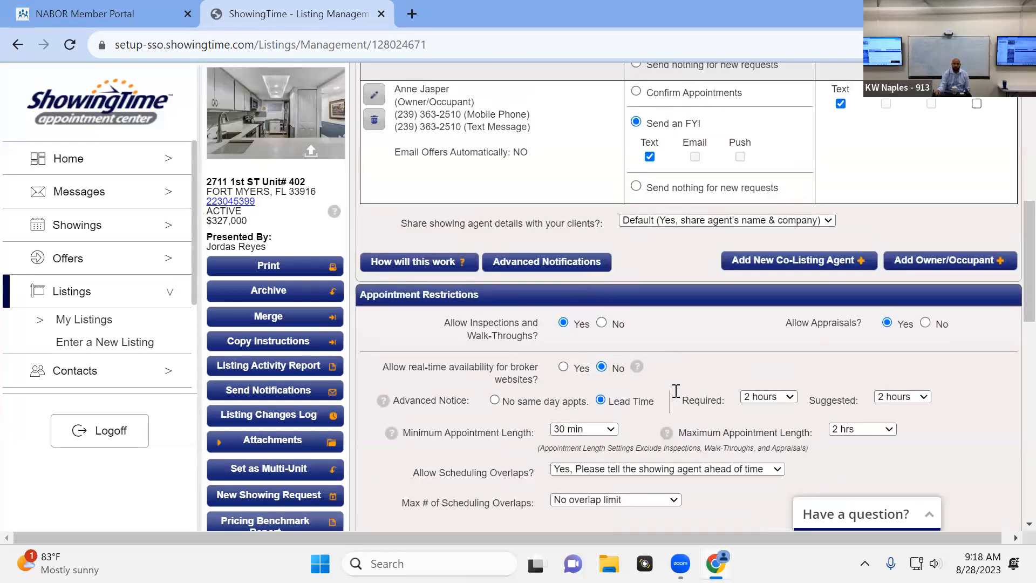
{"action": "scroll", "coordinate": [696, 384], "scroll_direction": "up", "scroll_amount": 3}
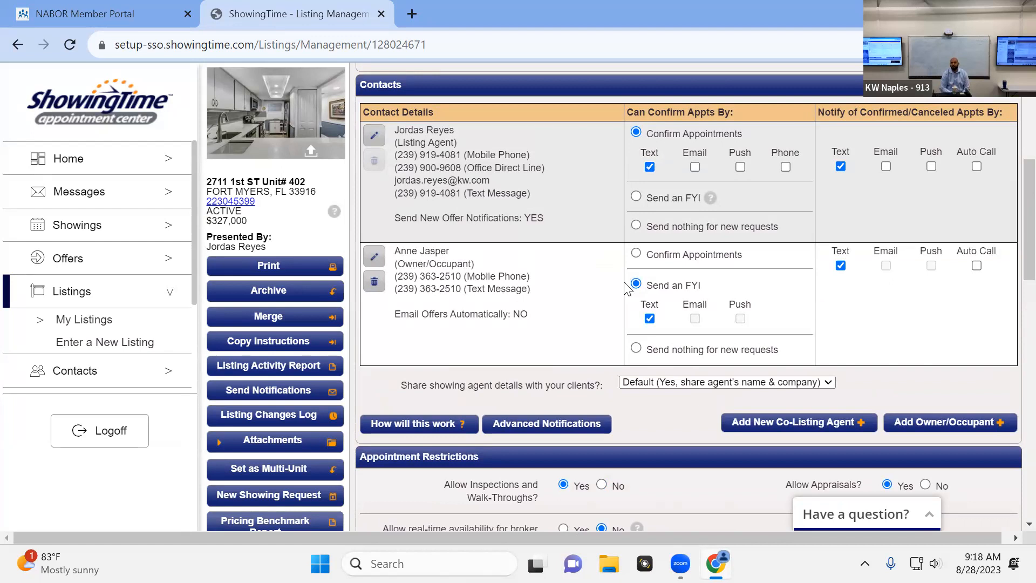
{"action": "scroll", "coordinate": [626, 284], "scroll_direction": "up", "scroll_amount": 3}
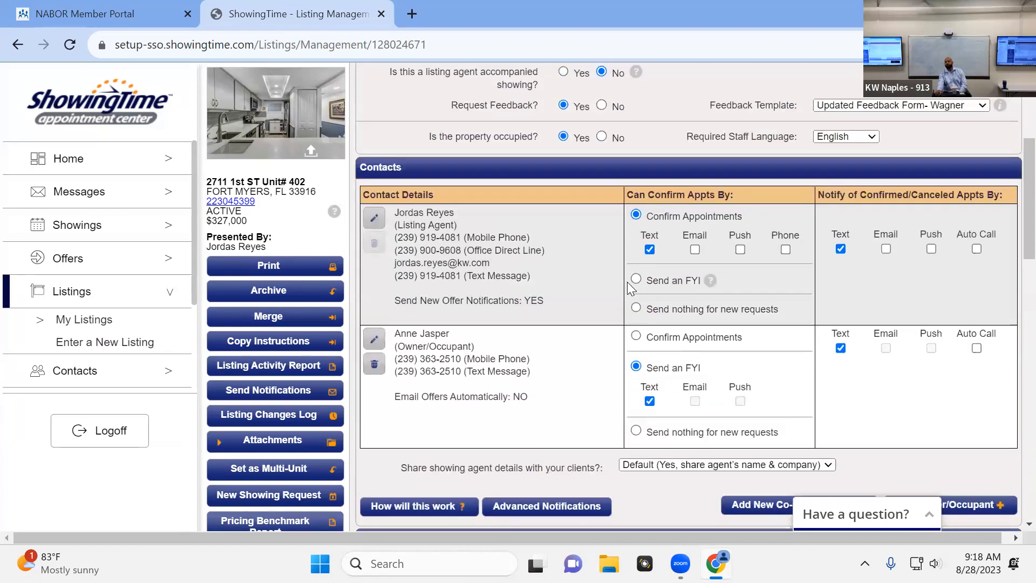
{"action": "scroll", "coordinate": [729, 303], "scroll_direction": "down", "scroll_amount": 1}
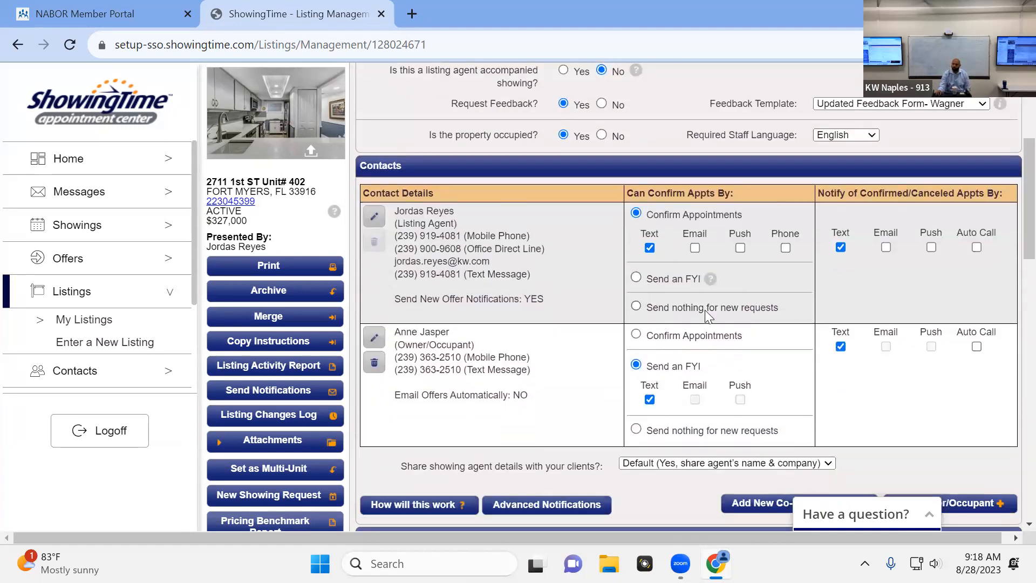
{"action": "scroll", "coordinate": [750, 332], "scroll_direction": "down", "scroll_amount": 3}
{"action": "scroll", "coordinate": [769, 340], "scroll_direction": "down", "scroll_amount": 3}
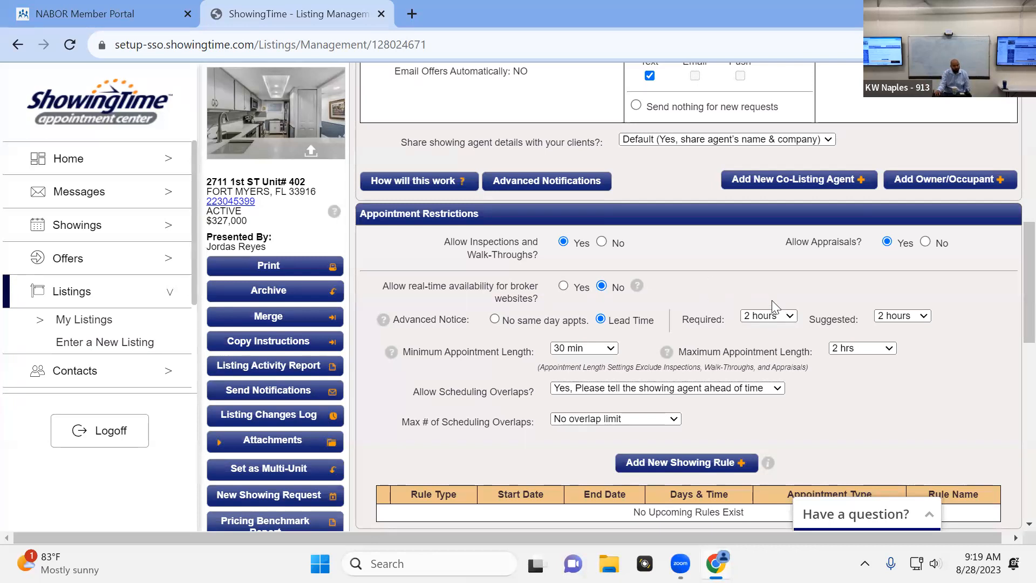
Examine the choices for allowing scheduling overlaps and for the maximum number of overlaps, without choosing other ones
{"action": "scroll", "coordinate": [738, 296], "scroll_direction": "down", "scroll_amount": 1}
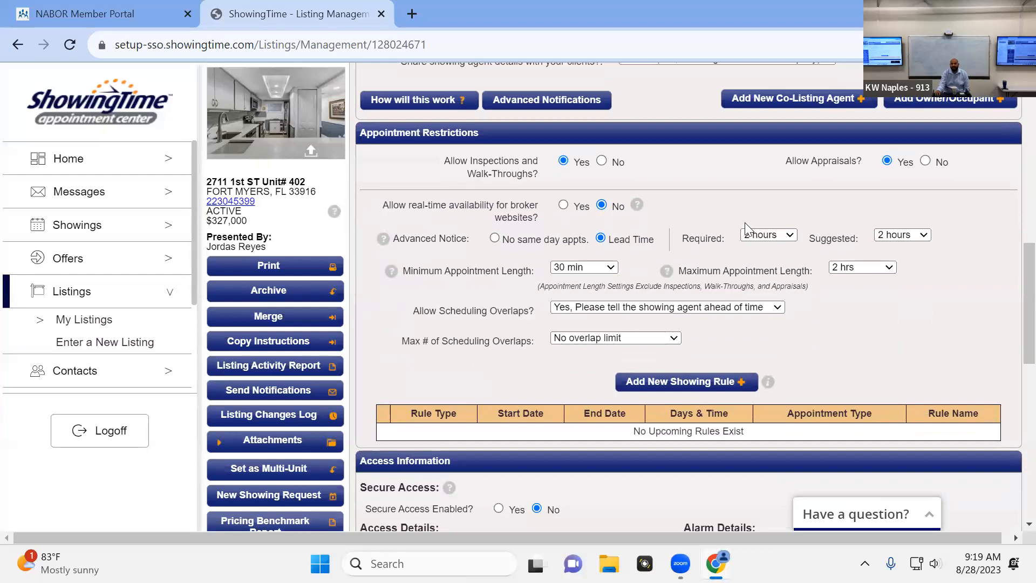
{"action": "scroll", "coordinate": [697, 261], "scroll_direction": "down", "scroll_amount": 1}
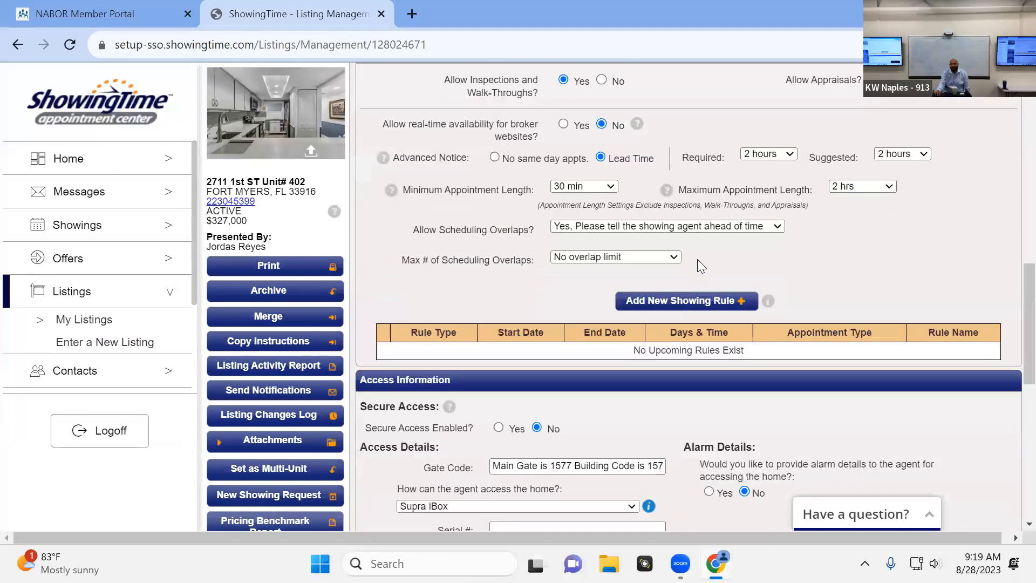
{"action": "scroll", "coordinate": [697, 259], "scroll_direction": "down", "scroll_amount": 1}
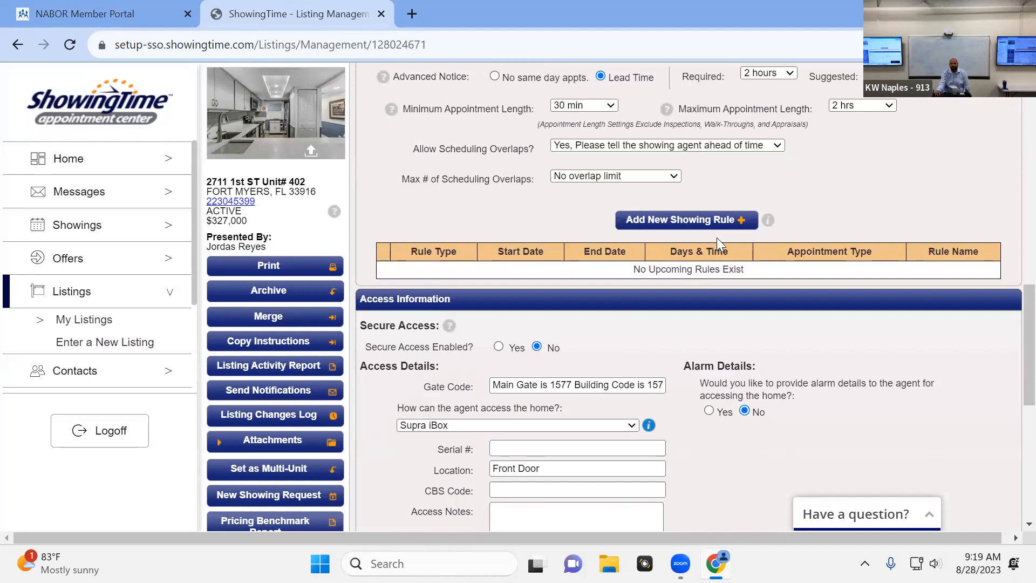
{"action": "scroll", "coordinate": [717, 237], "scroll_direction": "down", "scroll_amount": 1}
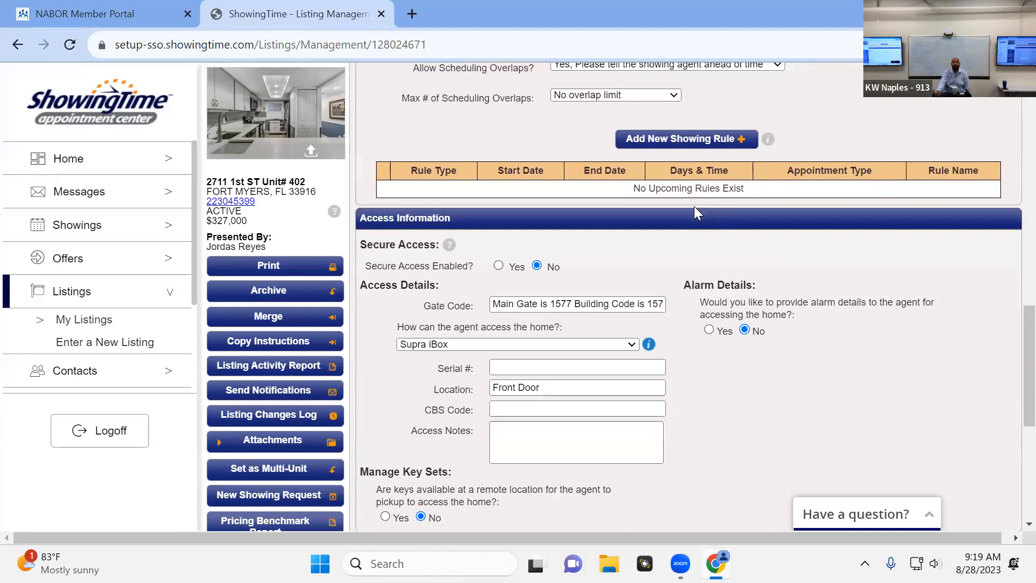
{"action": "scroll", "coordinate": [695, 206], "scroll_direction": "up", "scroll_amount": 3}
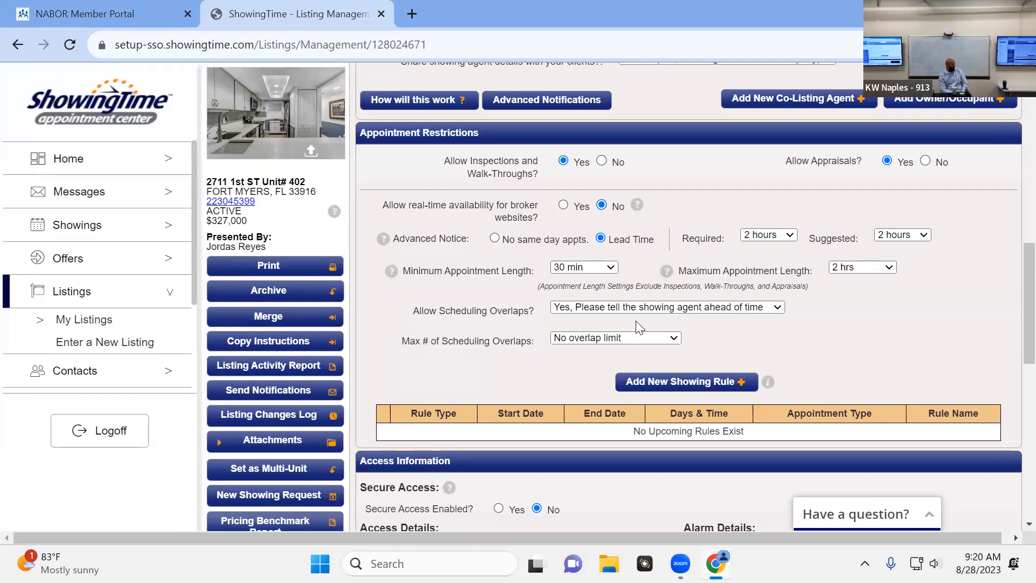
{"action": "left_click", "coordinate": [605, 309]}
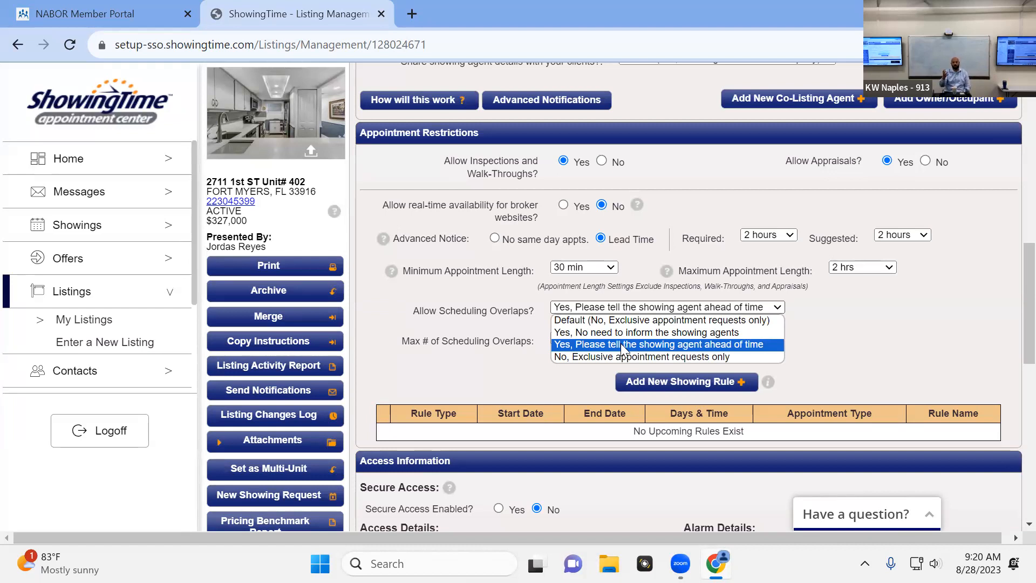
{"action": "left_click", "coordinate": [495, 311]}
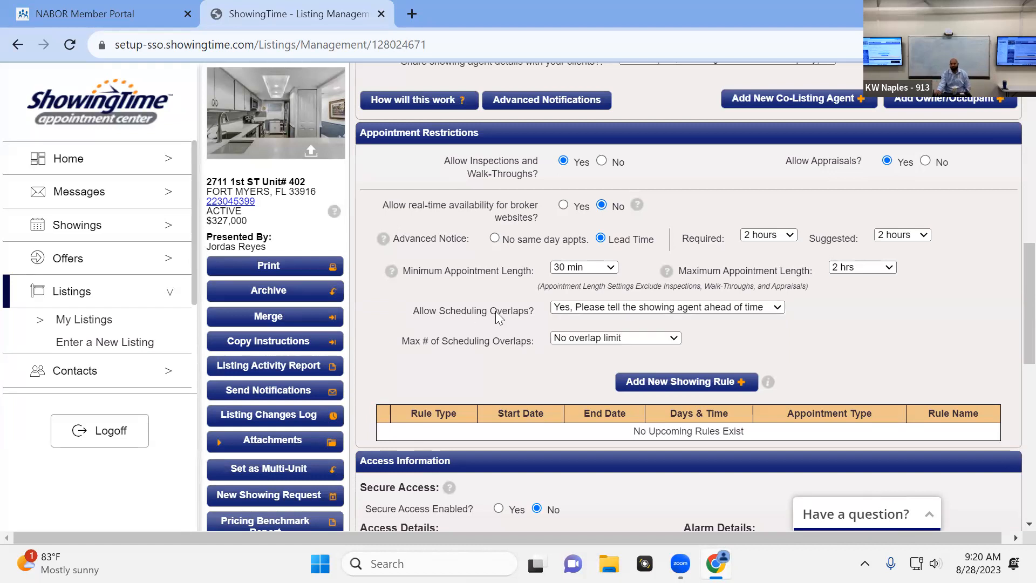
{"action": "key", "text": "Tab"}
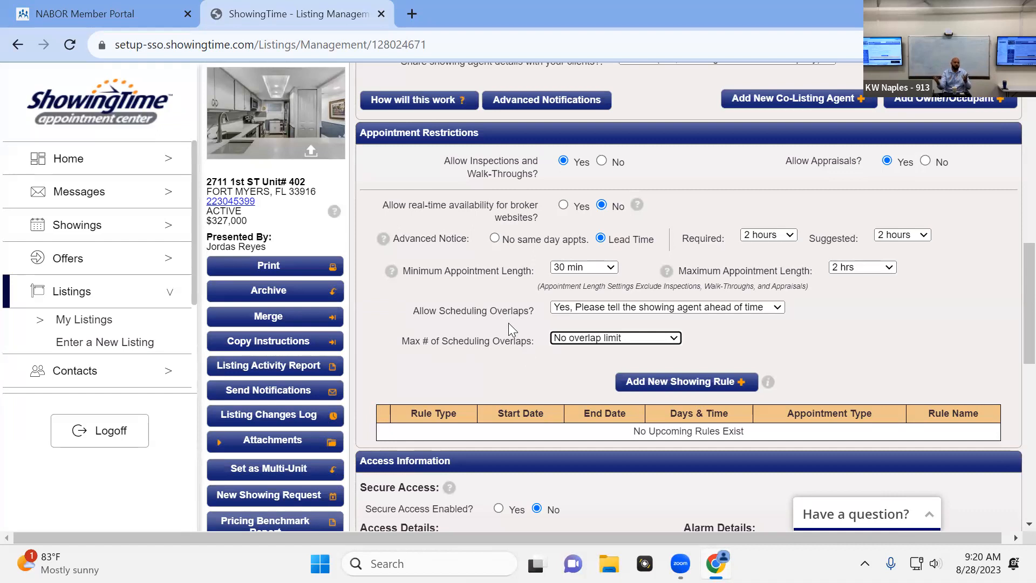
{"action": "left_click", "coordinate": [603, 338]}
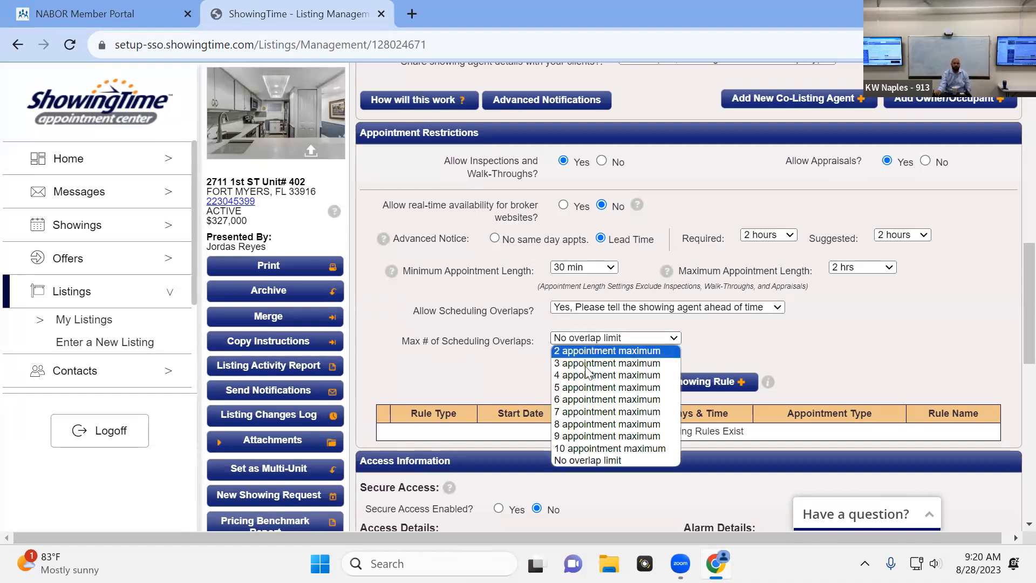
{"action": "left_click", "coordinate": [494, 355]}
{"action": "scroll", "coordinate": [670, 416], "scroll_direction": "up", "scroll_amount": 1}
{"action": "scroll", "coordinate": [670, 412], "scroll_direction": "down", "scroll_amount": 1}
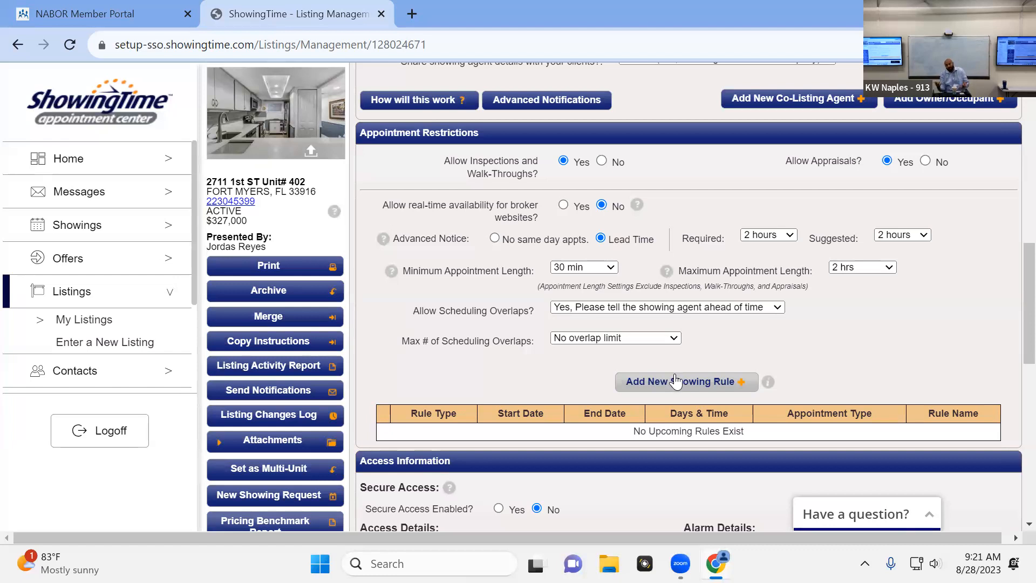
Start a new showing rule of type Showing Restriction with the reason "Tenant At Home"
{"action": "left_click", "coordinate": [716, 384]}
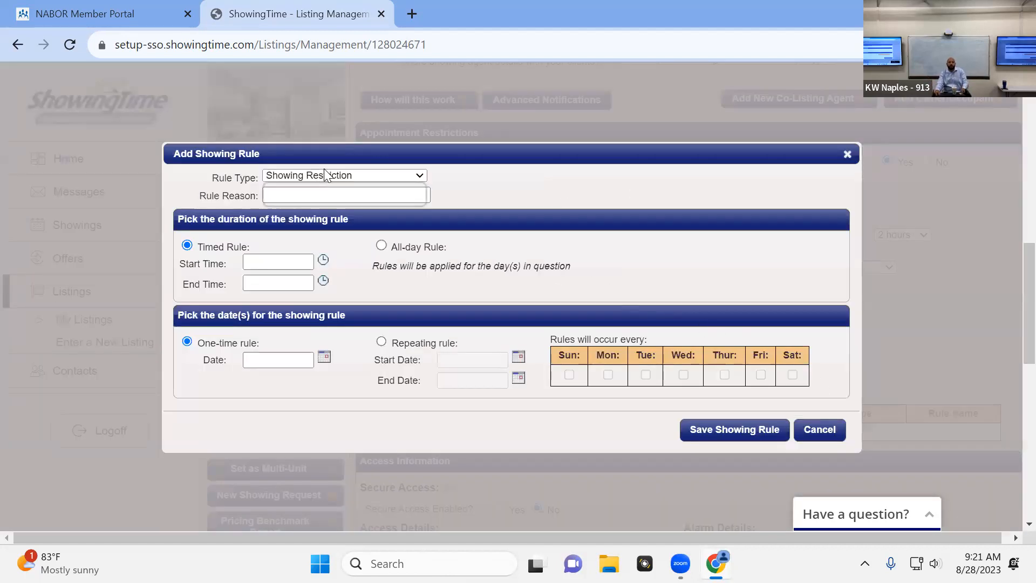
{"action": "left_click", "coordinate": [323, 195]}
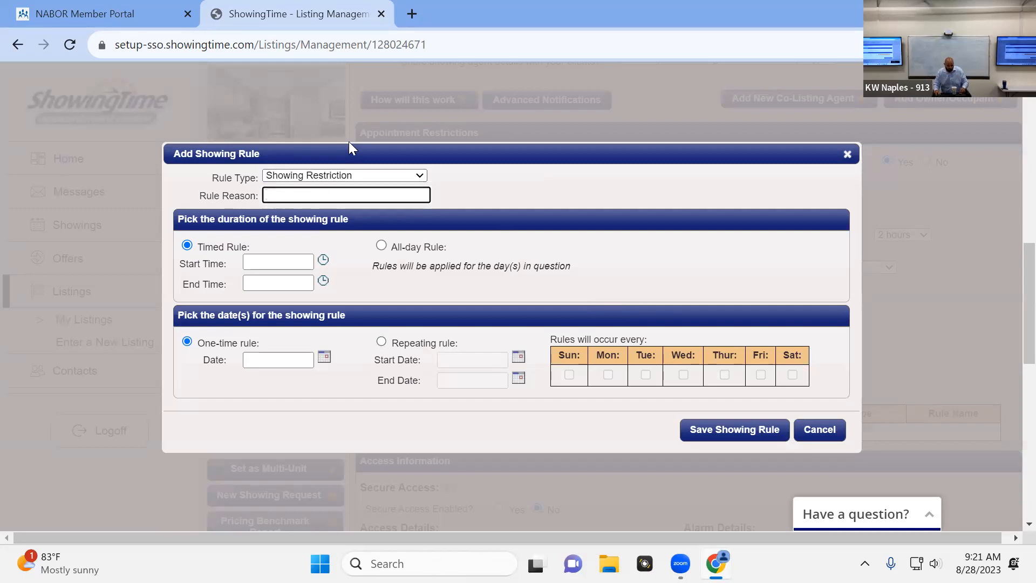
{"action": "type", "text": "Tennant"}
{"action": "key", "text": "BackSpace"}
{"action": "key", "text": "BackSpace"}
{"action": "key", "text": "BackSpace"}
{"action": "key", "text": "BackSpace"}
{"action": "type", "text": "ant"}
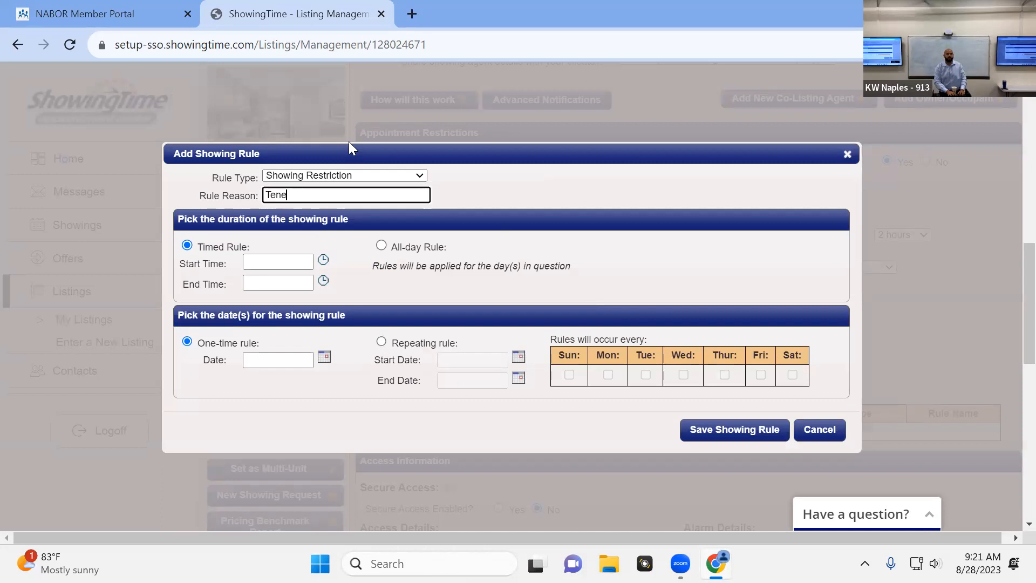
{"action": "type", "text": "At Home"}
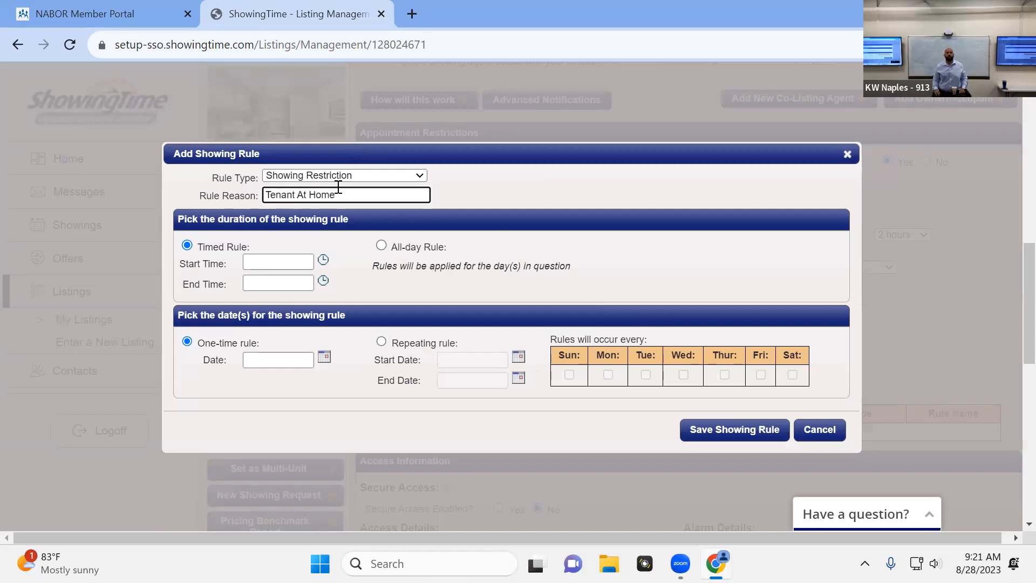
Set the timed showing rule to run from 4:00 PM to 8:00 PM
{"action": "left_click", "coordinate": [286, 265]}
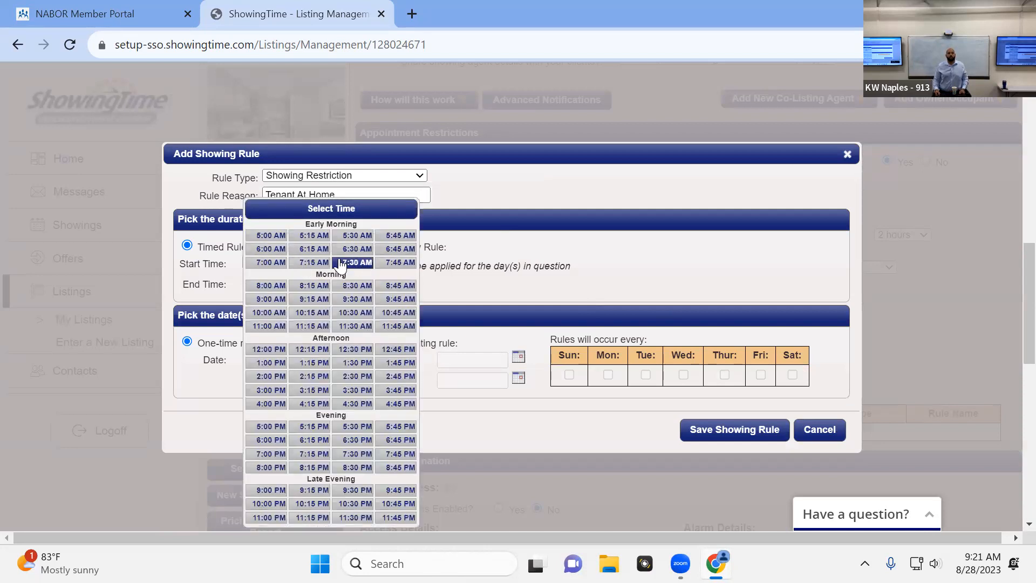
{"action": "left_click", "coordinate": [276, 404]}
{"action": "left_click", "coordinate": [296, 287]}
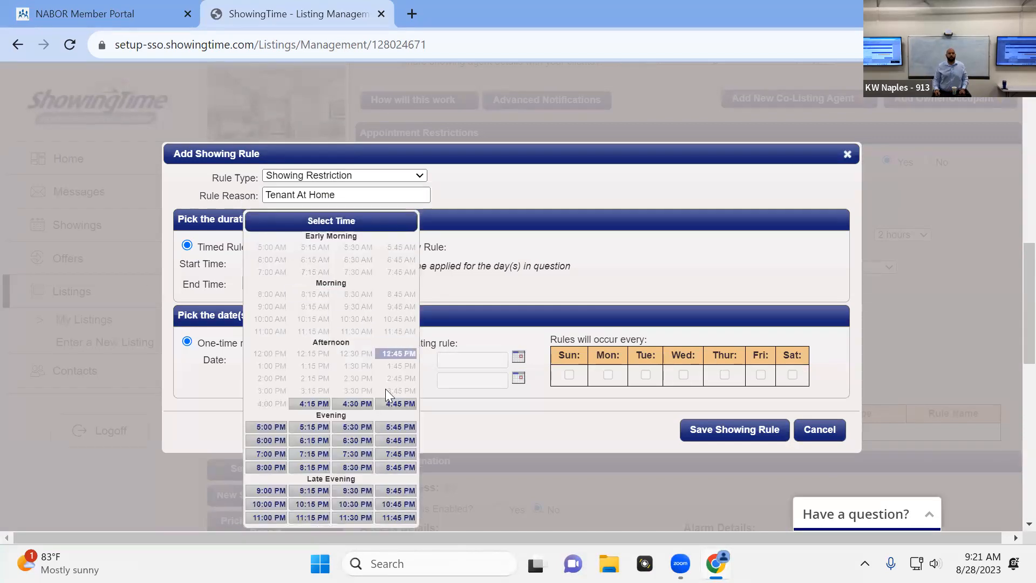
{"action": "left_click", "coordinate": [266, 468]}
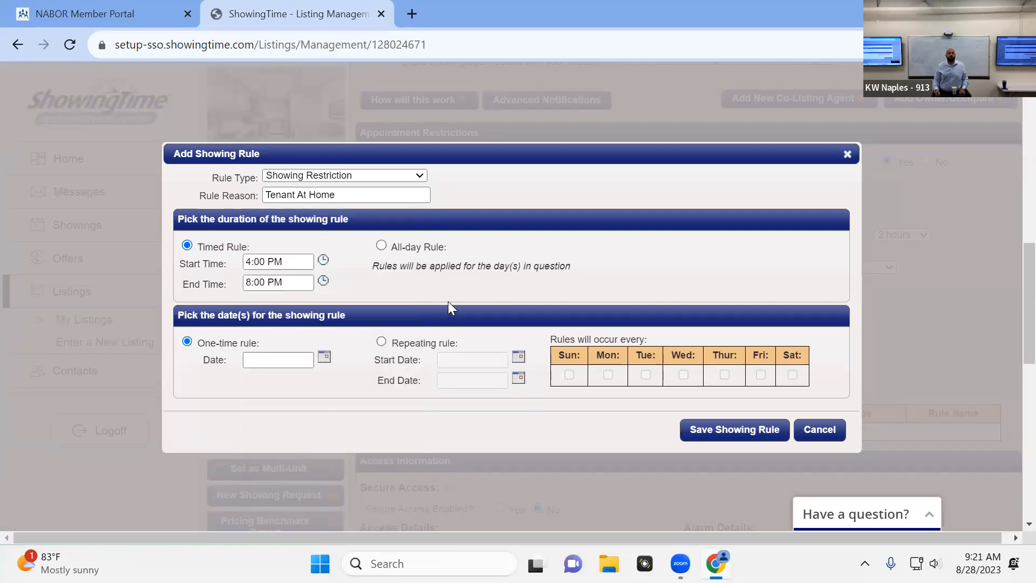
Make the rule repeat Monday through Friday from 08/28/2023 to 12/29/2023, and close the form without saving
{"action": "left_click", "coordinate": [380, 341]}
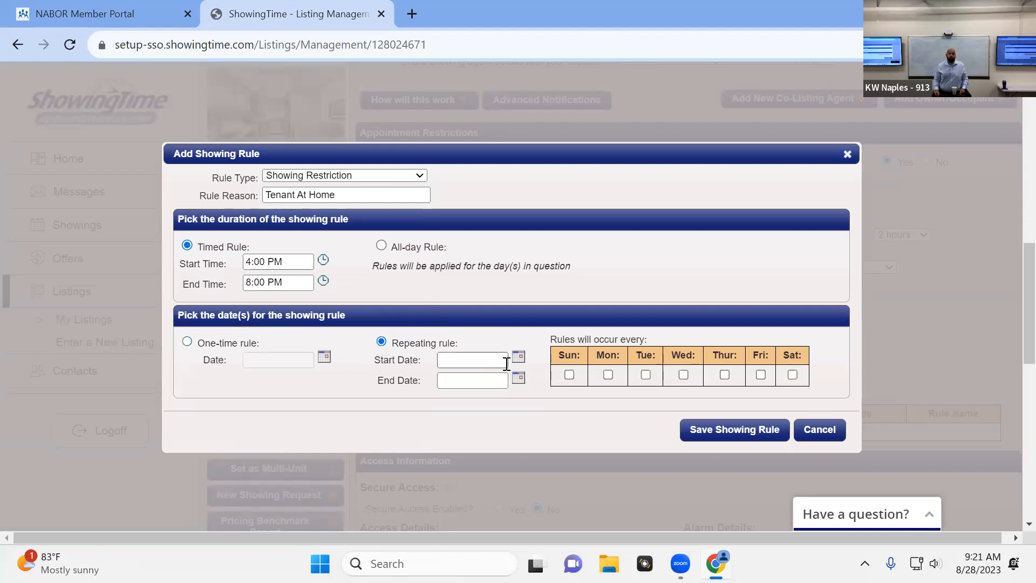
{"action": "left_click", "coordinate": [502, 360]}
{"action": "left_click", "coordinate": [480, 482]}
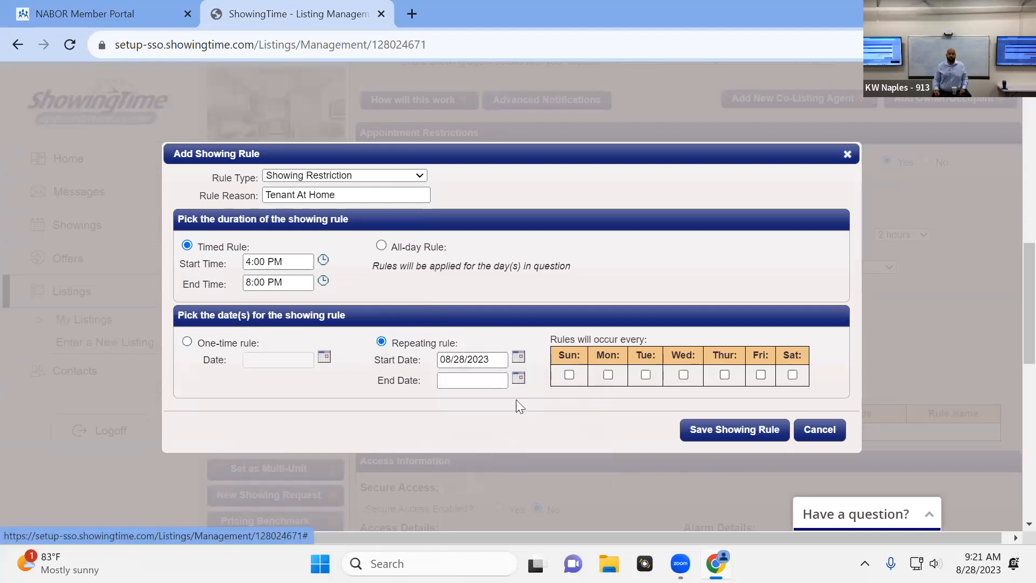
{"action": "left_click", "coordinate": [517, 377]}
{"action": "left_click", "coordinate": [592, 402]}
{"action": "left_click", "coordinate": [593, 402]}
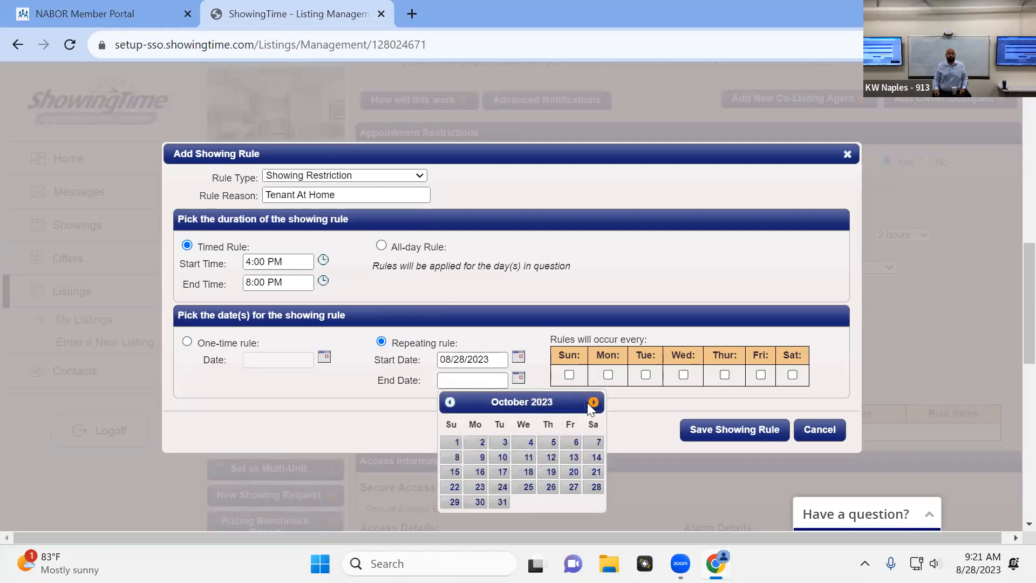
{"action": "left_click", "coordinate": [592, 403]}
{"action": "left_click", "coordinate": [593, 403]}
{"action": "left_click", "coordinate": [571, 502]}
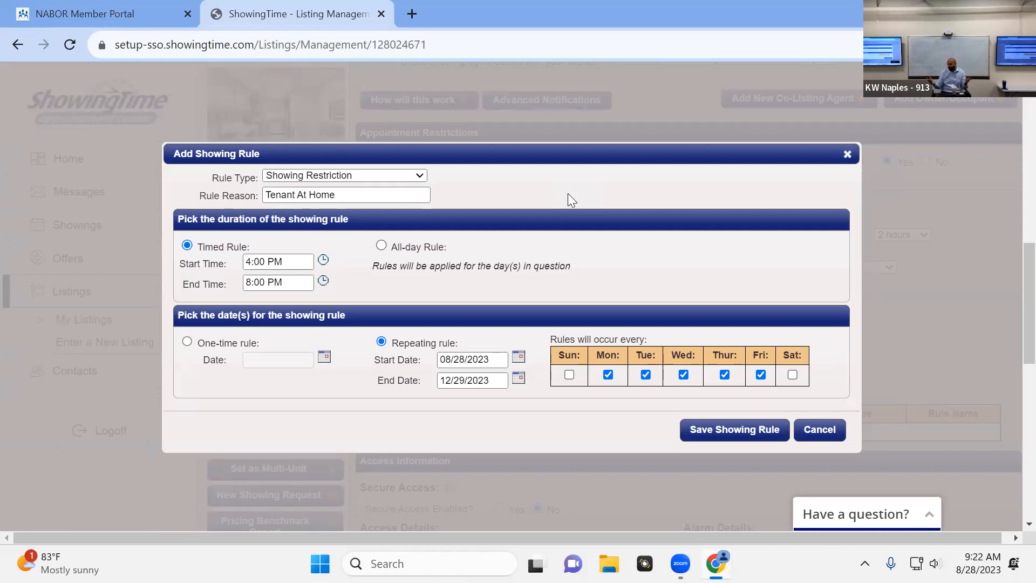
{"action": "left_click", "coordinate": [819, 432]}
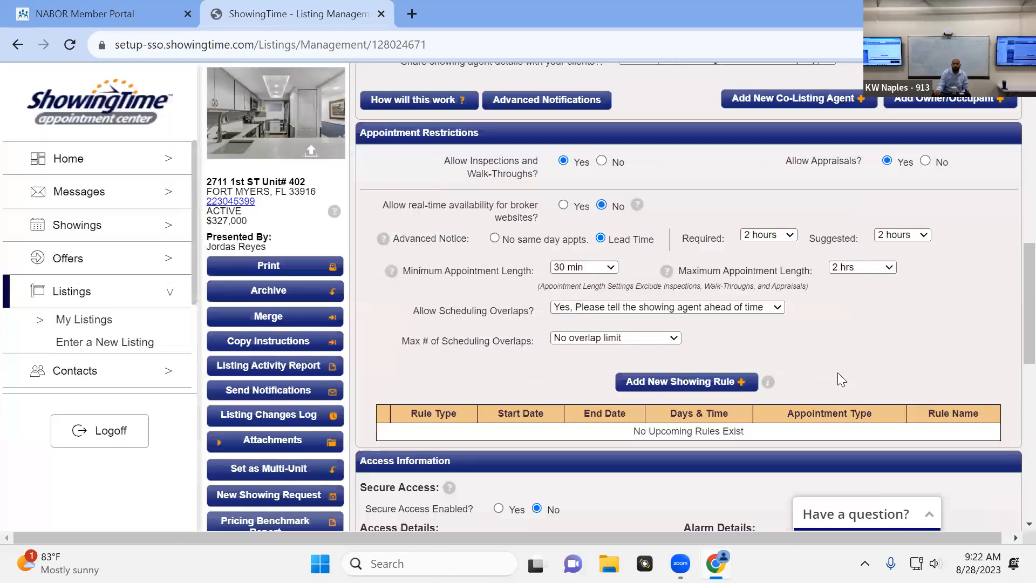
Examine the home access methods, lockbox details and key set options in the access information, without choosing another access method
{"action": "scroll", "coordinate": [836, 372], "scroll_direction": "down", "scroll_amount": 3}
{"action": "scroll", "coordinate": [825, 351], "scroll_direction": "down", "scroll_amount": 3}
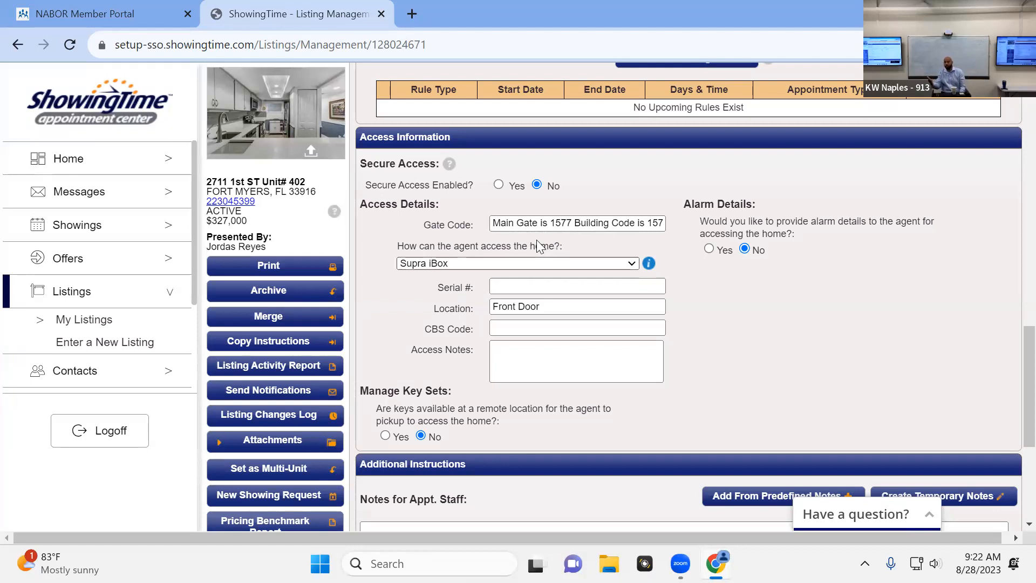
{"action": "left_click", "coordinate": [509, 264]}
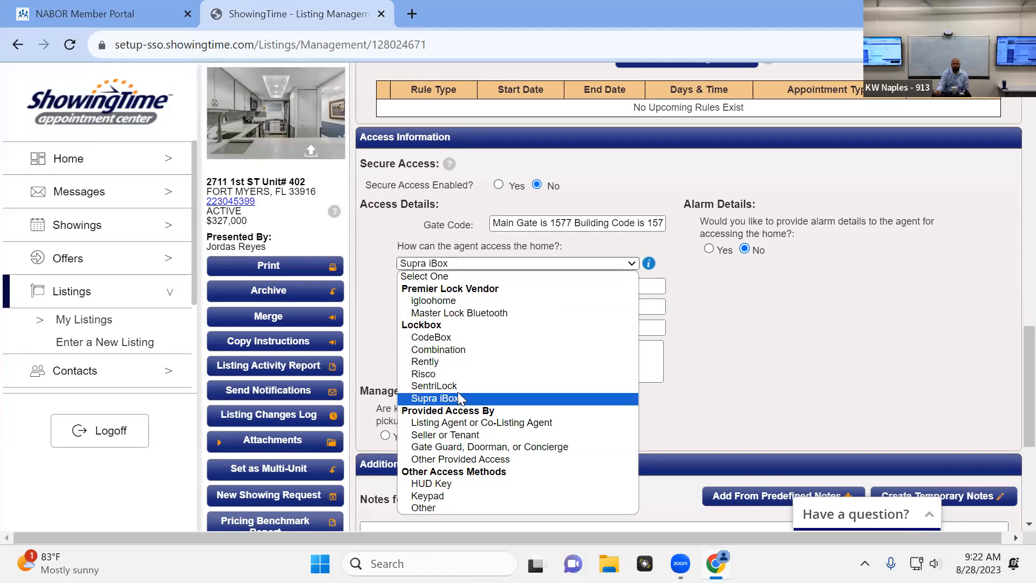
{"action": "left_click", "coordinate": [812, 354]}
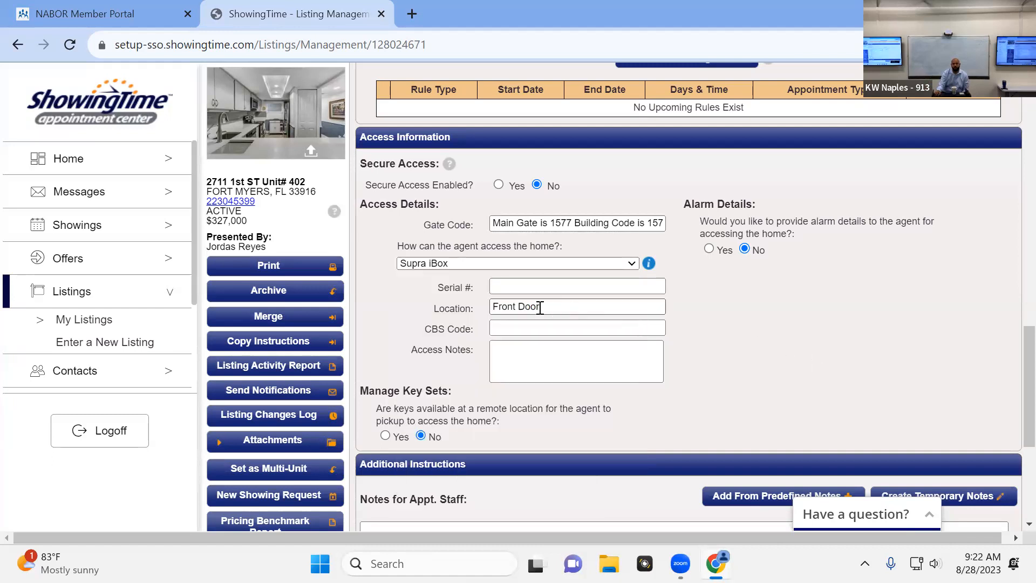
{"action": "left_click", "coordinate": [533, 289]}
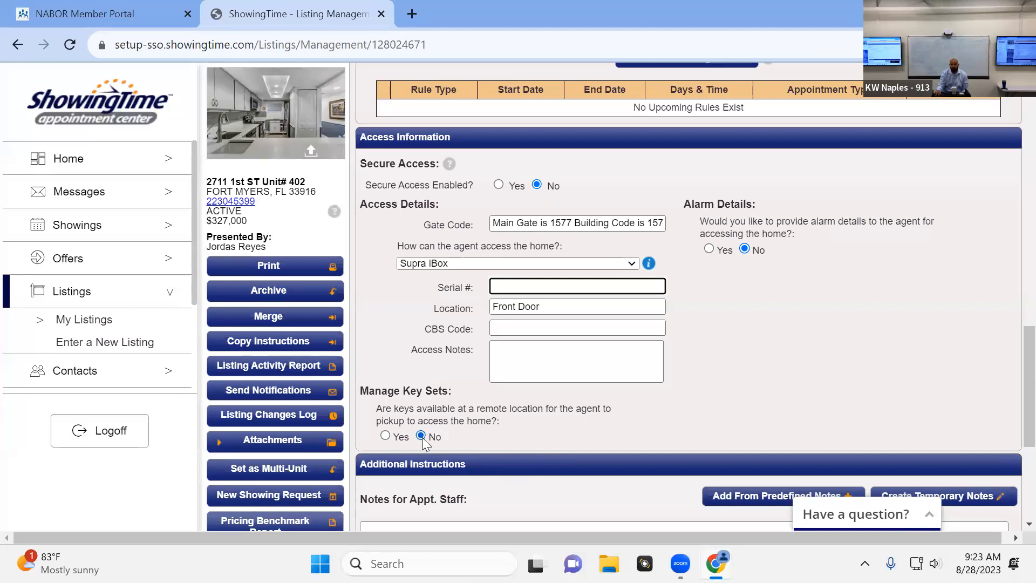
{"action": "scroll", "coordinate": [733, 352], "scroll_direction": "down", "scroll_amount": 2}
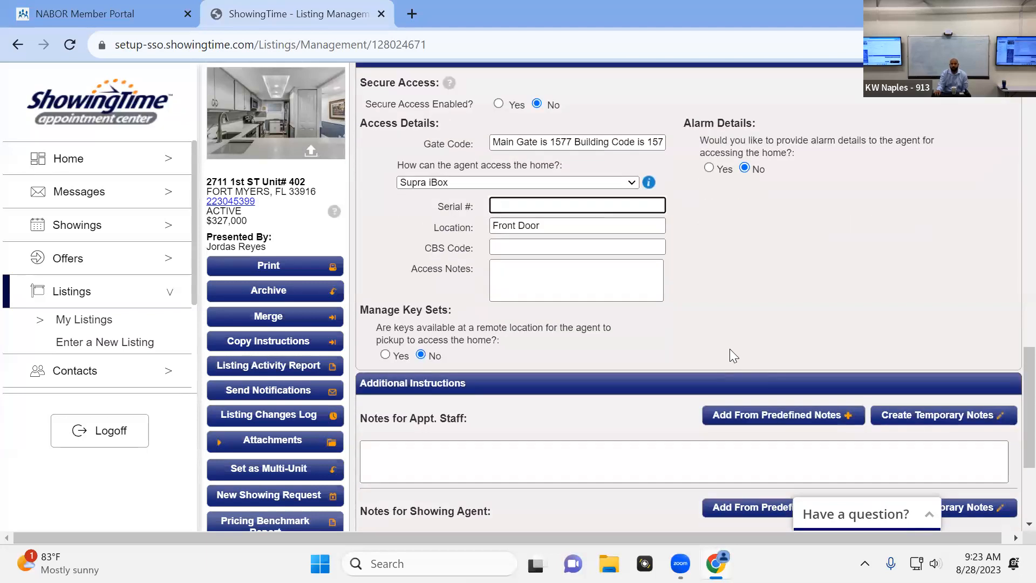
{"action": "scroll", "coordinate": [685, 307], "scroll_direction": "up", "scroll_amount": 2}
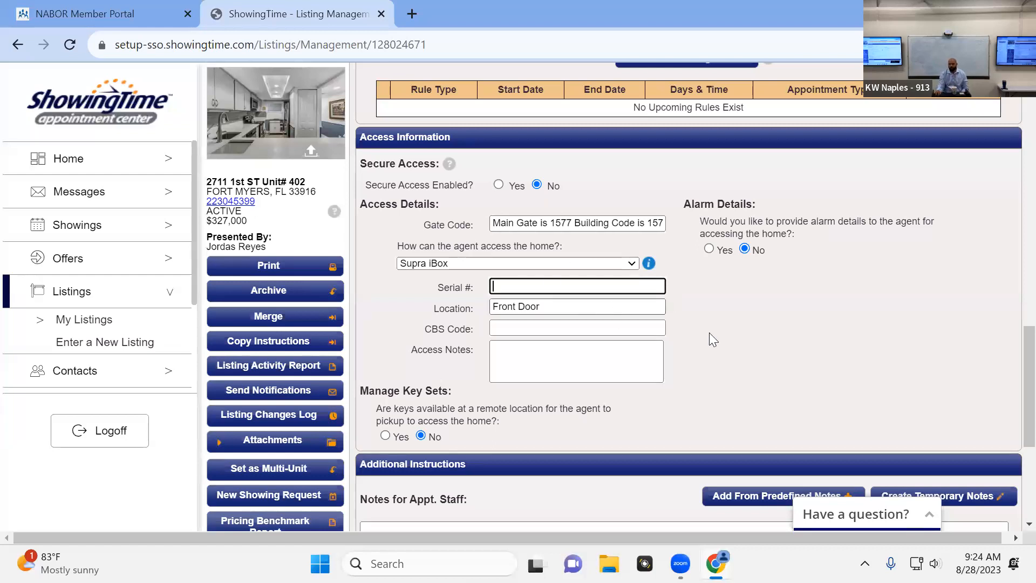
Examine the additional instructions for appointment staff and showing agents and the driving directions, leaving the note fields blank
{"action": "scroll", "coordinate": [735, 313], "scroll_direction": "down", "scroll_amount": 3}
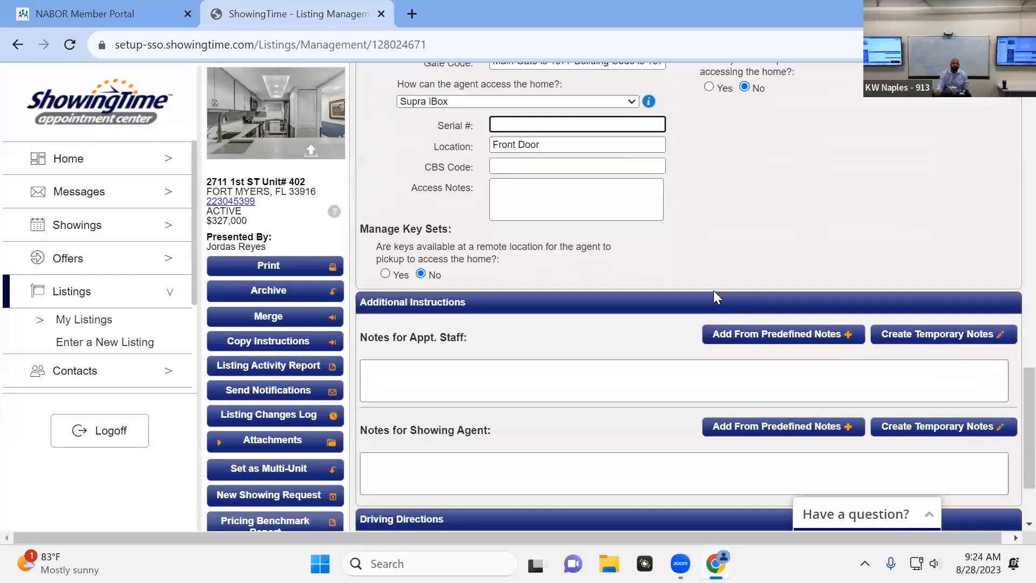
{"action": "scroll", "coordinate": [714, 290], "scroll_direction": "down", "scroll_amount": 2}
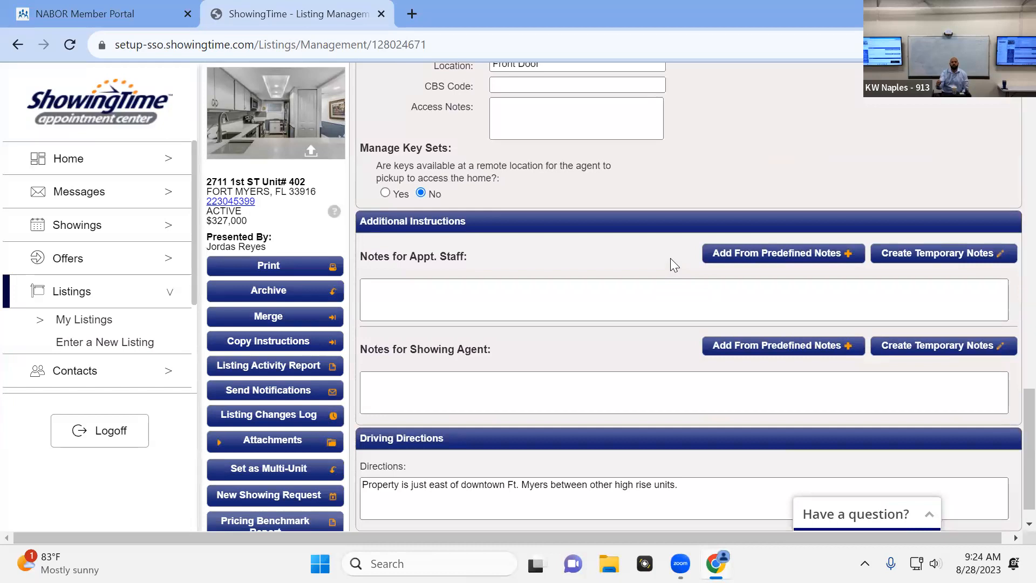
{"action": "scroll", "coordinate": [671, 297], "scroll_direction": "down", "scroll_amount": 1}
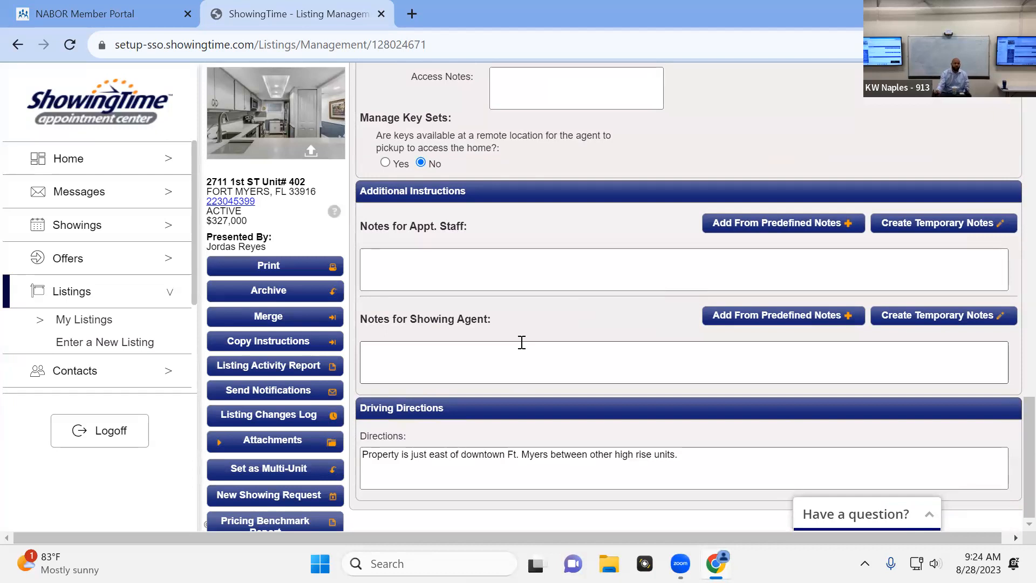
{"action": "left_click", "coordinate": [485, 345]}
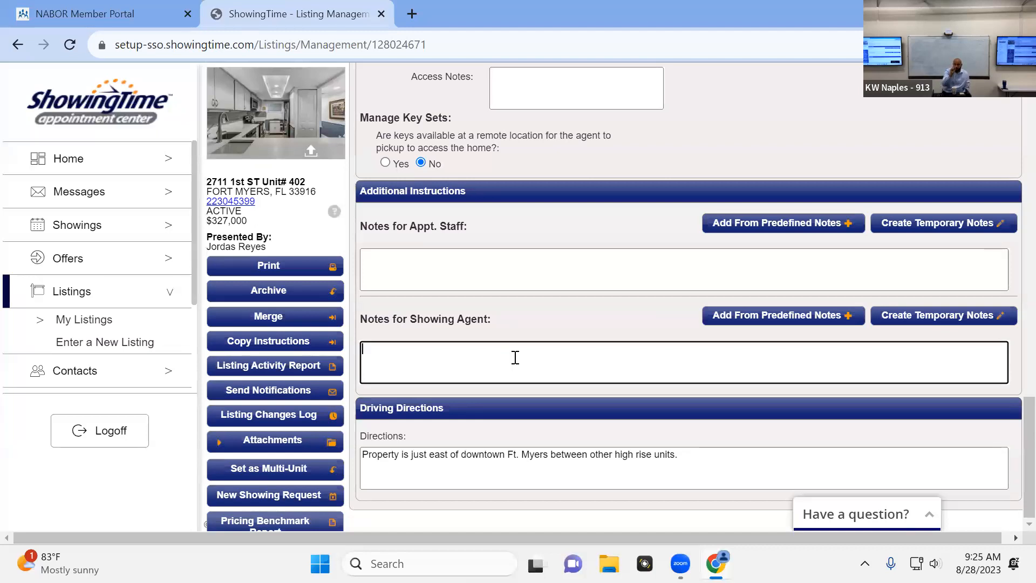
{"action": "scroll", "coordinate": [533, 345], "scroll_direction": "up", "scroll_amount": 1}
{"action": "scroll", "coordinate": [535, 346], "scroll_direction": "up", "scroll_amount": 6}
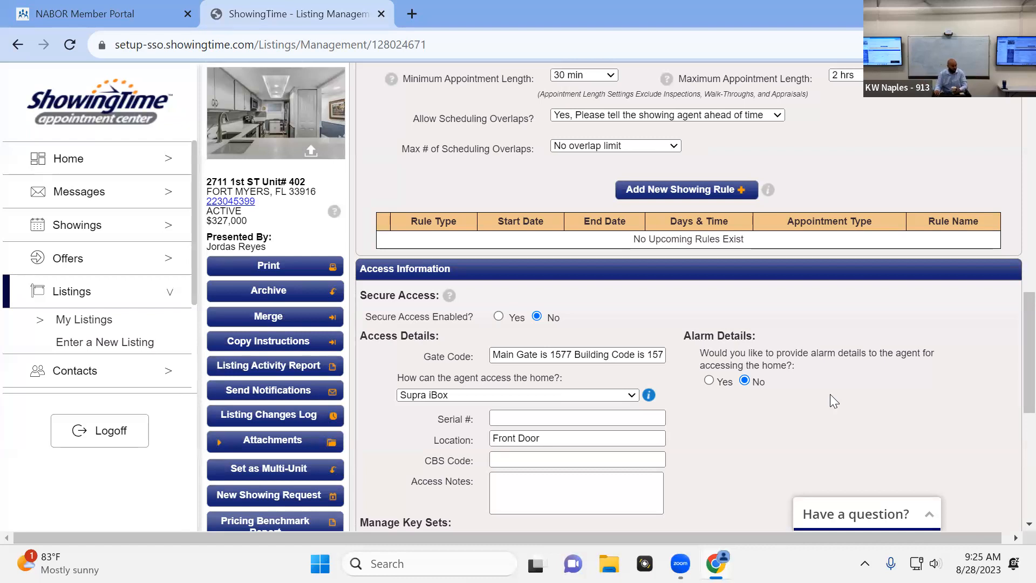
{"action": "scroll", "coordinate": [820, 431], "scroll_direction": "down", "scroll_amount": 5}
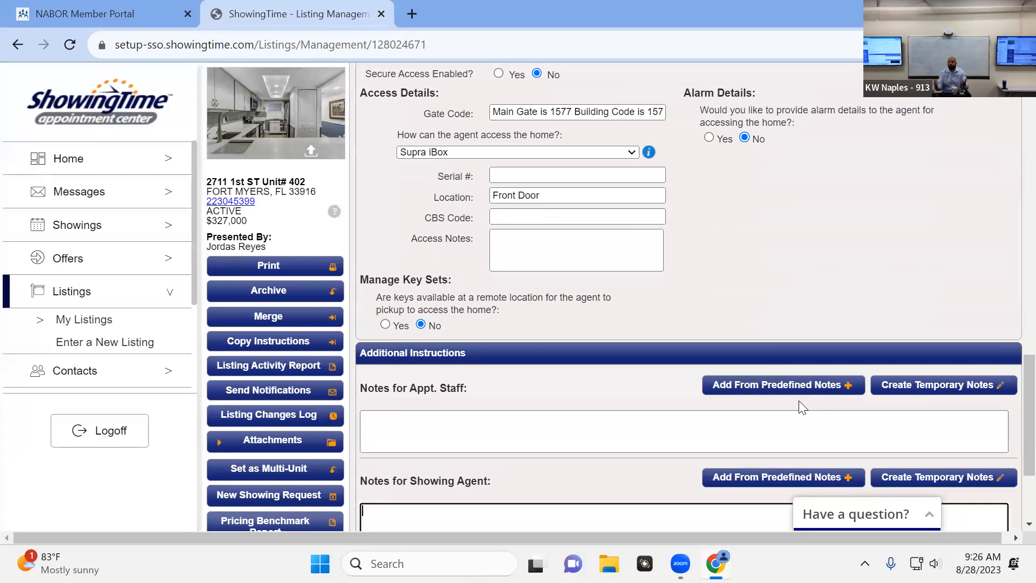
{"action": "scroll", "coordinate": [731, 373], "scroll_direction": "down", "scroll_amount": 3}
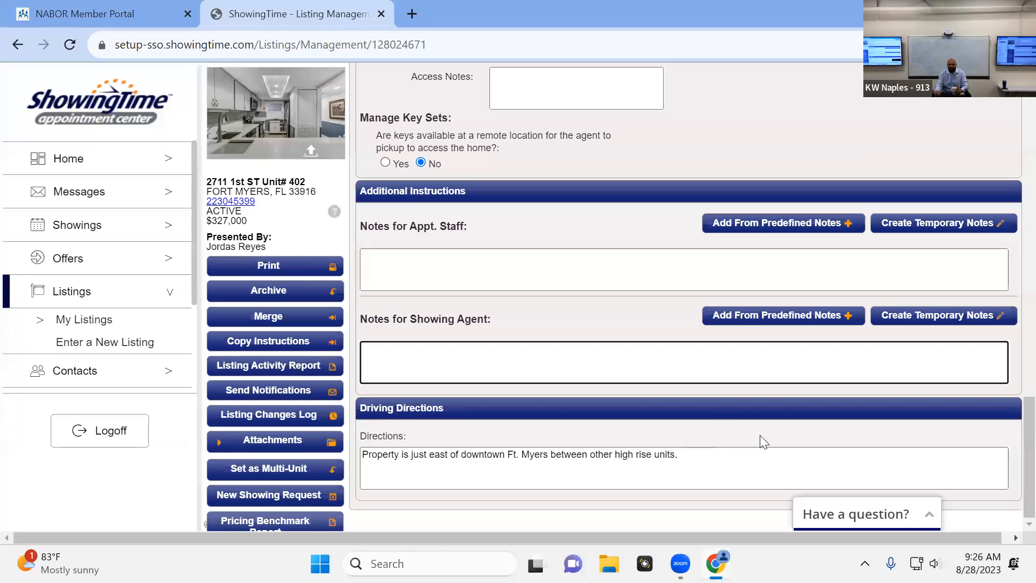
Review the listing's whole showing configuration once more, from the appointment settings to the driving directions
{"action": "scroll", "coordinate": [513, 495], "scroll_direction": "up", "scroll_amount": 15}
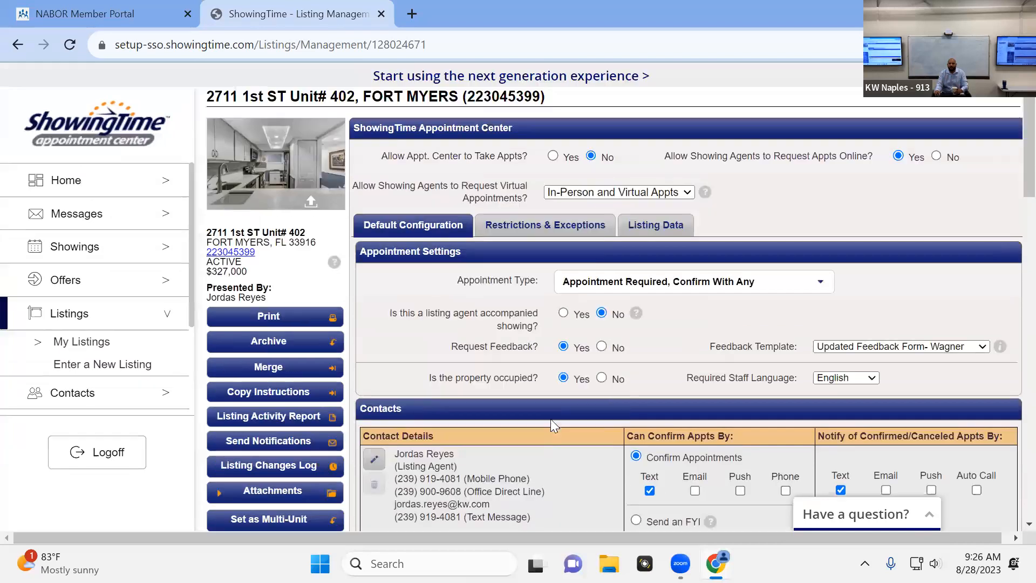
{"action": "left_click_drag", "start_coordinate": [704, 537], "coordinate": [996, 533]}
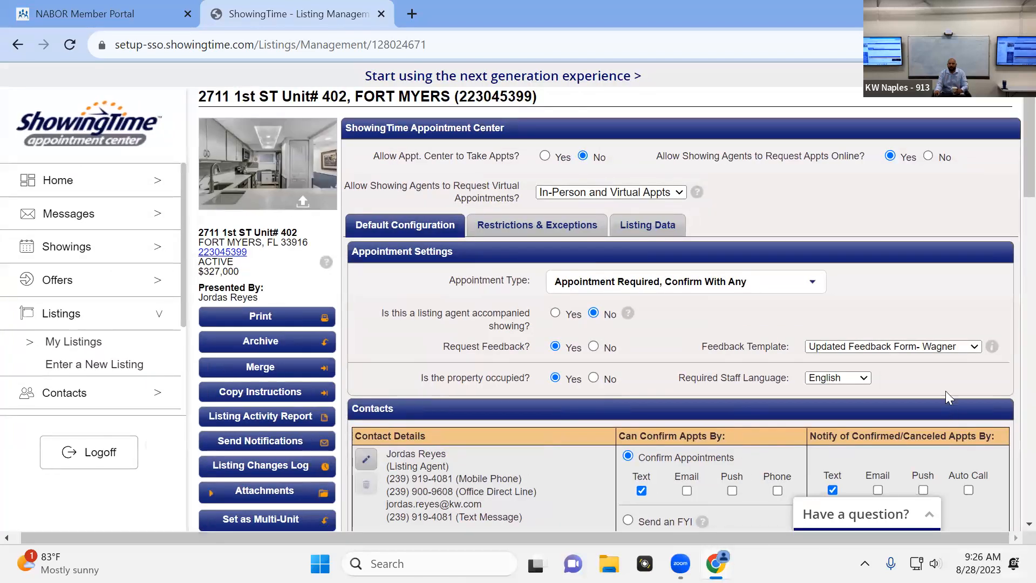
{"action": "scroll", "coordinate": [870, 394], "scroll_direction": "down", "scroll_amount": 15}
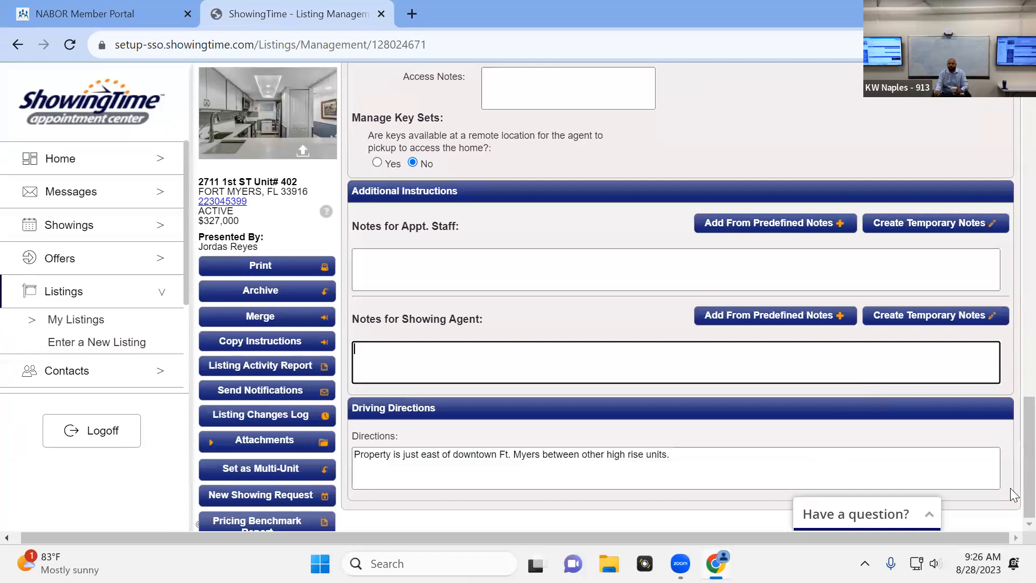
{"action": "left_click", "coordinate": [662, 500]}
{"action": "scroll", "coordinate": [701, 475], "scroll_direction": "up", "scroll_amount": 15}
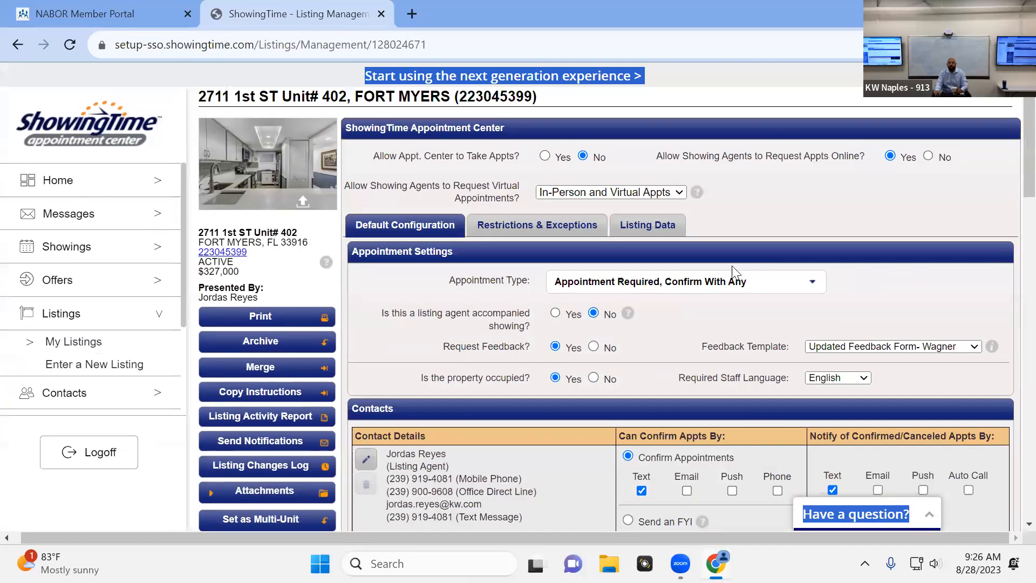
{"action": "left_click", "coordinate": [823, 224]}
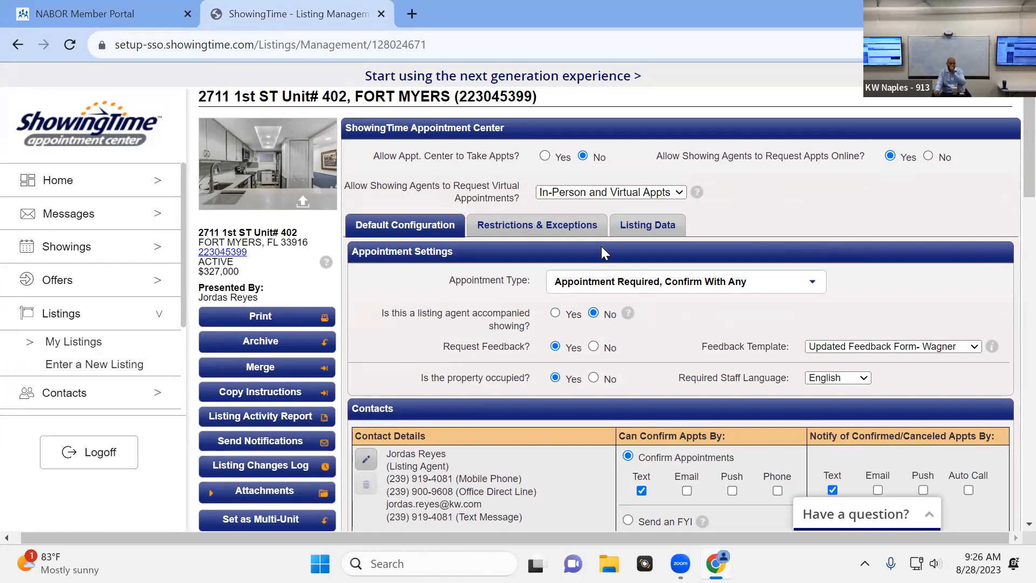
Return to the home page, postpone the profile review, and open the form for entering a new listing
{"action": "left_click", "coordinate": [71, 190]}
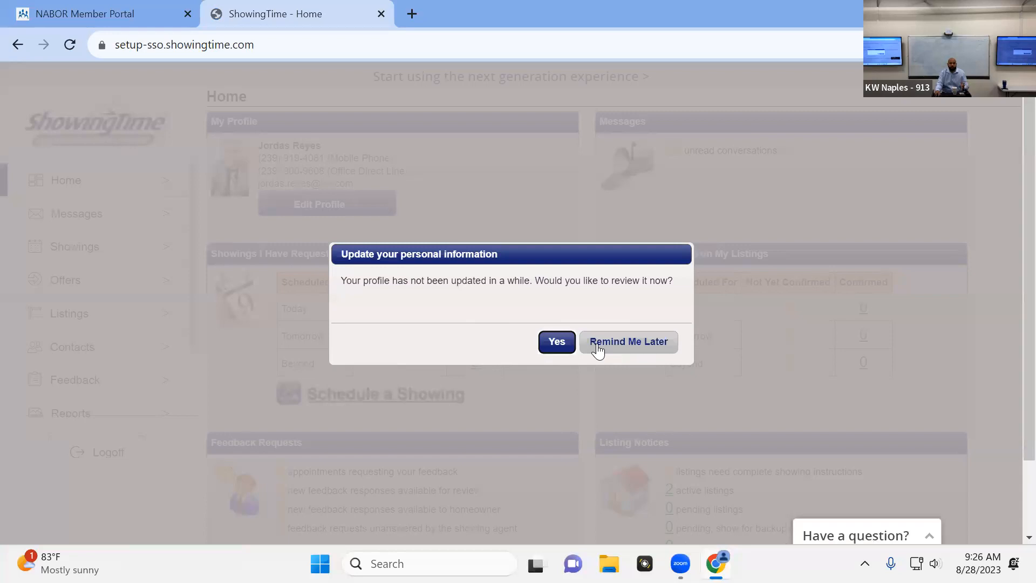
{"action": "left_click", "coordinate": [597, 348]}
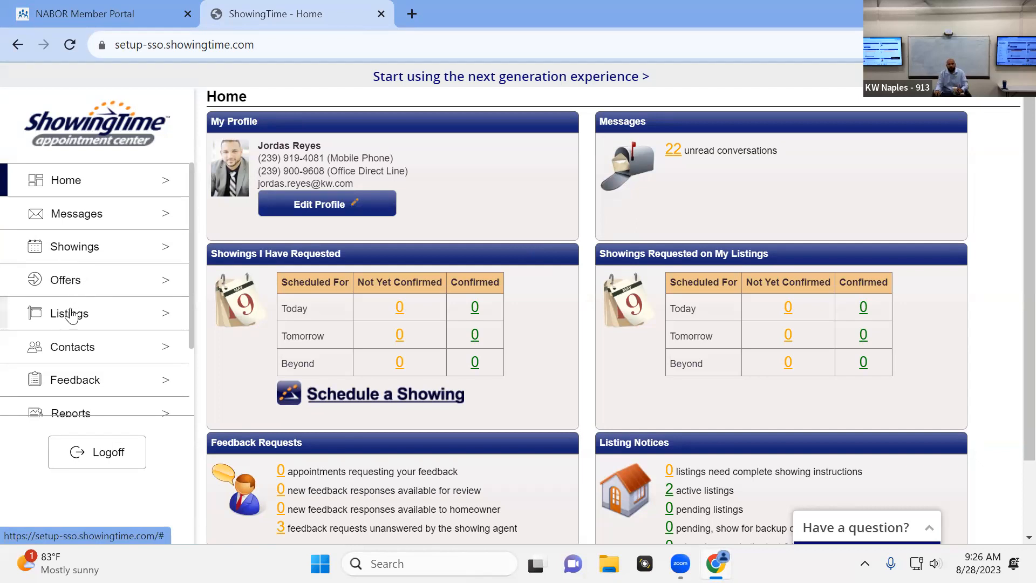
{"action": "left_click", "coordinate": [76, 324]}
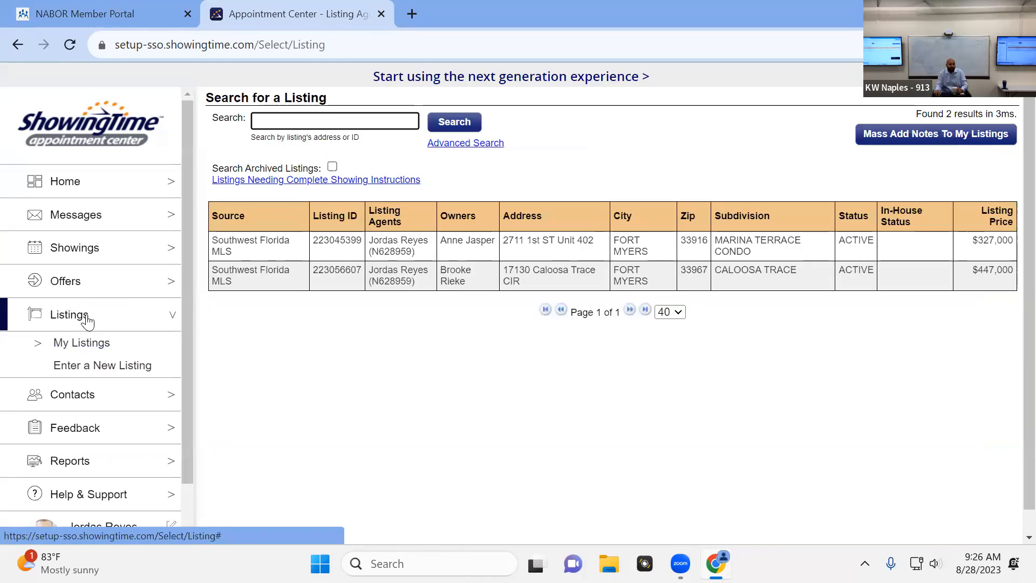
{"action": "left_click", "coordinate": [116, 370]}
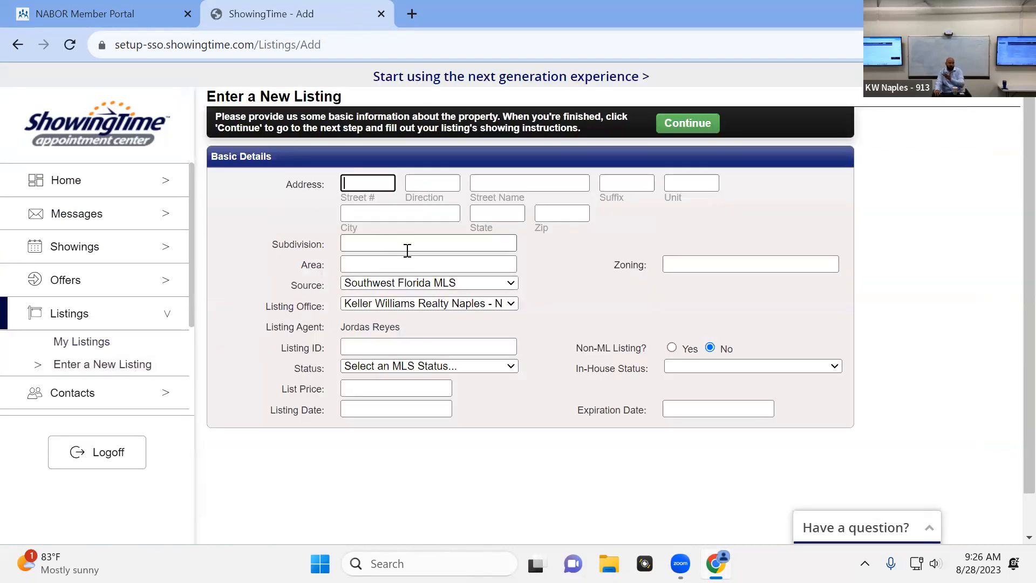
Look through the MLS status options without choosing one and try to continue with the blank new listing form
{"action": "left_click", "coordinate": [406, 365]}
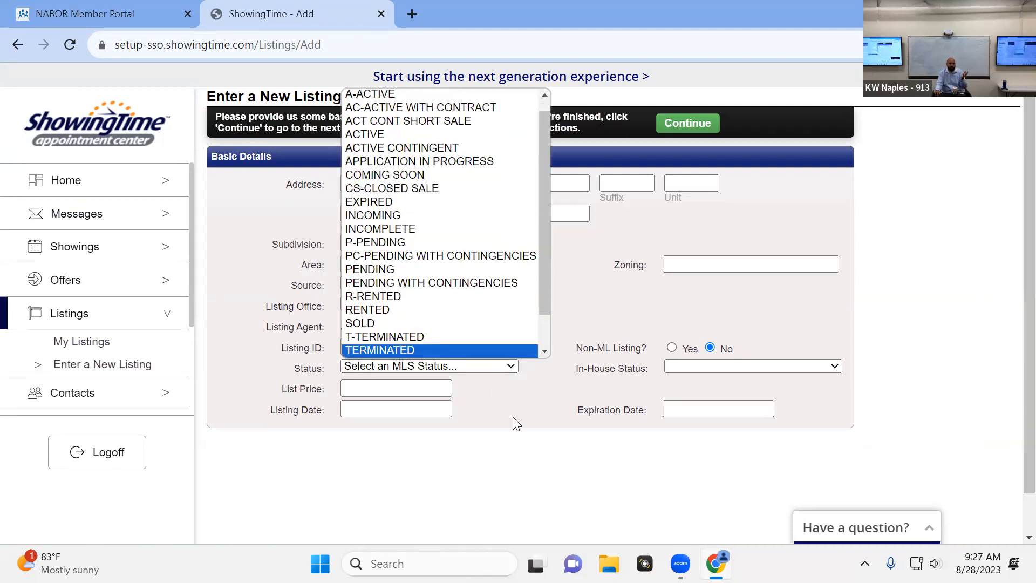
{"action": "left_click", "coordinate": [543, 382]}
{"action": "left_click", "coordinate": [690, 128]}
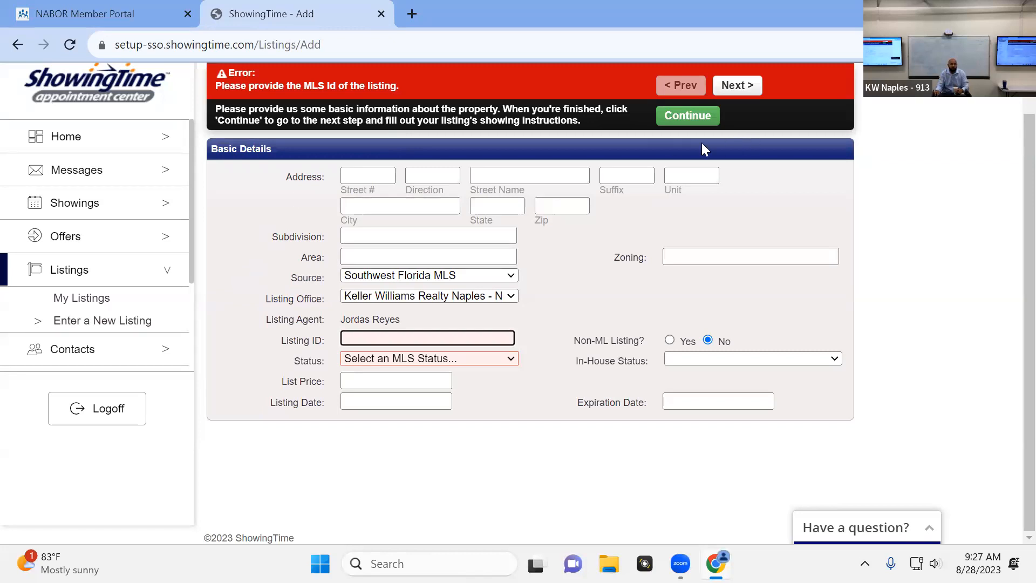
{"action": "left_click", "coordinate": [212, 204]}
{"action": "scroll", "coordinate": [119, 194], "scroll_direction": "down", "scroll_amount": 1}
{"action": "scroll", "coordinate": [156, 186], "scroll_direction": "down", "scroll_amount": 1}
{"action": "scroll", "coordinate": [173, 186], "scroll_direction": "up", "scroll_amount": 2}
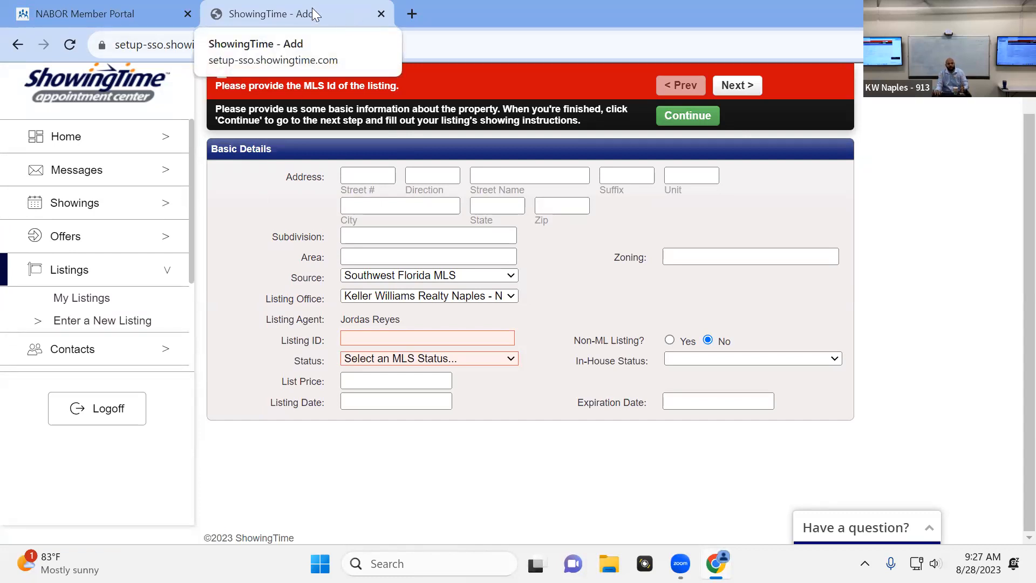
Close ShowingTime and open the Southwest Florida MLS Matrix site from the NABOR member portal's quick links
{"action": "left_click", "coordinate": [381, 16]}
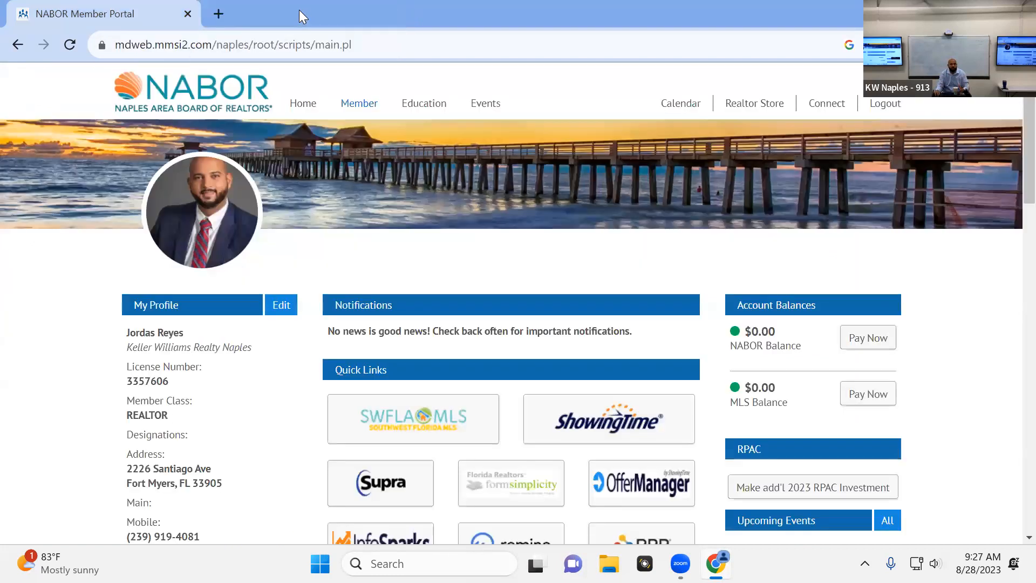
{"action": "left_click", "coordinate": [439, 430]}
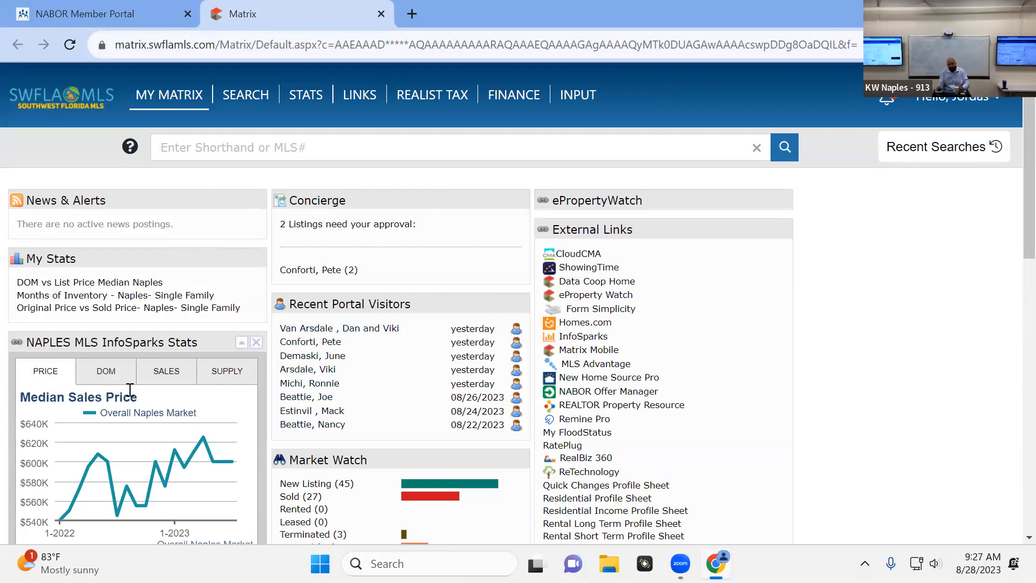
{"action": "mouse_move", "coordinate": [164, 485]}
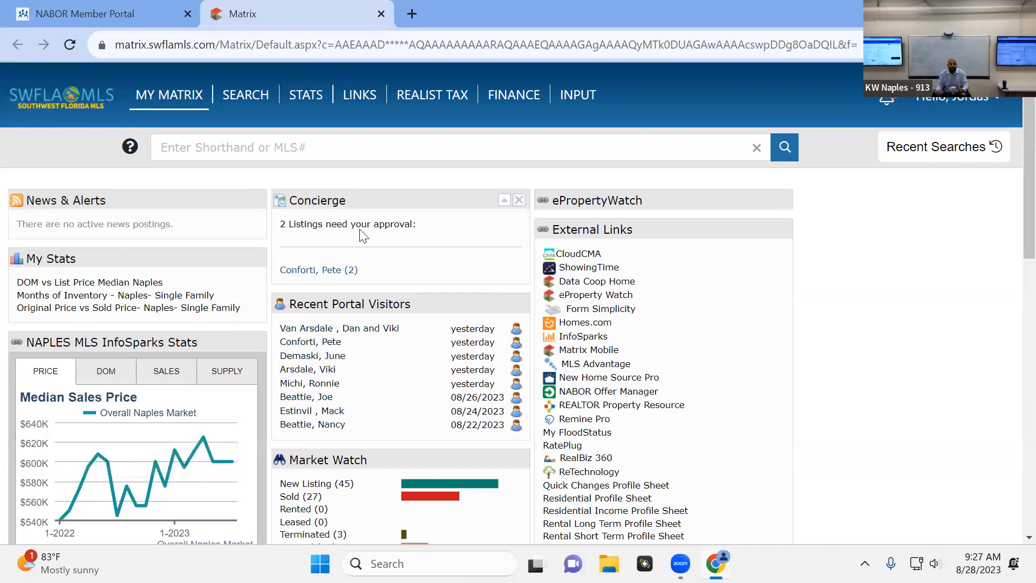
{"action": "mouse_move", "coordinate": [201, 116]}
{"action": "mouse_move", "coordinate": [246, 96]}
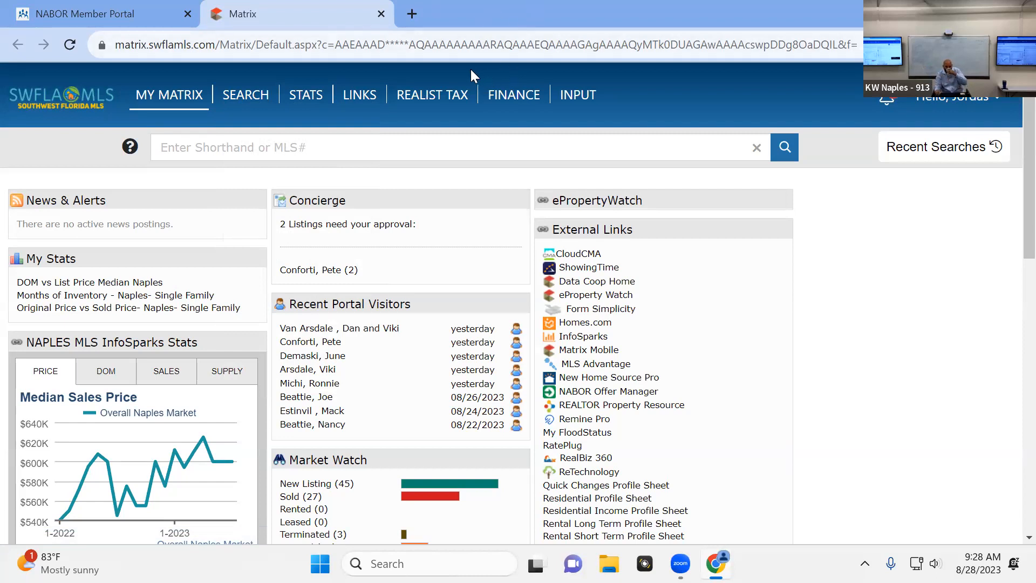
{"action": "left_click", "coordinate": [484, 99]}
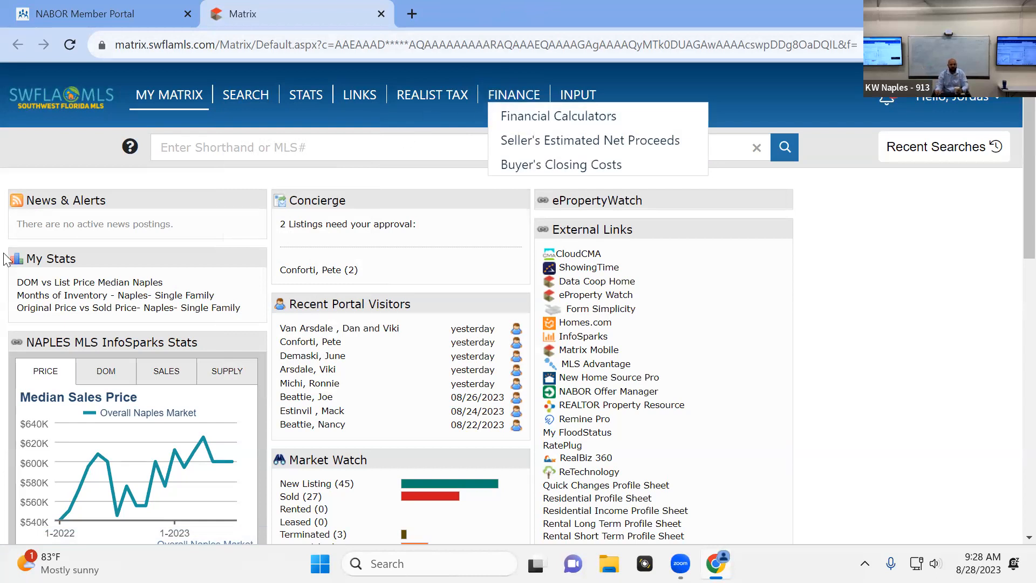
{"action": "left_click", "coordinate": [199, 100]}
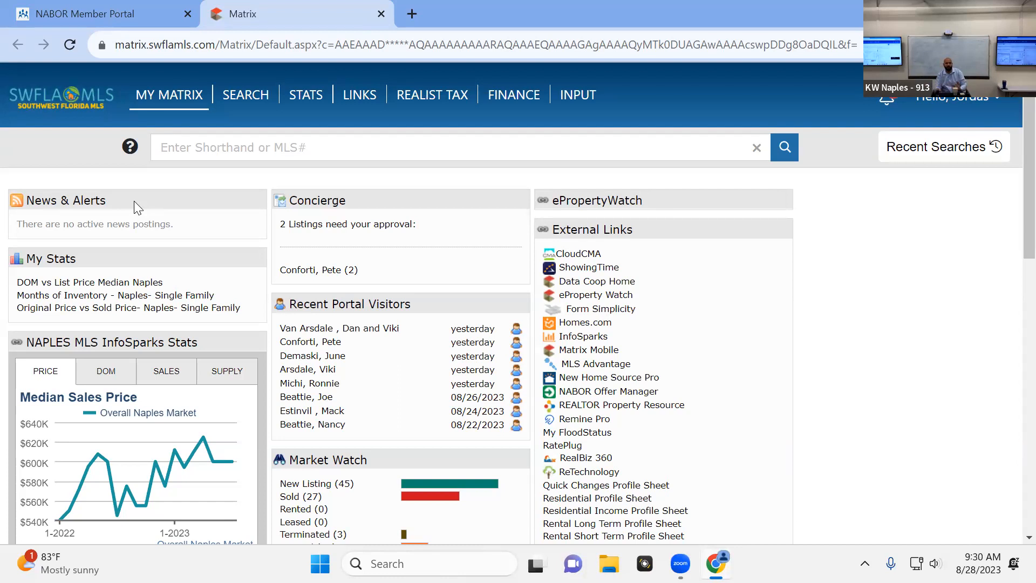
Open the Residential property search in Matrix and review its main search criteria
{"action": "mouse_move", "coordinate": [245, 97]}
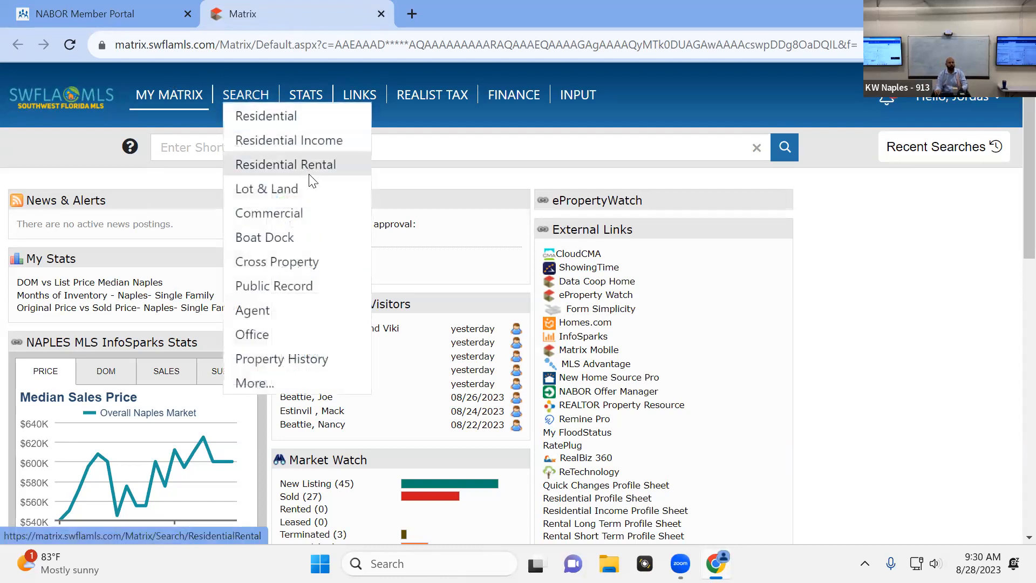
{"action": "left_click", "coordinate": [297, 121]}
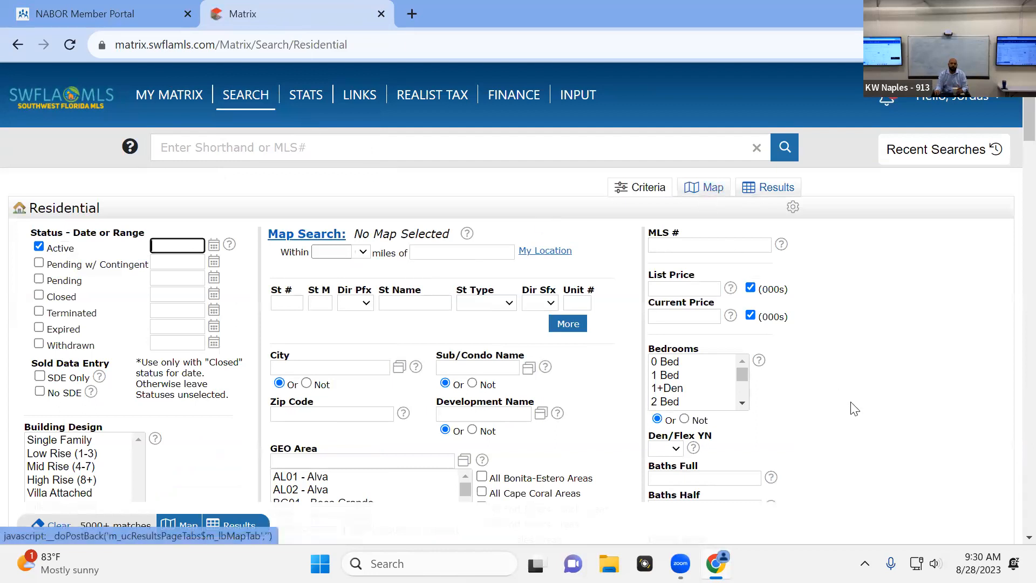
{"action": "scroll", "coordinate": [891, 346], "scroll_direction": "down", "scroll_amount": 2}
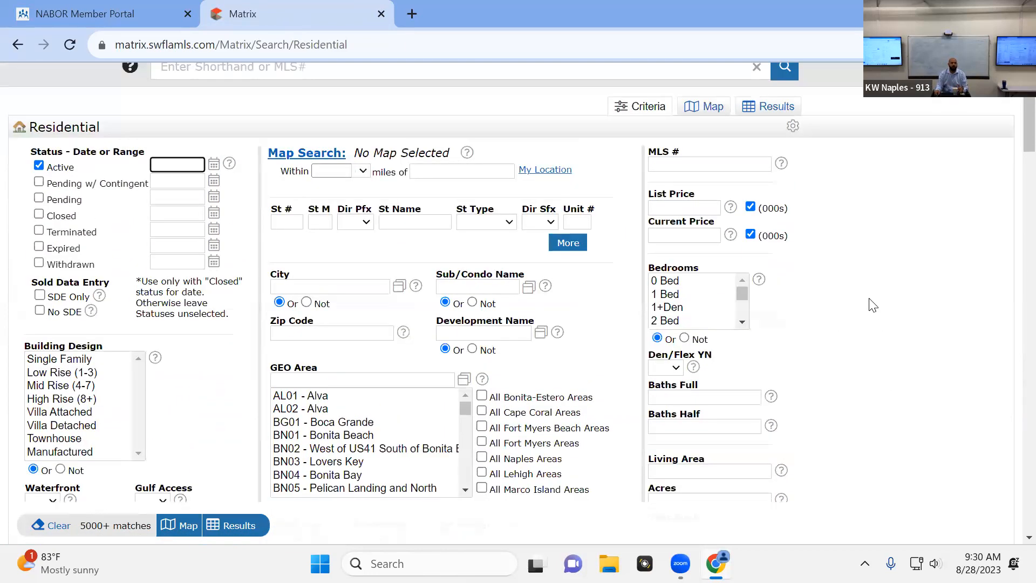
{"action": "scroll", "coordinate": [872, 305], "scroll_direction": "down", "scroll_amount": 6}
{"action": "scroll", "coordinate": [880, 304], "scroll_direction": "up", "scroll_amount": 2}
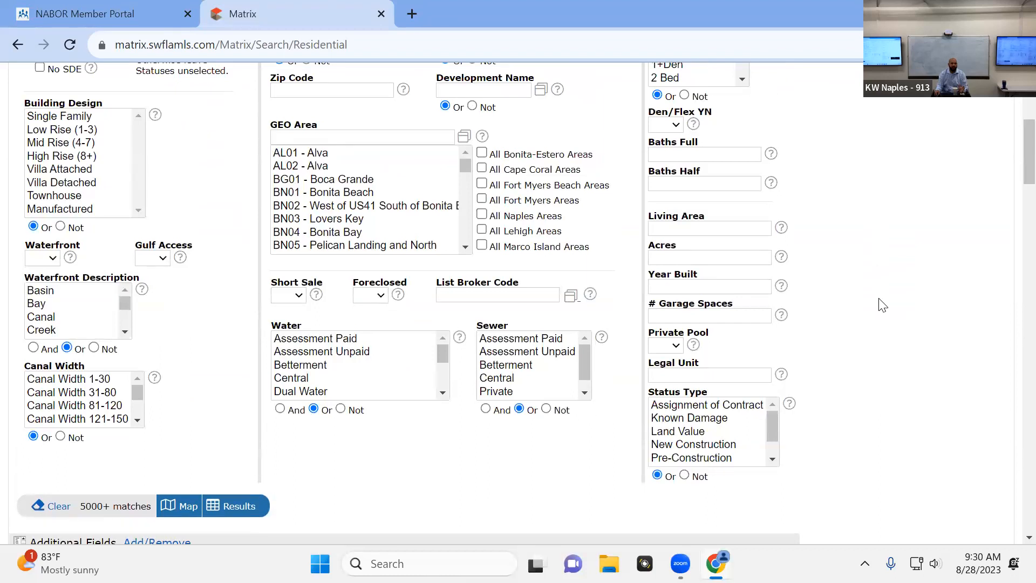
Examine the additional fields of the Residential search and request the live match count for the current criteria
{"action": "scroll", "coordinate": [877, 303], "scroll_direction": "down", "scroll_amount": 3}
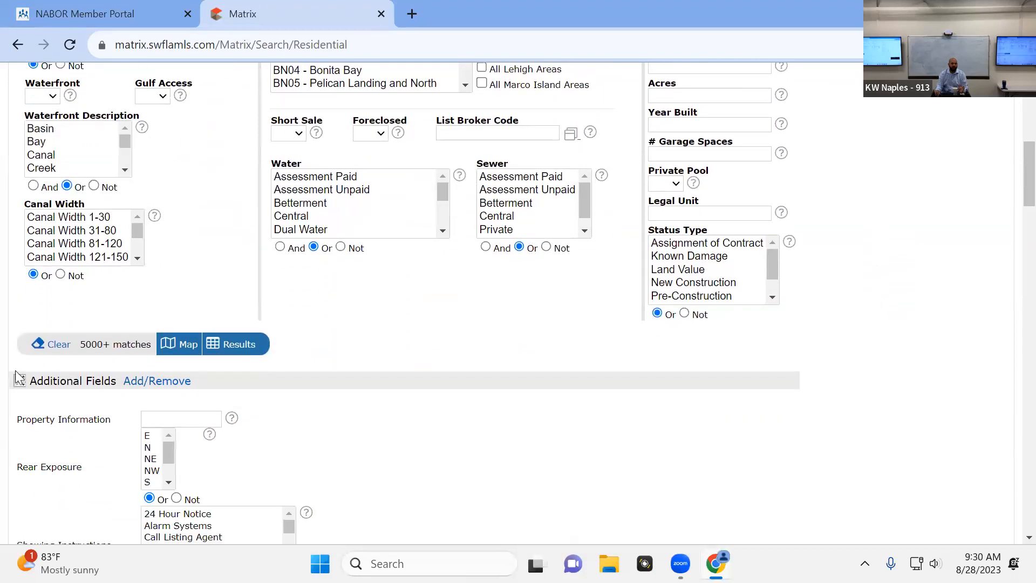
{"action": "scroll", "coordinate": [224, 370], "scroll_direction": "down", "scroll_amount": 12}
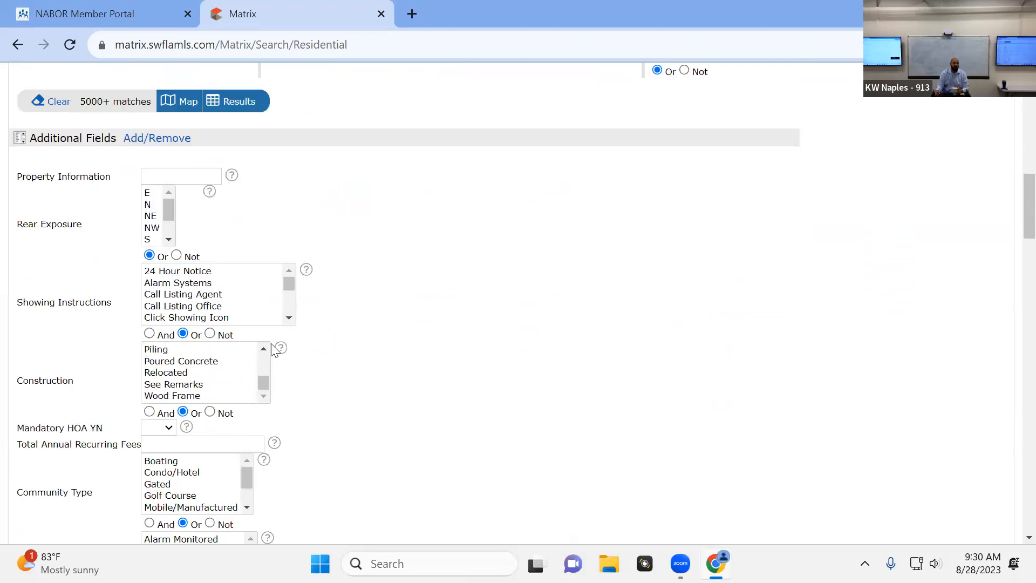
{"action": "scroll", "coordinate": [353, 349], "scroll_direction": "down", "scroll_amount": 20}
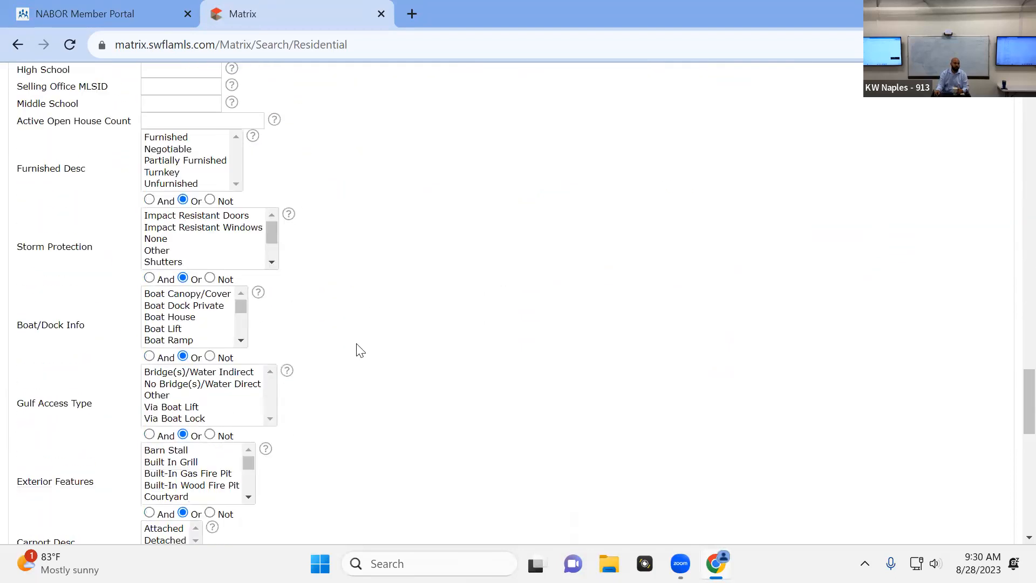
{"action": "scroll", "coordinate": [356, 362], "scroll_direction": "down", "scroll_amount": 10}
{"action": "scroll", "coordinate": [353, 363], "scroll_direction": "up", "scroll_amount": 20}
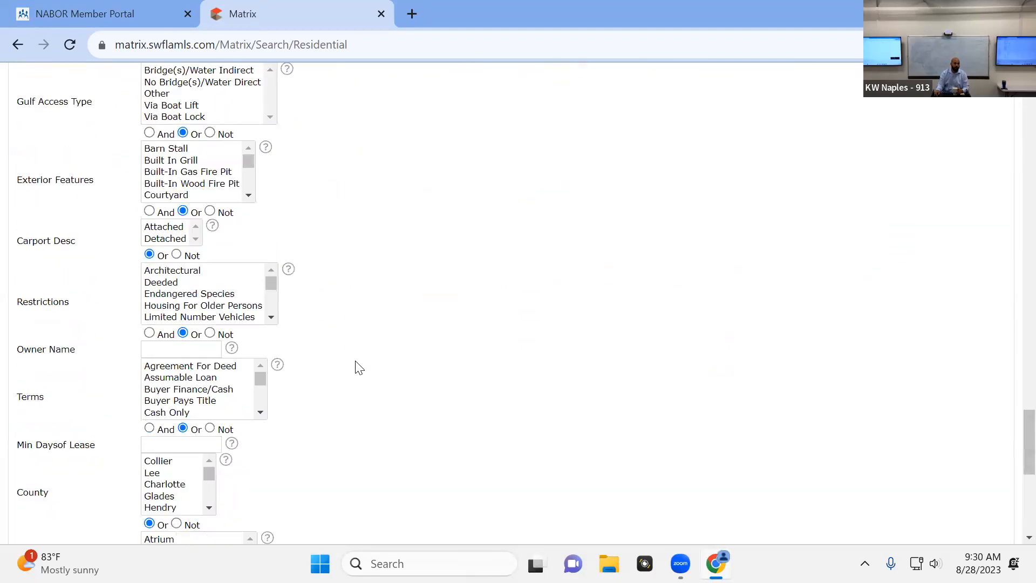
{"action": "scroll", "coordinate": [354, 370], "scroll_direction": "up", "scroll_amount": 20}
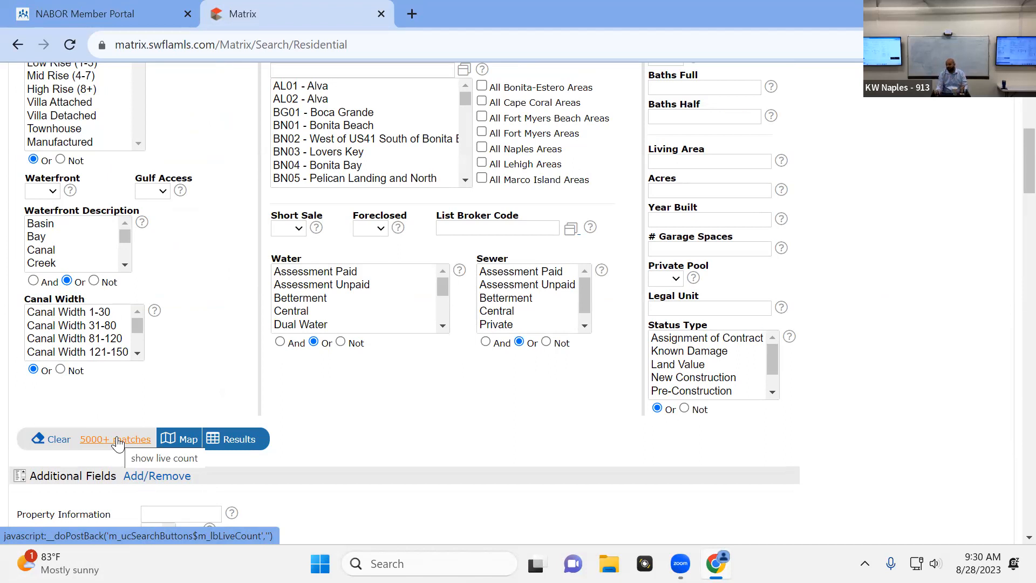
{"action": "left_click", "coordinate": [118, 442]}
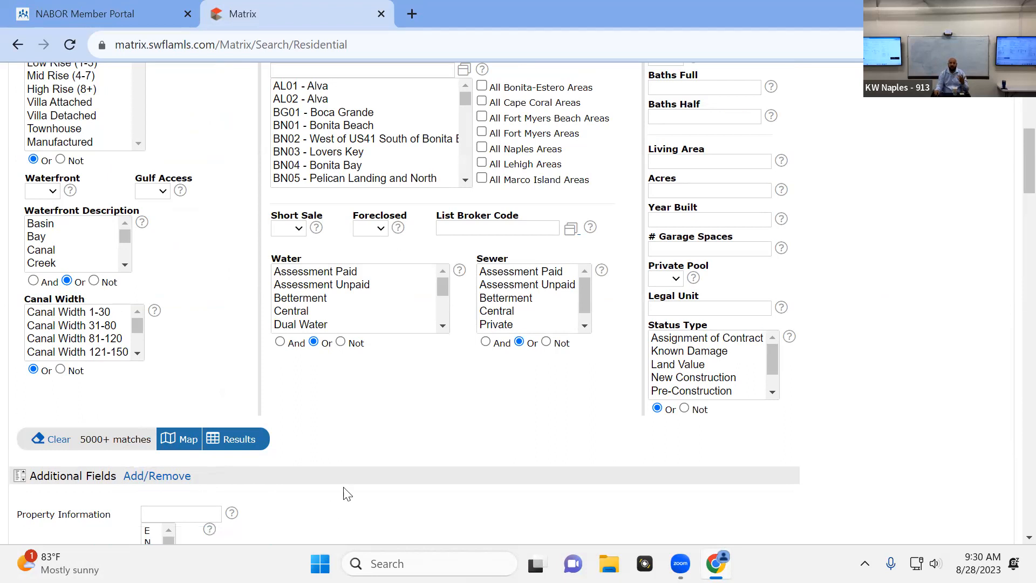
Try the Construction filter by selecting Concrete Block and then Manufactured, and clear the selection again
{"action": "scroll", "coordinate": [347, 495], "scroll_direction": "down", "scroll_amount": 7}
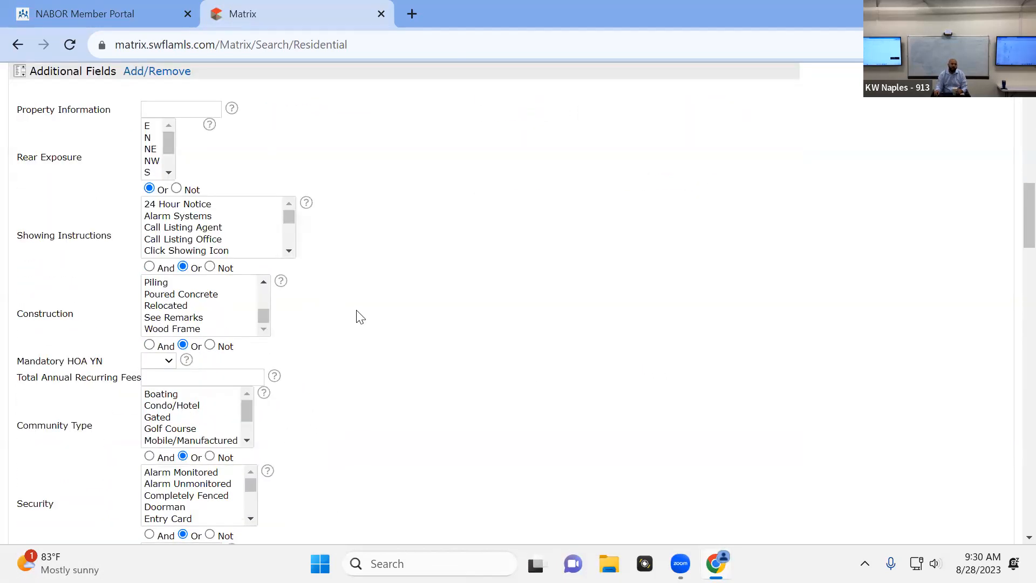
{"action": "scroll", "coordinate": [360, 318], "scroll_direction": "up", "scroll_amount": 1}
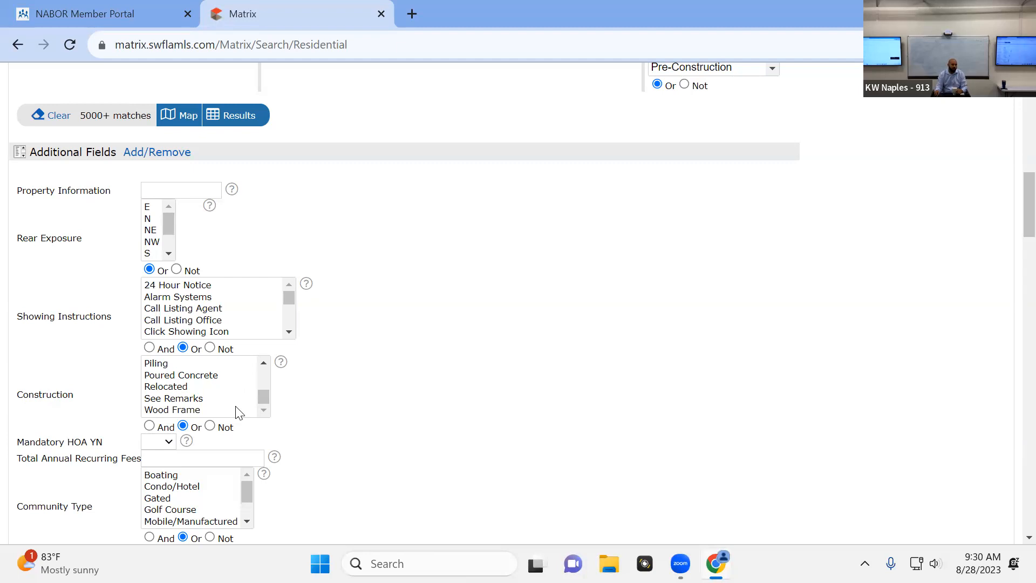
{"action": "scroll", "coordinate": [251, 396], "scroll_direction": "up", "scroll_amount": 3}
{"action": "left_click", "coordinate": [178, 369]}
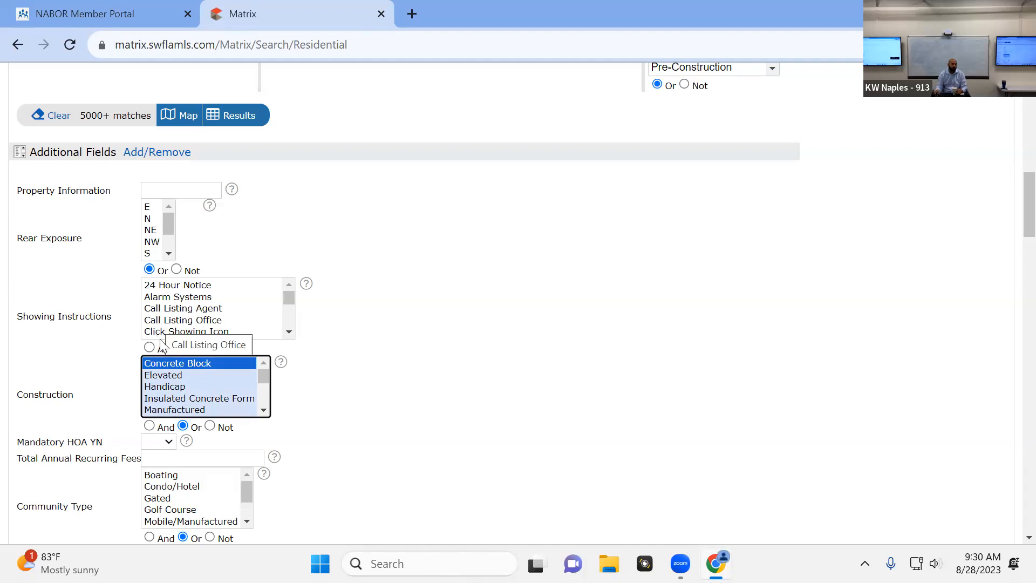
{"action": "scroll", "coordinate": [193, 378], "scroll_direction": "down", "scroll_amount": 3}
{"action": "scroll", "coordinate": [184, 399], "scroll_direction": "up", "scroll_amount": 3}
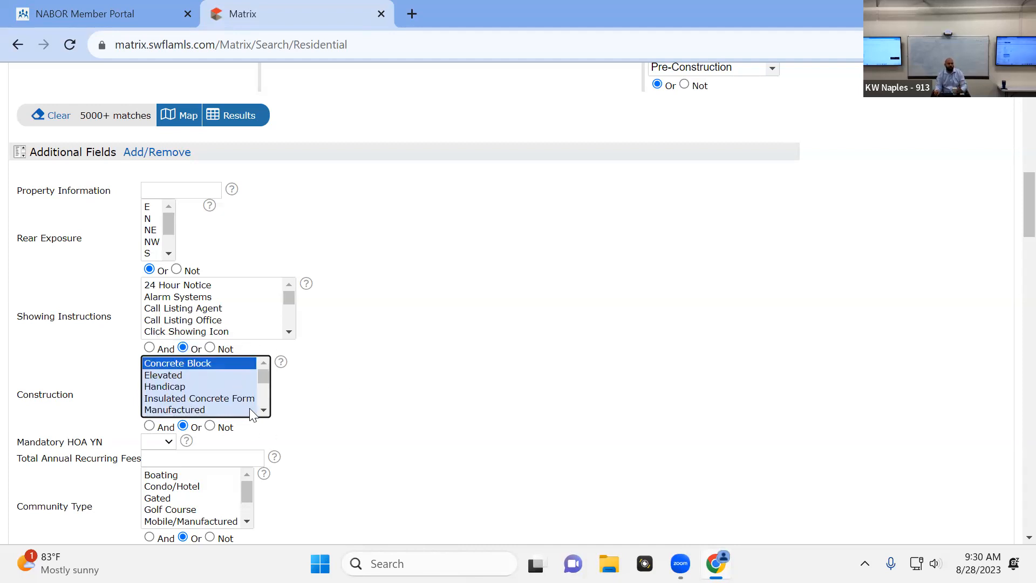
{"action": "left_click", "coordinate": [213, 410]}
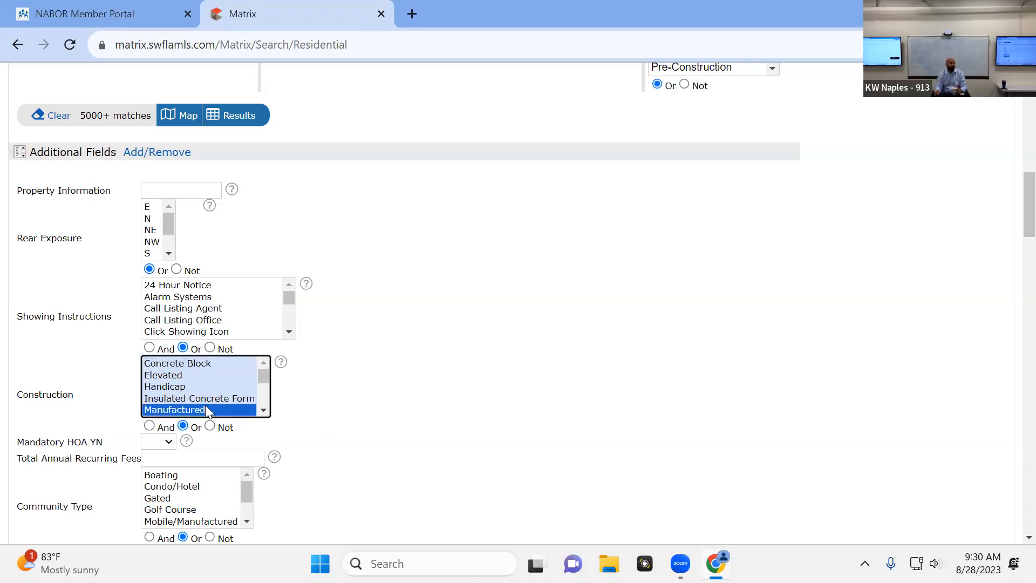
{"action": "left_click", "coordinate": [206, 415], "text": "ctrl"}
{"action": "left_click", "coordinate": [378, 396]}
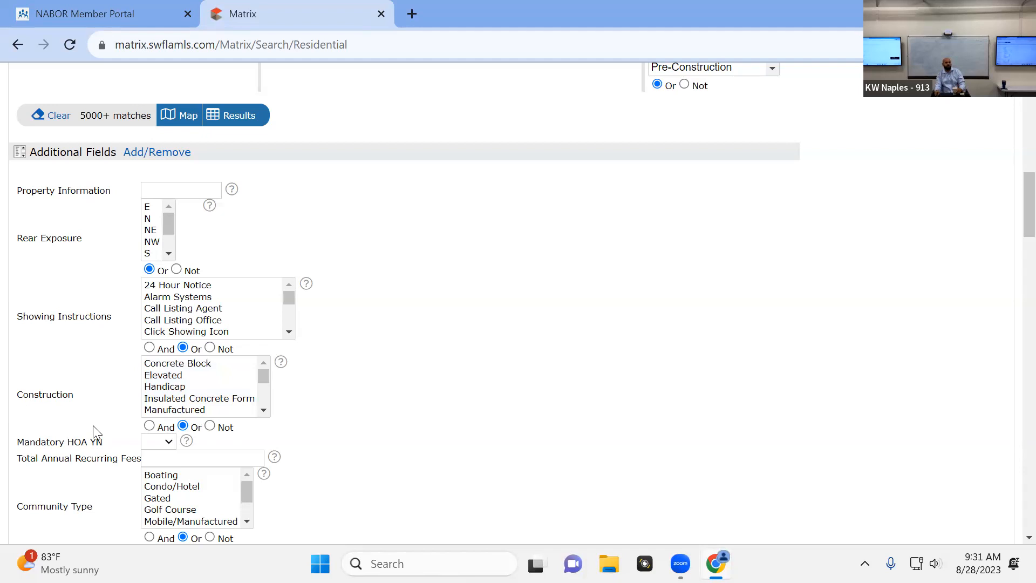
Try the Mandatory HOA filter with No and reset it to blank
{"action": "scroll", "coordinate": [89, 429], "scroll_direction": "down", "scroll_amount": 1}
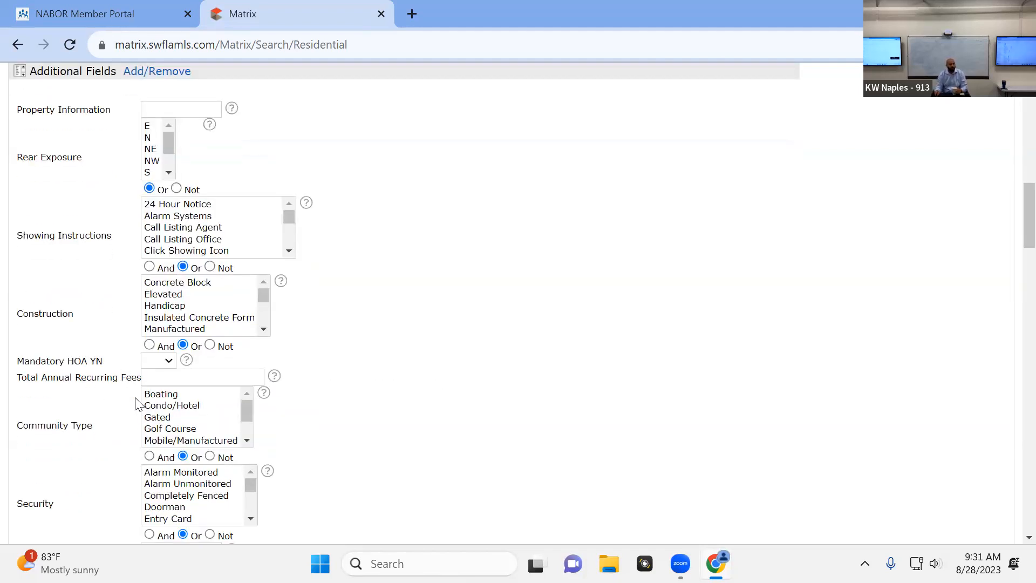
{"action": "left_click", "coordinate": [162, 362]}
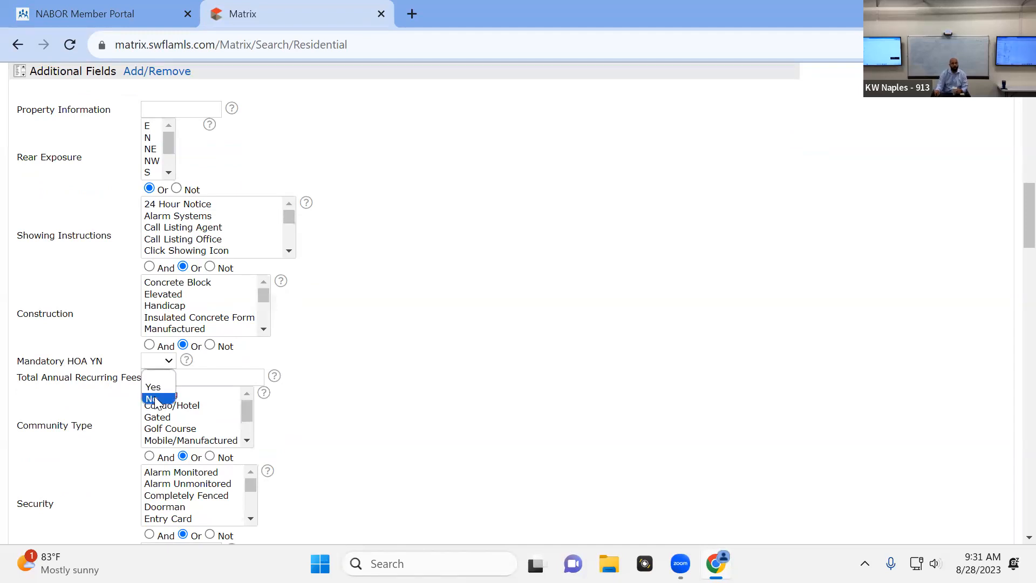
{"action": "left_click", "coordinate": [153, 400]}
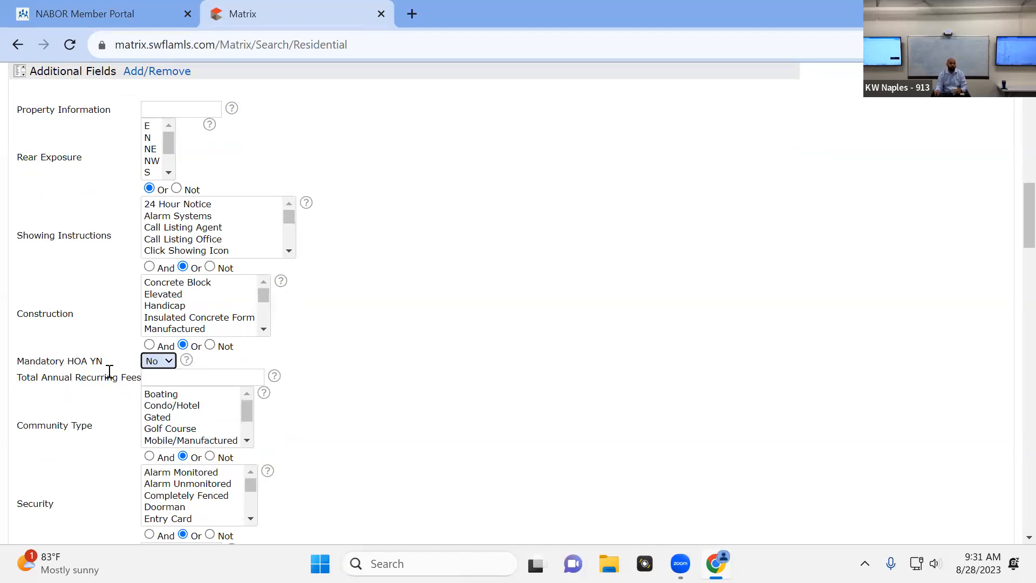
{"action": "left_click", "coordinate": [276, 360]}
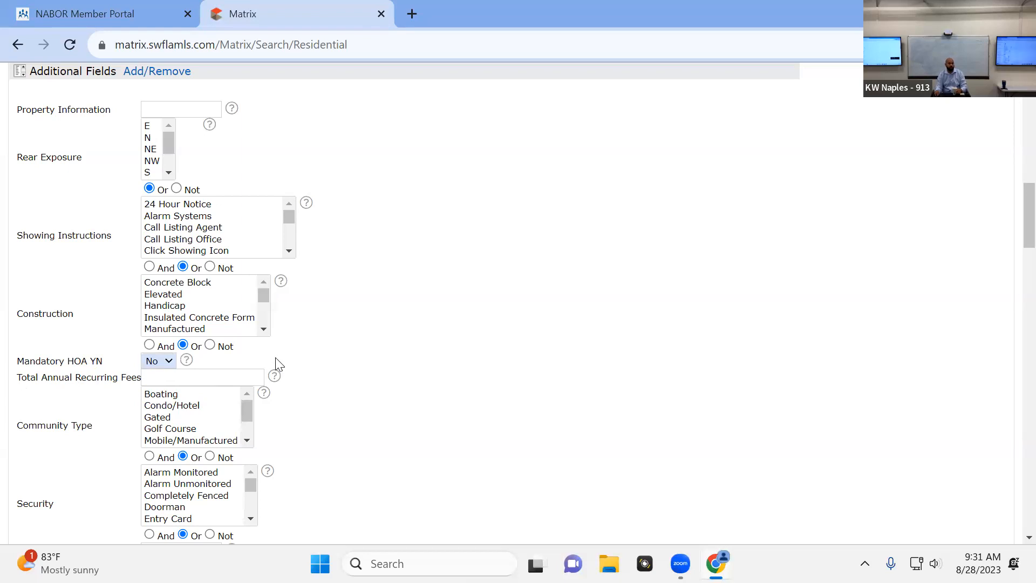
{"action": "left_click", "coordinate": [154, 360]}
{"action": "left_click", "coordinate": [156, 372]}
Open the editor for the search's additional fields, search the available fields for "rear", and try to add Rear Exposure
{"action": "scroll", "coordinate": [216, 373], "scroll_direction": "up", "scroll_amount": 5}
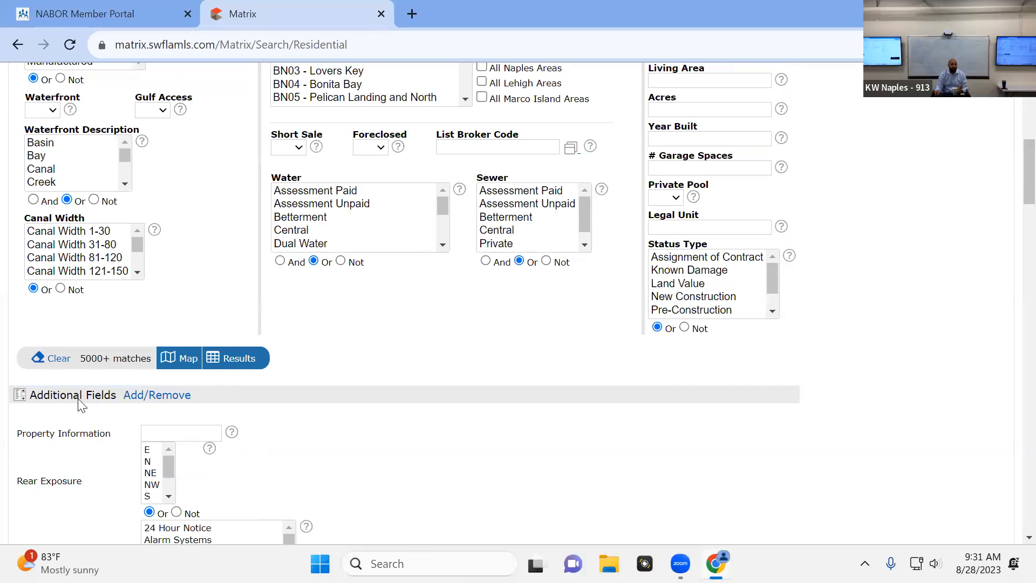
{"action": "left_click", "coordinate": [161, 398]}
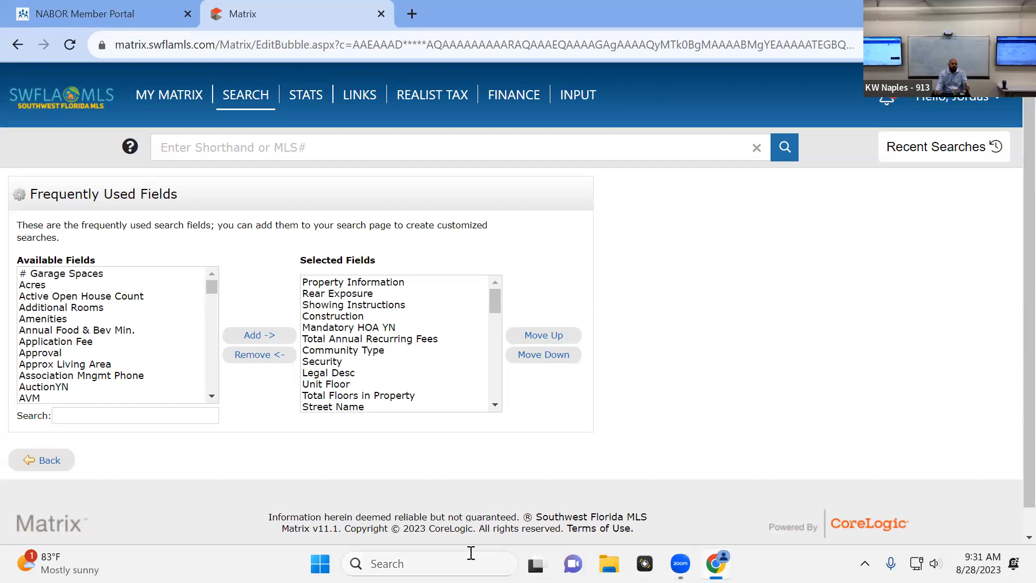
{"action": "left_click", "coordinate": [147, 417]}
{"action": "type", "text": "rear"}
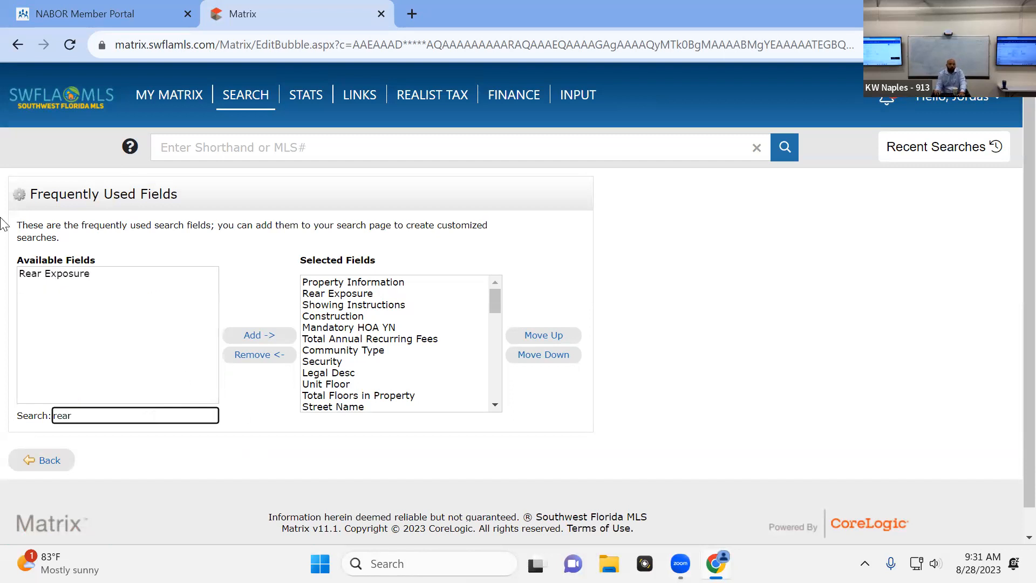
{"action": "left_click", "coordinate": [54, 273]}
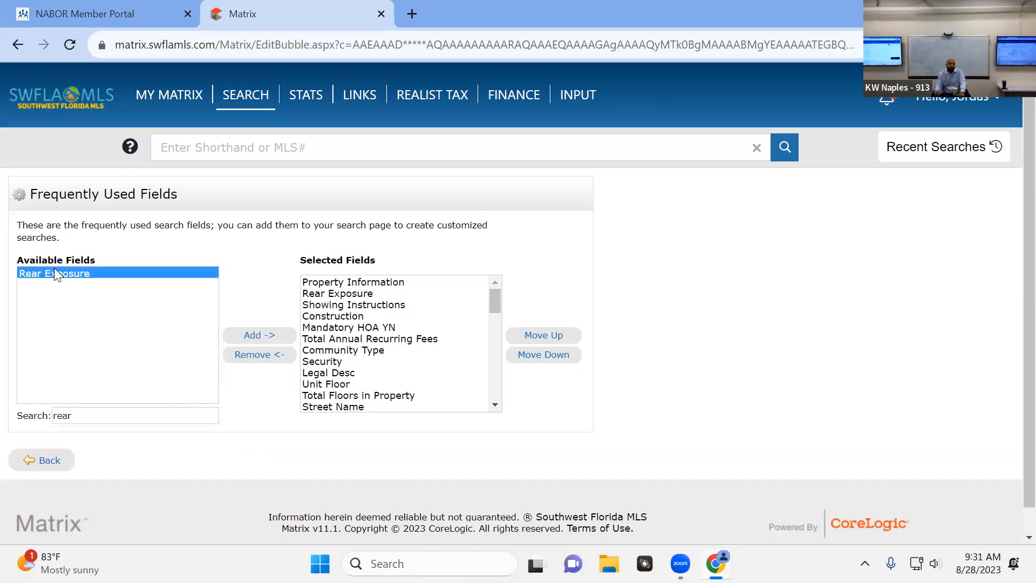
{"action": "left_click", "coordinate": [260, 335]}
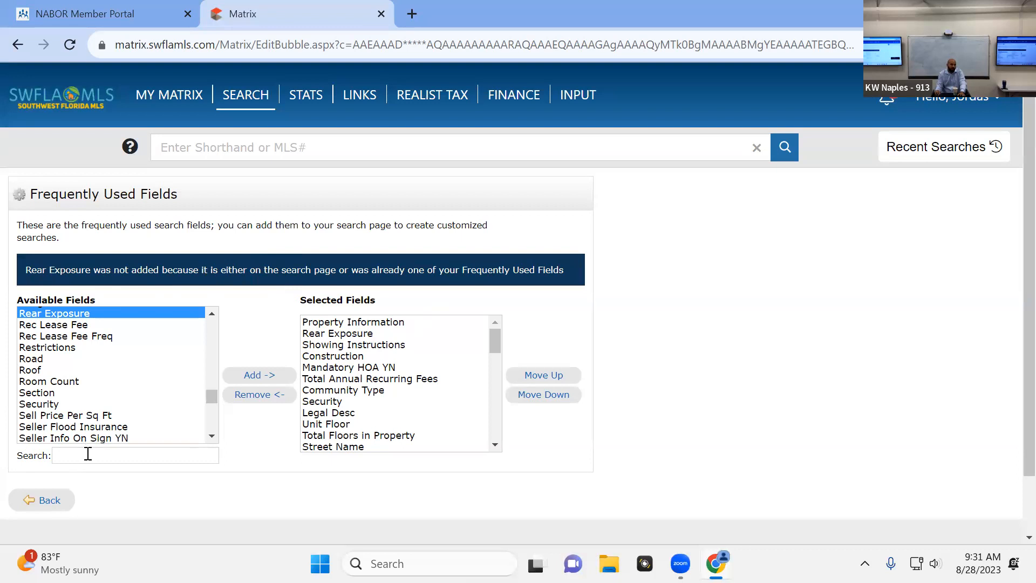
Try to add the Roof and Pets fields to the selected fields
{"action": "left_click", "coordinate": [50, 372]}
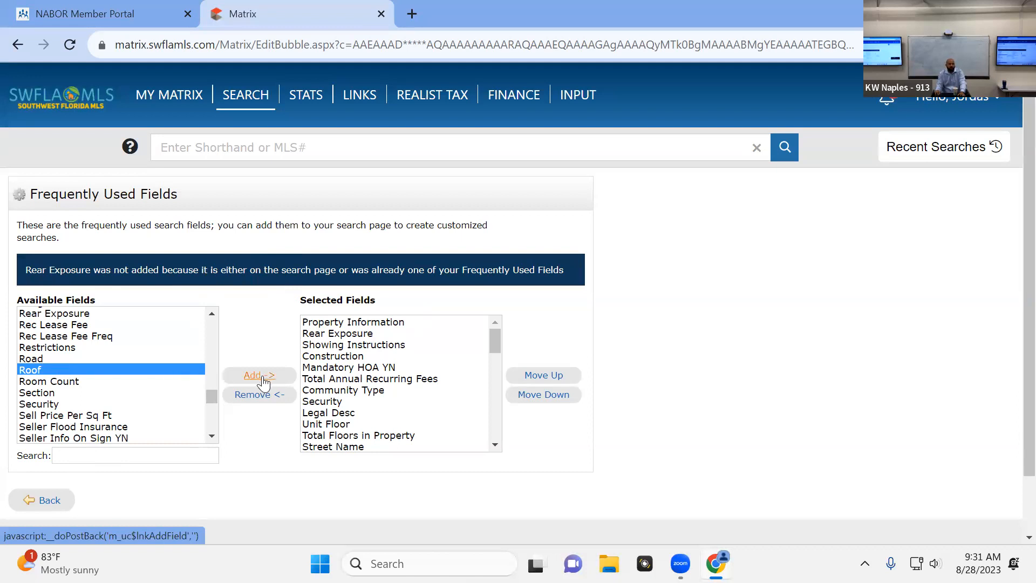
{"action": "left_click", "coordinate": [263, 380]}
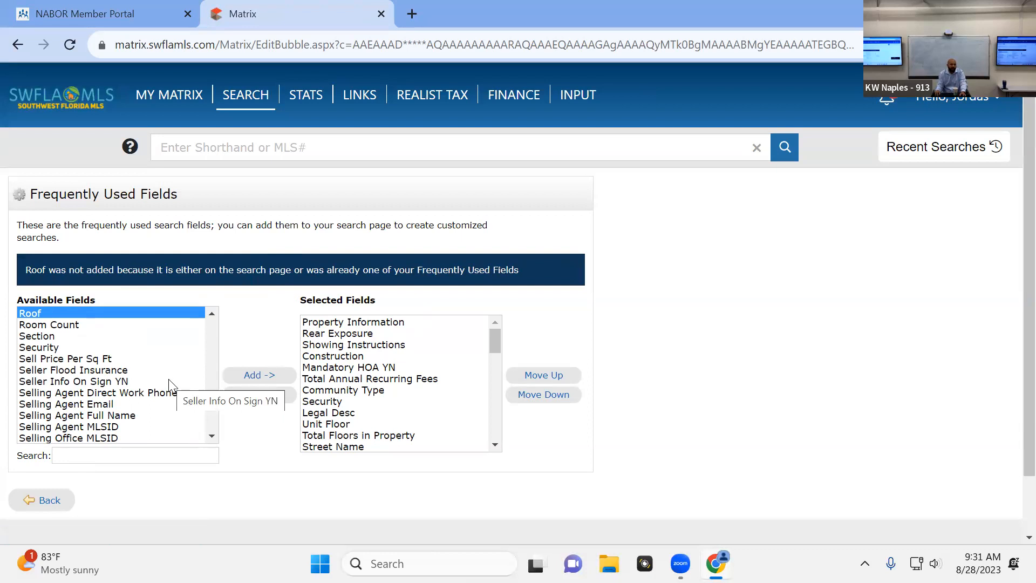
{"action": "scroll", "coordinate": [168, 381], "scroll_direction": "down", "scroll_amount": 6}
{"action": "scroll", "coordinate": [129, 359], "scroll_direction": "down", "scroll_amount": 5}
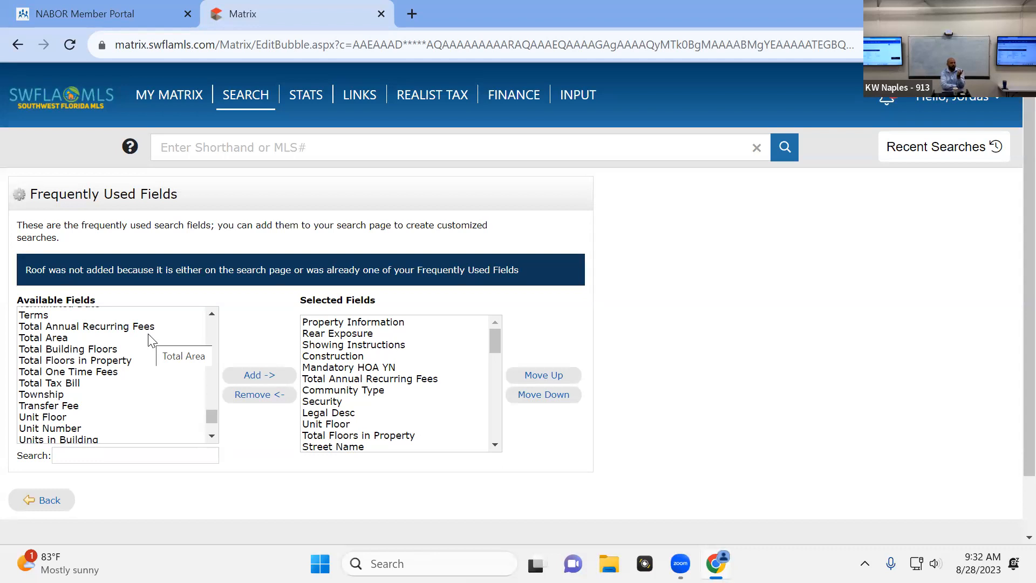
{"action": "scroll", "coordinate": [70, 364], "scroll_direction": "down", "scroll_amount": 4}
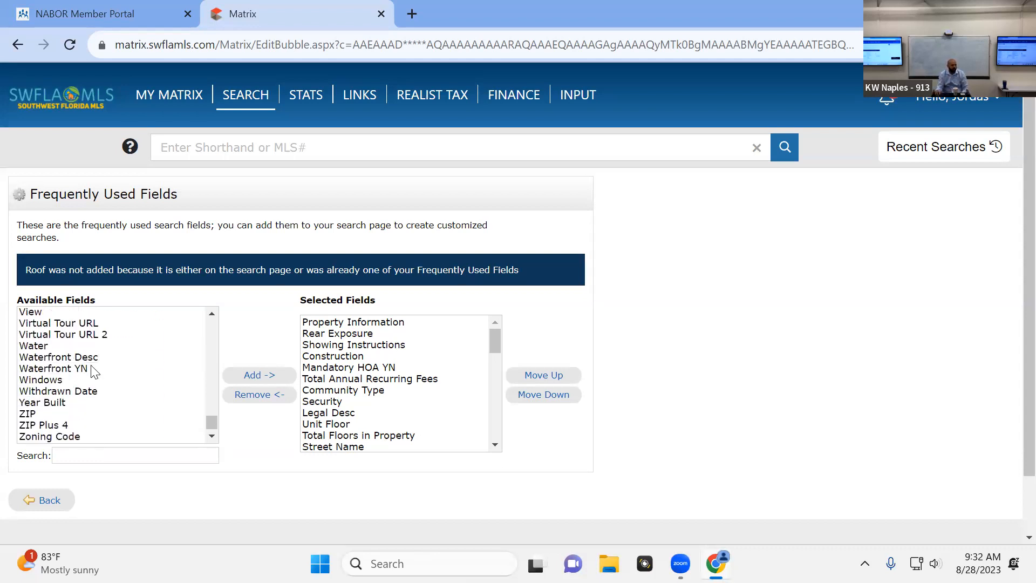
{"action": "scroll", "coordinate": [113, 363], "scroll_direction": "up", "scroll_amount": 3}
{"action": "scroll", "coordinate": [115, 362], "scroll_direction": "up", "scroll_amount": 20}
{"action": "scroll", "coordinate": [114, 363], "scroll_direction": "up", "scroll_amount": 5}
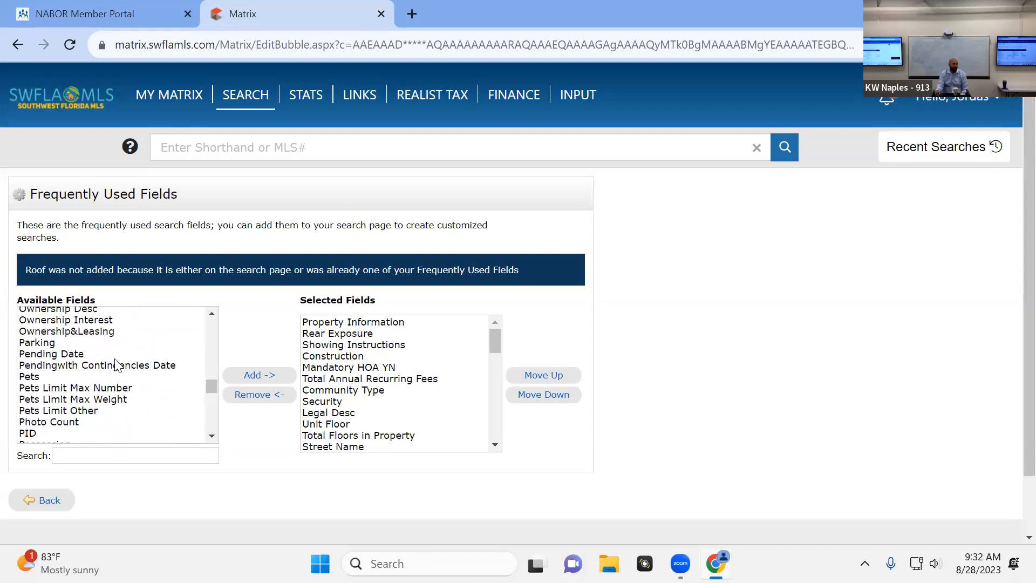
{"action": "left_click", "coordinate": [52, 377]}
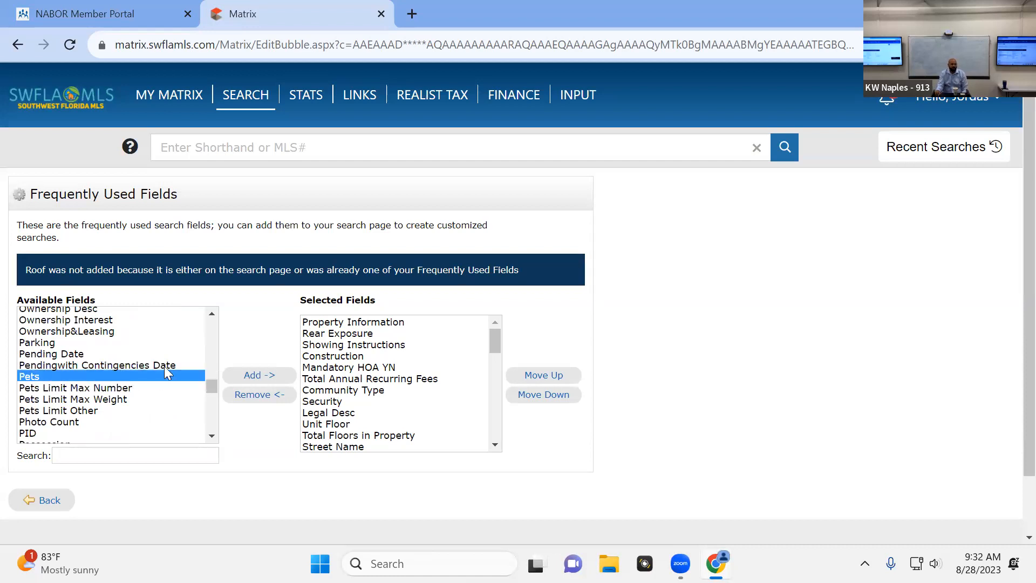
{"action": "left_click", "coordinate": [256, 377]}
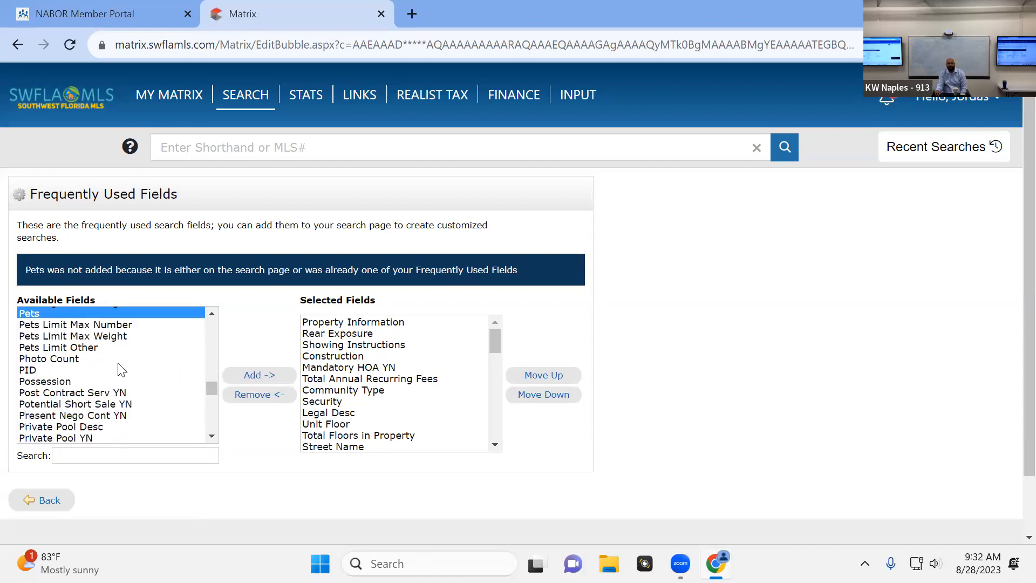
Add Room Count to the selected fields and return to the Residential search to check the end of its additional fields
{"action": "scroll", "coordinate": [121, 370], "scroll_direction": "down", "scroll_amount": 2}
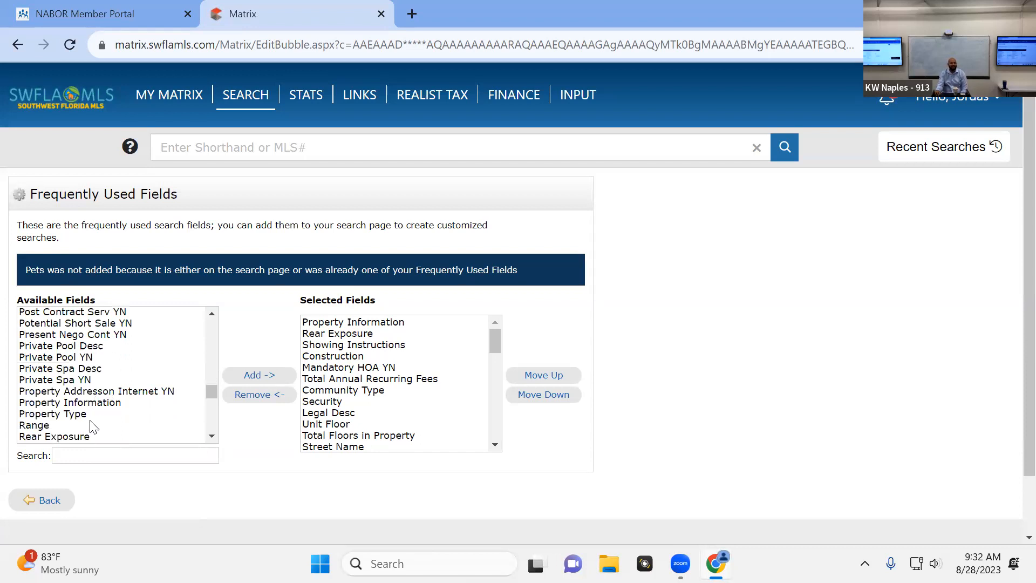
{"action": "scroll", "coordinate": [113, 406], "scroll_direction": "up", "scroll_amount": 2}
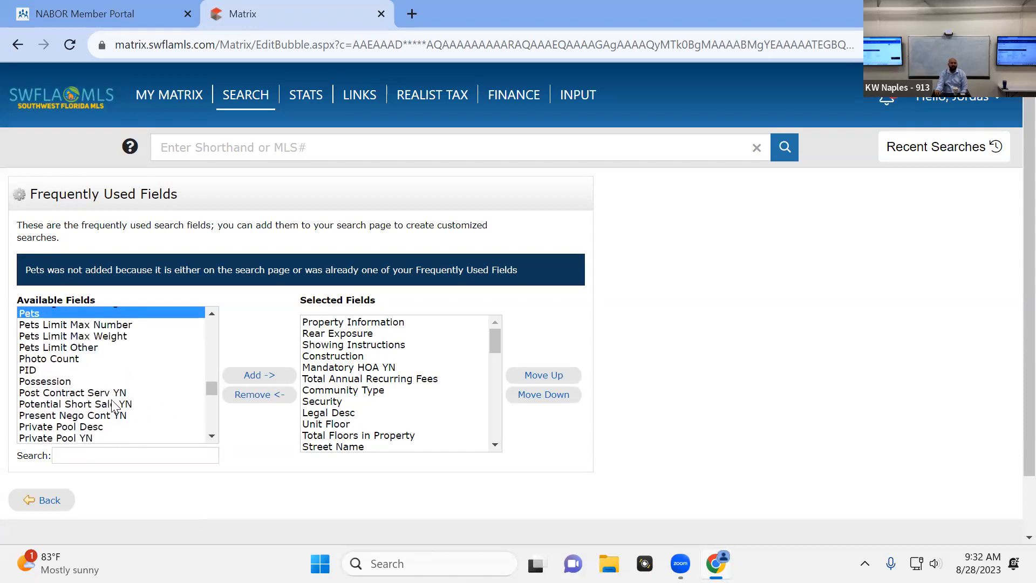
{"action": "scroll", "coordinate": [114, 408], "scroll_direction": "up", "scroll_amount": 2}
{"action": "scroll", "coordinate": [113, 406], "scroll_direction": "down", "scroll_amount": 6}
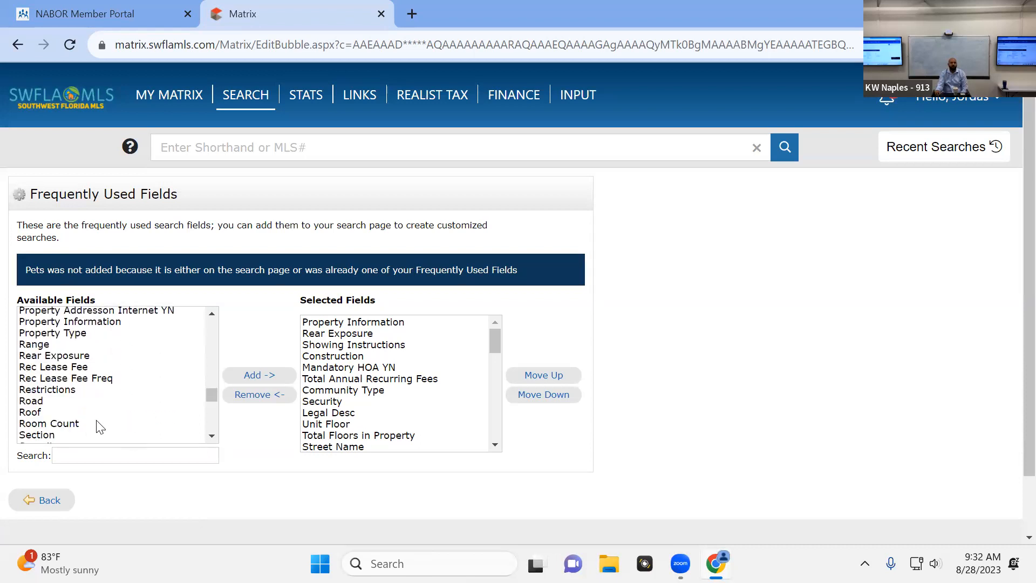
{"action": "left_click", "coordinate": [65, 426]}
{"action": "left_click", "coordinate": [254, 376]}
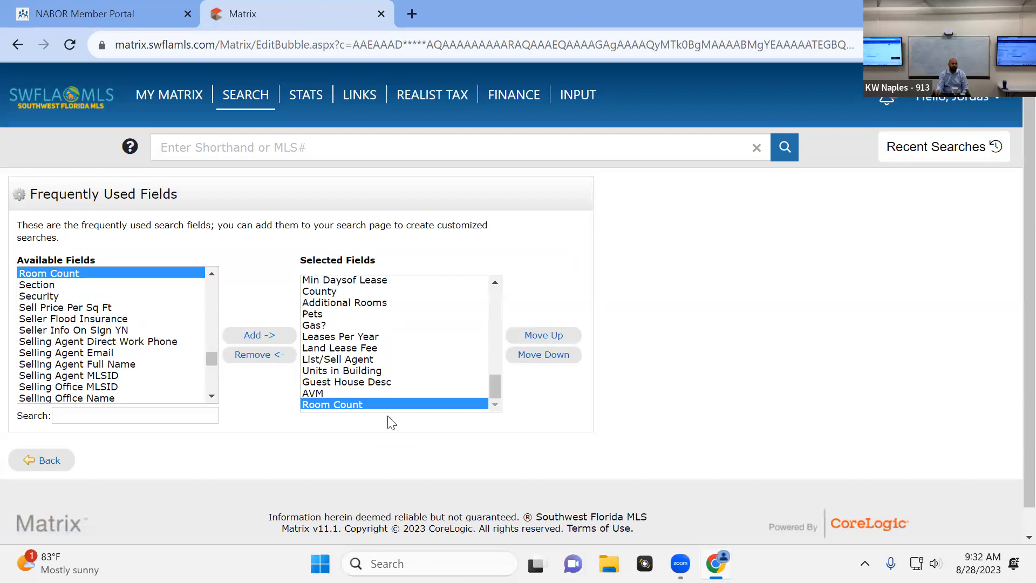
{"action": "left_click", "coordinate": [37, 465]}
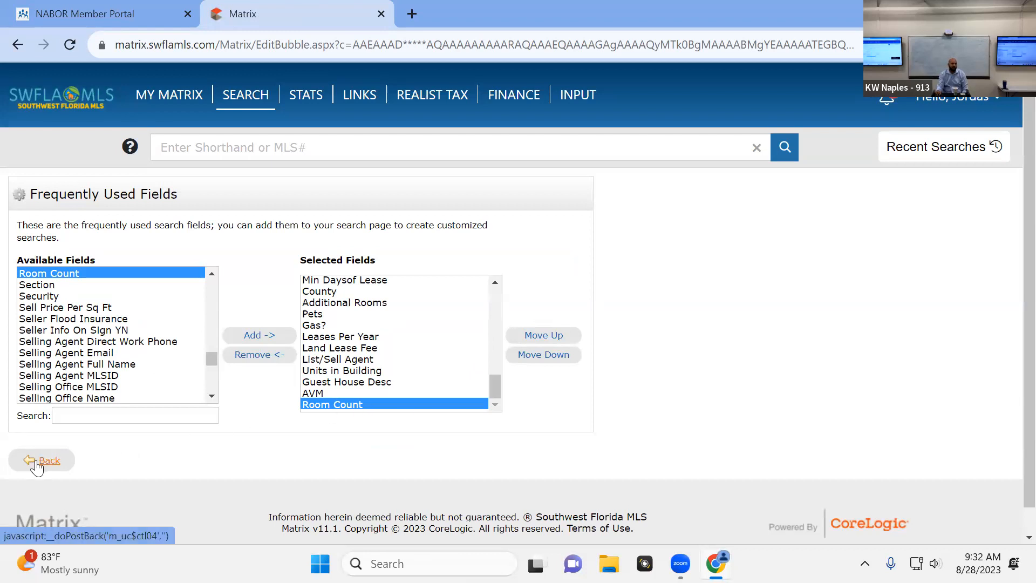
{"action": "scroll", "coordinate": [401, 392], "scroll_direction": "down", "scroll_amount": 20}
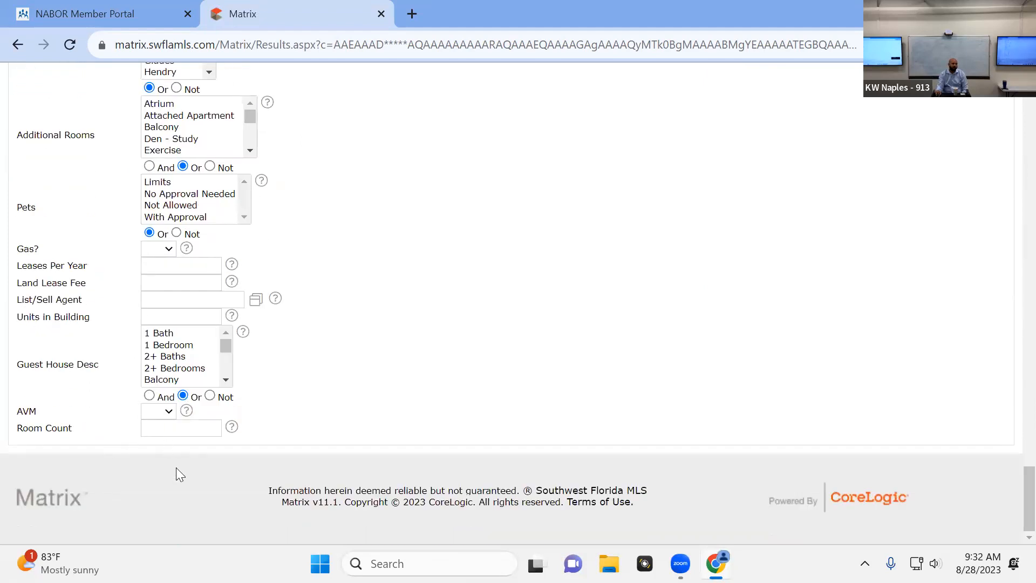
Limit the Residential search's building design to Single Family
{"action": "scroll", "coordinate": [377, 409], "scroll_direction": "up", "scroll_amount": 5}
{"action": "scroll", "coordinate": [389, 345], "scroll_direction": "up", "scroll_amount": 20}
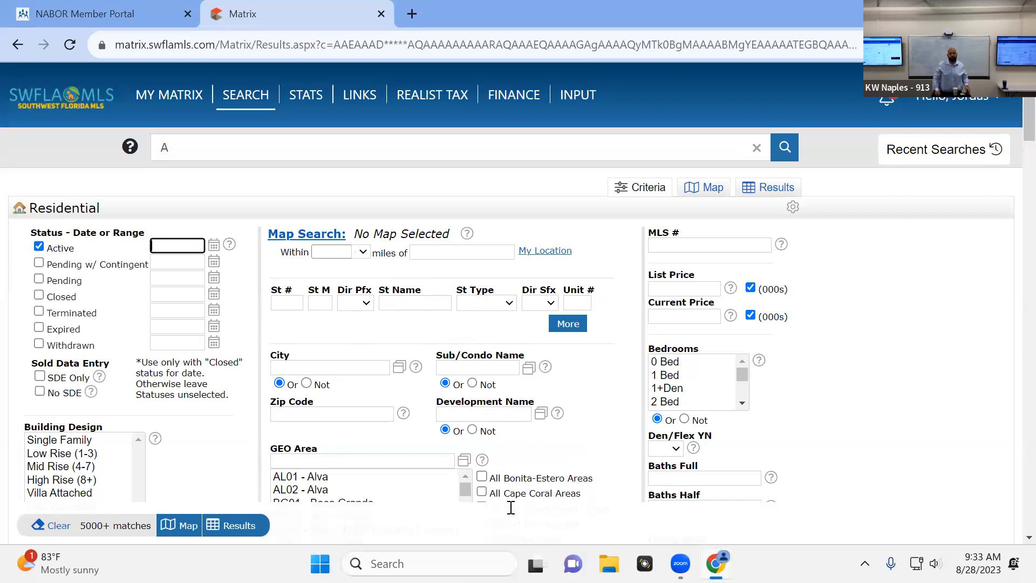
{"action": "scroll", "coordinate": [207, 425], "scroll_direction": "down", "scroll_amount": 1}
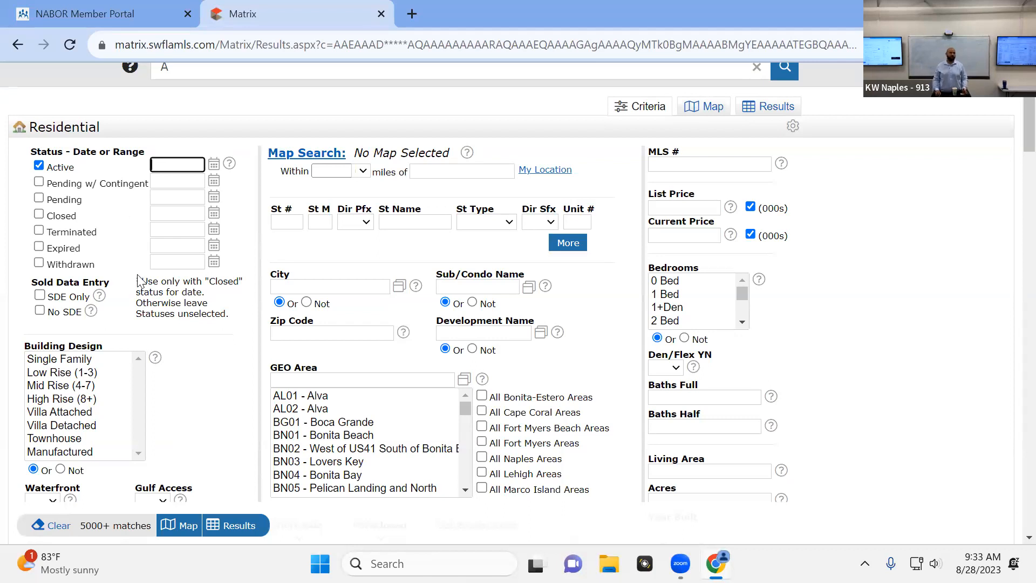
{"action": "left_click", "coordinate": [76, 359]}
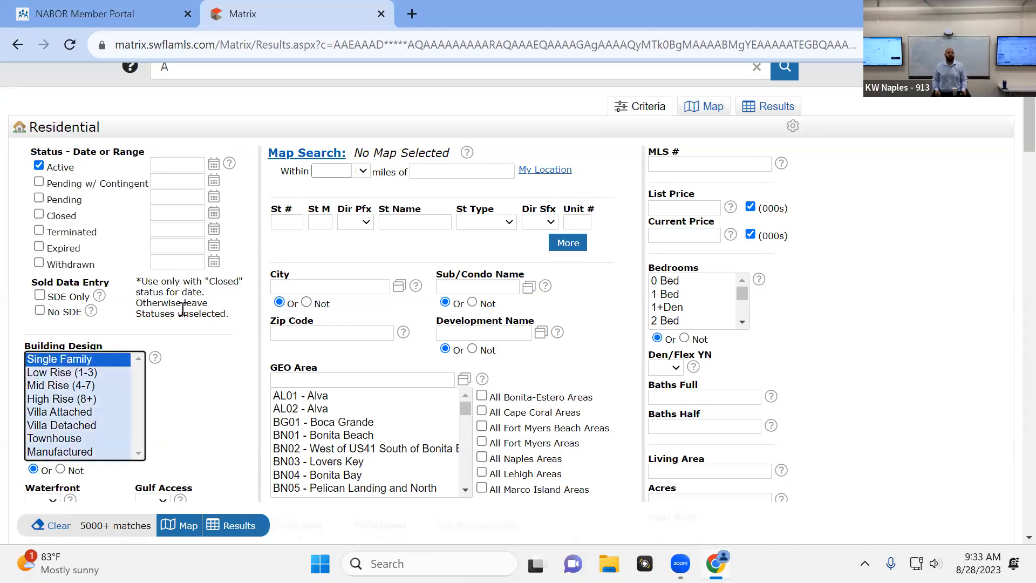
Select 3 Bed, 3+Den and 4 Bed as the bedroom criteria
{"action": "left_click", "coordinate": [744, 324]}
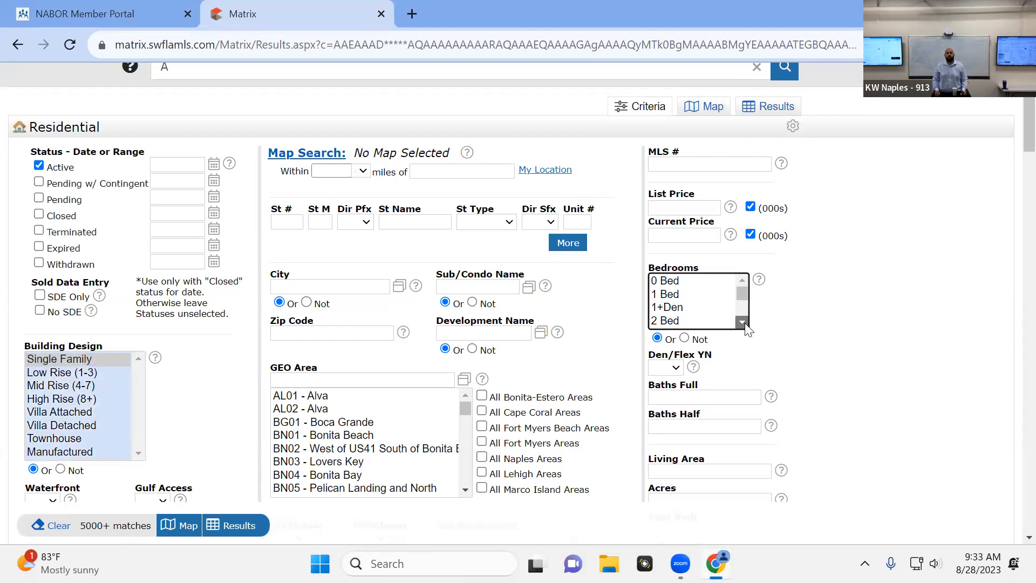
{"action": "left_click", "coordinate": [744, 323]}
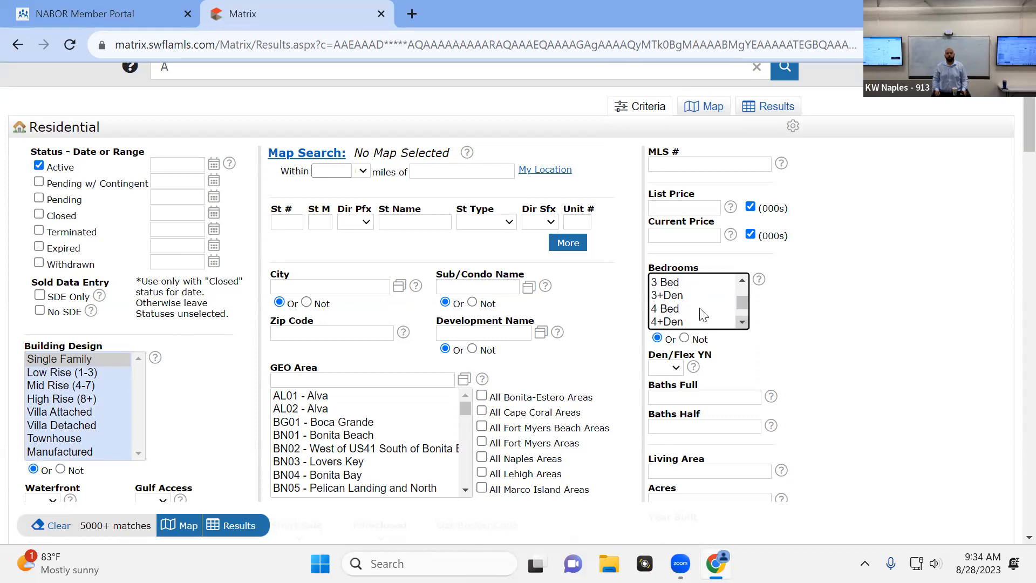
{"action": "left_click", "coordinate": [669, 283]}
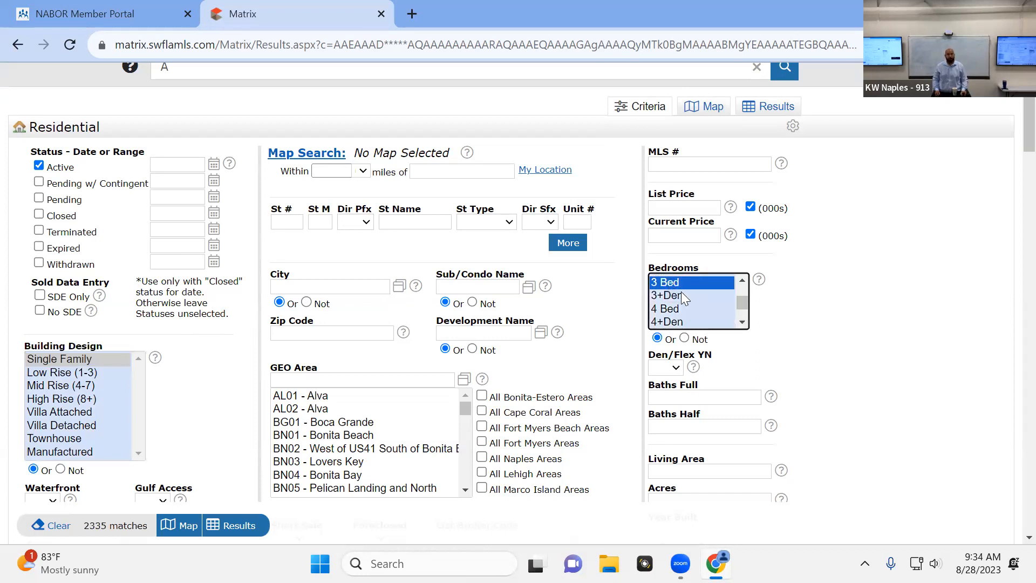
{"action": "left_click", "coordinate": [681, 295], "text": "ctrl"}
{"action": "left_click", "coordinate": [684, 309], "text": "ctrl"}
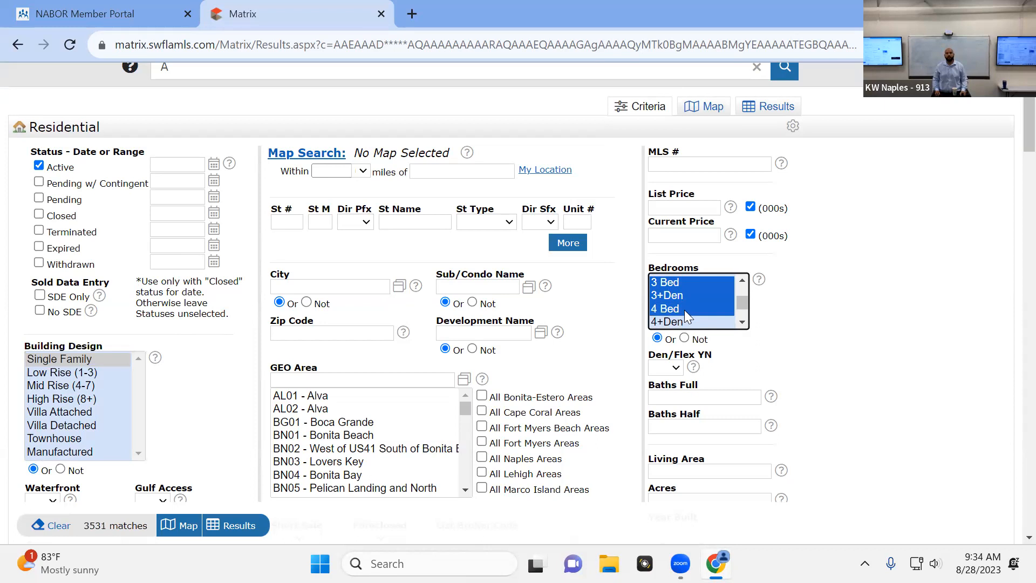
Try to extend the selected bedroom options with 4+Den and higher bedroom counts
{"action": "left_click", "coordinate": [688, 322], "text": "ctrl"}
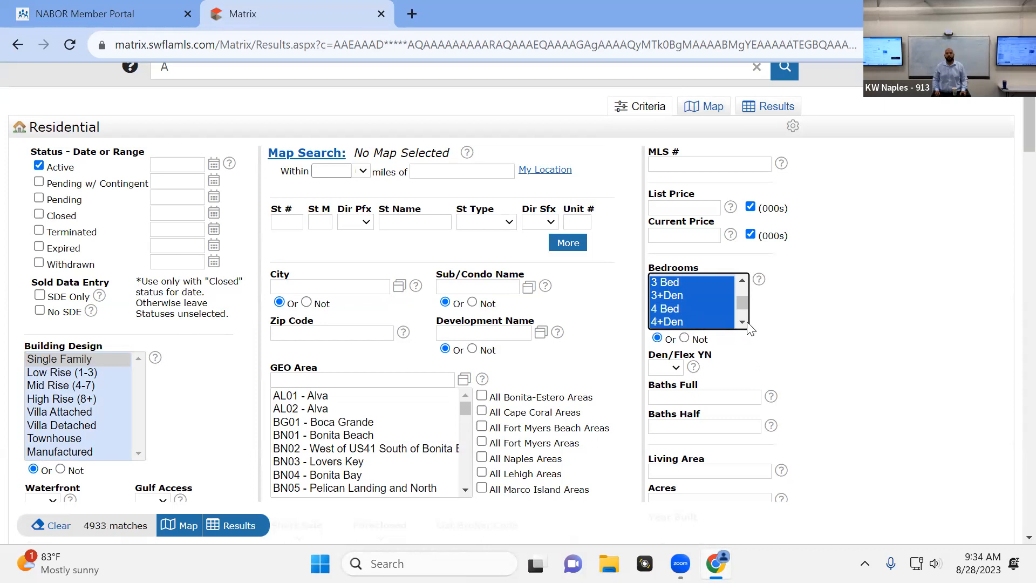
{"action": "left_click", "coordinate": [743, 320]}
{"action": "scroll", "coordinate": [714, 302], "scroll_direction": "up", "scroll_amount": 2}
{"action": "left_click", "coordinate": [708, 307]}
{"action": "scroll", "coordinate": [707, 306], "scroll_direction": "down", "scroll_amount": 1}
{"action": "left_click", "coordinate": [745, 282]}
Reselect the bedroom criteria as 3 Bed, 3+Den, 4 Bed, 4+Den and 5 Bed
{"action": "left_click", "coordinate": [688, 300]}
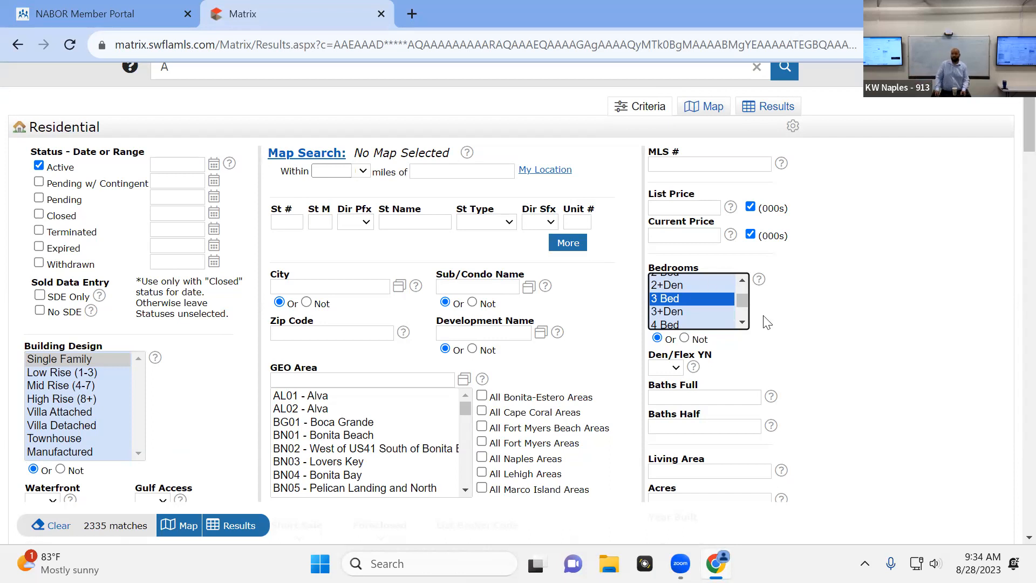
{"action": "left_click", "coordinate": [713, 310], "text": "ctrl"}
{"action": "left_click", "coordinate": [704, 322], "text": "ctrl"}
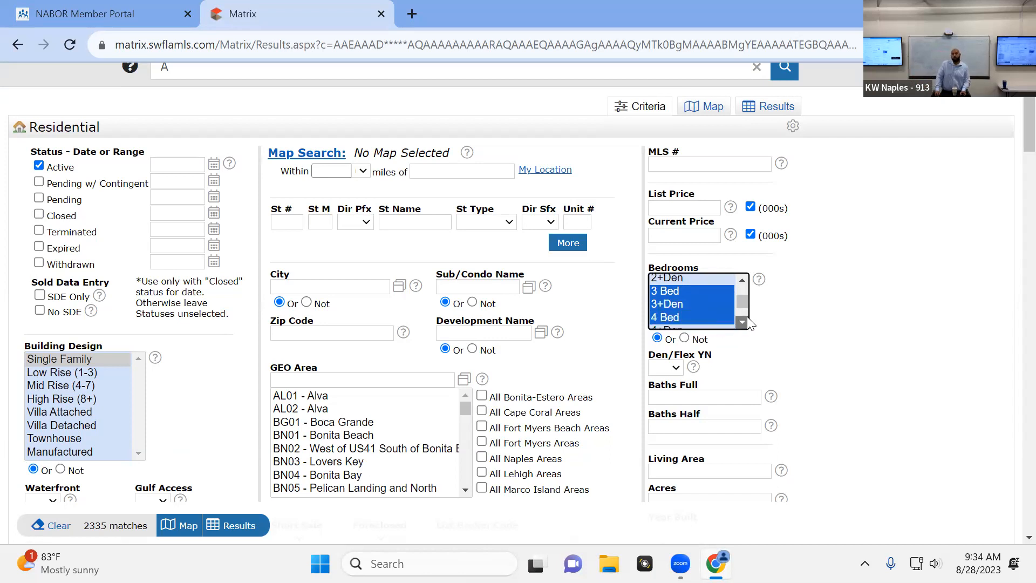
{"action": "left_click", "coordinate": [746, 319]}
{"action": "left_click", "coordinate": [714, 307], "text": "shift"}
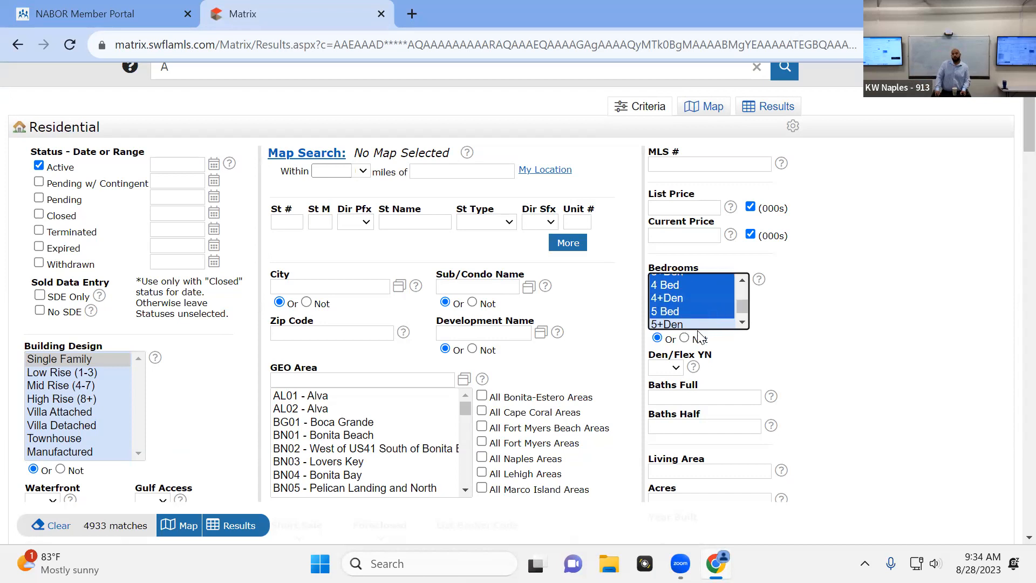
Set the full baths criterion to 2+, try 2- in its place, and restore 2+
{"action": "left_click", "coordinate": [716, 395]}
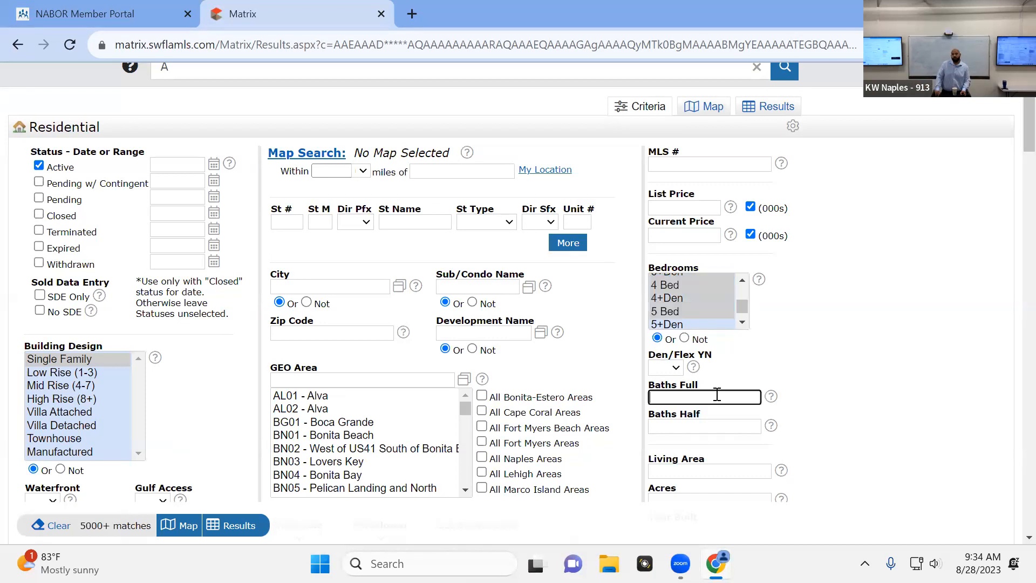
{"action": "type", "text": "2+"}
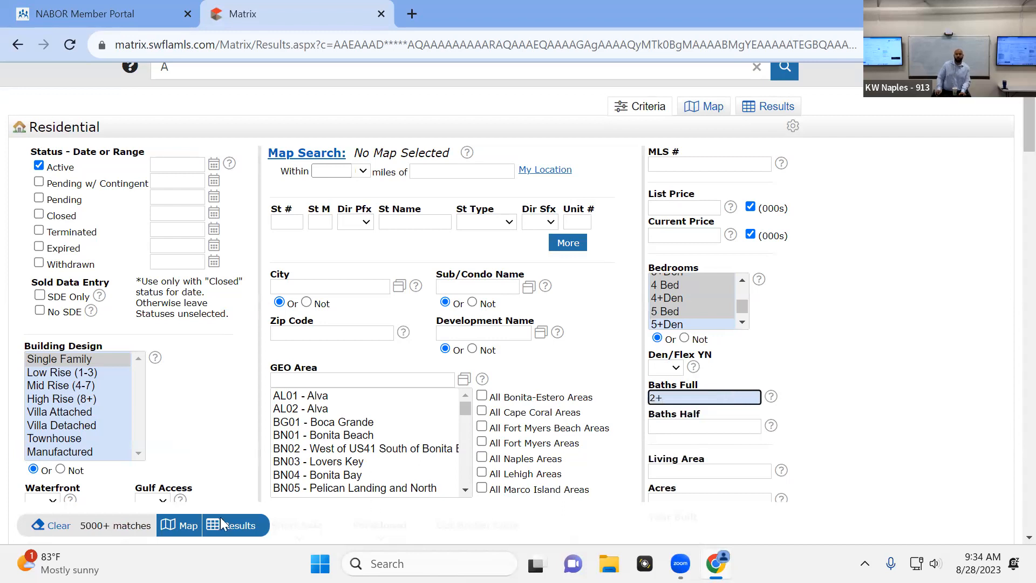
{"action": "left_click_drag", "start_coordinate": [703, 402], "coordinate": [650, 400]}
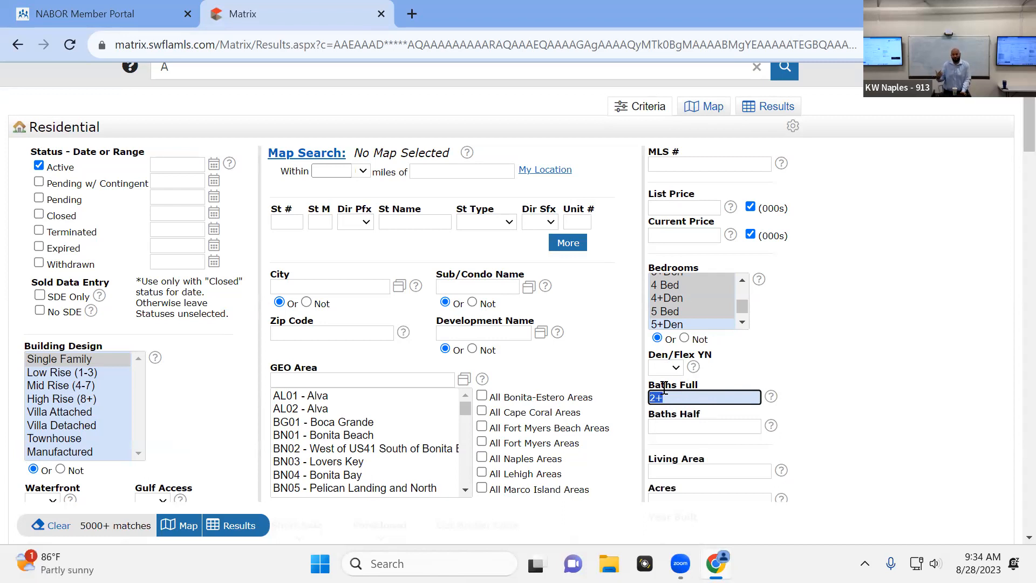
{"action": "type", "text": "2-"}
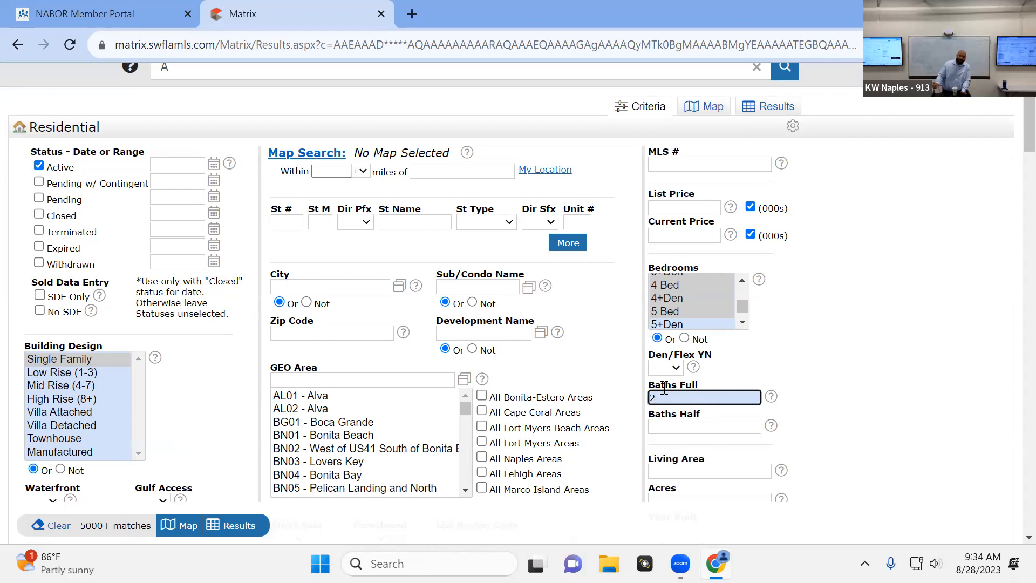
{"action": "left_click", "coordinate": [983, 217]}
{"action": "left_click", "coordinate": [707, 396]}
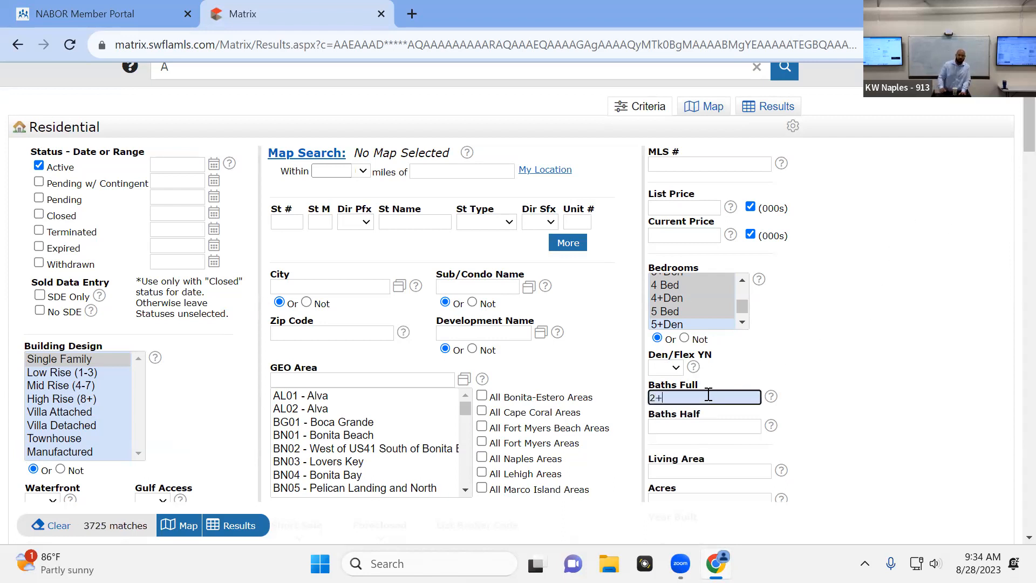
{"action": "left_click", "coordinate": [923, 361]}
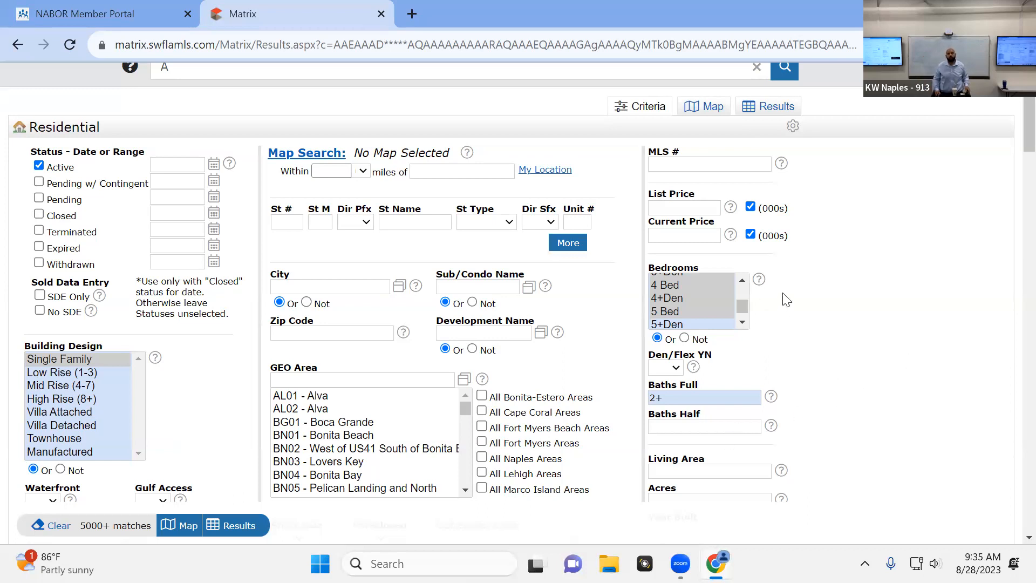
Add 2 Bed and 2+Den to the selected bedroom criteria
{"action": "left_click", "coordinate": [742, 280]}
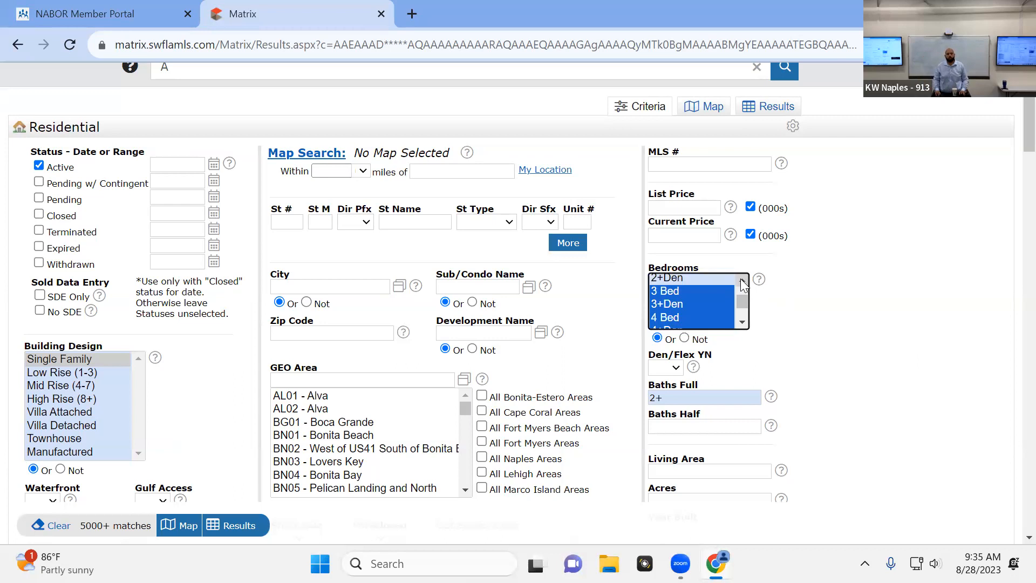
{"action": "left_click", "coordinate": [742, 280]}
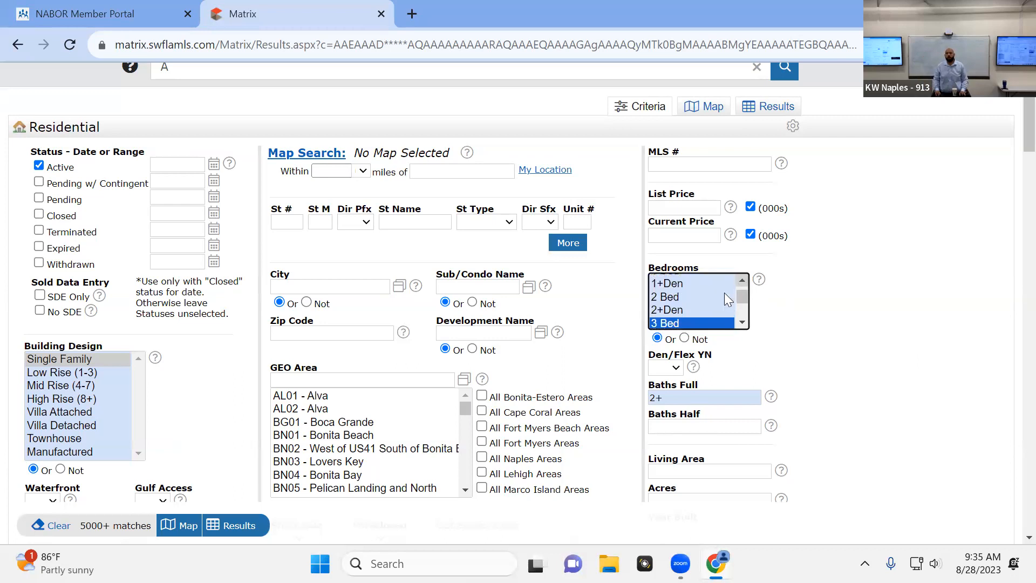
{"action": "left_click", "coordinate": [690, 299], "text": "ctrl"}
{"action": "left_click", "coordinate": [690, 308], "text": "ctrl"}
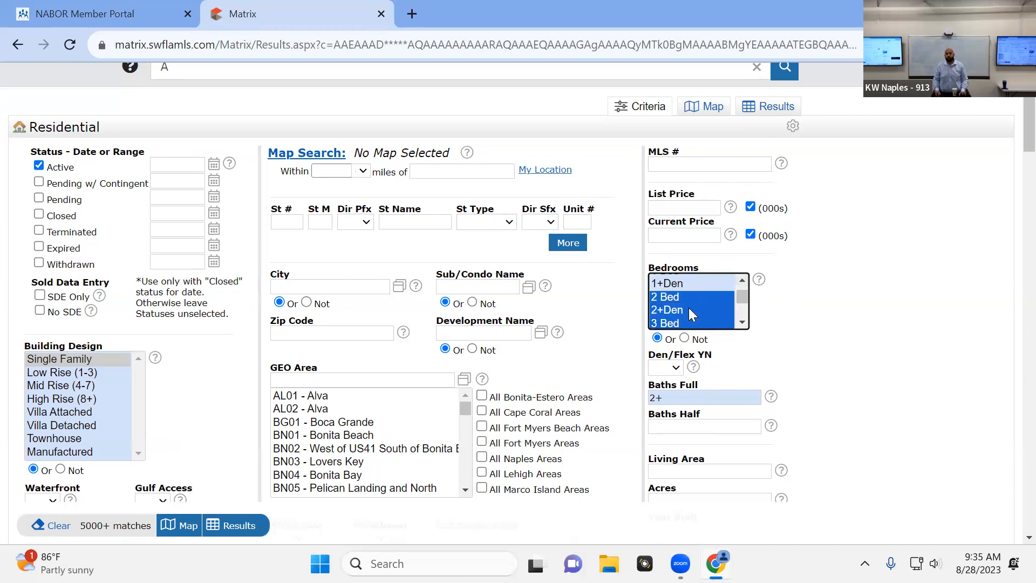
Set the full baths criterion to 1+
{"action": "left_click", "coordinate": [678, 387]}
{"action": "type", "text": "1+"}
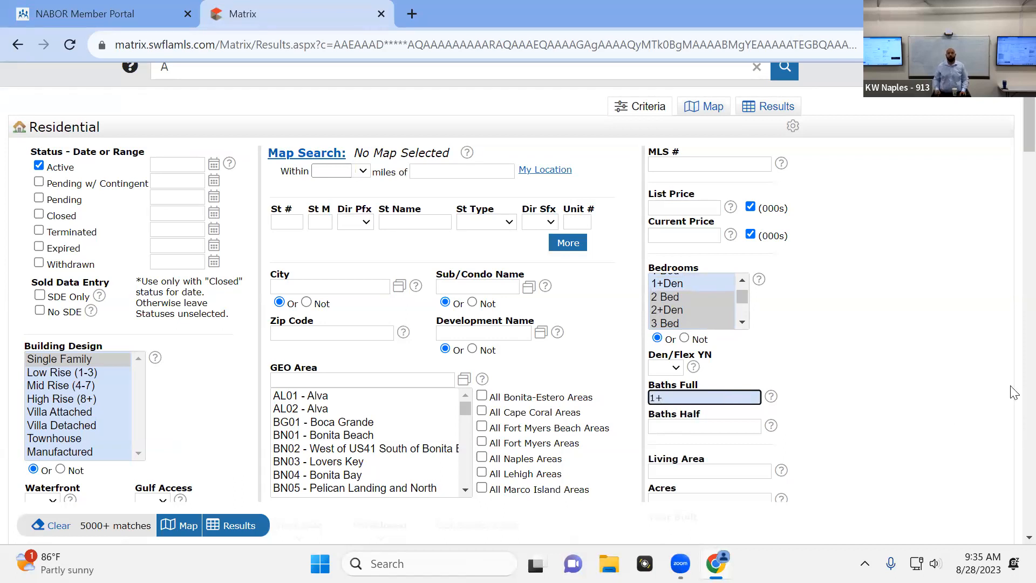
{"action": "left_click", "coordinate": [958, 376]}
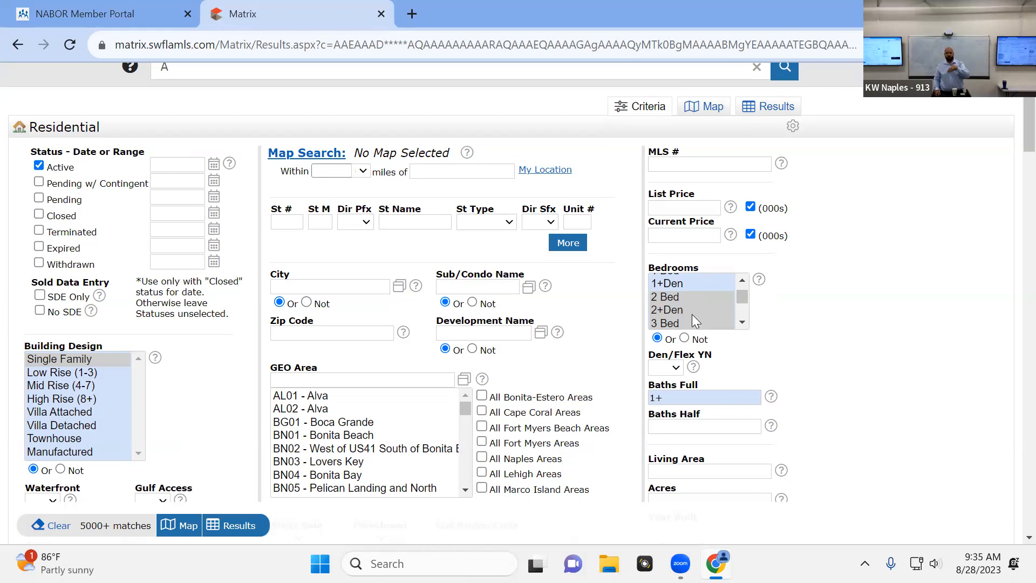
Check the remaining bedroom options and set the number of garage spaces to 1+
{"action": "scroll", "coordinate": [692, 314], "scroll_direction": "down", "scroll_amount": 2}
{"action": "left_click", "coordinate": [677, 395]}
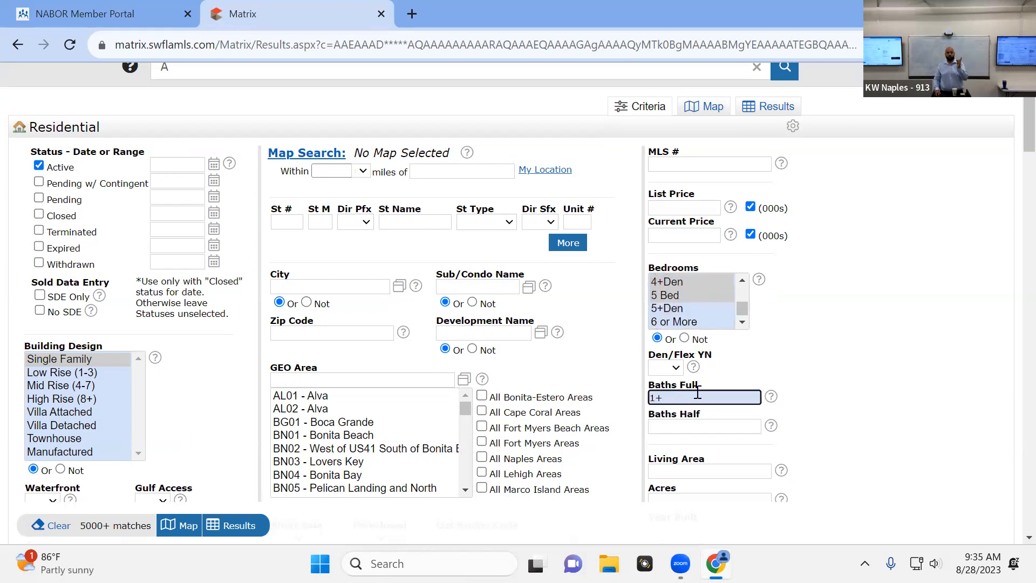
{"action": "scroll", "coordinate": [766, 340], "scroll_direction": "down", "scroll_amount": 1}
{"action": "left_click", "coordinate": [739, 470]}
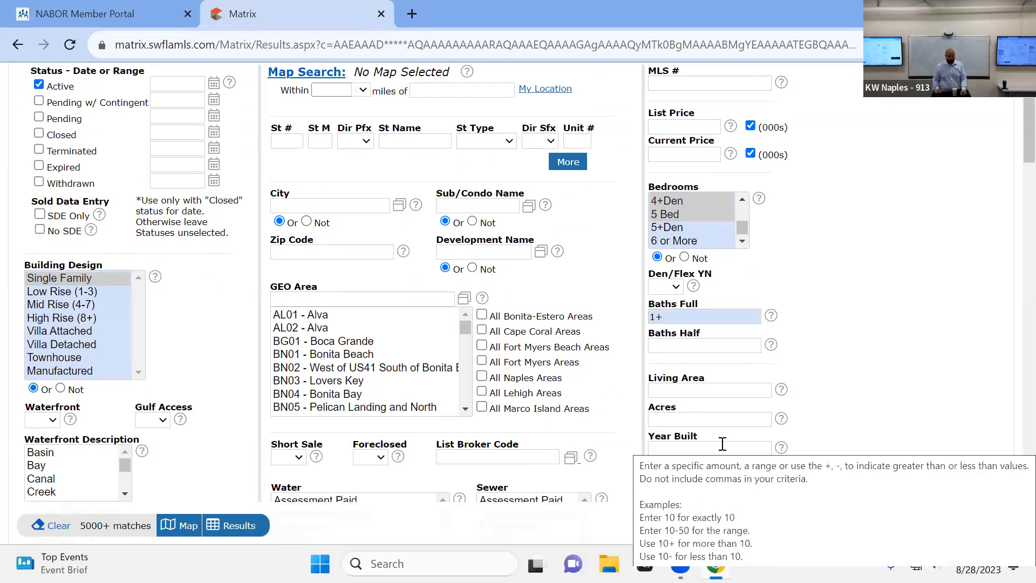
{"action": "type", "text": "1+"}
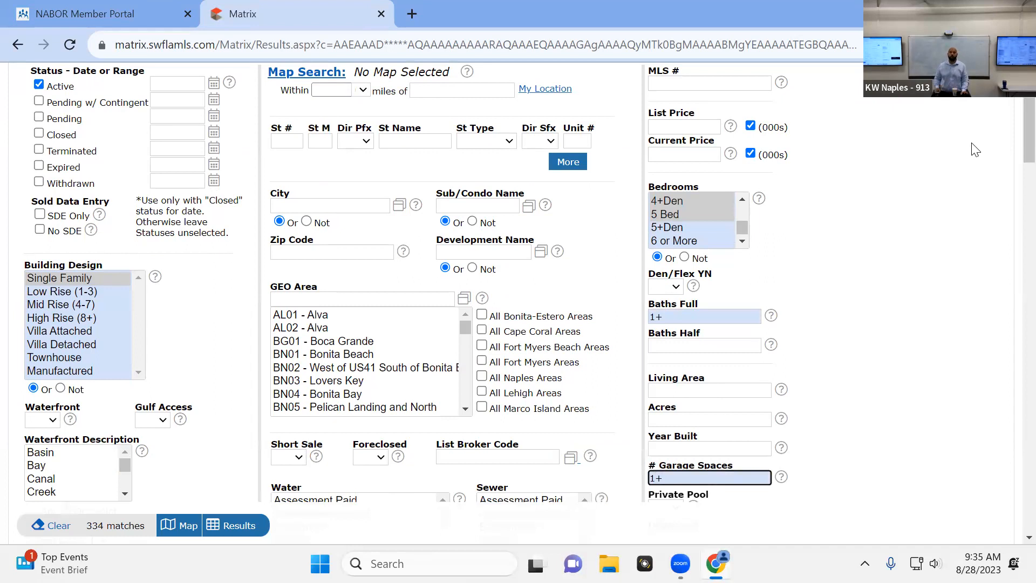
{"action": "left_click", "coordinate": [941, 275]}
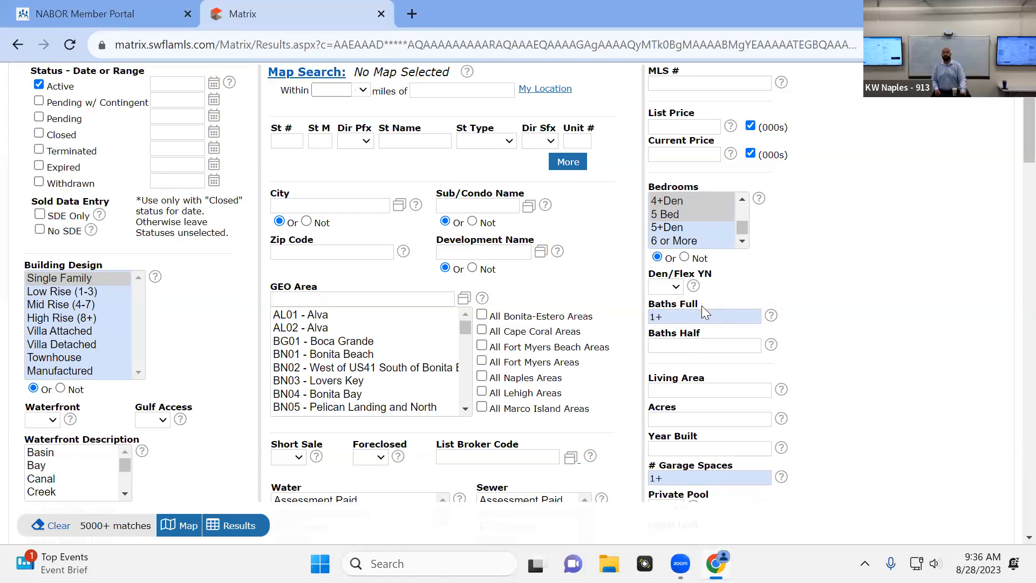
Set the current price criterion to 400- in thousands
{"action": "left_click", "coordinate": [688, 152]}
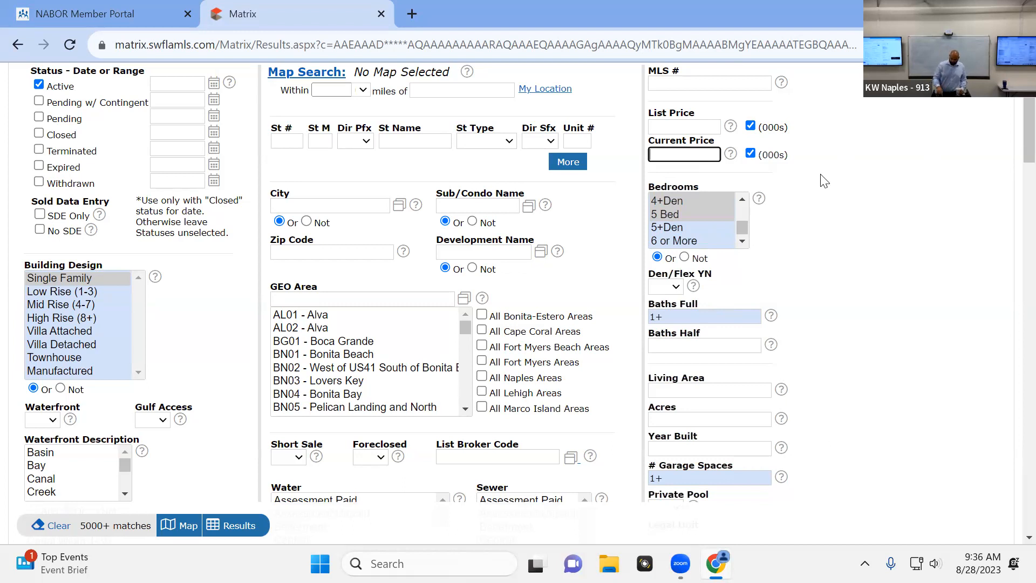
{"action": "type", "text": "400-"}
{"action": "left_click", "coordinate": [884, 243]}
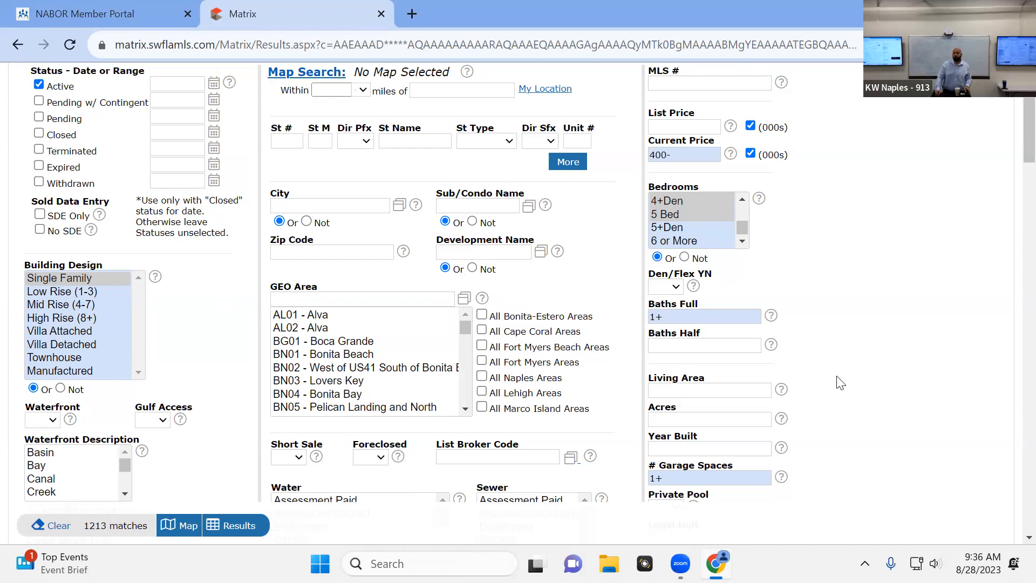
Try "golden" as the development name to look up matching developments, and clear the entry
{"action": "scroll", "coordinate": [867, 381], "scroll_direction": "up", "scroll_amount": 1}
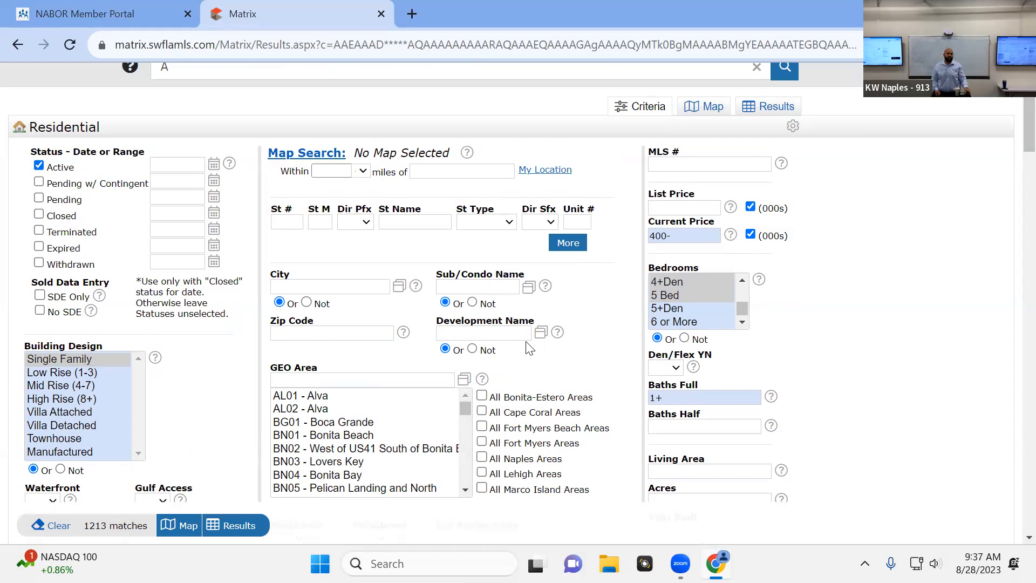
{"action": "left_click", "coordinate": [508, 334]}
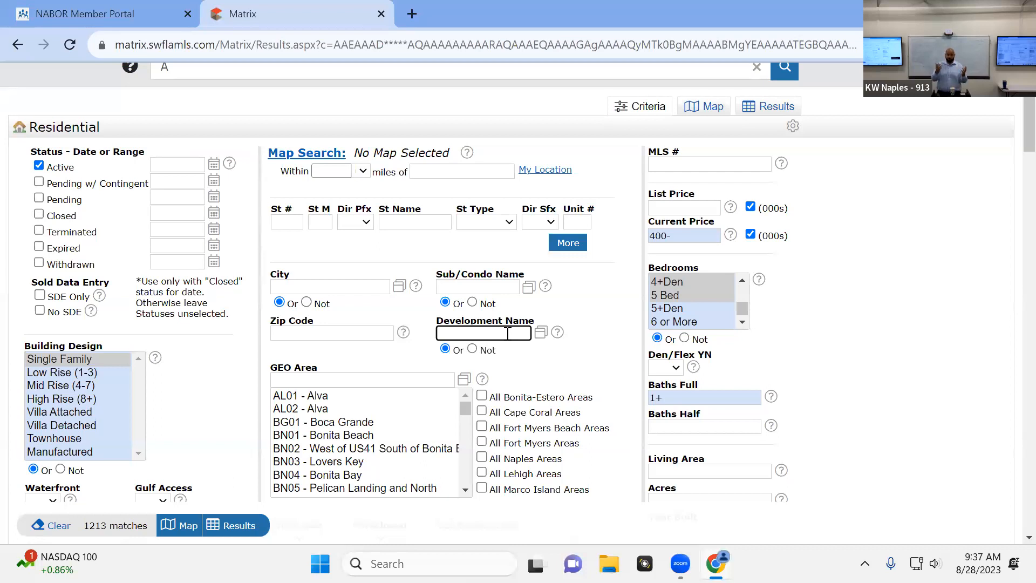
{"action": "type", "text": "golden"}
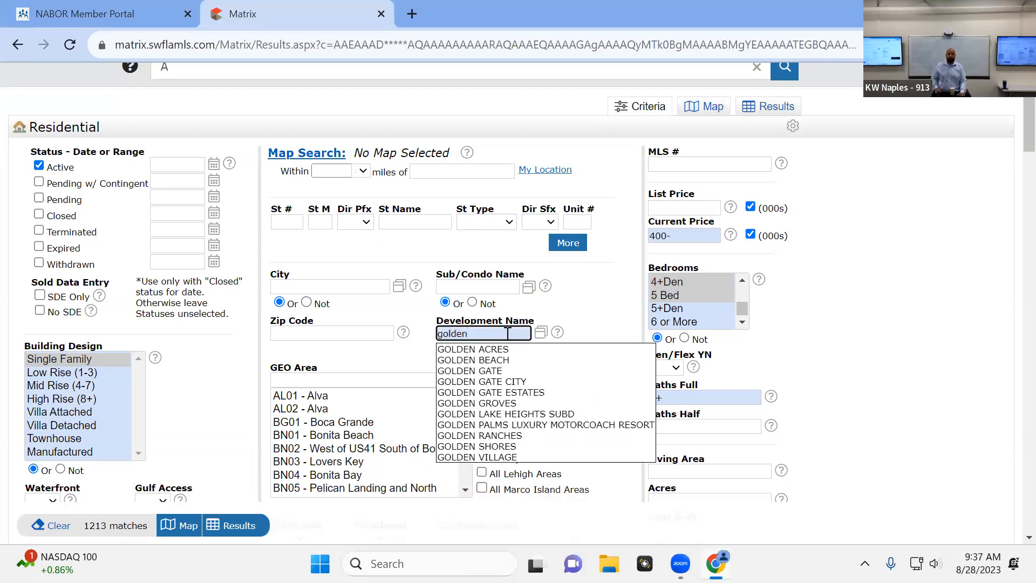
{"action": "left_click", "coordinate": [419, 357]}
{"action": "double_click", "coordinate": [462, 333]}
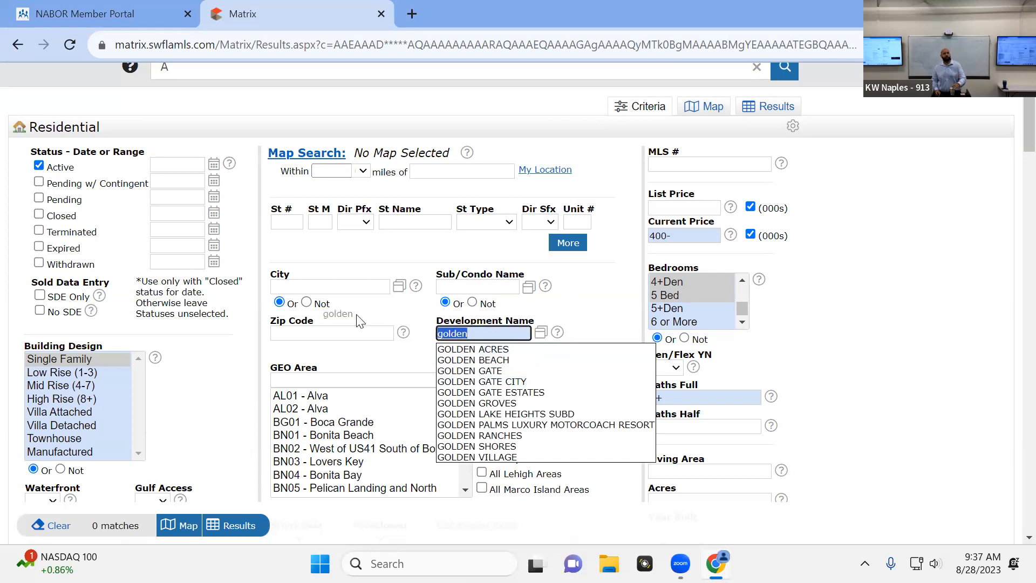
{"action": "key", "text": "BackSpace"}
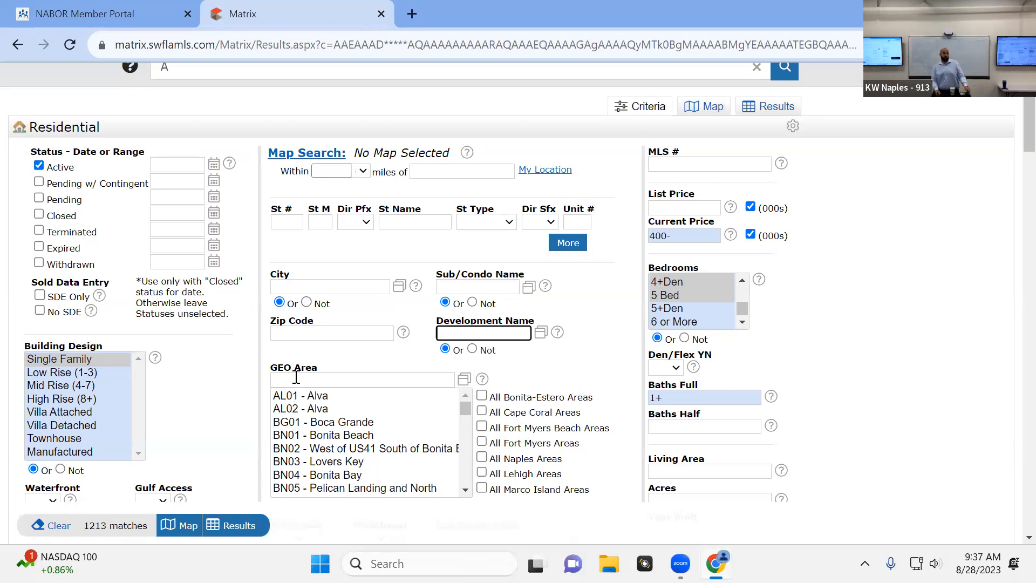
Try the GEO area code na24 and clear it from the area criterion
{"action": "left_click", "coordinate": [364, 375]}
{"action": "type", "text": "na"}
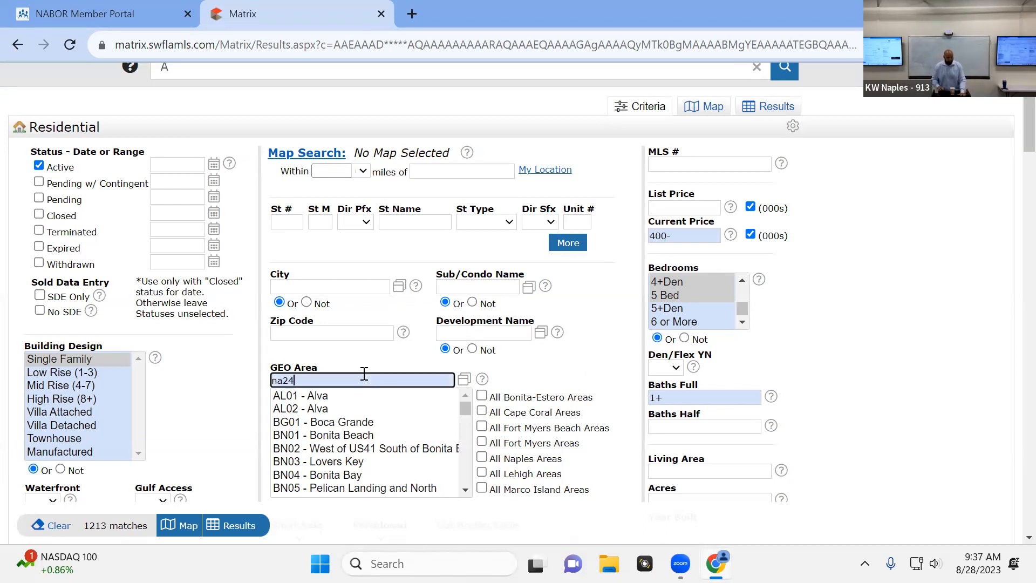
{"action": "type", "text": "24"}
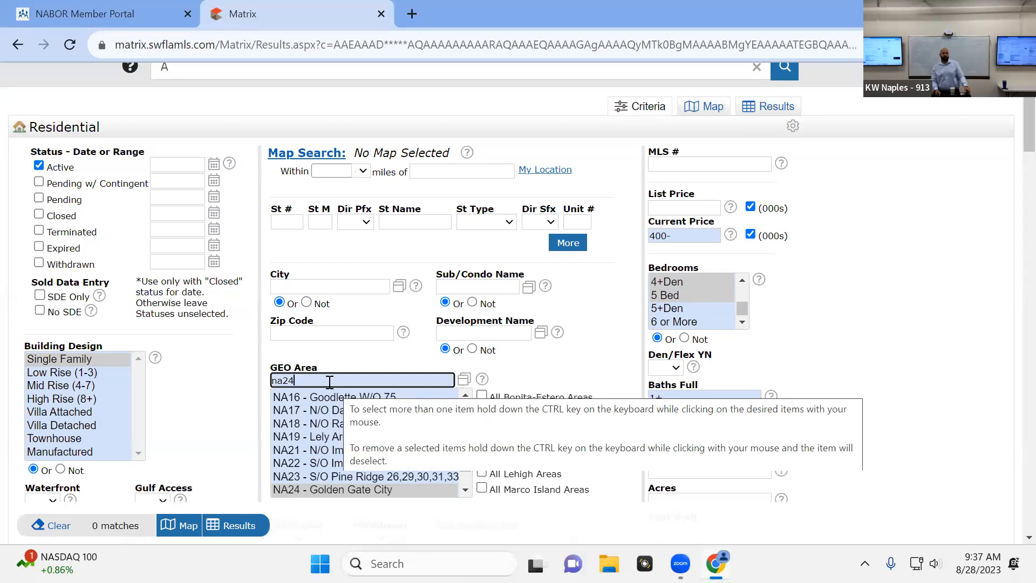
{"action": "key", "text": "BackSpace"}
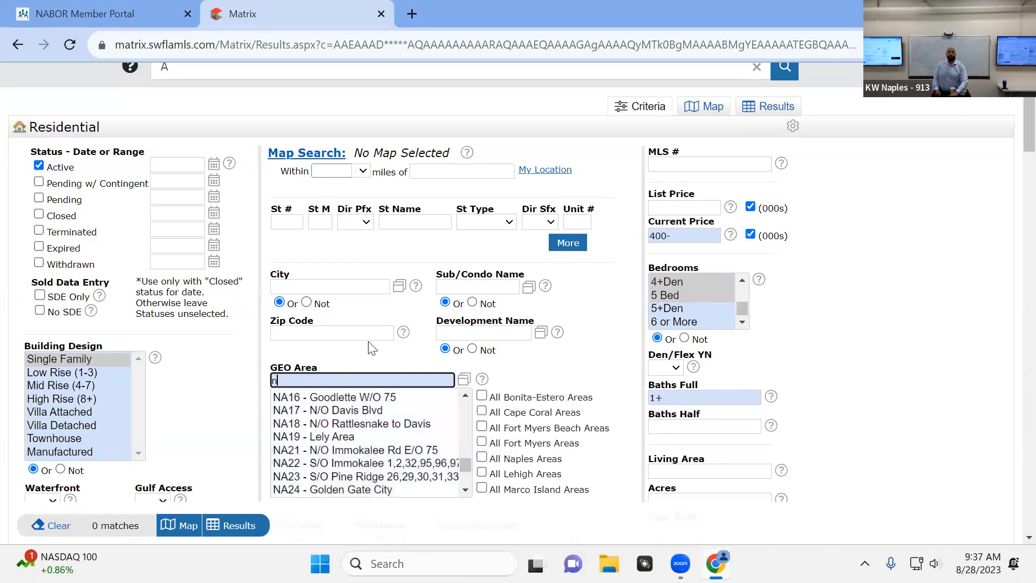
{"action": "key", "text": "BackSpace"}
{"action": "key", "text": "BackSpace"}
{"action": "key", "text": "BackSpace"}
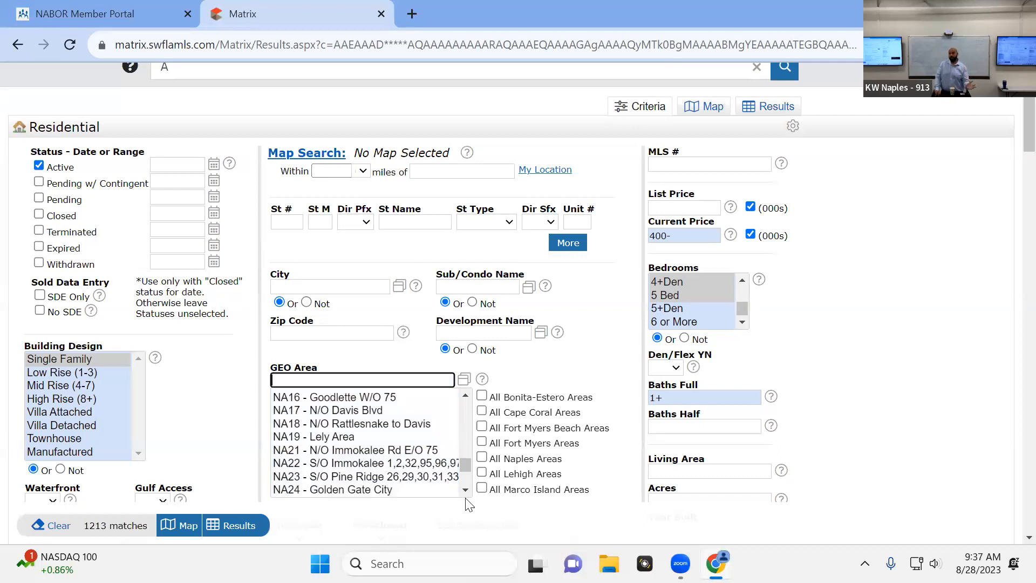
Try the GEO area filter with All Naples Areas and with only NA03 - Naples Park Area, clearing each selection
{"action": "left_click", "coordinate": [482, 458]}
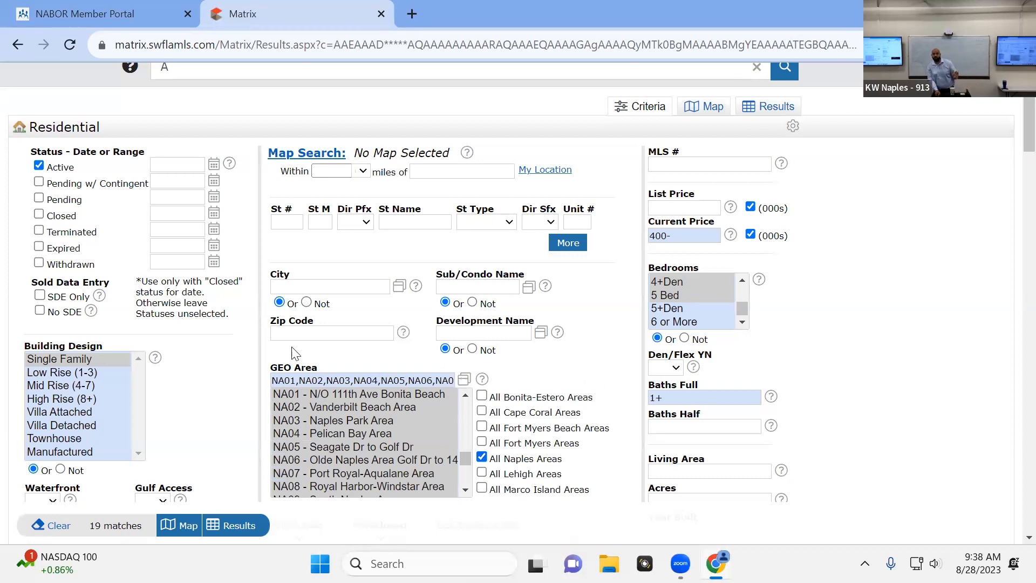
{"action": "left_click", "coordinate": [356, 379]}
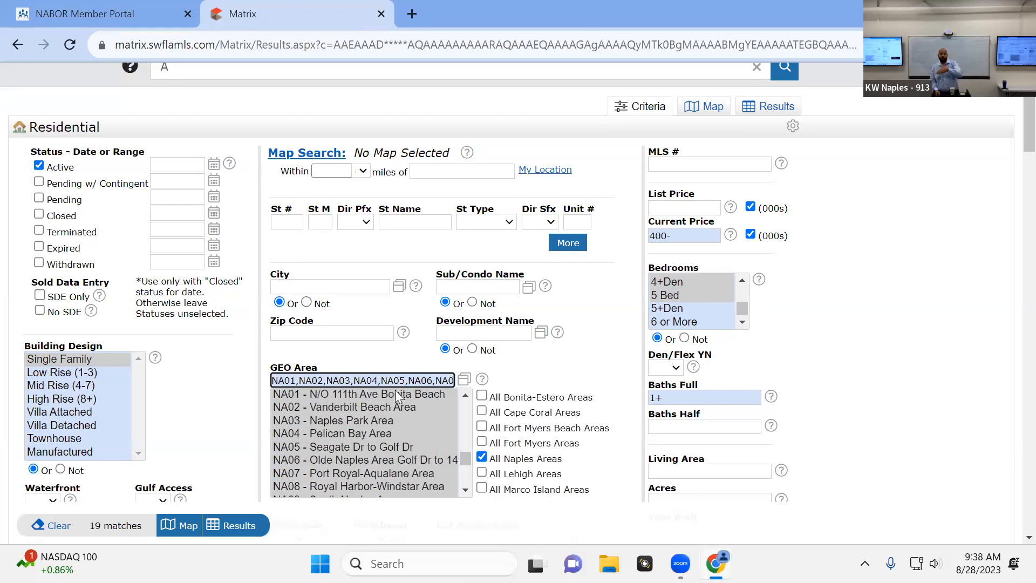
{"action": "left_click", "coordinate": [482, 457]}
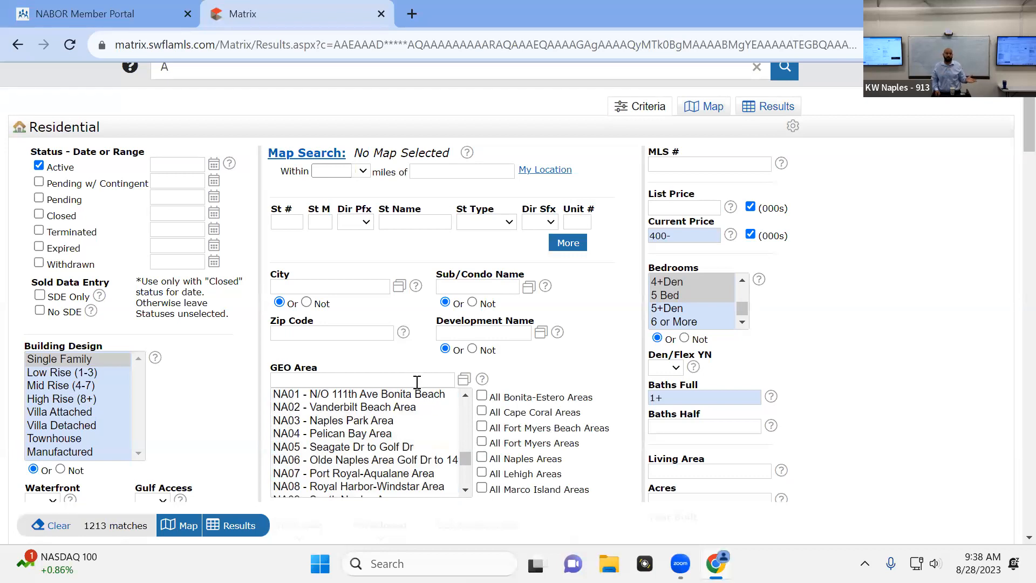
{"action": "left_click", "coordinate": [369, 428]}
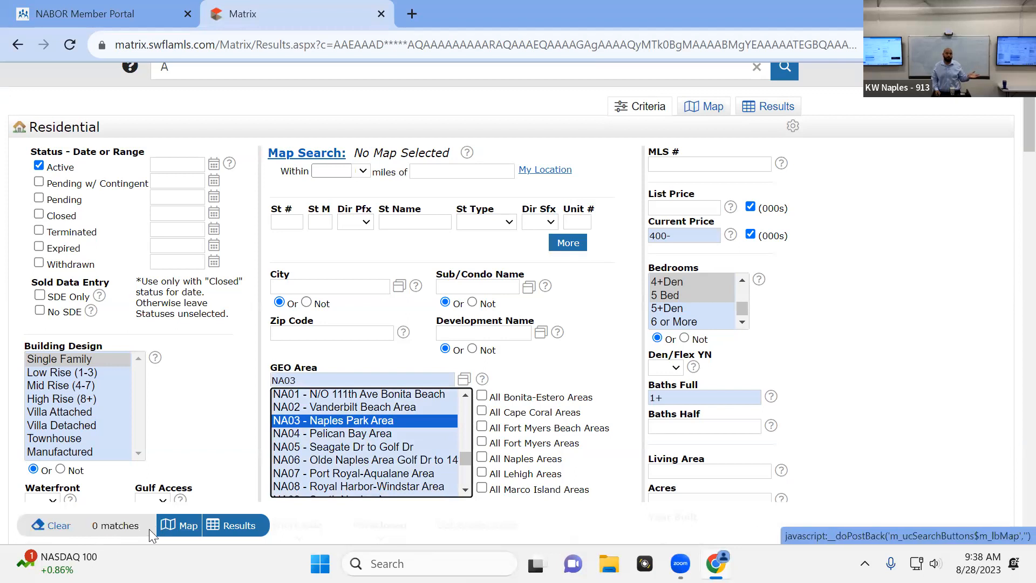
{"action": "left_click", "coordinate": [395, 425], "text": "ctrl"}
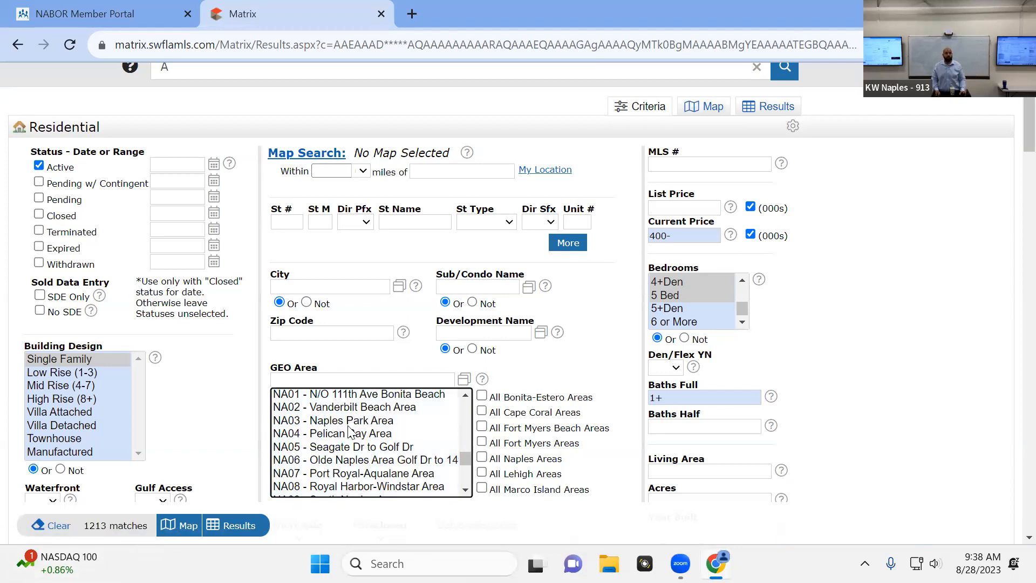
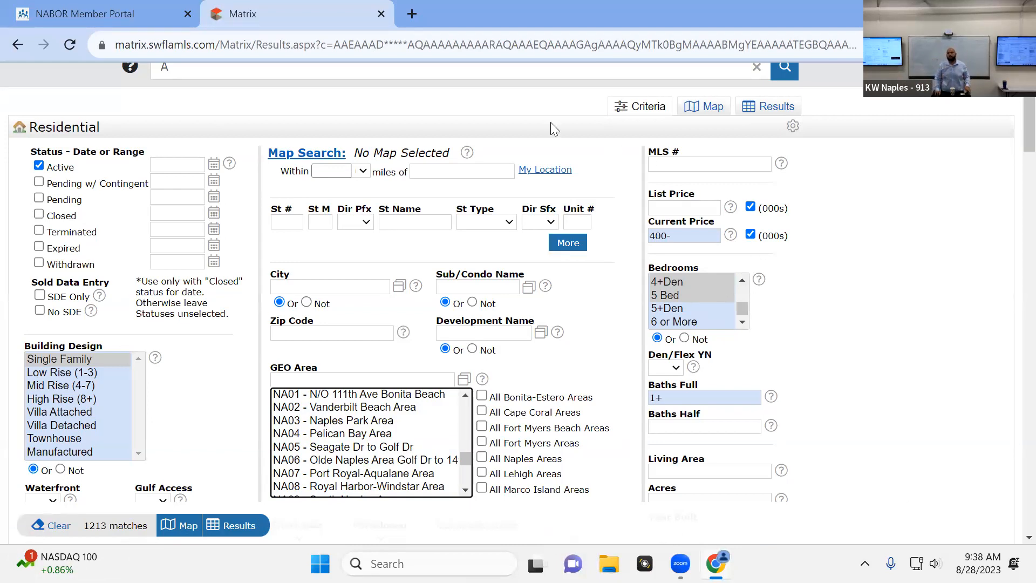
Open the map search and draw a rectangle around the Golden Gate area, between Green Blvd and the southern edge of the neighborhood
{"action": "left_click", "coordinate": [704, 111]}
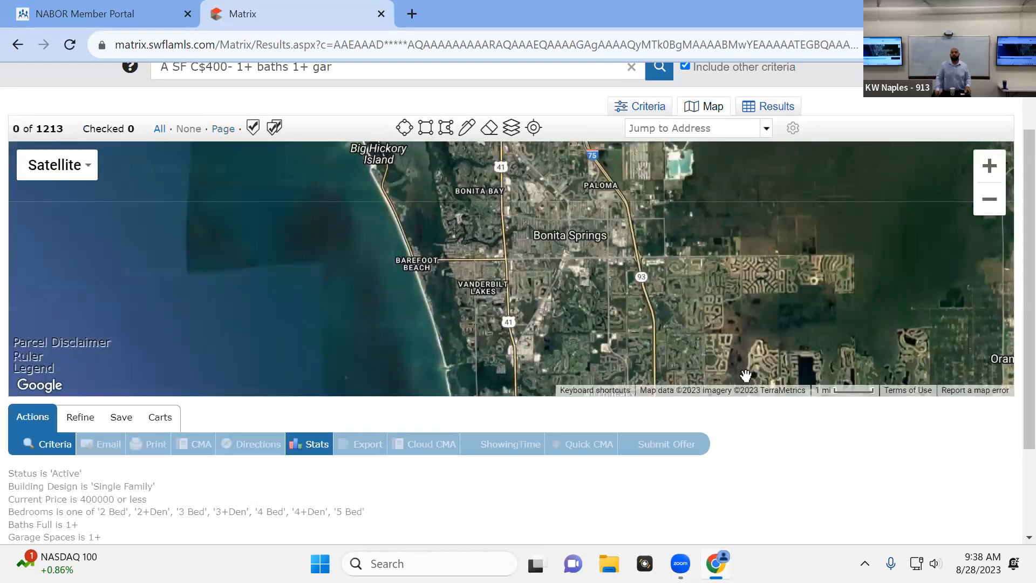
{"action": "left_click_drag", "start_coordinate": [1029, 313], "coordinate": [1029, 259]}
{"action": "left_click_drag", "start_coordinate": [635, 328], "coordinate": [531, 277]}
{"action": "left_click_drag", "start_coordinate": [532, 378], "coordinate": [519, 297]}
{"action": "left_click_drag", "start_coordinate": [504, 356], "coordinate": [426, 240]}
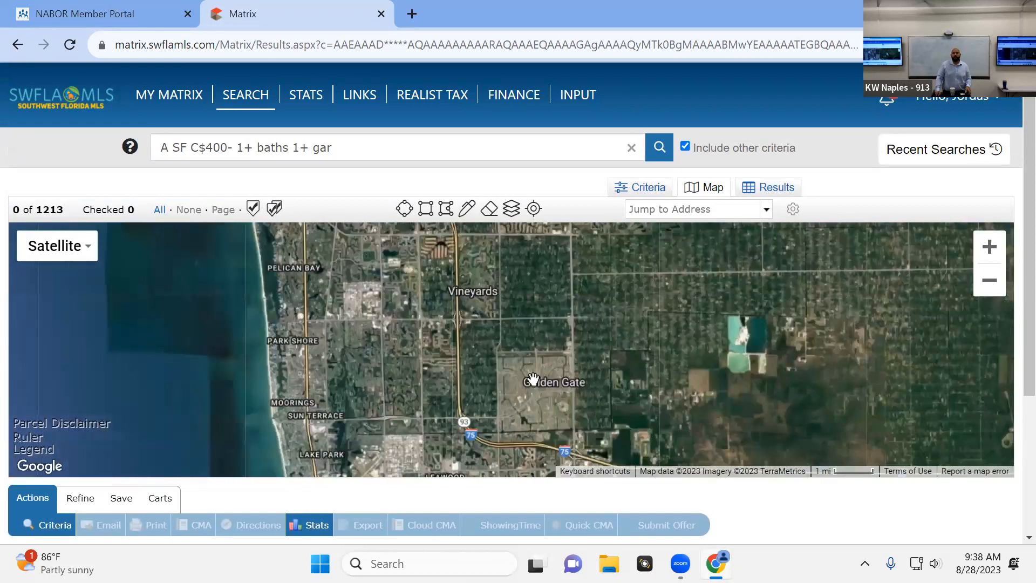
{"action": "left_click_drag", "start_coordinate": [533, 374], "coordinate": [485, 334]}
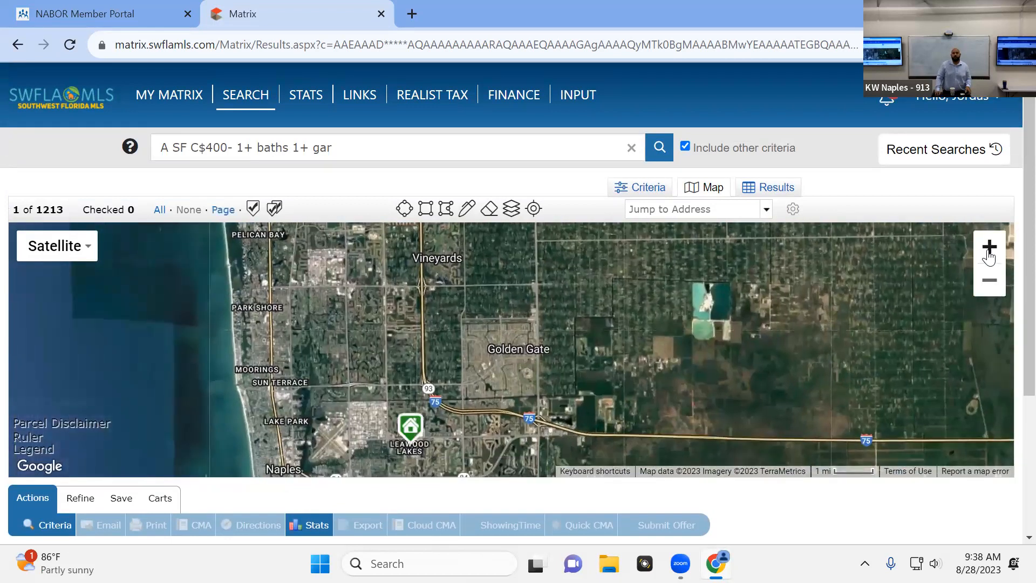
{"action": "left_click", "coordinate": [989, 247]}
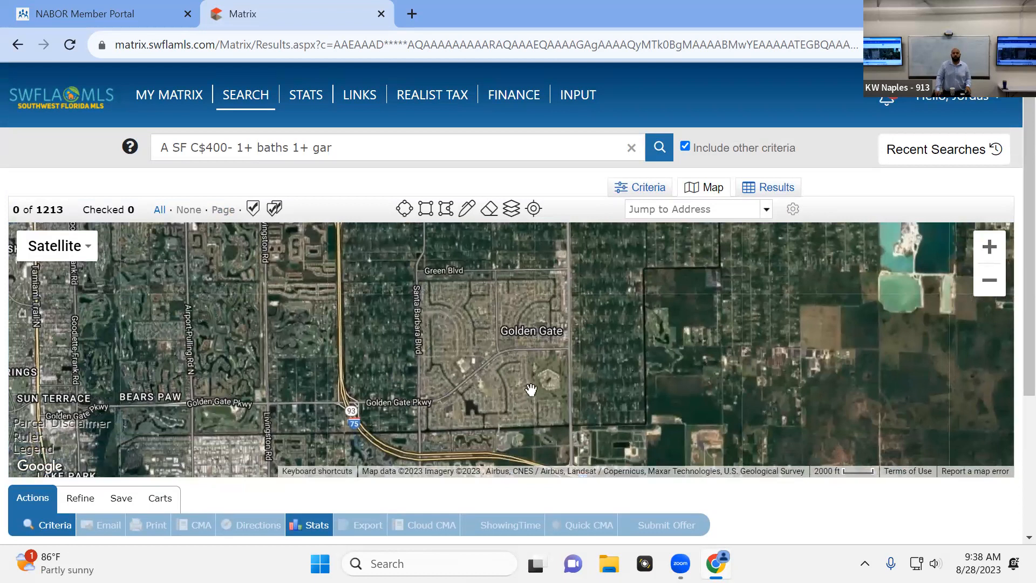
{"action": "left_click", "coordinate": [427, 211]}
{"action": "mouse_move", "coordinate": [417, 275]}
{"action": "left_mouse_down"}
{"action": "mouse_move", "coordinate": [460, 342]}
{"action": "mouse_move", "coordinate": [588, 420]}
{"action": "mouse_move", "coordinate": [572, 429]}
{"action": "left_mouse_up"}
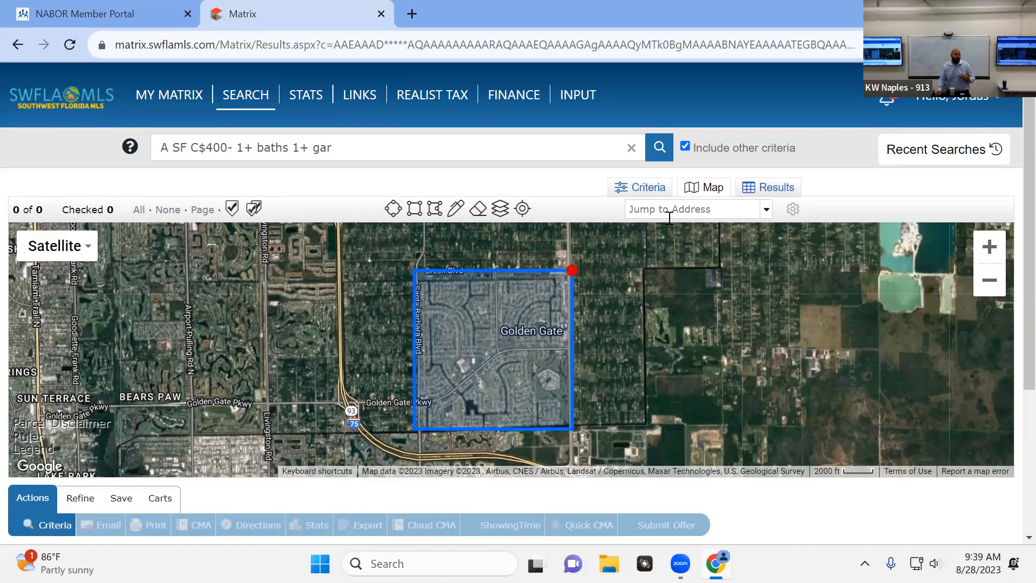
Return to the search criteria and clear the current price criterion
{"action": "left_click", "coordinate": [639, 186]}
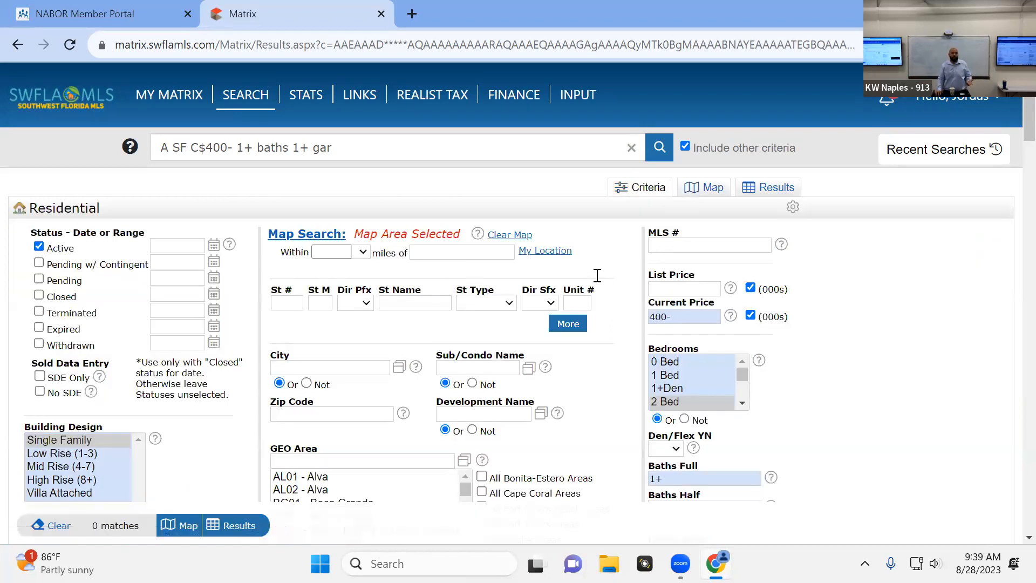
{"action": "left_click", "coordinate": [710, 318]}
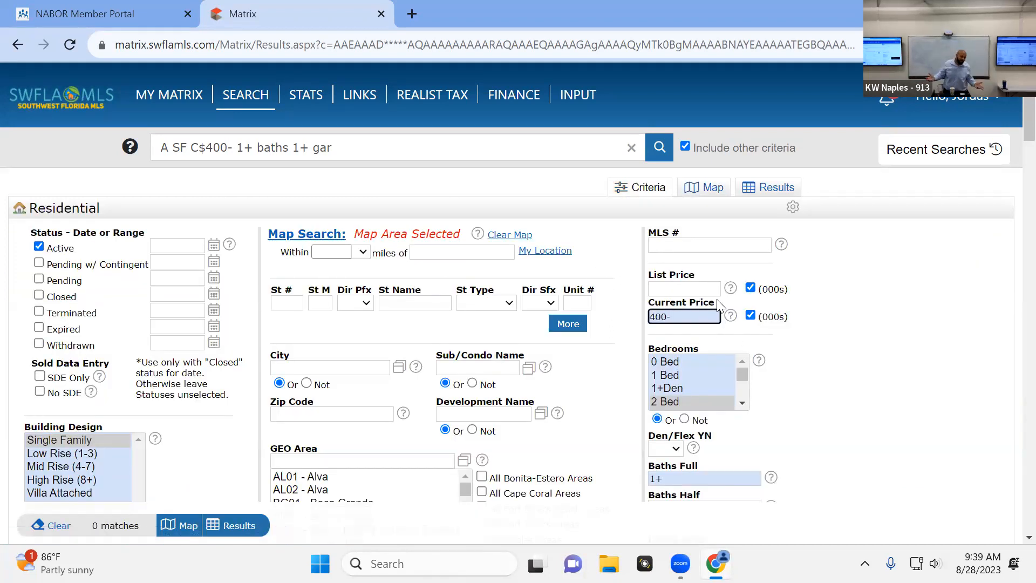
{"action": "key", "text": "BackSpace"}
{"action": "key", "text": "BackSpace"}
{"action": "key", "text": "BackSpace"}
{"action": "key", "text": "BackSpace"}
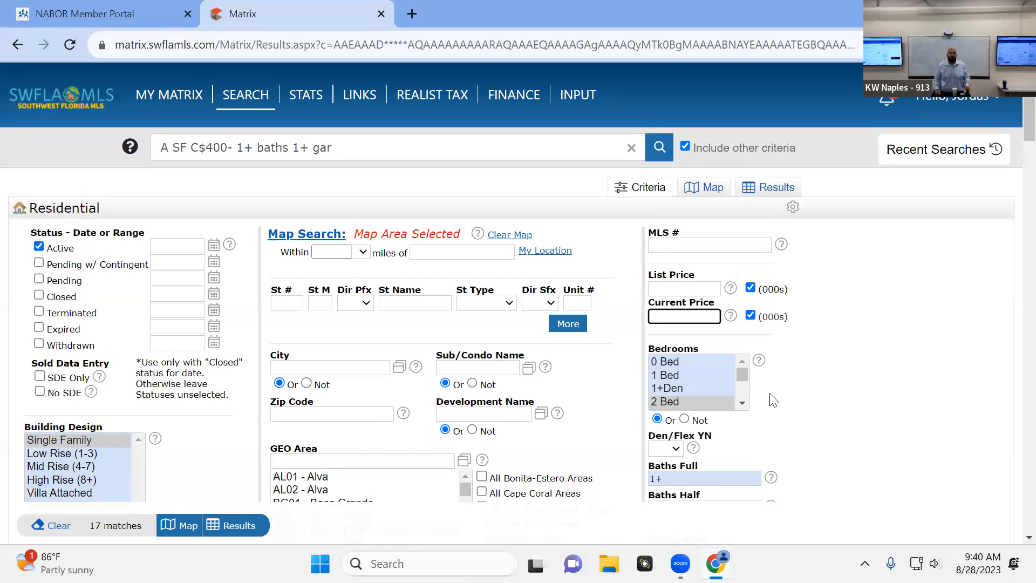
{"action": "left_click", "coordinate": [843, 329]}
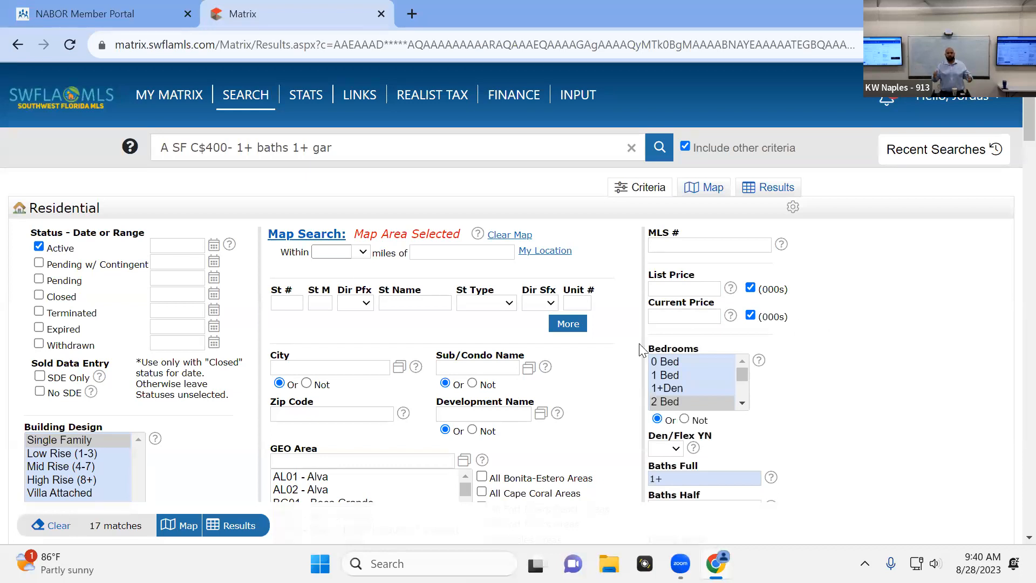
Show the matches on the map and examine the listings inside the Golden Gate rectangle
{"action": "left_click", "coordinate": [692, 197]}
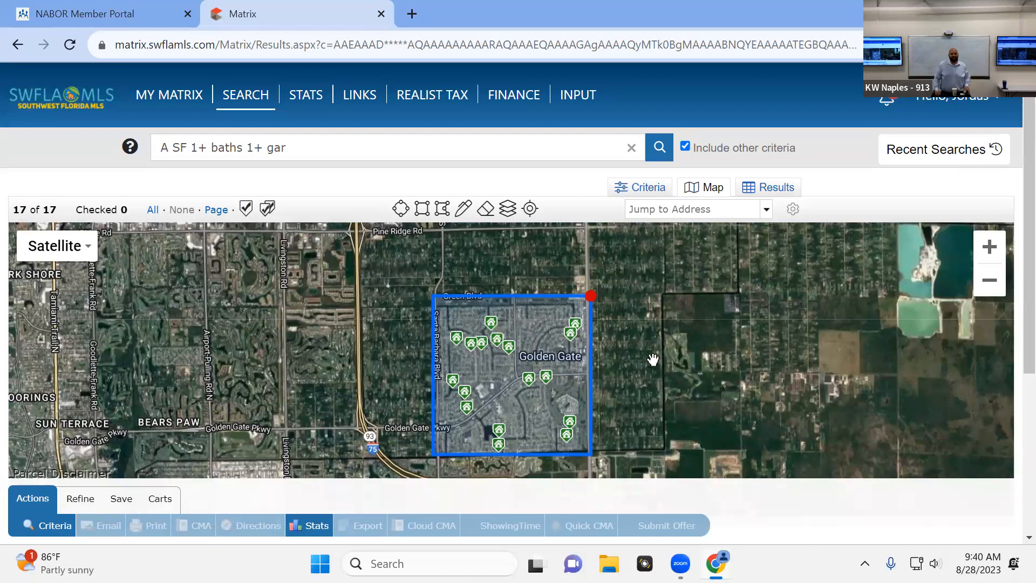
{"action": "scroll", "coordinate": [659, 359], "scroll_direction": "down", "scroll_amount": 1}
{"action": "left_click_drag", "start_coordinate": [675, 371], "coordinate": [638, 333]}
{"action": "mouse_move", "coordinate": [582, 335]}
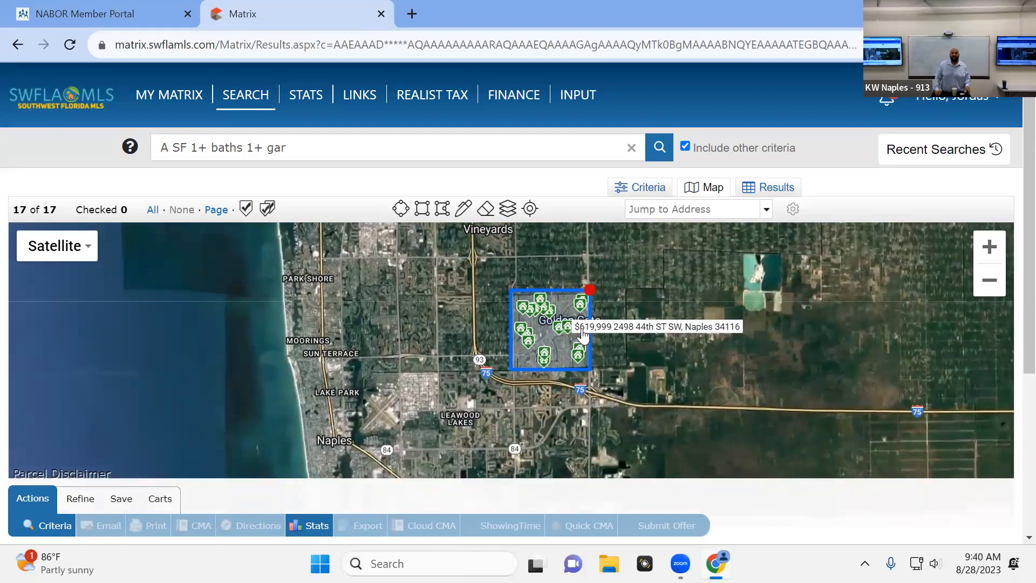
{"action": "scroll", "coordinate": [583, 334], "scroll_direction": "up", "scroll_amount": 1}
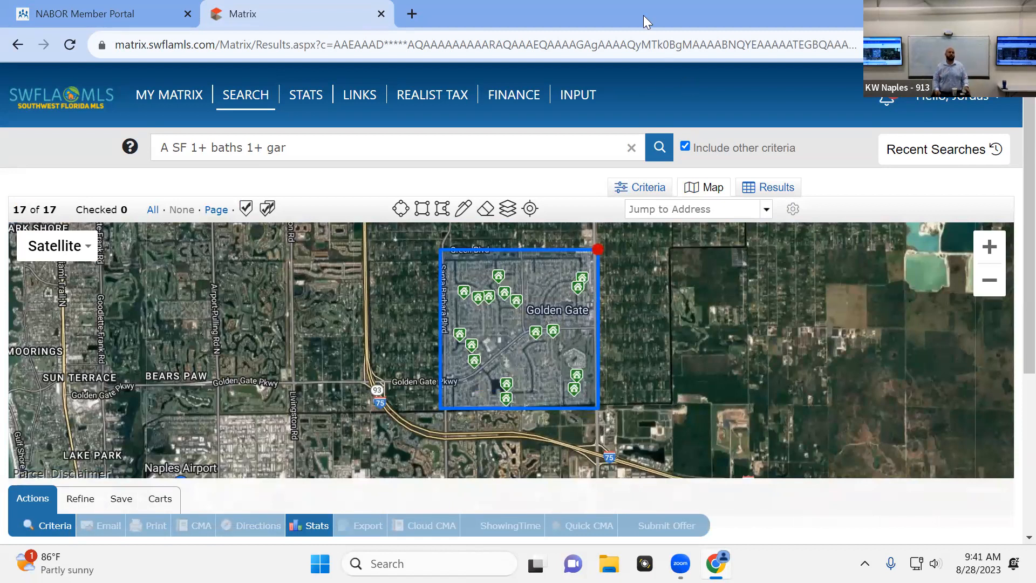
Try excluding the Golden Gate rectangle from the map search, and include the shape again
{"action": "left_click", "coordinate": [580, 347]}
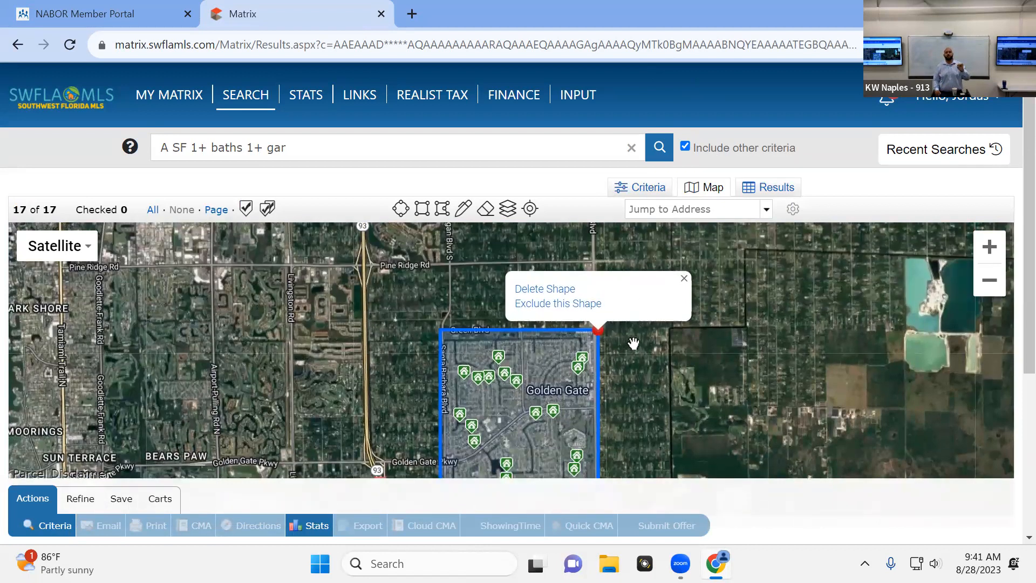
{"action": "scroll", "coordinate": [633, 344], "scroll_direction": "down", "scroll_amount": 2}
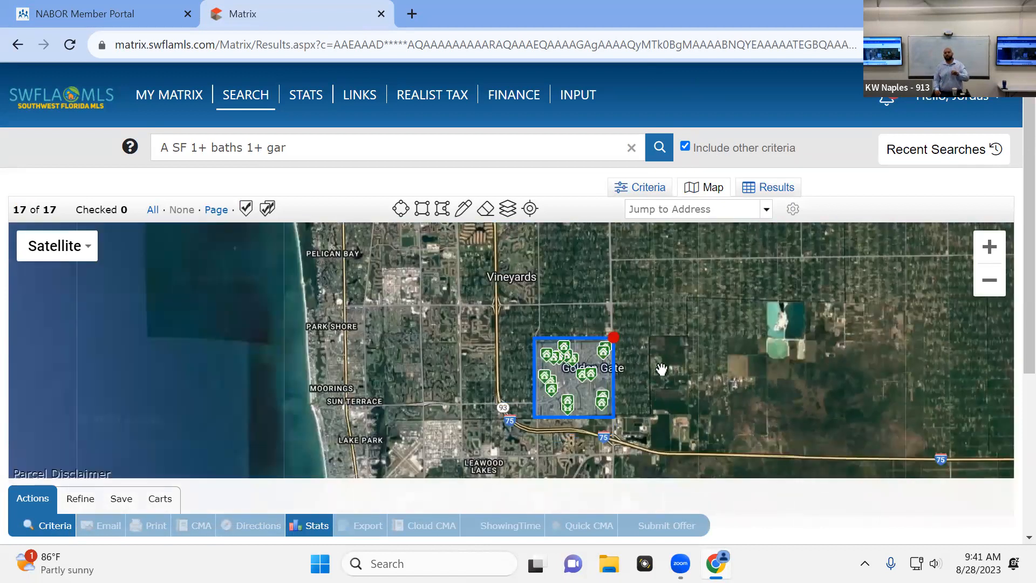
{"action": "scroll", "coordinate": [626, 369], "scroll_direction": "up", "scroll_amount": 1}
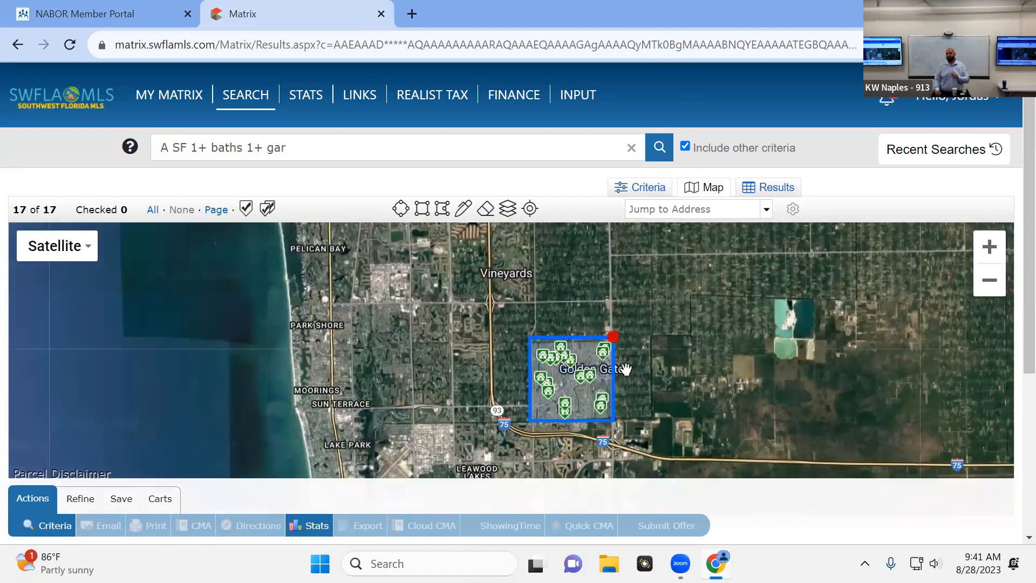
{"action": "scroll", "coordinate": [626, 369], "scroll_direction": "up", "scroll_amount": 1}
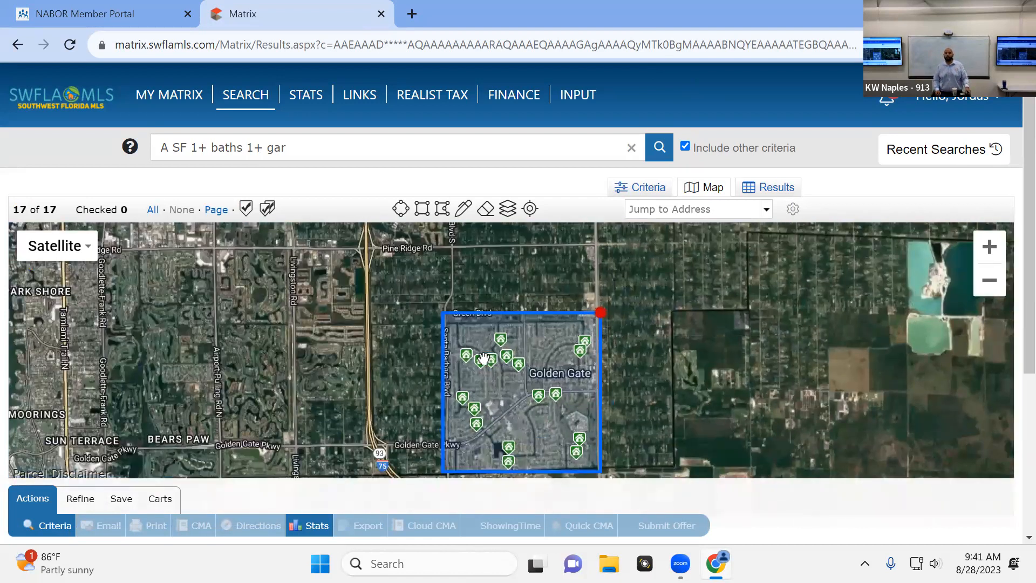
{"action": "left_click", "coordinate": [601, 313]}
{"action": "left_click", "coordinate": [593, 304]}
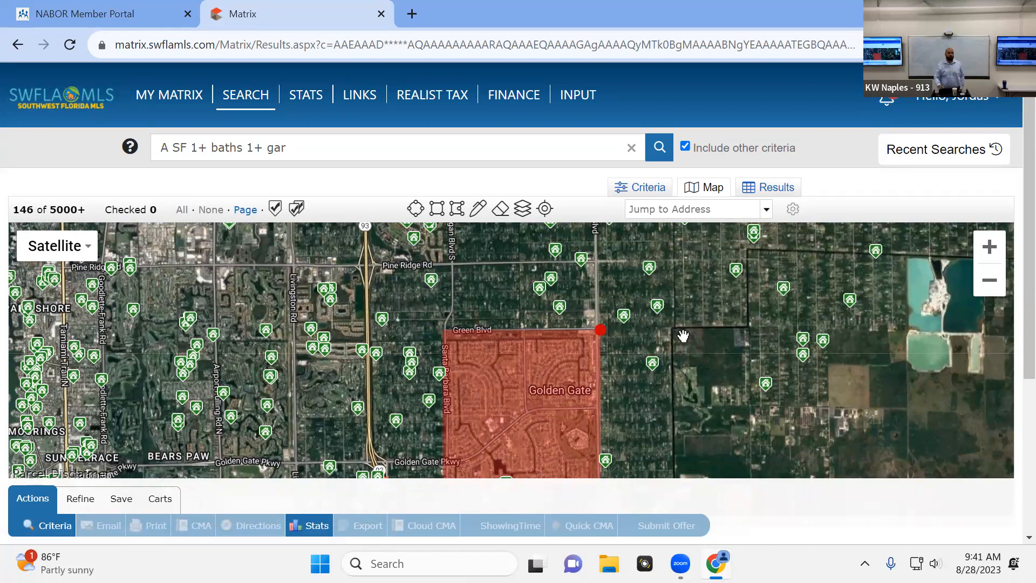
{"action": "left_click", "coordinate": [600, 329]}
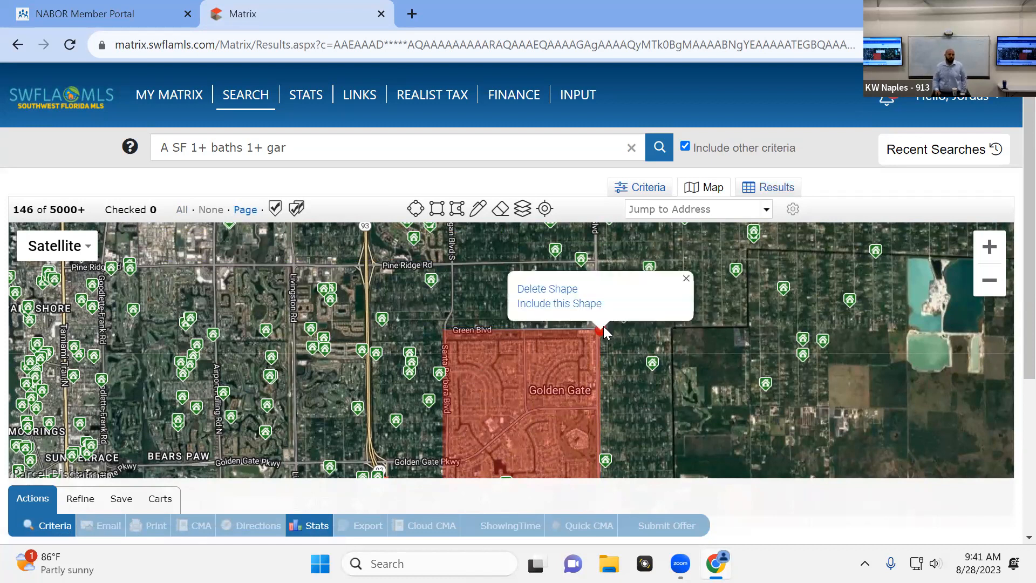
{"action": "left_click", "coordinate": [585, 303]}
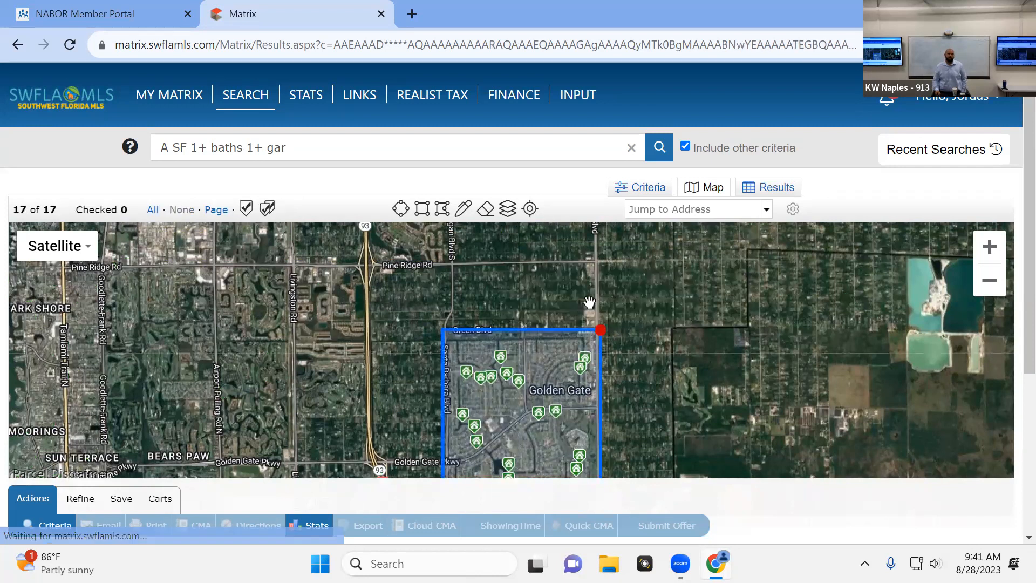
Draw an irregular polygon on the map covering the inland area around Immokalee and Ave Maria, extending east toward Boca Raton
{"action": "scroll", "coordinate": [695, 320], "scroll_direction": "down", "scroll_amount": 3}
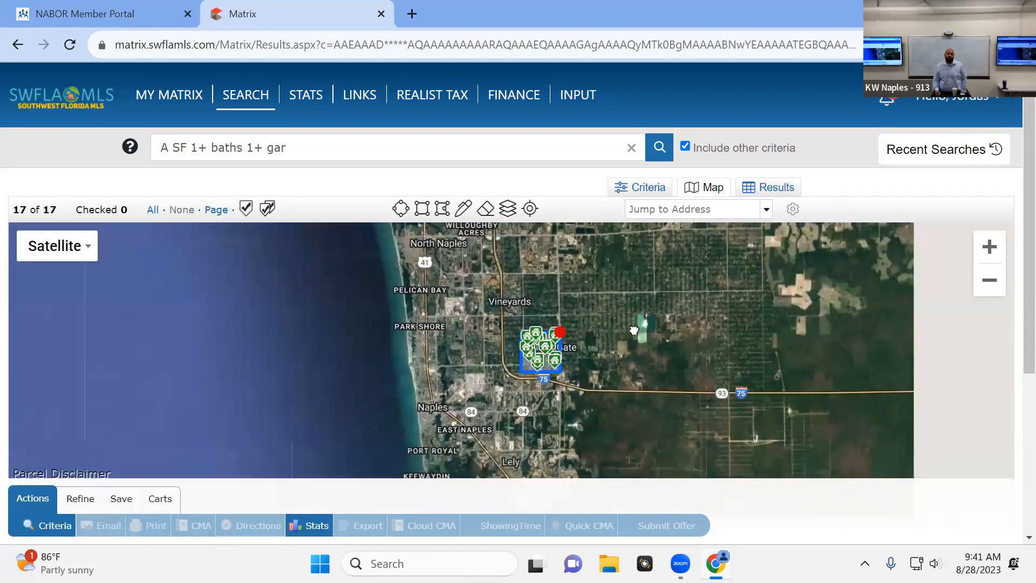
{"action": "left_click_drag", "start_coordinate": [682, 331], "coordinate": [569, 413]}
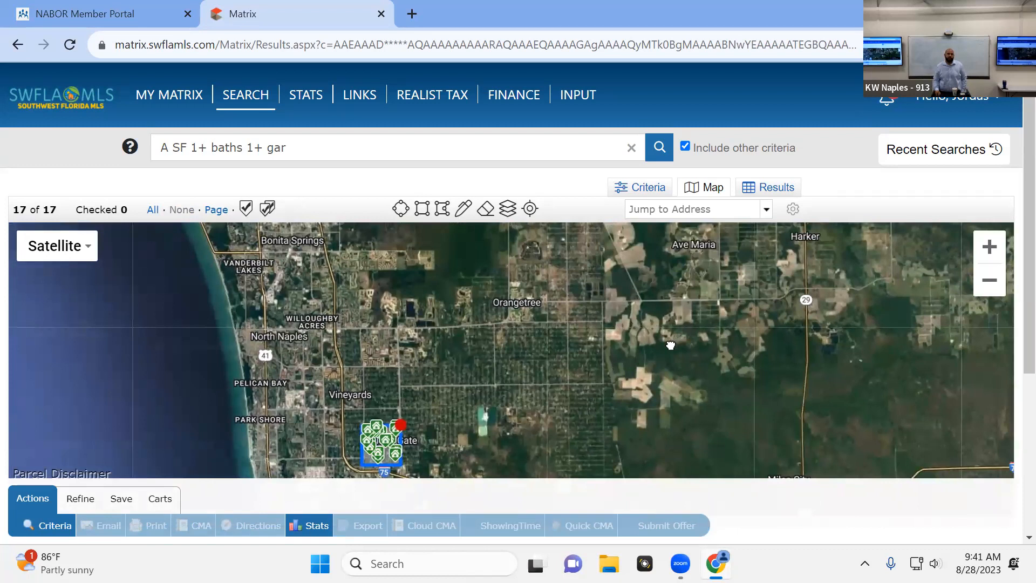
{"action": "left_click_drag", "start_coordinate": [697, 335], "coordinate": [653, 349]}
{"action": "scroll", "coordinate": [654, 349], "scroll_direction": "down", "scroll_amount": 2}
{"action": "scroll", "coordinate": [682, 343], "scroll_direction": "up", "scroll_amount": 2}
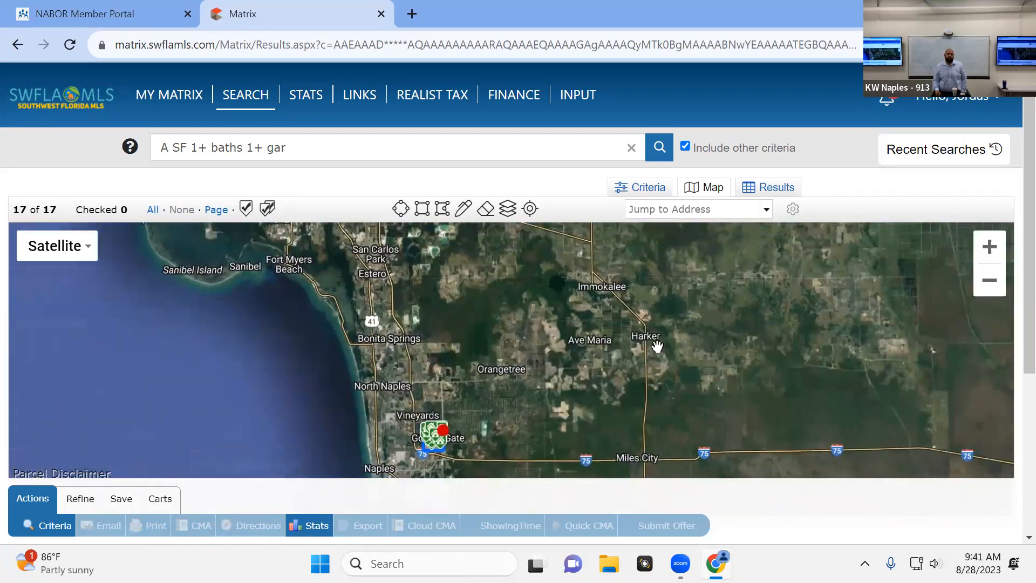
{"action": "scroll", "coordinate": [683, 343], "scroll_direction": "down", "scroll_amount": 2}
{"action": "scroll", "coordinate": [690, 370], "scroll_direction": "down", "scroll_amount": 2}
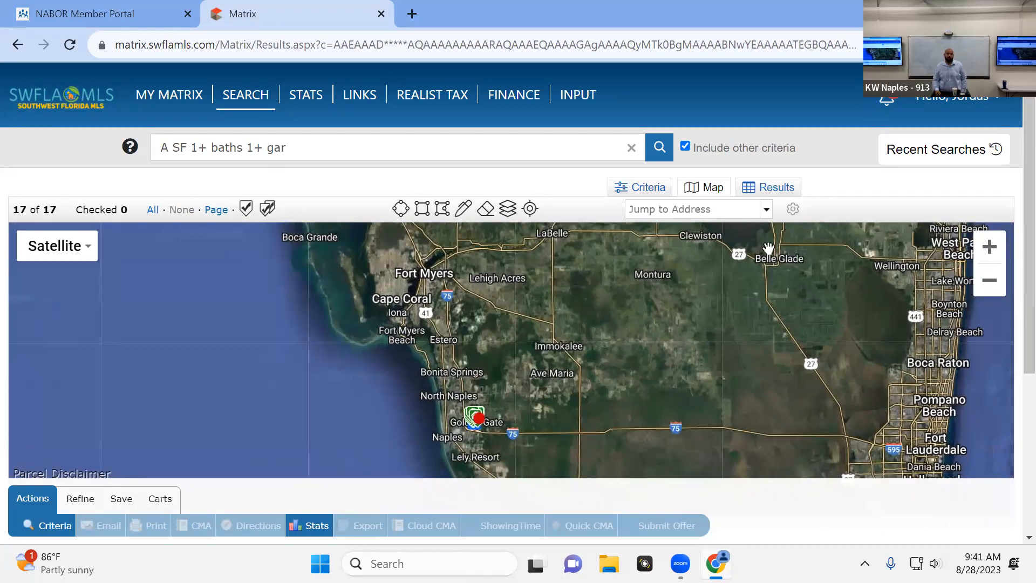
{"action": "left_click", "coordinate": [422, 208]}
{"action": "left_click", "coordinate": [443, 210]}
{"action": "left_click", "coordinate": [553, 297]}
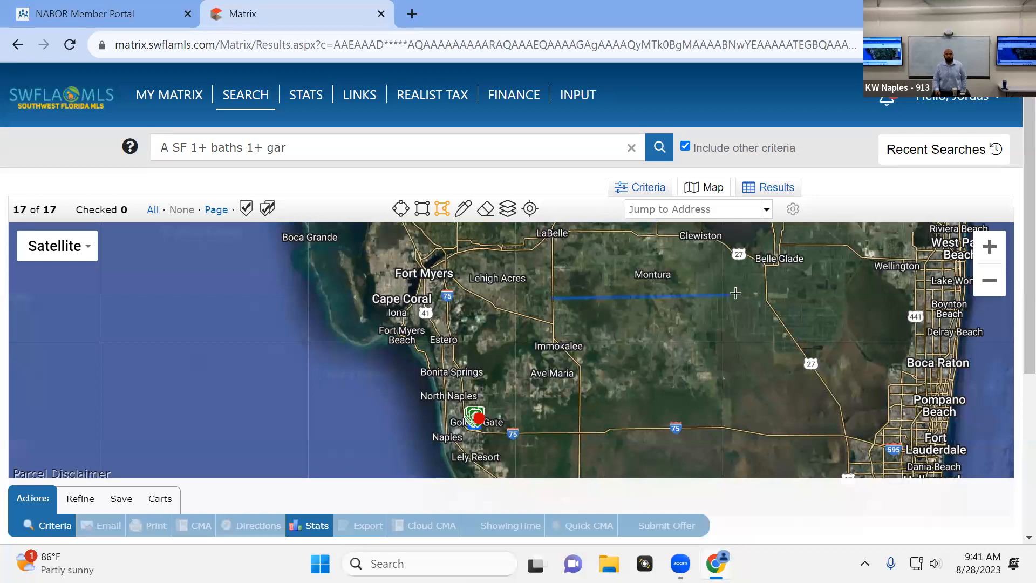
{"action": "left_click", "coordinate": [881, 296]}
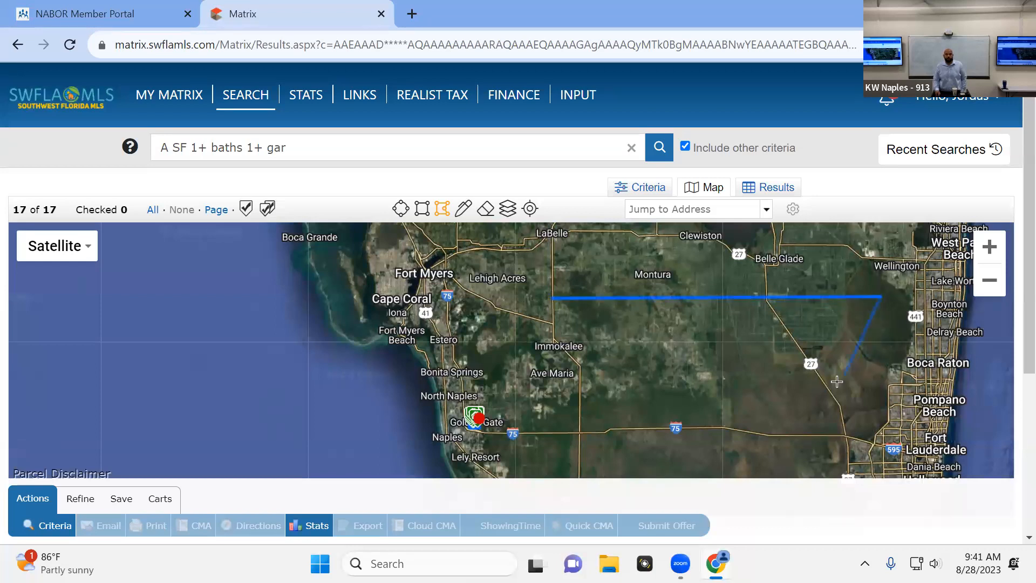
{"action": "left_click", "coordinate": [807, 381]}
{"action": "left_click", "coordinate": [871, 409]}
{"action": "left_click", "coordinate": [722, 447]}
{"action": "left_click", "coordinate": [702, 385]}
{"action": "left_click", "coordinate": [580, 428]}
{"action": "left_click", "coordinate": [539, 459]}
{"action": "left_click", "coordinate": [509, 356]}
{"action": "left_click", "coordinate": [556, 299]}
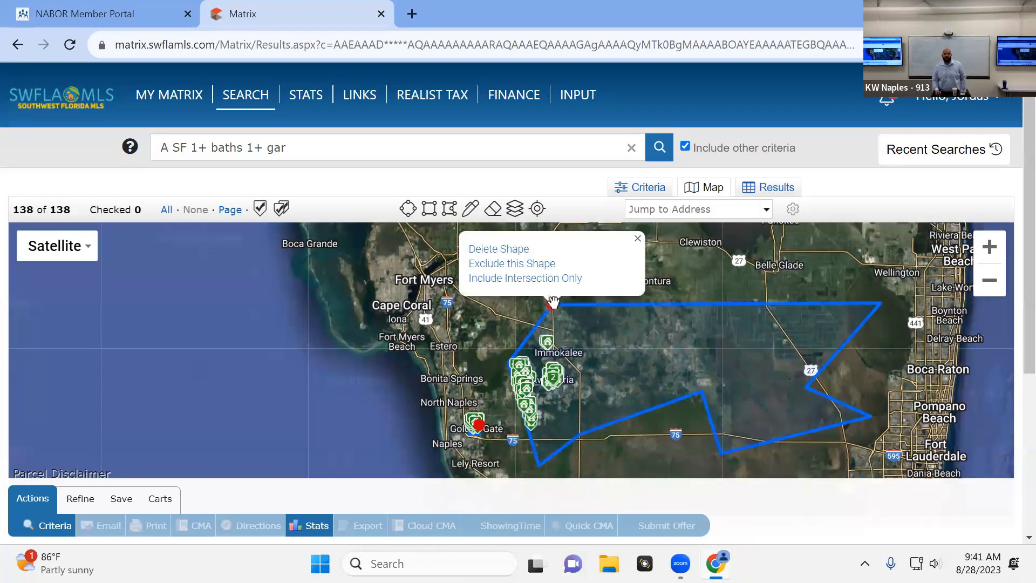
{"action": "scroll", "coordinate": [675, 435], "scroll_direction": "up", "scroll_amount": 1}
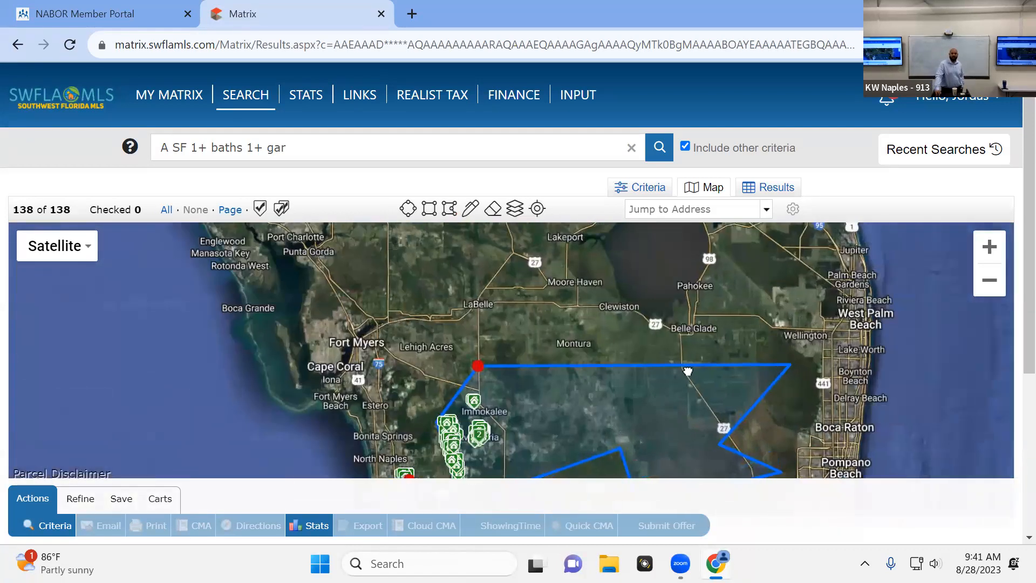
{"action": "left_click_drag", "start_coordinate": [708, 474], "coordinate": [747, 413]}
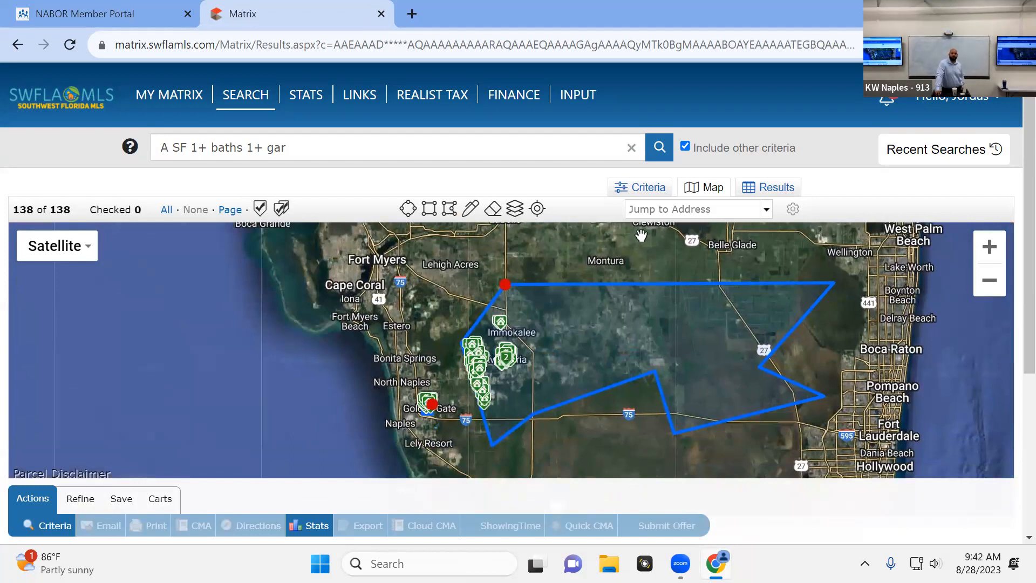
Set the current price criterion to 500- in thousands and show the matches on the map
{"action": "left_click", "coordinate": [638, 187]}
{"action": "left_click", "coordinate": [700, 315]}
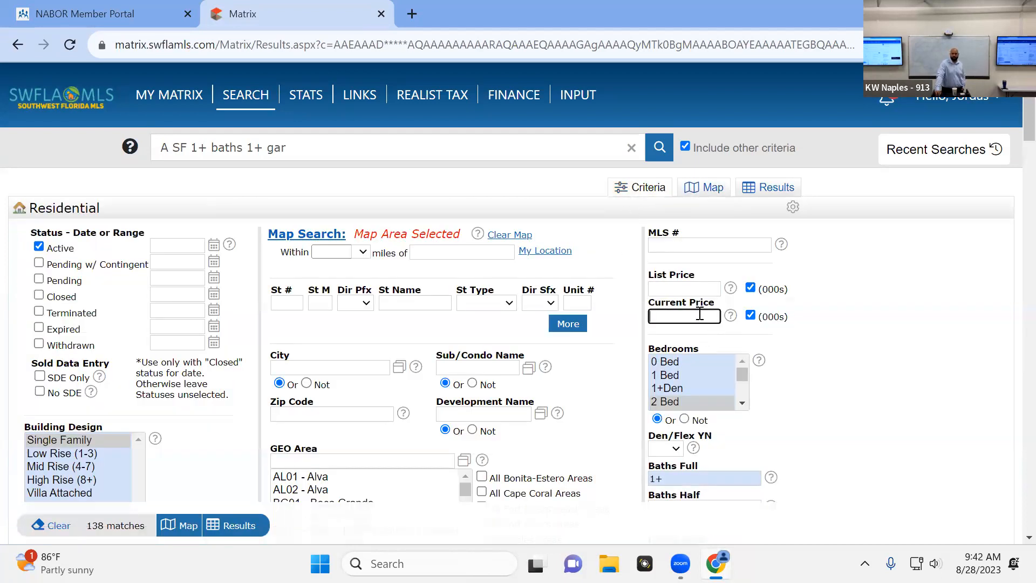
{"action": "type", "text": "500-"}
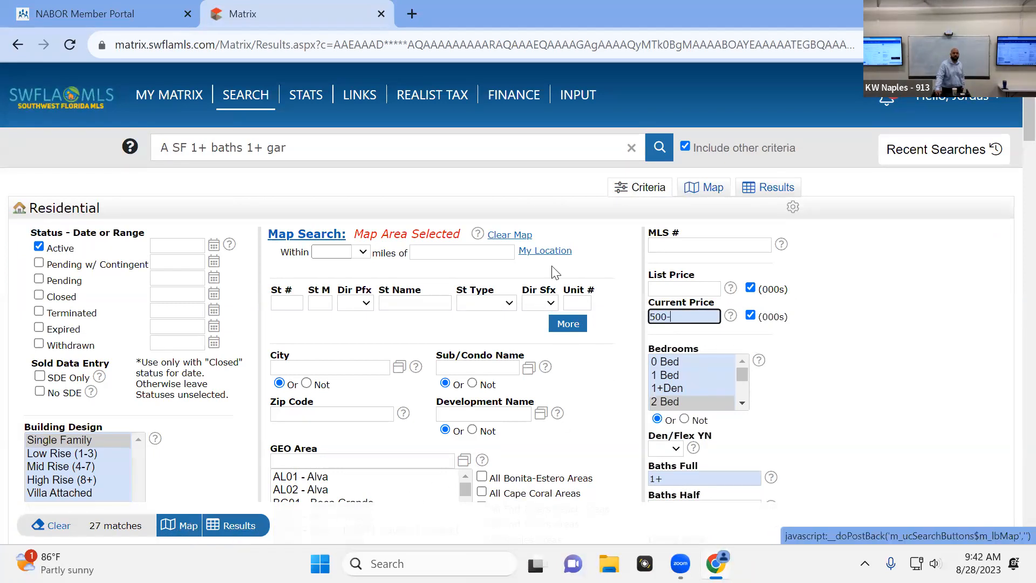
{"action": "left_click", "coordinate": [180, 526]}
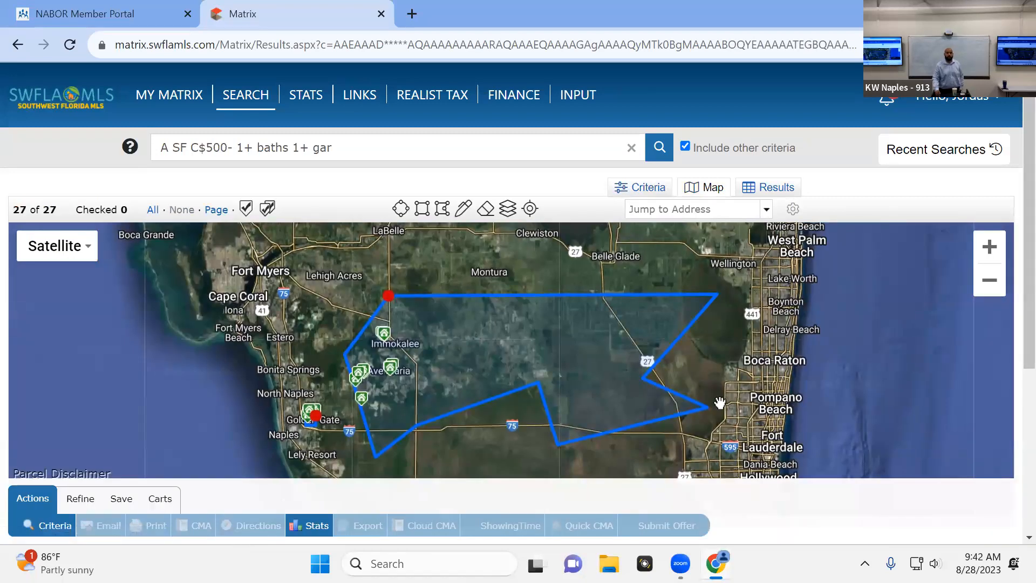
Open the results list for the search and review the cities, prices and developments of the matching listings
{"action": "left_click", "coordinate": [778, 199]}
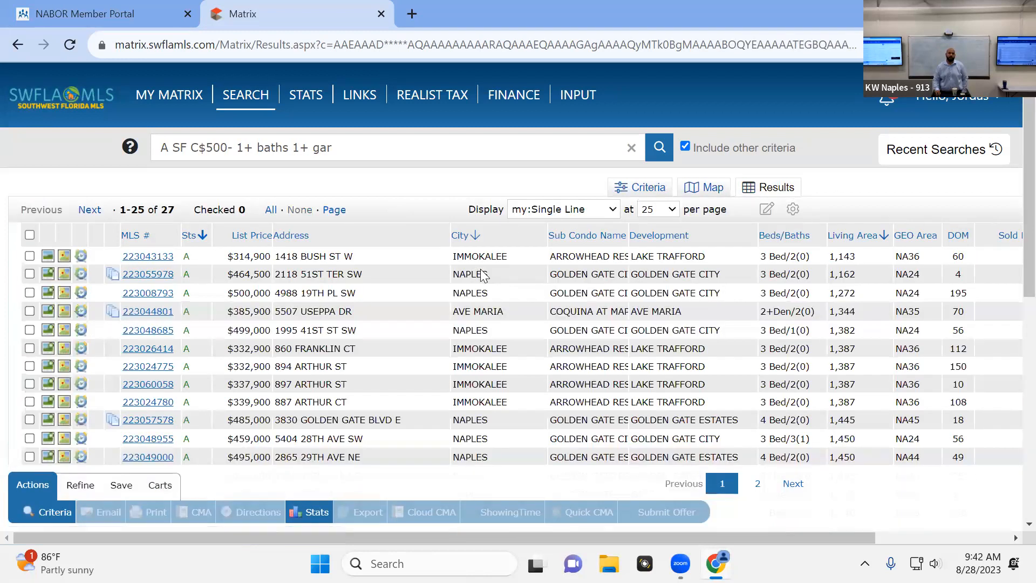
{"action": "scroll", "coordinate": [502, 273], "scroll_direction": "down", "scroll_amount": 5}
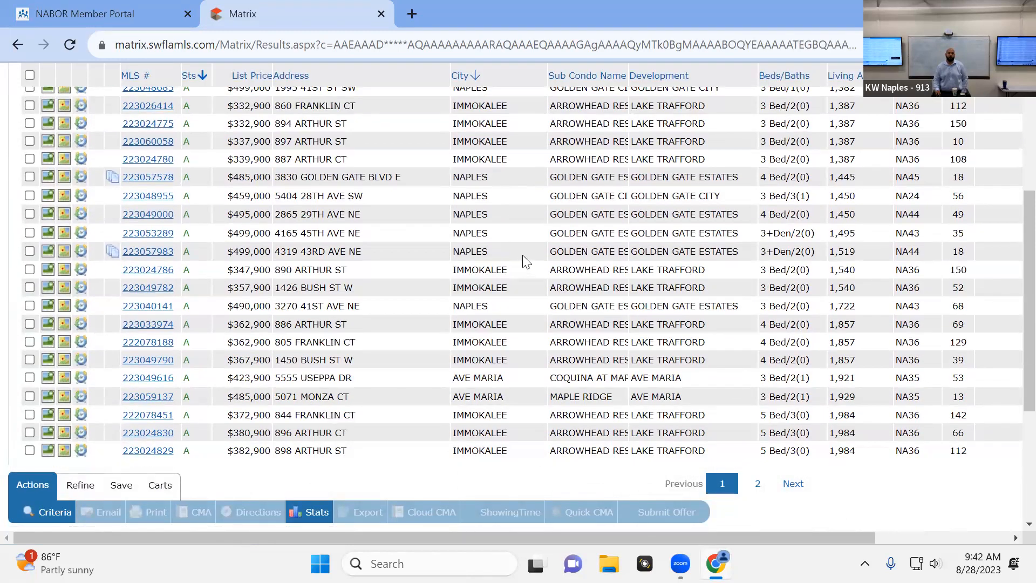
{"action": "scroll", "coordinate": [528, 258], "scroll_direction": "up", "scroll_amount": 5}
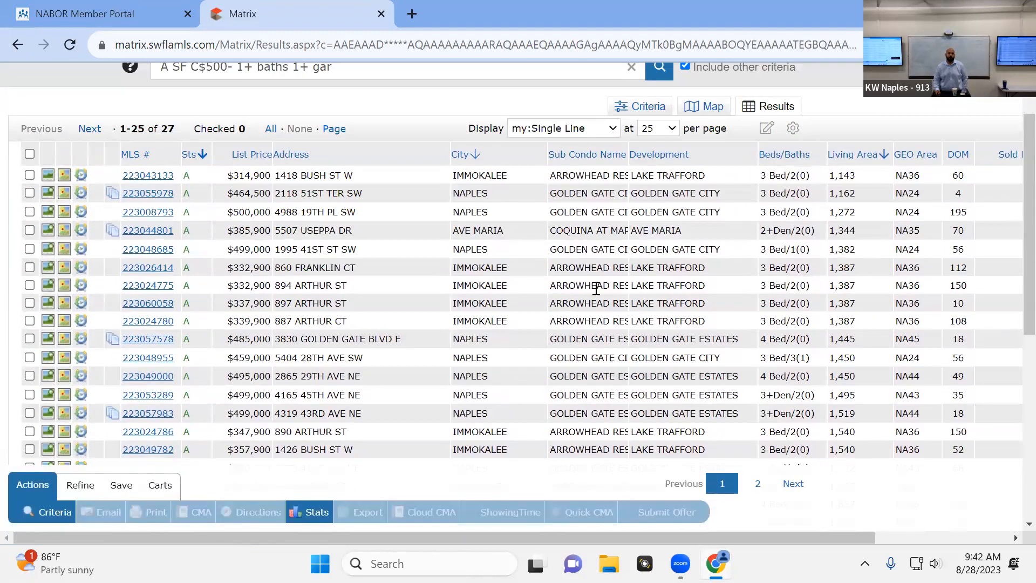
Set the Mandatory HOA YN criterion to No and list the matching results
{"action": "left_click", "coordinate": [656, 115]}
{"action": "scroll", "coordinate": [354, 246], "scroll_direction": "down", "scroll_amount": 3}
{"action": "scroll", "coordinate": [353, 233], "scroll_direction": "down", "scroll_amount": 3}
{"action": "scroll", "coordinate": [157, 289], "scroll_direction": "down", "scroll_amount": 8}
{"action": "scroll", "coordinate": [157, 290], "scroll_direction": "down", "scroll_amount": 2}
{"action": "left_click", "coordinate": [169, 427]}
{"action": "left_click", "coordinate": [155, 464]}
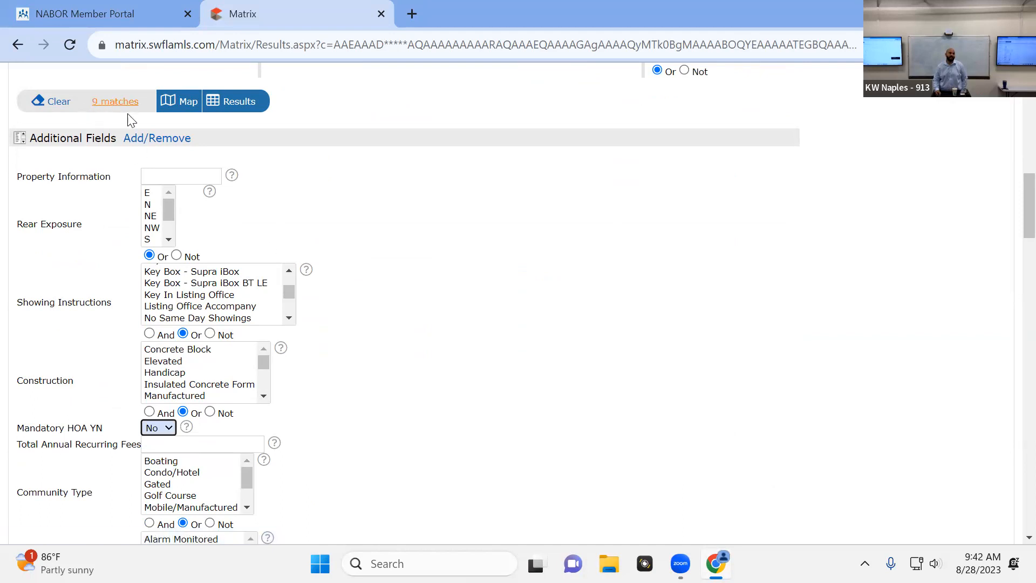
{"action": "left_click", "coordinate": [237, 103]}
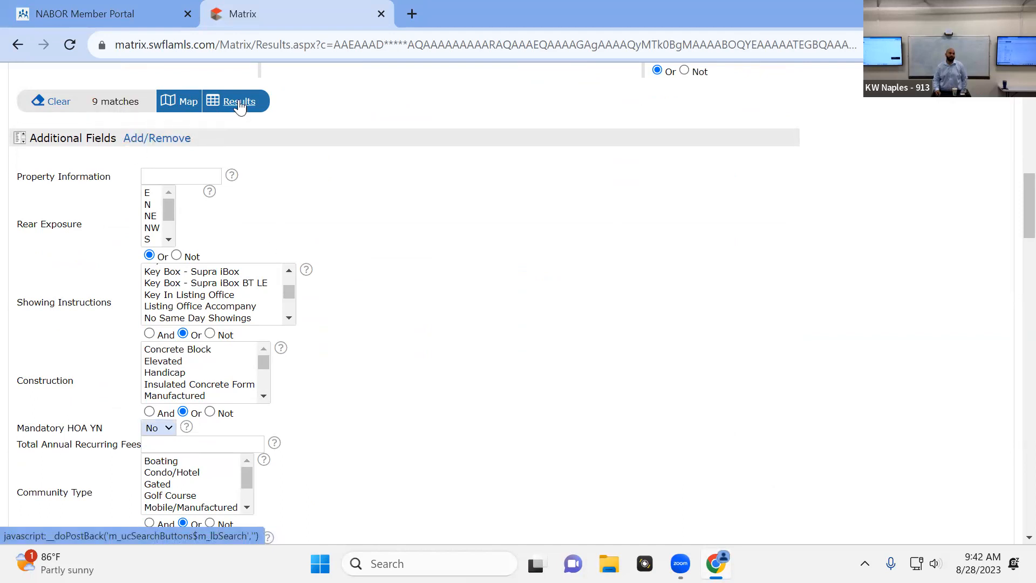
{"action": "scroll", "coordinate": [716, 216], "scroll_direction": "up", "scroll_amount": 1}
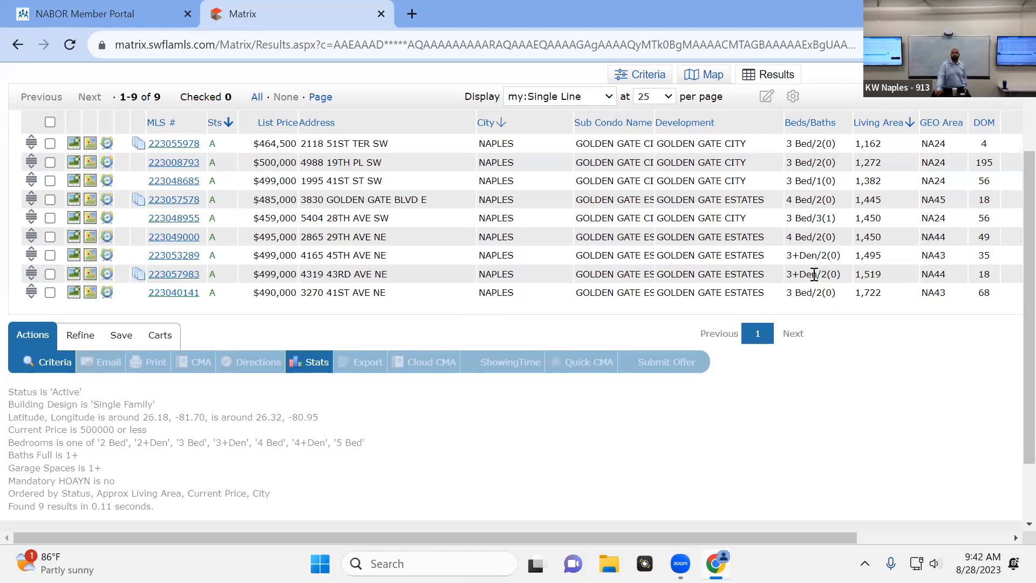
Examine where the matching listings lie within the drawn map areas around Orangetree, and return to the results list
{"action": "left_click", "coordinate": [697, 76]}
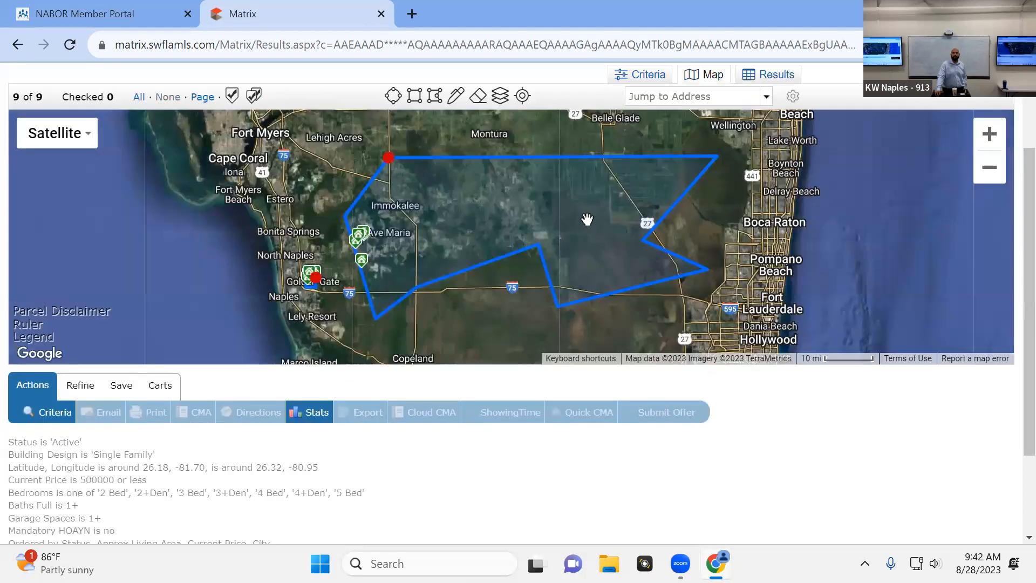
{"action": "scroll", "coordinate": [359, 256], "scroll_direction": "up", "scroll_amount": 5}
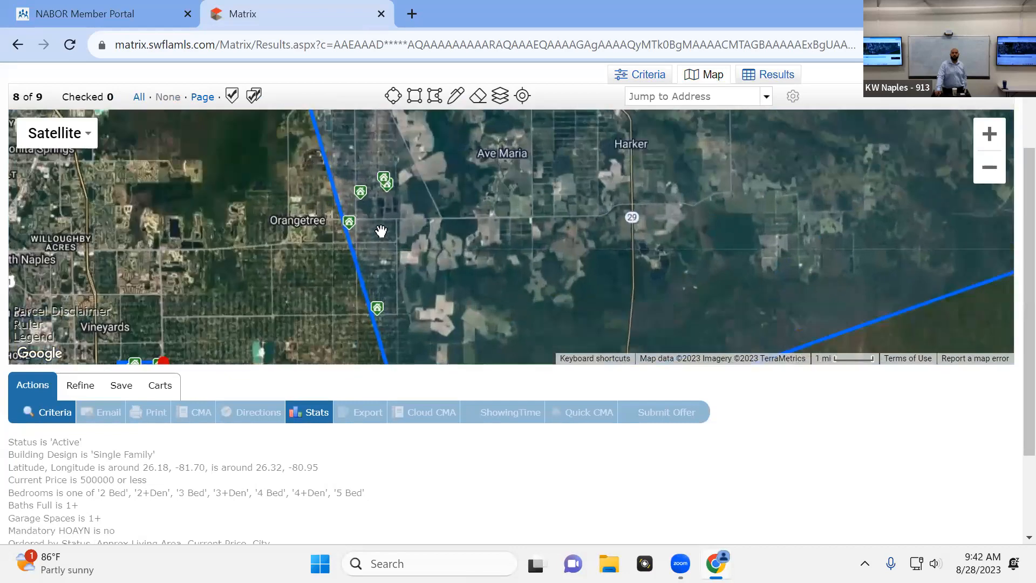
{"action": "scroll", "coordinate": [345, 196], "scroll_direction": "down", "scroll_amount": 4}
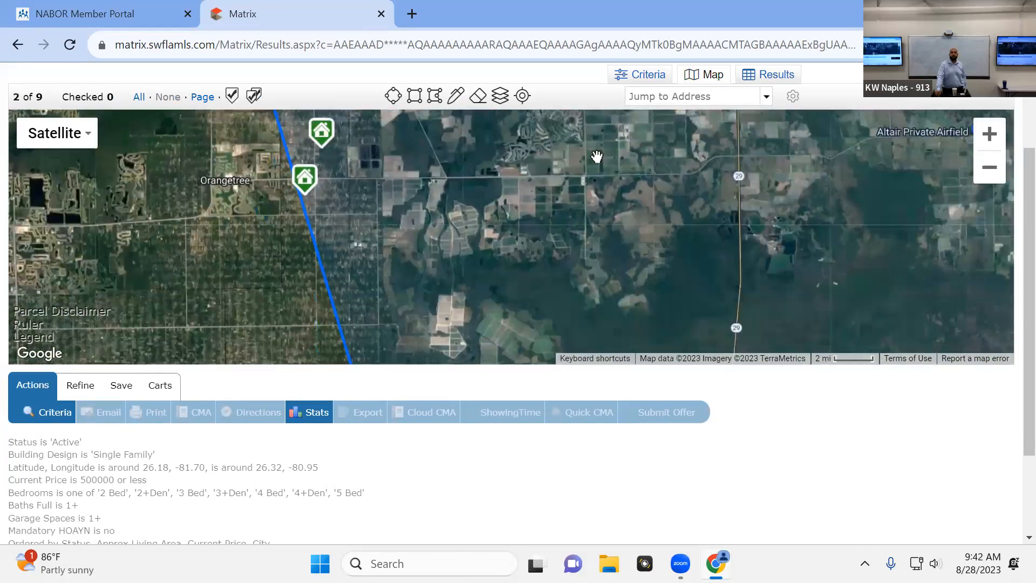
{"action": "left_click", "coordinate": [766, 75]}
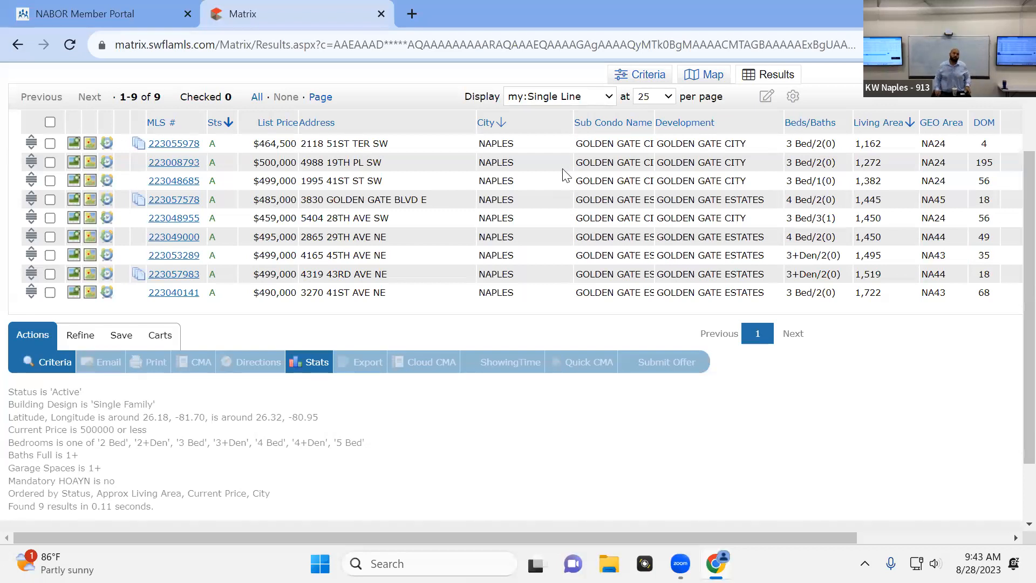
Show 100 results per page and check all the listings in the results
{"action": "left_click", "coordinate": [665, 100]}
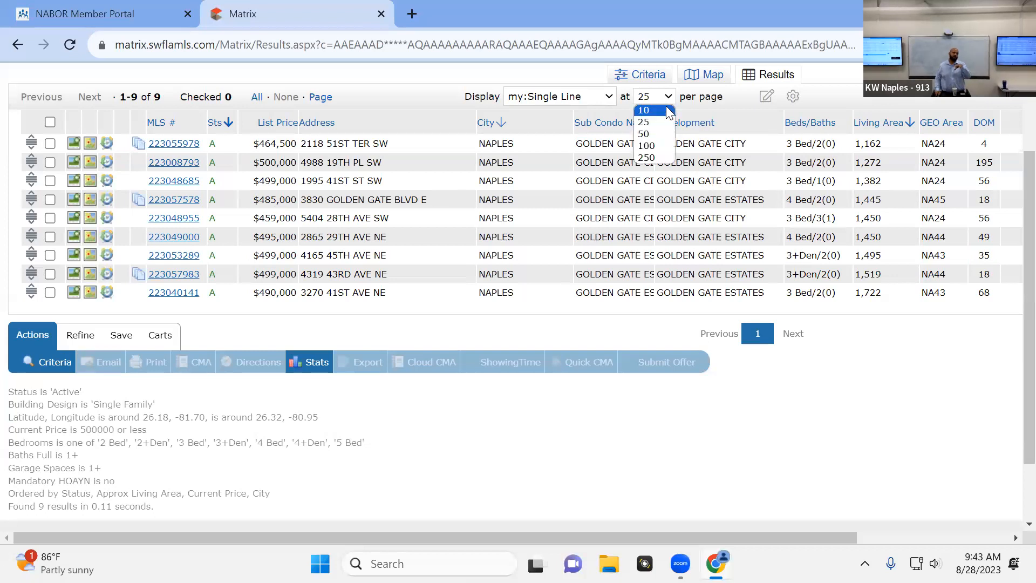
{"action": "left_click", "coordinate": [669, 147]}
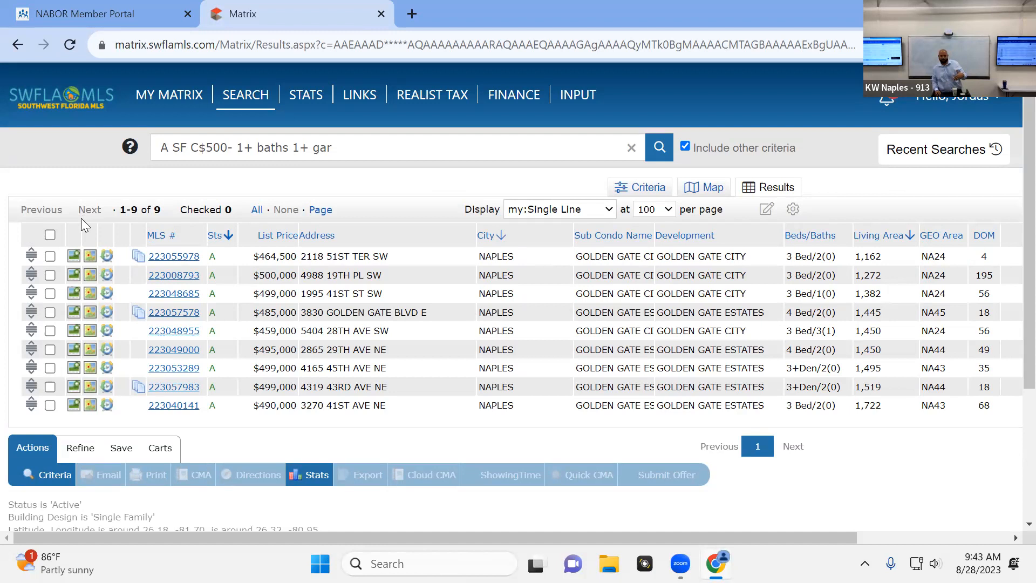
{"action": "left_click", "coordinate": [50, 235]}
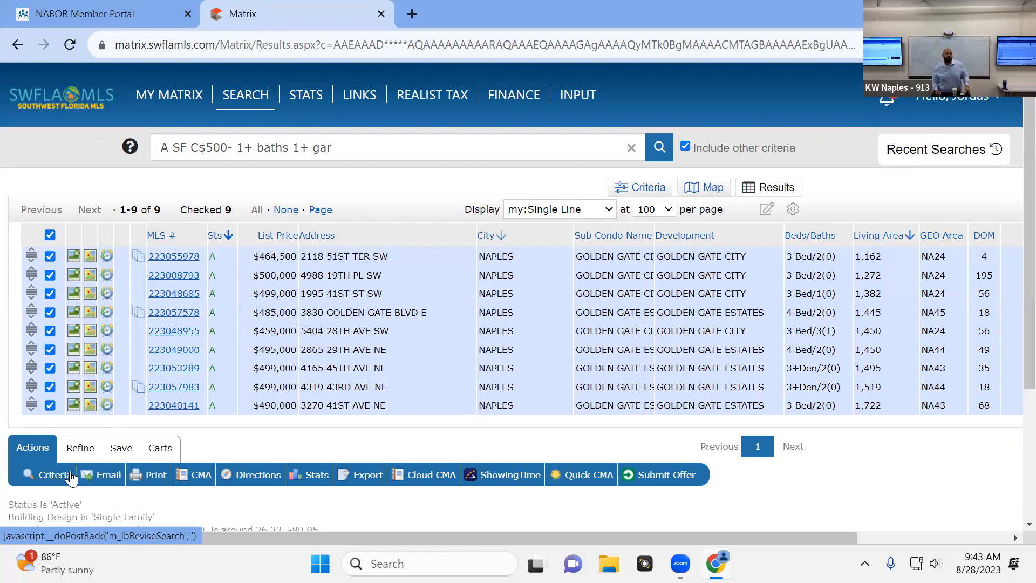
Save the criteria as a new saved search named "Test SEarch GGC" without assigning a contact
{"action": "left_click", "coordinate": [125, 455]}
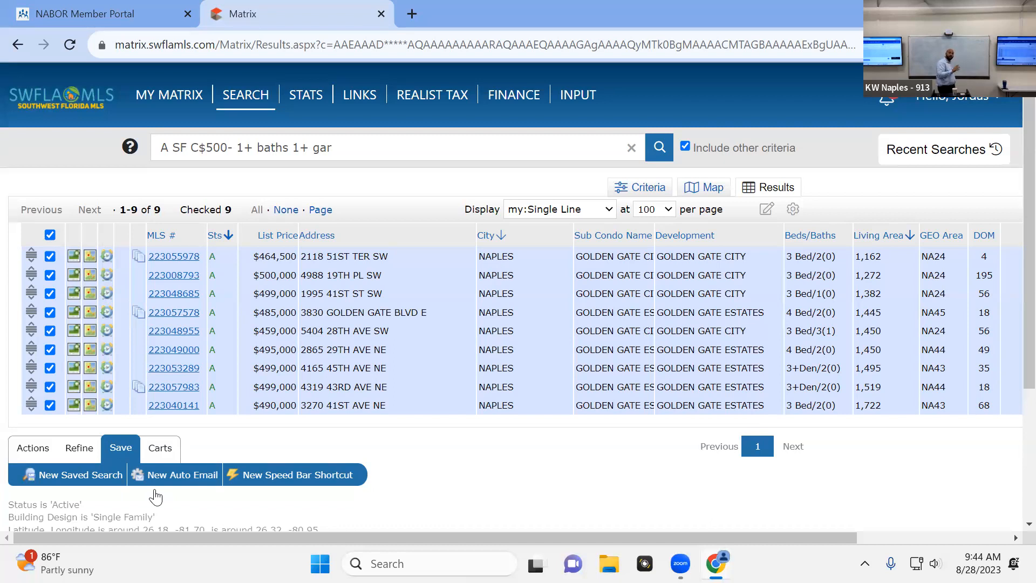
{"action": "left_click", "coordinate": [70, 475]}
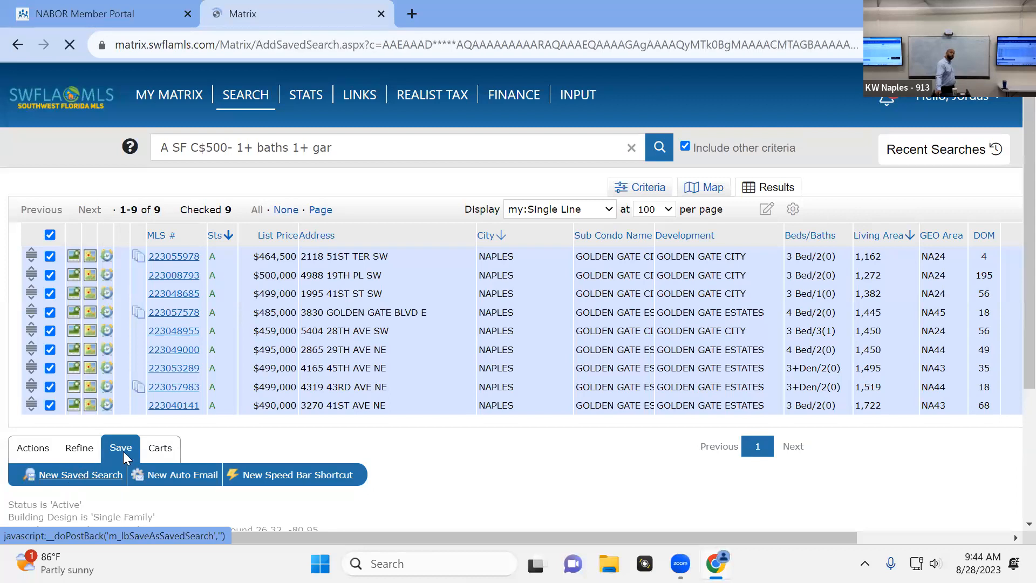
{"action": "left_click", "coordinate": [232, 225]}
{"action": "type", "text": "Teste"}
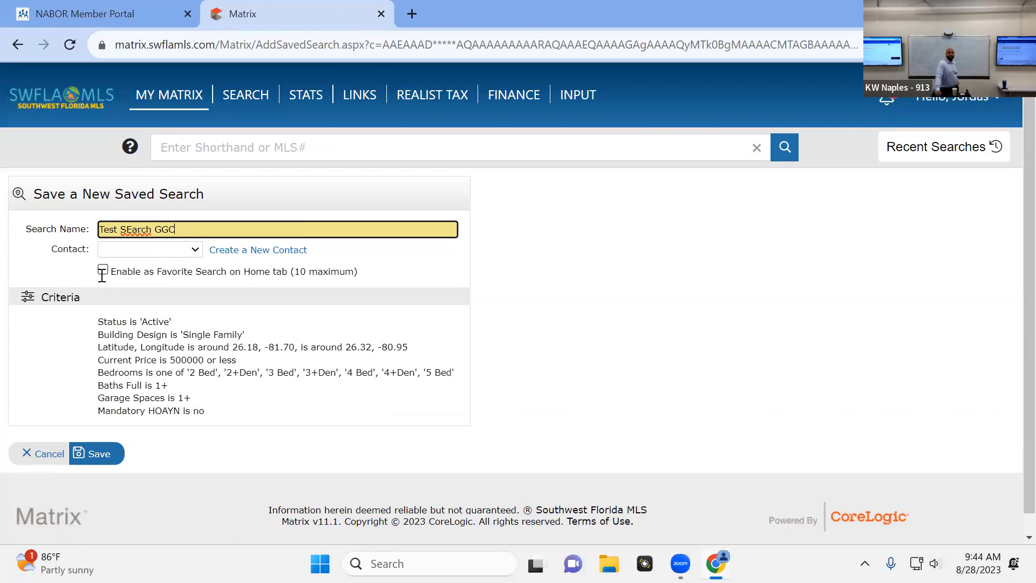
{"action": "left_click", "coordinate": [89, 456]}
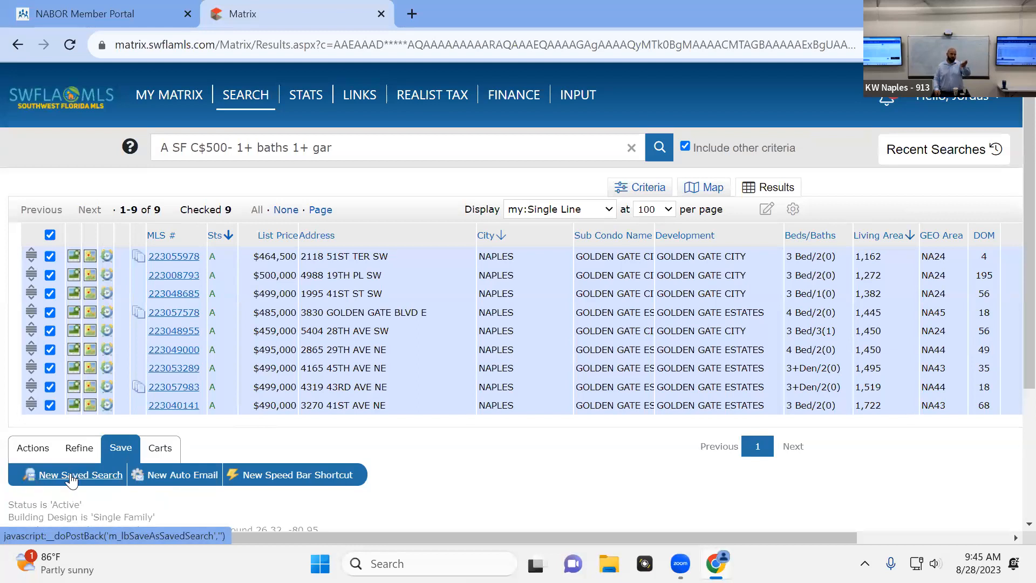
Start a new auto email from the search and browse the full list of contacts without choosing one
{"action": "left_click", "coordinate": [200, 477]}
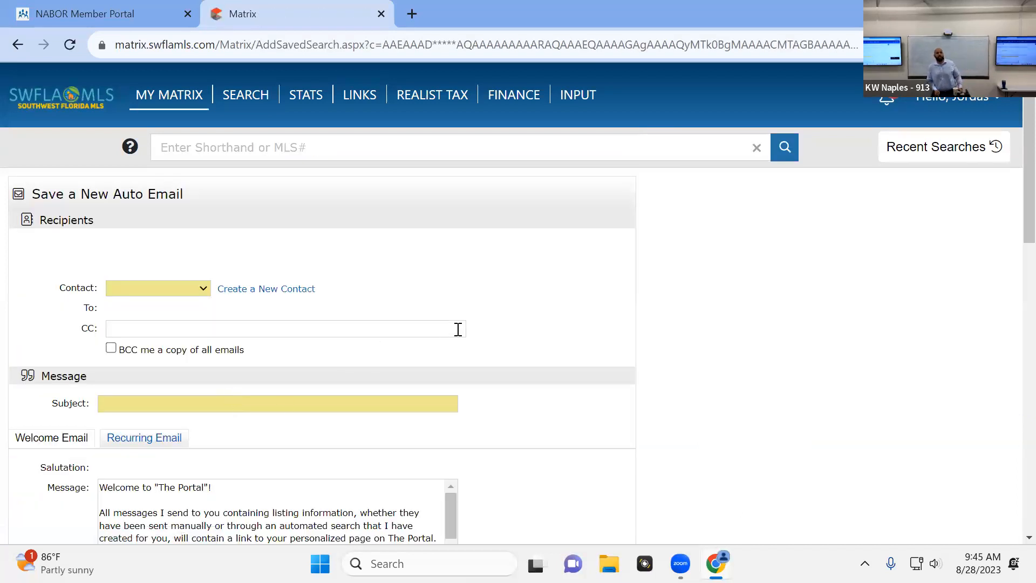
{"action": "scroll", "coordinate": [458, 329], "scroll_direction": "down", "scroll_amount": 1}
{"action": "left_click", "coordinate": [154, 206]}
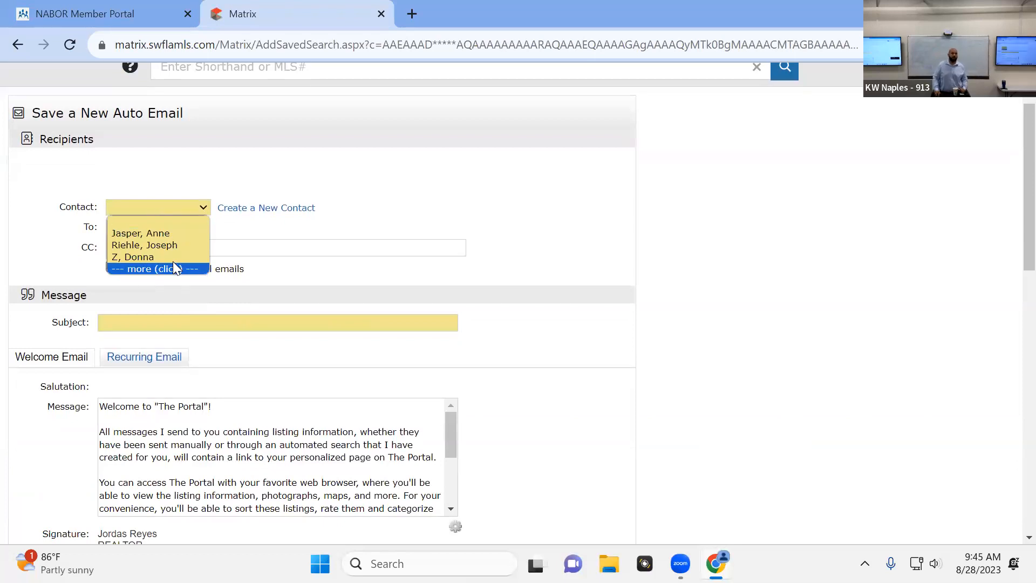
{"action": "left_click", "coordinate": [174, 265]}
{"action": "left_click", "coordinate": [180, 210]}
{"action": "scroll", "coordinate": [180, 263], "scroll_direction": "down", "scroll_amount": 18}
{"action": "scroll", "coordinate": [185, 326], "scroll_direction": "down", "scroll_amount": 20}
{"action": "scroll", "coordinate": [205, 346], "scroll_direction": "up", "scroll_amount": 10}
{"action": "scroll", "coordinate": [213, 316], "scroll_direction": "up", "scroll_amount": 20}
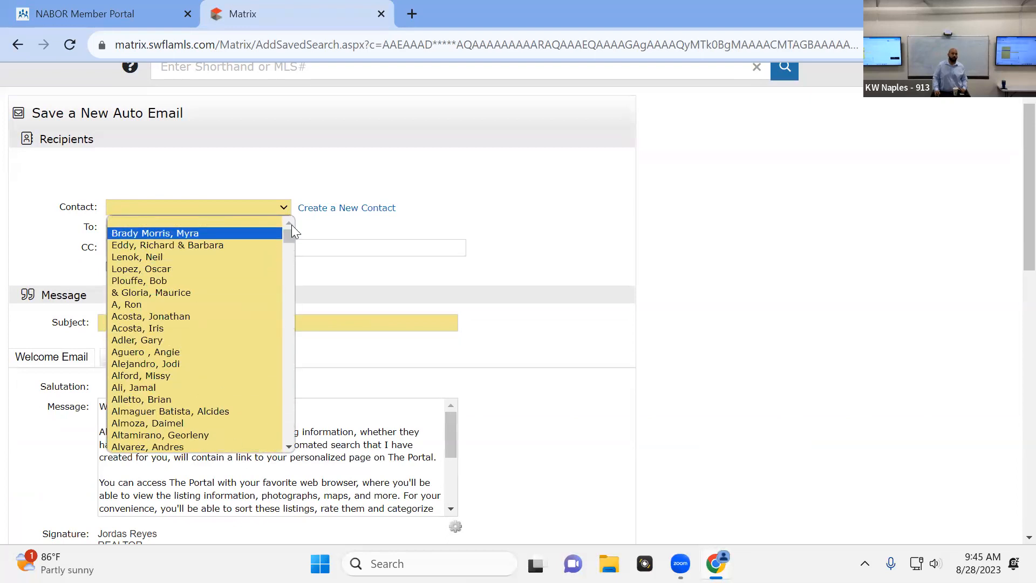
{"action": "left_click", "coordinate": [335, 192]}
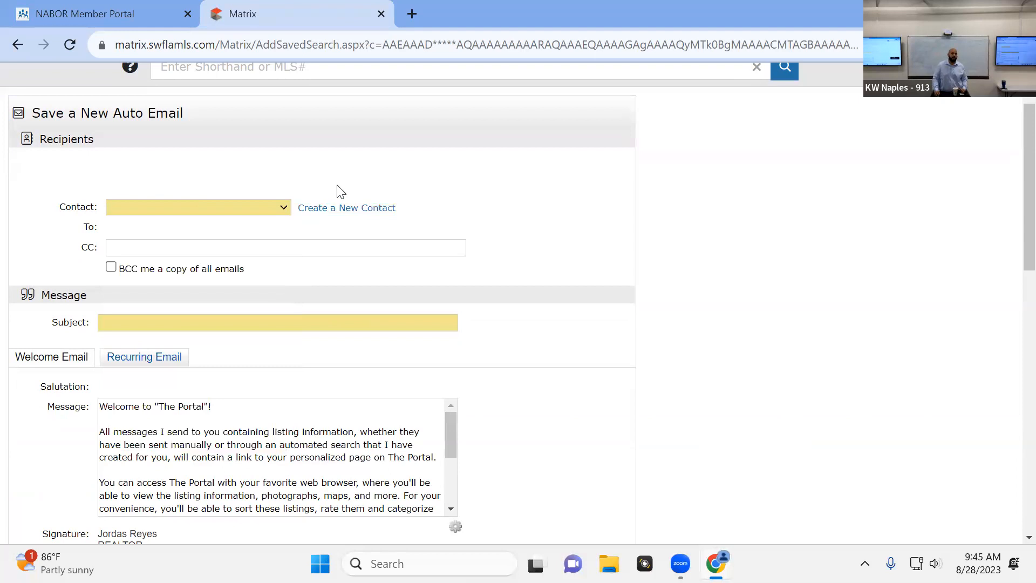
Try the "Hi ," salutation in the form for a new contact, and cancel creating the contact
{"action": "left_click", "coordinate": [314, 210]}
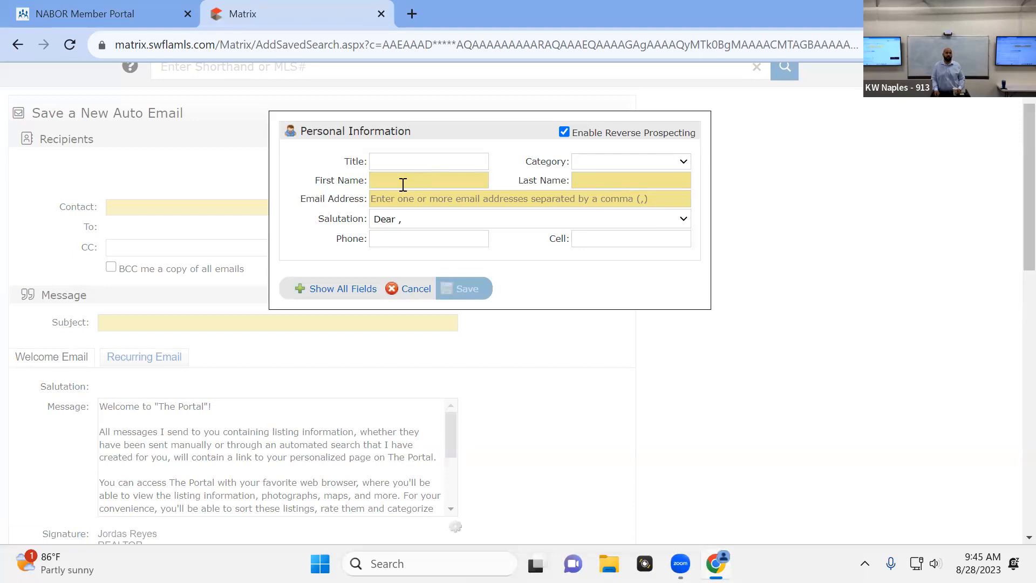
{"action": "left_click", "coordinate": [455, 221]}
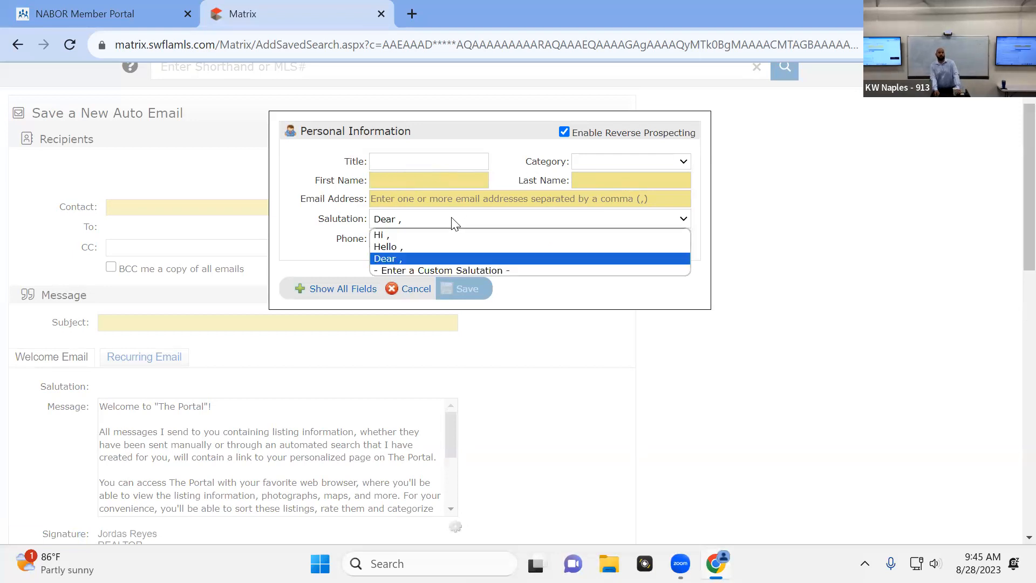
{"action": "left_click", "coordinate": [424, 234]}
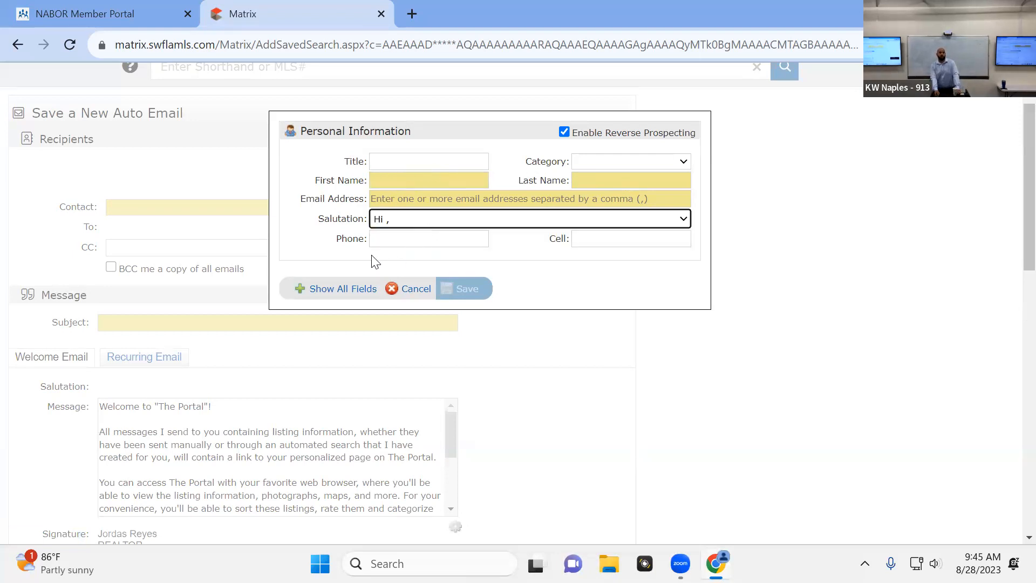
{"action": "left_click", "coordinate": [430, 291]}
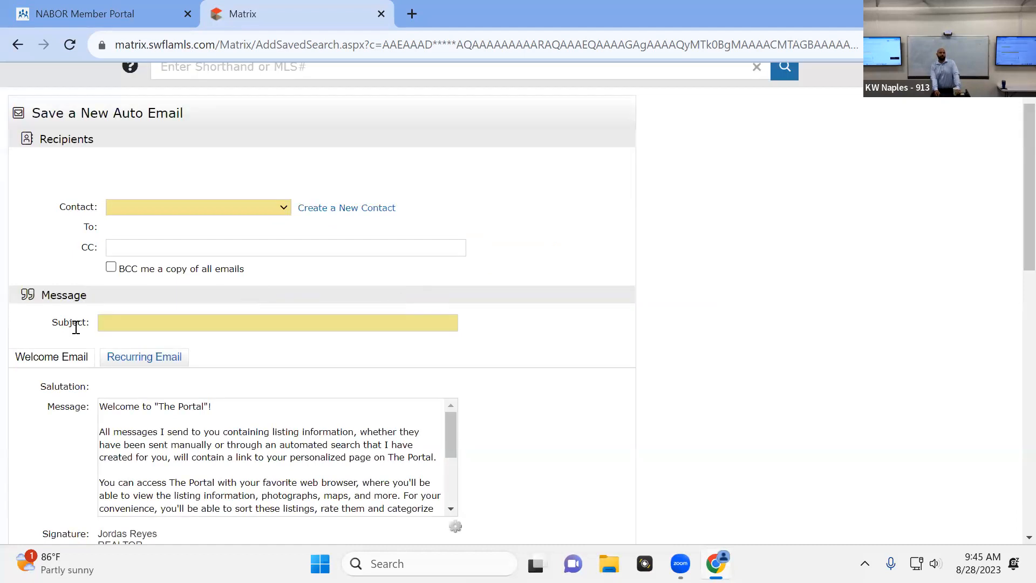
Examine the auto email's subject field and read through the default welcome email message
{"action": "left_click", "coordinate": [110, 322]}
{"action": "scroll", "coordinate": [125, 322], "scroll_direction": "down", "scroll_amount": 1}
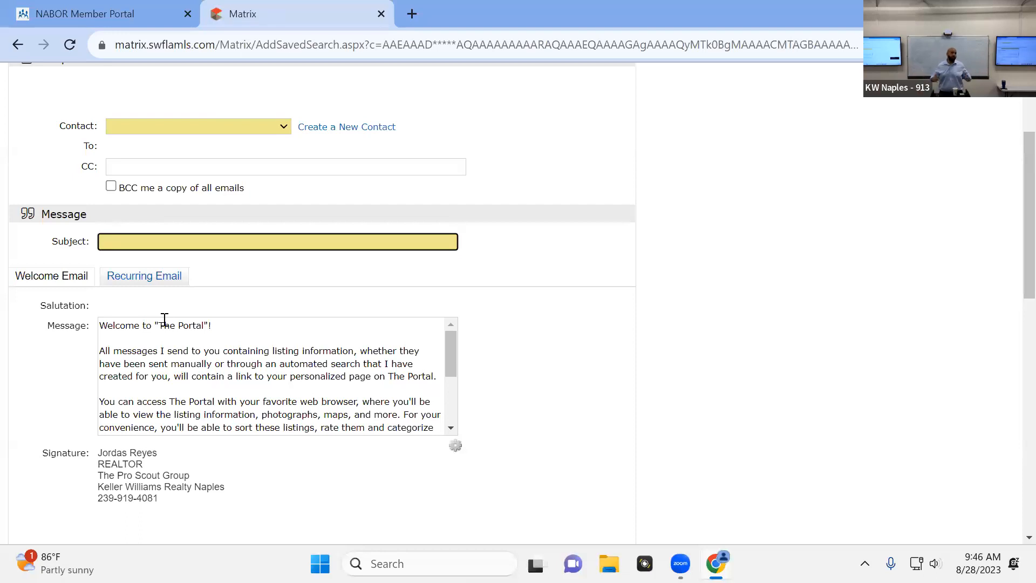
{"action": "scroll", "coordinate": [189, 346], "scroll_direction": "down", "scroll_amount": 2}
{"action": "scroll", "coordinate": [160, 370], "scroll_direction": "up", "scroll_amount": 4}
{"action": "scroll", "coordinate": [157, 389], "scroll_direction": "down", "scroll_amount": 2}
{"action": "scroll", "coordinate": [260, 405], "scroll_direction": "down", "scroll_amount": 5}
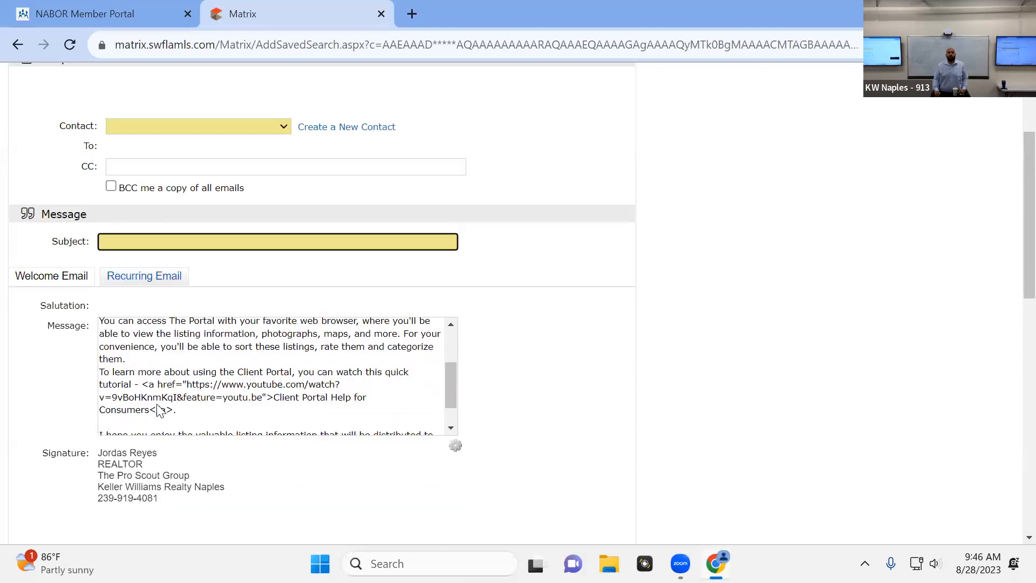
{"action": "scroll", "coordinate": [219, 370], "scroll_direction": "up", "scroll_amount": 5}
Try adding the filler text "b hfdhfdhfghgfh" after the welcome message's first line, and remove it again
{"action": "left_click", "coordinate": [244, 336]}
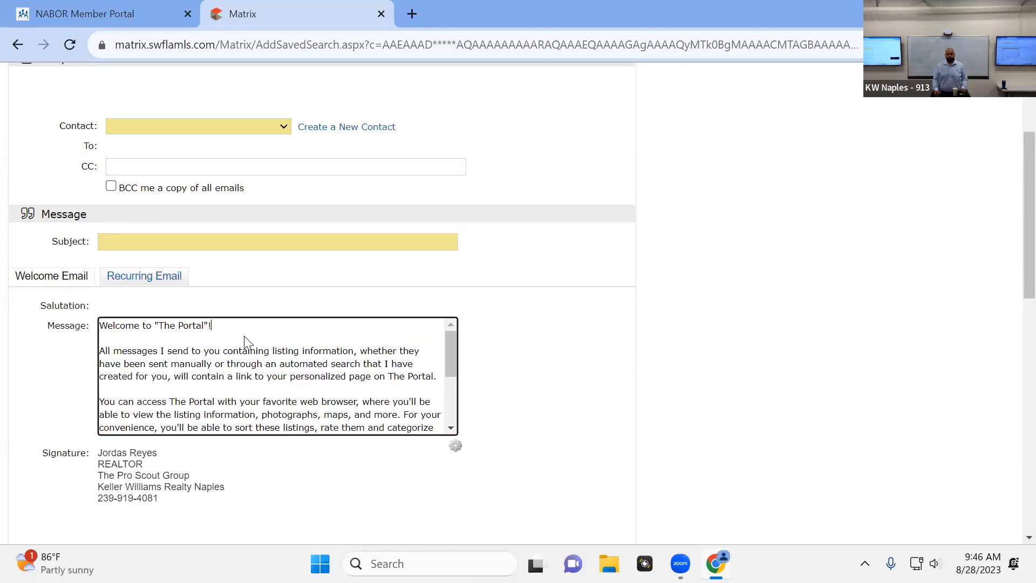
{"action": "type", "text": "b hfdhfdhfghgfh"}
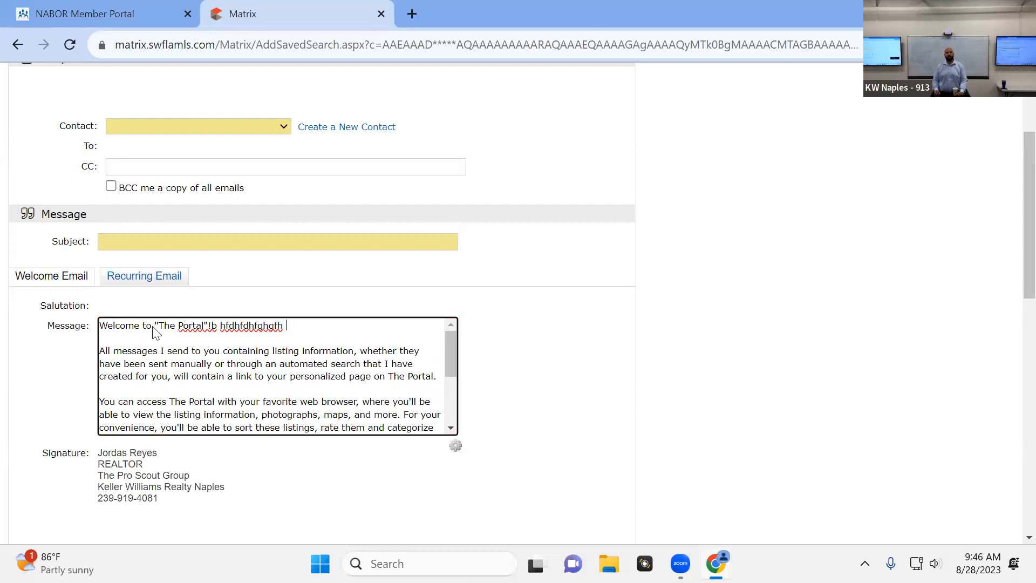
{"action": "key", "text": "BackSpace"}
{"action": "key", "text": "BackSpace"}
{"action": "key", "text": "BackSpace"}
{"action": "key", "text": "BackSpace"}
{"action": "key", "text": "BackSpace"}
{"action": "key", "text": "BackSpace"}
{"action": "key", "text": "BackSpace"}
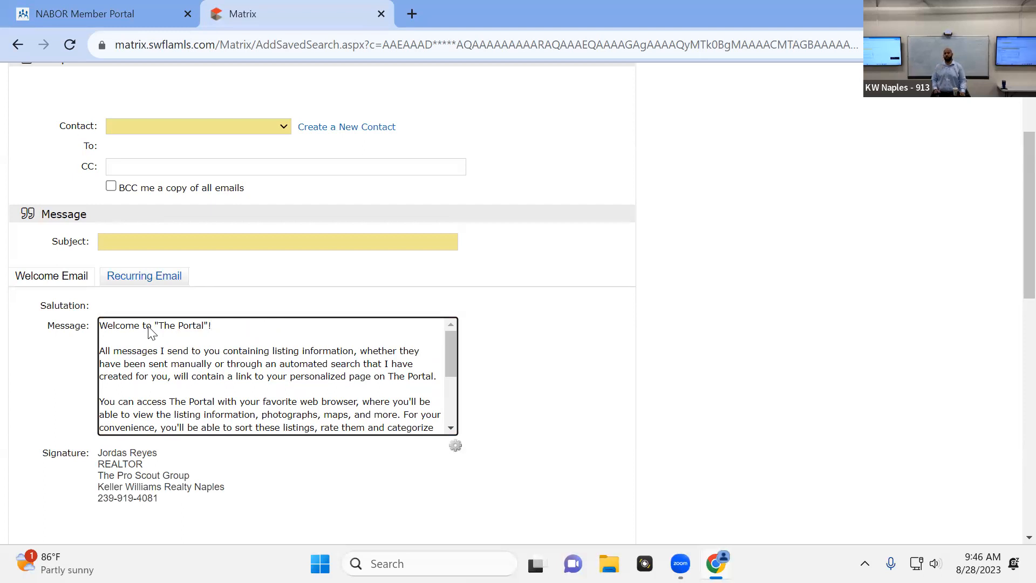
Review the recurring email message, followed by the auto email's signature, search criteria, settings and schedule options
{"action": "left_click", "coordinate": [172, 280]}
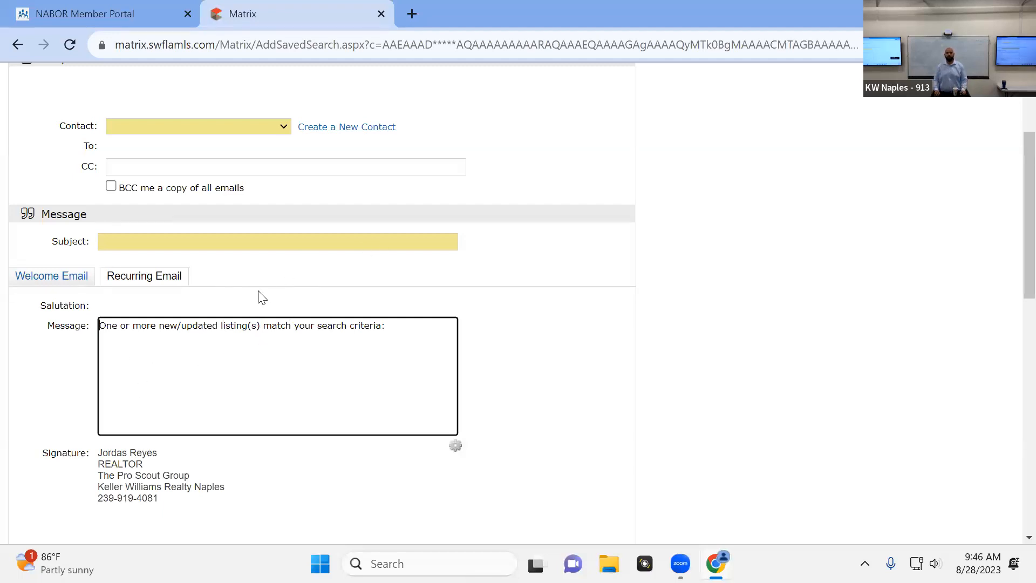
{"action": "scroll", "coordinate": [96, 349], "scroll_direction": "down", "scroll_amount": 3}
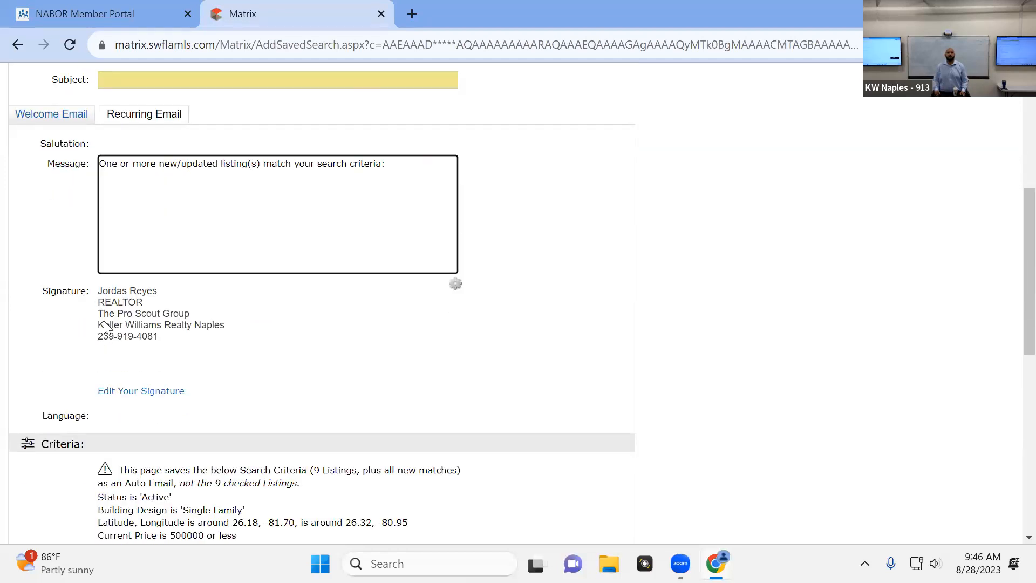
{"action": "scroll", "coordinate": [259, 344], "scroll_direction": "down", "scroll_amount": 3}
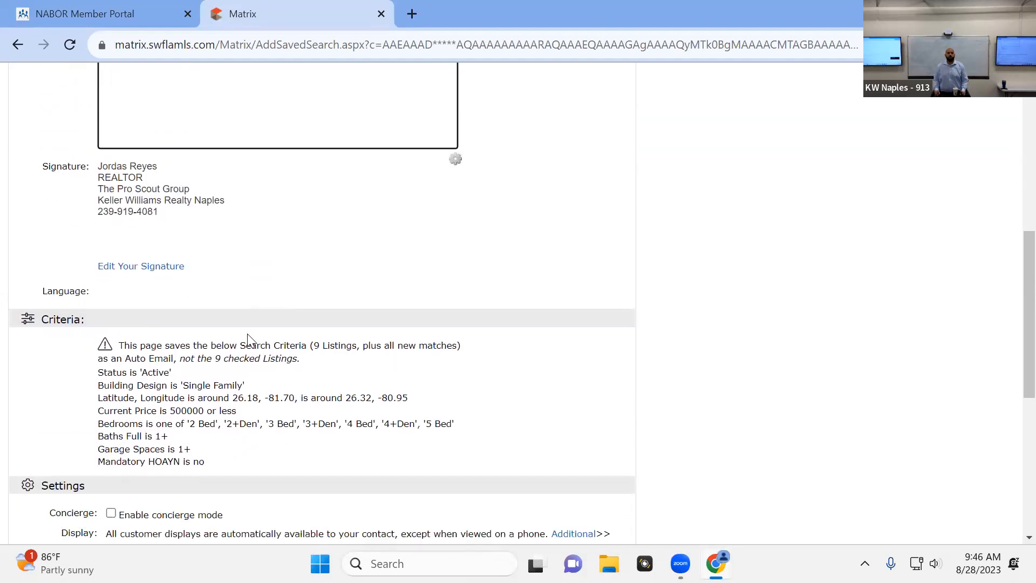
{"action": "scroll", "coordinate": [311, 259], "scroll_direction": "down", "scroll_amount": 1}
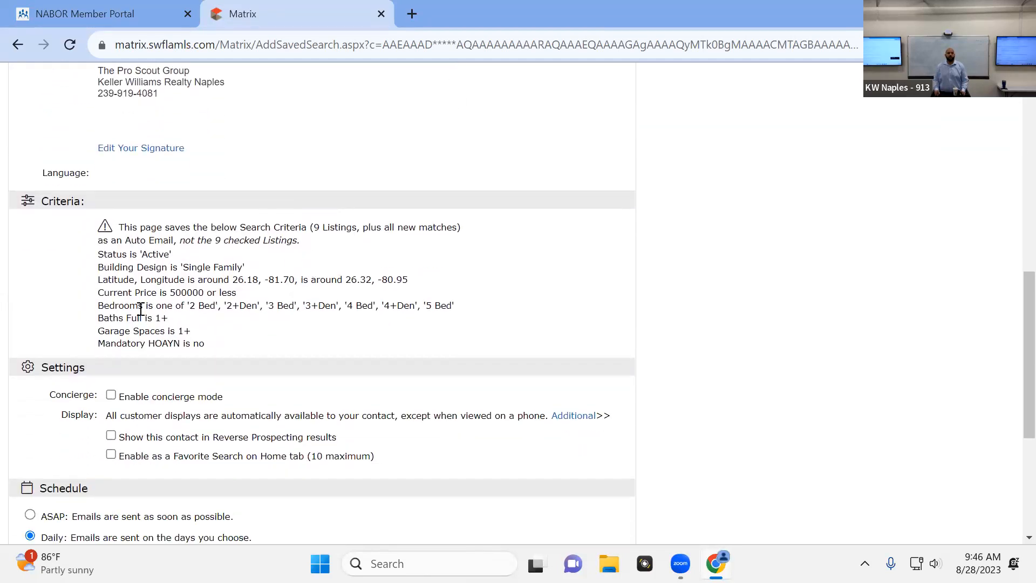
{"action": "scroll", "coordinate": [142, 313], "scroll_direction": "down", "scroll_amount": 3}
{"action": "scroll", "coordinate": [140, 311], "scroll_direction": "down", "scroll_amount": 2}
{"action": "scroll", "coordinate": [140, 311], "scroll_direction": "up", "scroll_amount": 1}
{"action": "scroll", "coordinate": [141, 311], "scroll_direction": "down", "scroll_amount": 1}
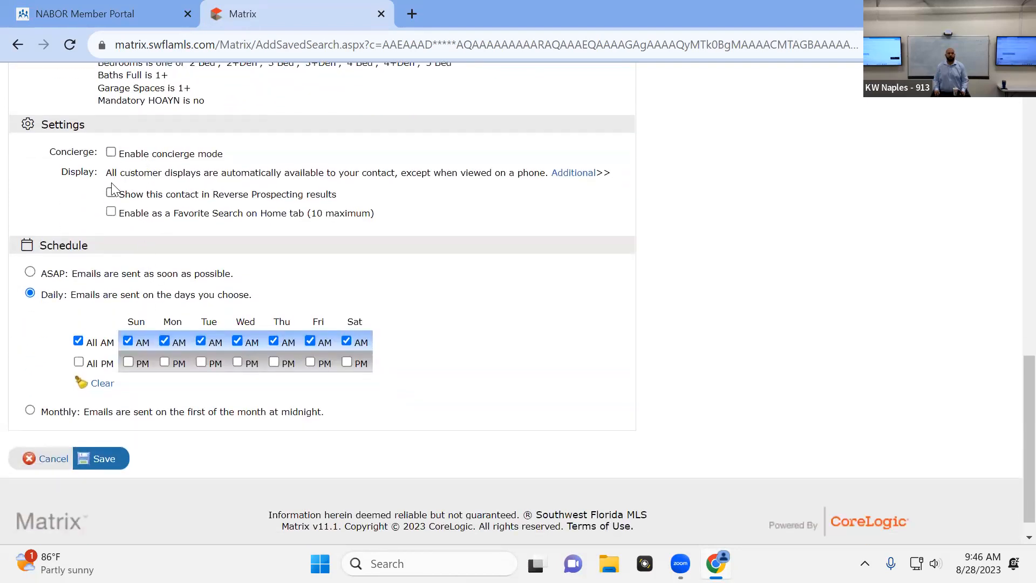
Enable concierge mode for the auto email, keeping alert notifications by email turned on
{"action": "left_click", "coordinate": [111, 152]}
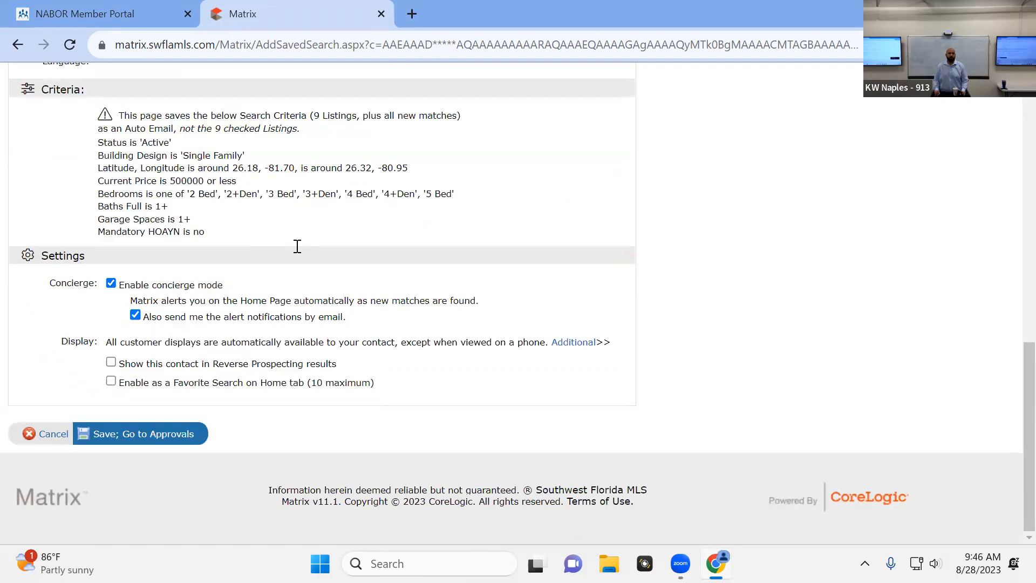
{"action": "left_click", "coordinate": [111, 285]}
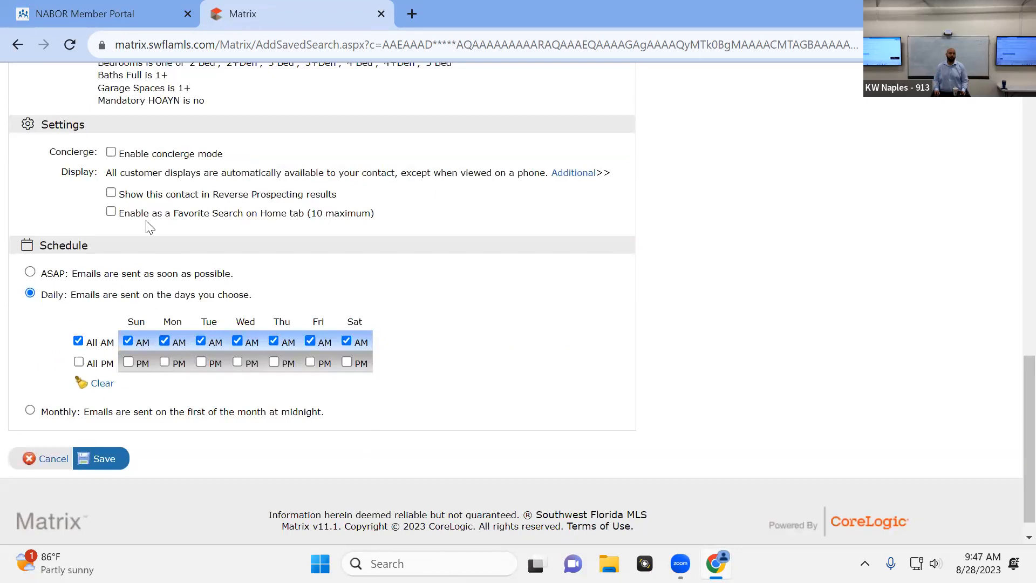
{"action": "left_click", "coordinate": [111, 152]}
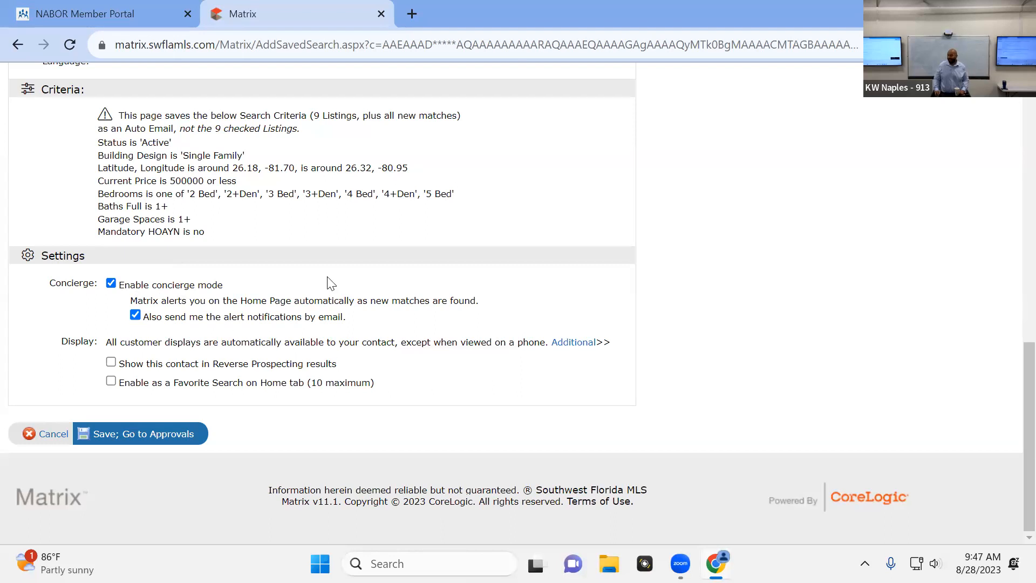
Turn off concierge mode and set the auto email's daily schedule to every morning, trying weekday-only mornings and all afternoons along the way
{"action": "left_click", "coordinate": [111, 284]}
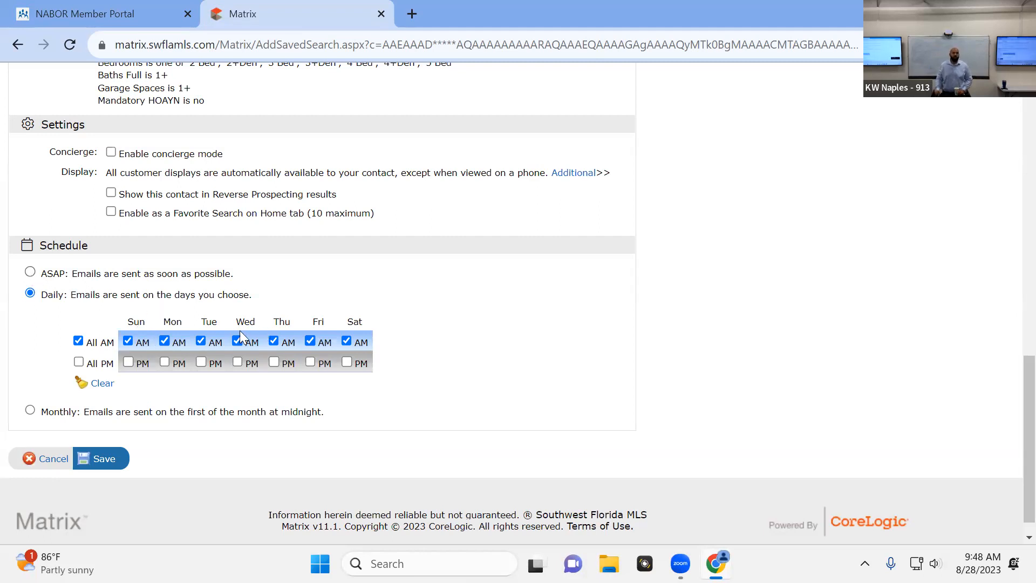
{"action": "left_click", "coordinate": [128, 341]}
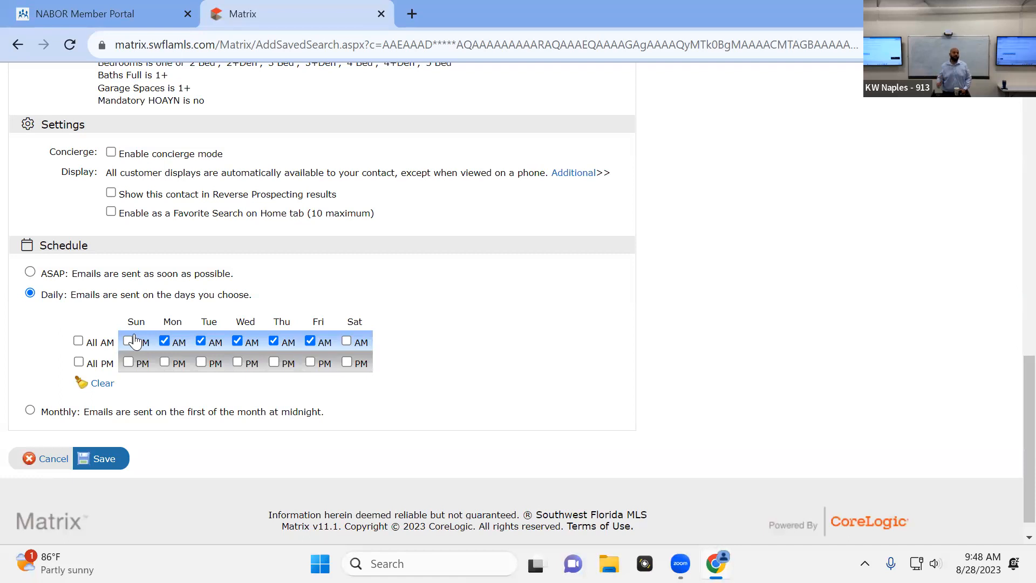
{"action": "left_click", "coordinate": [78, 342]}
{"action": "left_click", "coordinate": [79, 363]}
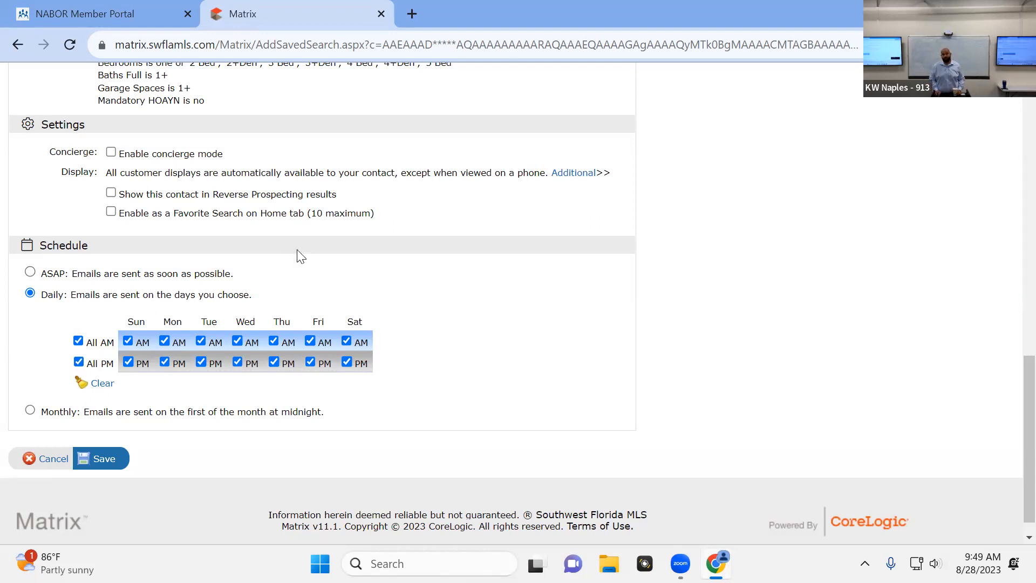
{"action": "left_click", "coordinate": [78, 362]}
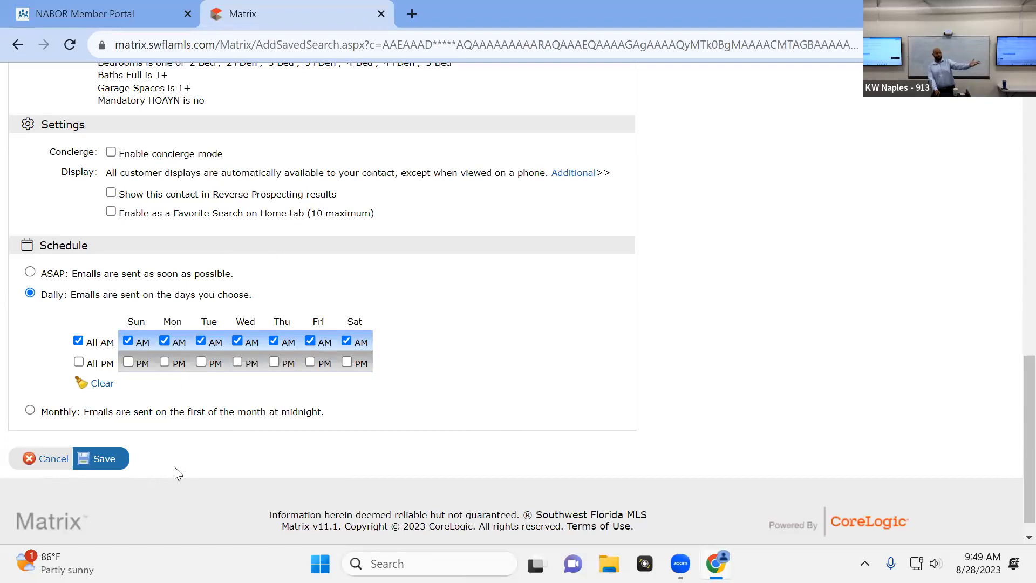
Leave the auto email form for the dashboard and open the contact's listings awaiting concierge approval from 'Hurricane Impacted Properties- Single Family'
{"action": "scroll", "coordinate": [171, 452], "scroll_direction": "up", "scroll_amount": 15}
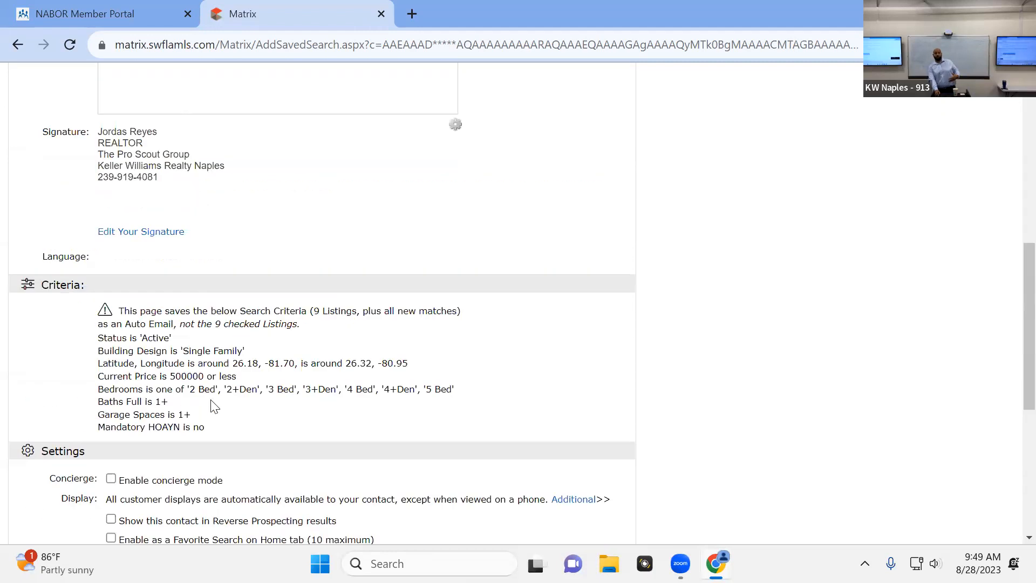
{"action": "mouse_move", "coordinate": [160, 104]}
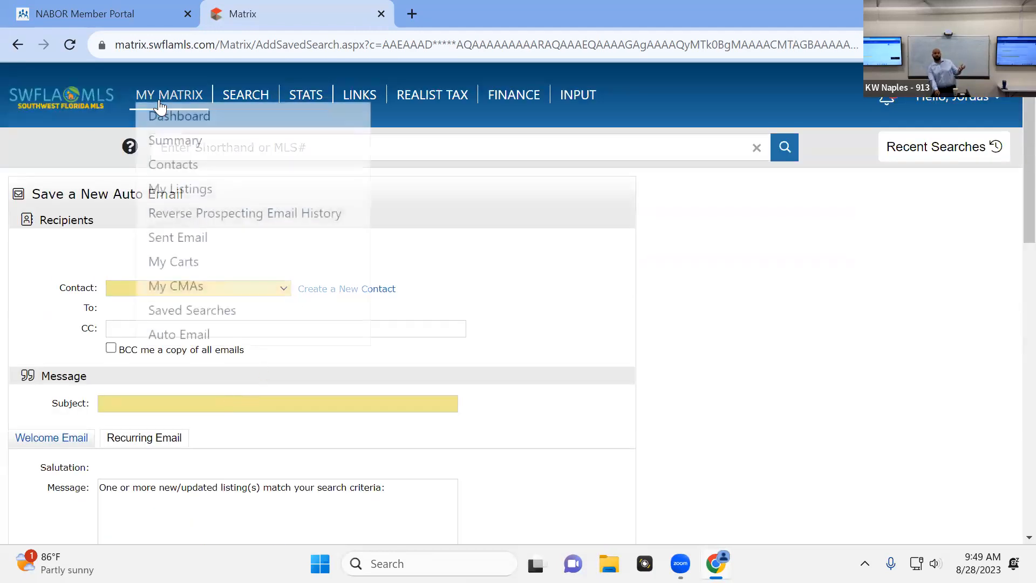
{"action": "left_click", "coordinate": [157, 116]}
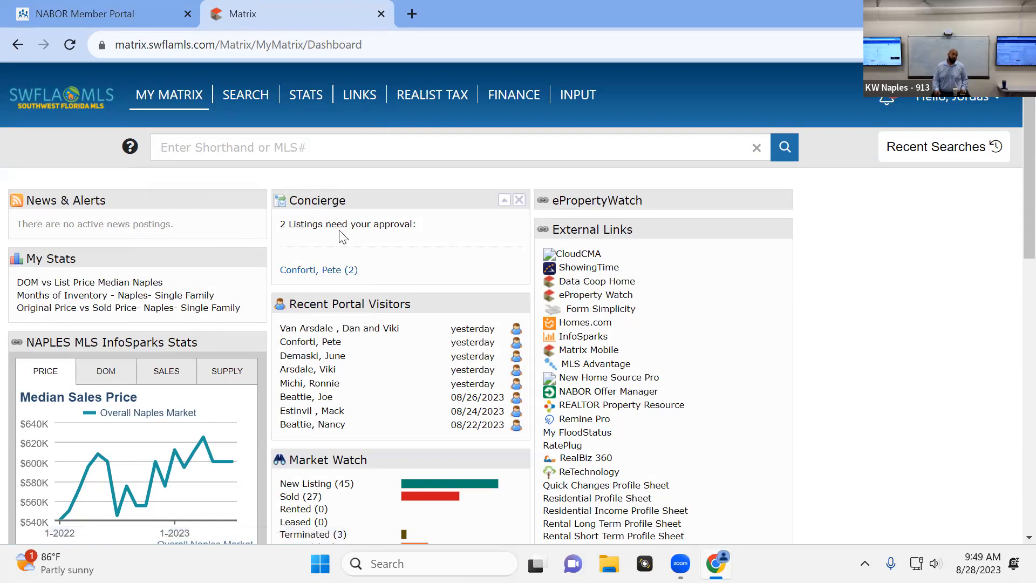
{"action": "left_click", "coordinate": [330, 274]}
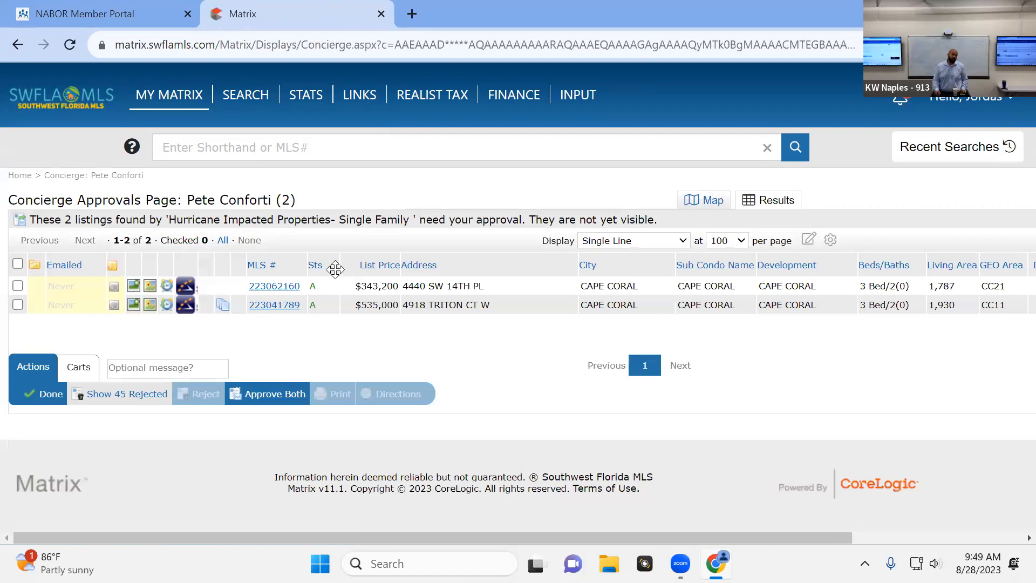
{"action": "left_click_drag", "start_coordinate": [161, 218], "coordinate": [410, 225]}
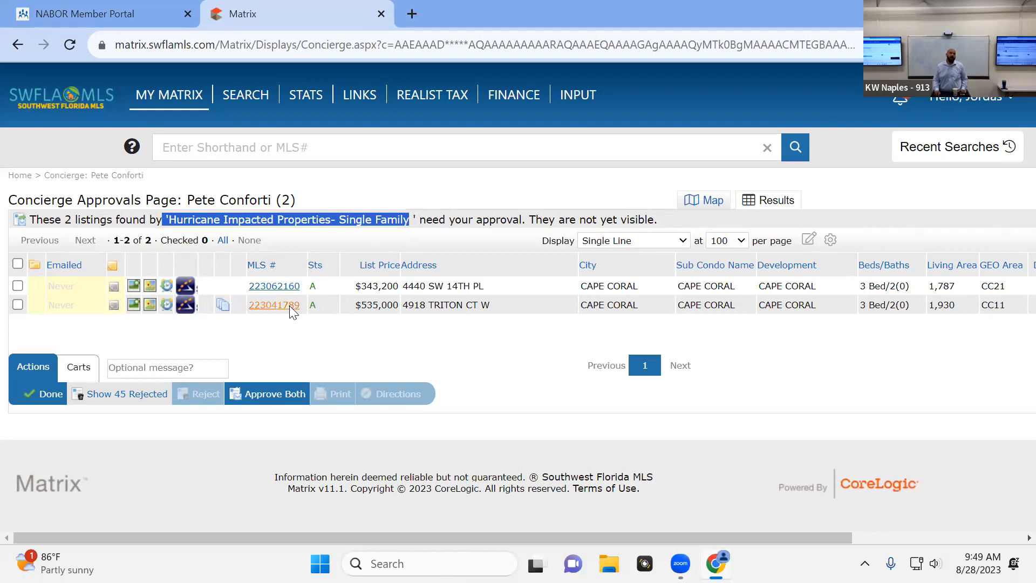
{"action": "left_click", "coordinate": [264, 287]}
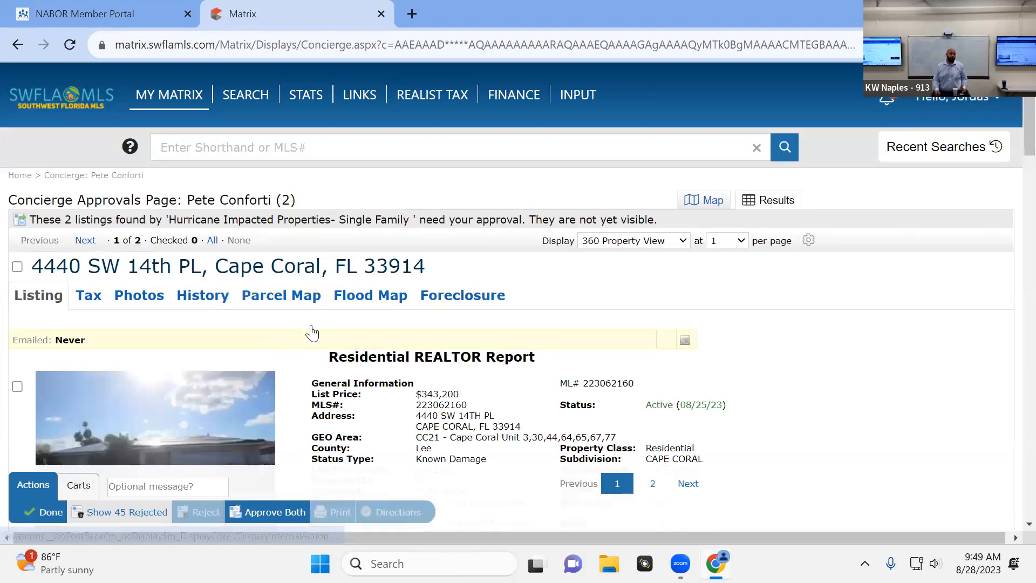
{"action": "scroll", "coordinate": [312, 333], "scroll_direction": "down", "scroll_amount": 4}
{"action": "left_click", "coordinate": [261, 232]}
{"action": "left_click", "coordinate": [262, 233]}
{"action": "left_click", "coordinate": [262, 233]}
{"action": "left_click", "coordinate": [262, 234]}
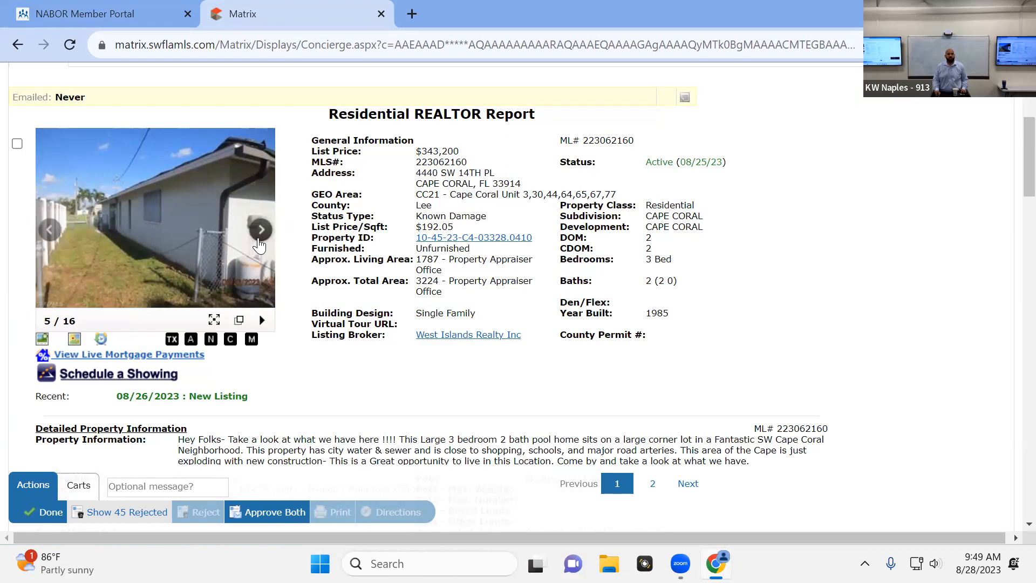
{"action": "left_click", "coordinate": [261, 231]}
{"action": "left_click", "coordinate": [261, 231]}
{"action": "left_click", "coordinate": [261, 231]}
{"action": "left_click", "coordinate": [261, 233]}
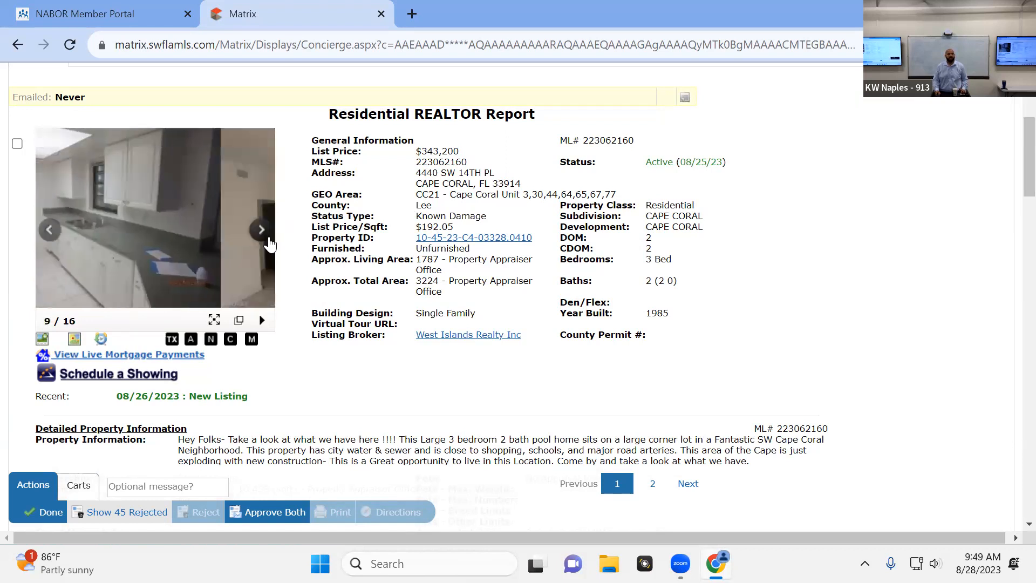
{"action": "left_click", "coordinate": [261, 233]}
{"action": "left_click", "coordinate": [262, 233]}
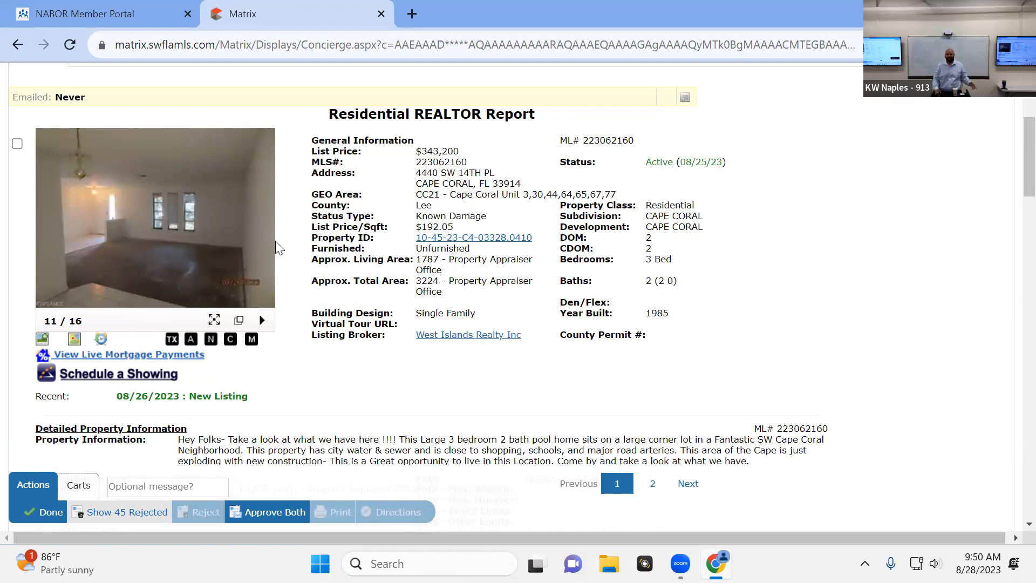
{"action": "scroll", "coordinate": [269, 227], "scroll_direction": "up", "scroll_amount": 2}
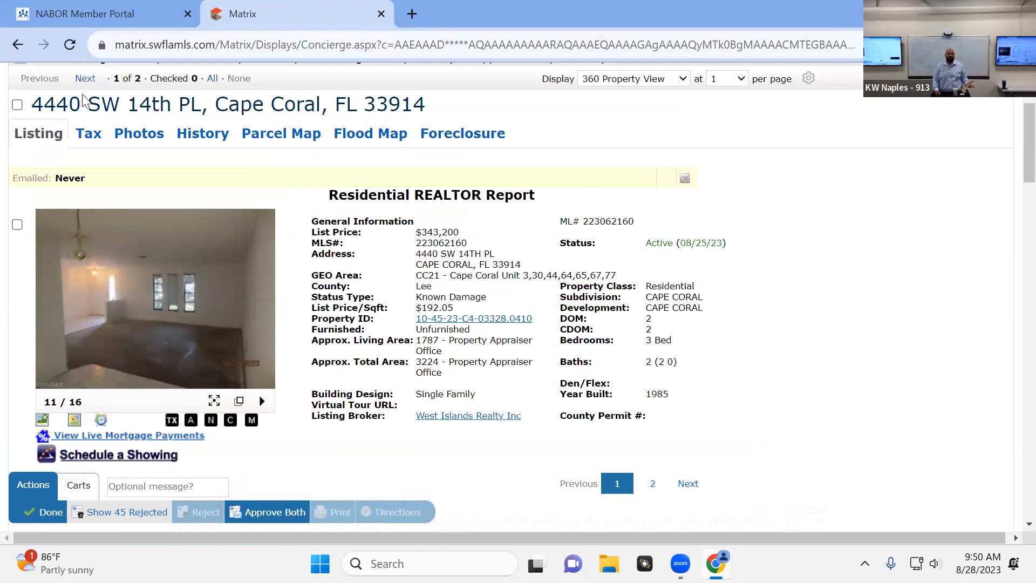
{"action": "mouse_move", "coordinate": [192, 357]}
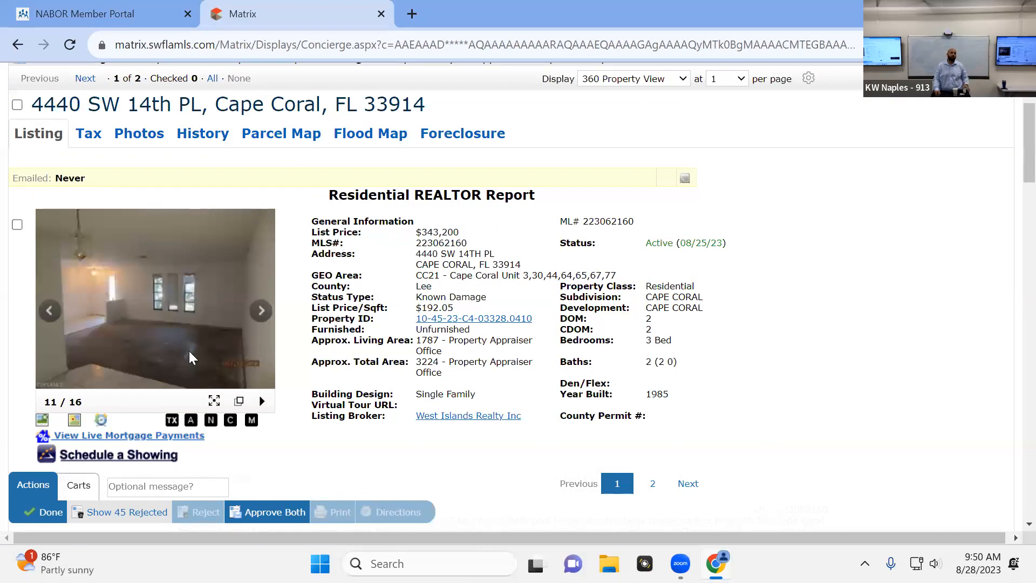
{"action": "left_click", "coordinate": [87, 81]}
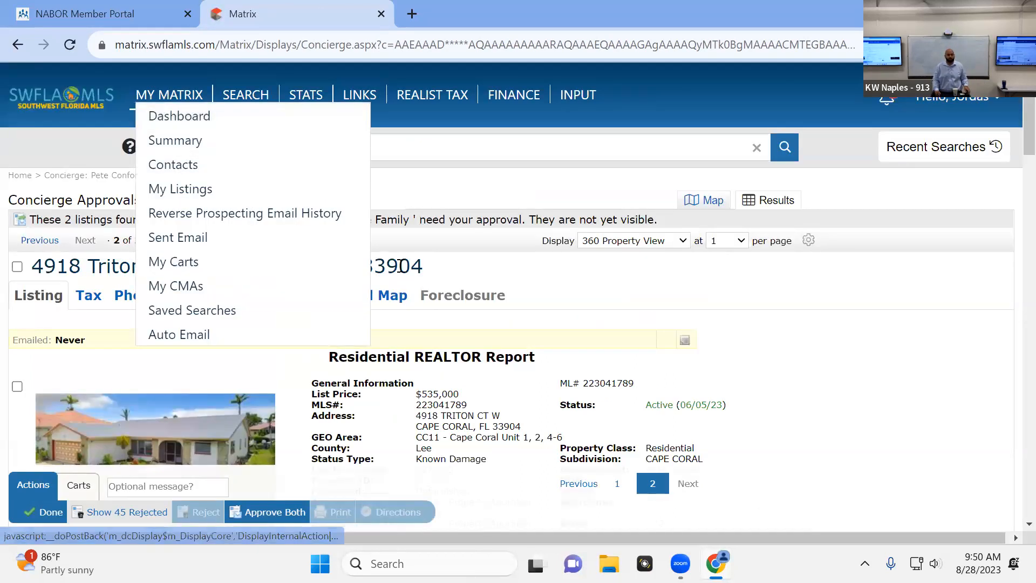
{"action": "scroll", "coordinate": [350, 384], "scroll_direction": "down", "scroll_amount": 2}
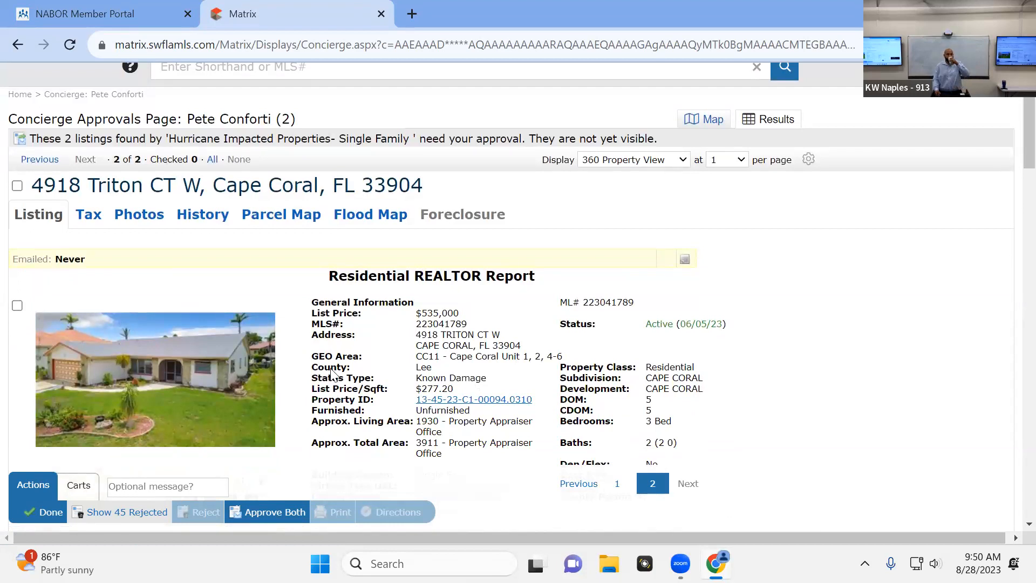
{"action": "scroll", "coordinate": [331, 375], "scroll_direction": "down", "scroll_amount": 2}
{"action": "left_click", "coordinate": [184, 344]}
{"action": "left_click", "coordinate": [786, 305]}
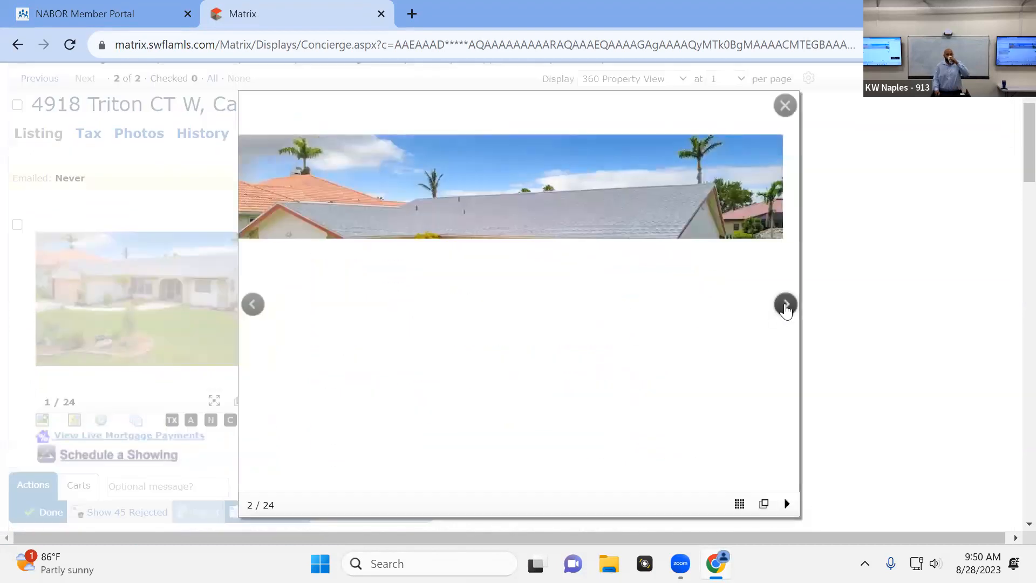
{"action": "left_click", "coordinate": [787, 307]}
{"action": "left_click", "coordinate": [786, 307]}
{"action": "left_click", "coordinate": [786, 307]}
{"action": "left_click", "coordinate": [785, 307]}
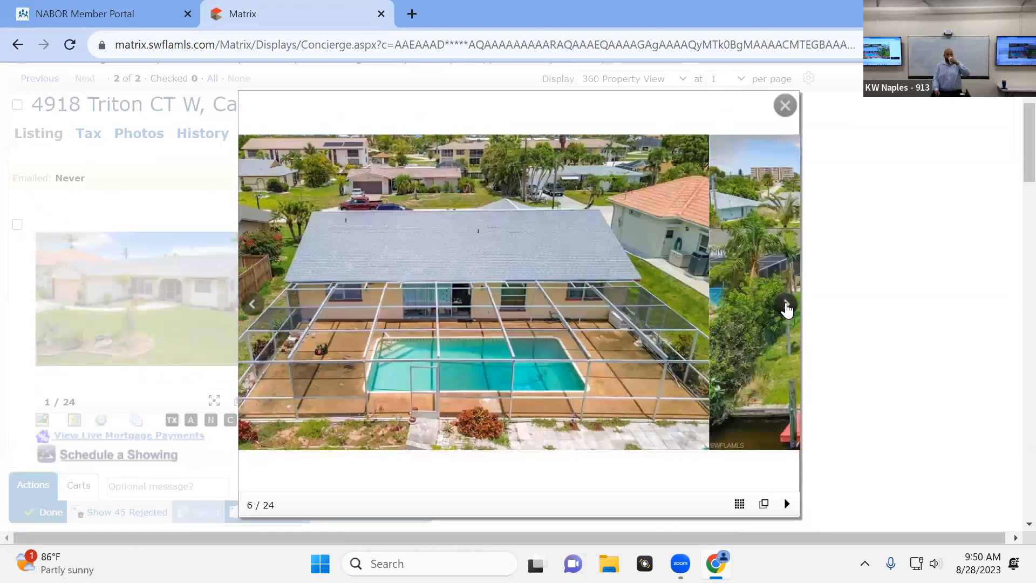
{"action": "left_click", "coordinate": [785, 307]}
{"action": "left_click", "coordinate": [785, 307]}
{"action": "left_click", "coordinate": [786, 307]}
{"action": "left_click", "coordinate": [785, 306]}
{"action": "left_click", "coordinate": [786, 307]}
{"action": "left_click", "coordinate": [786, 306]}
{"action": "left_click", "coordinate": [785, 306]}
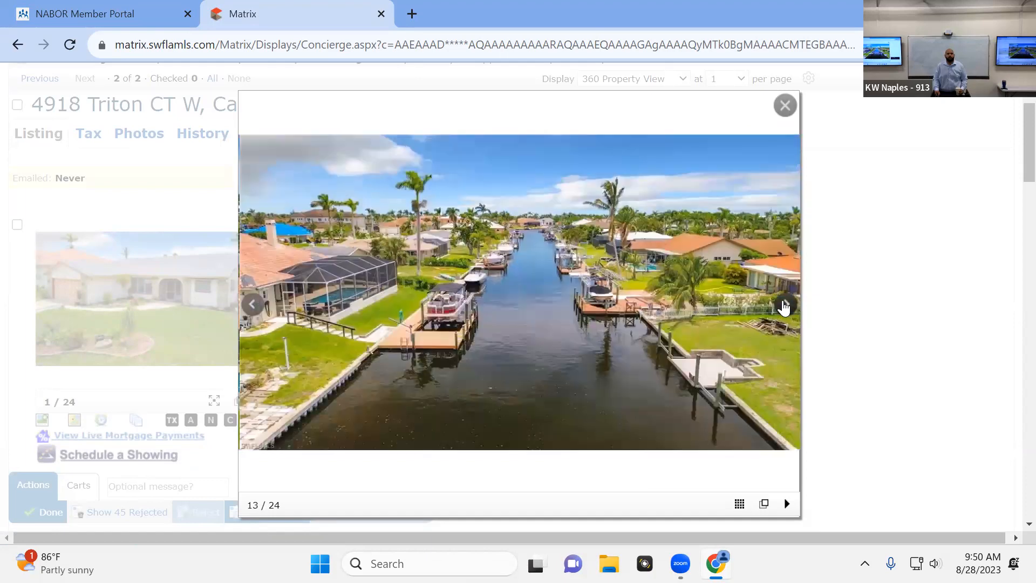
{"action": "left_click", "coordinate": [785, 306]}
{"action": "left_click", "coordinate": [785, 307]}
{"action": "left_click", "coordinate": [785, 306]}
{"action": "left_click", "coordinate": [786, 306]}
{"action": "left_click", "coordinate": [785, 307]}
{"action": "left_click", "coordinate": [785, 306]}
{"action": "left_click", "coordinate": [786, 307]}
{"action": "left_click", "coordinate": [785, 306]}
{"action": "left_click", "coordinate": [785, 307]}
{"action": "left_click", "coordinate": [785, 306]}
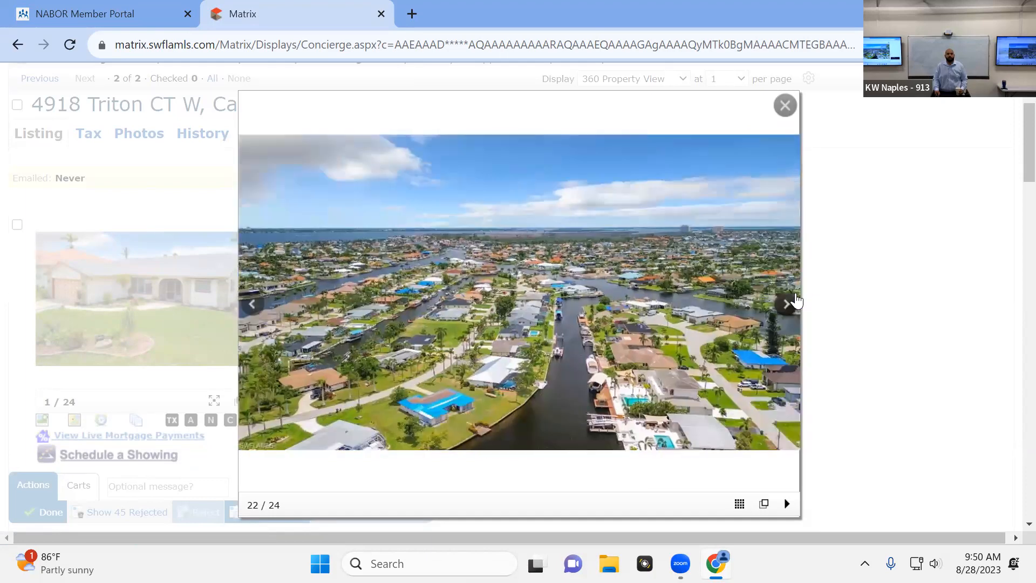
{"action": "left_click", "coordinate": [822, 279]}
{"action": "scroll", "coordinate": [413, 258], "scroll_direction": "down", "scroll_amount": 6}
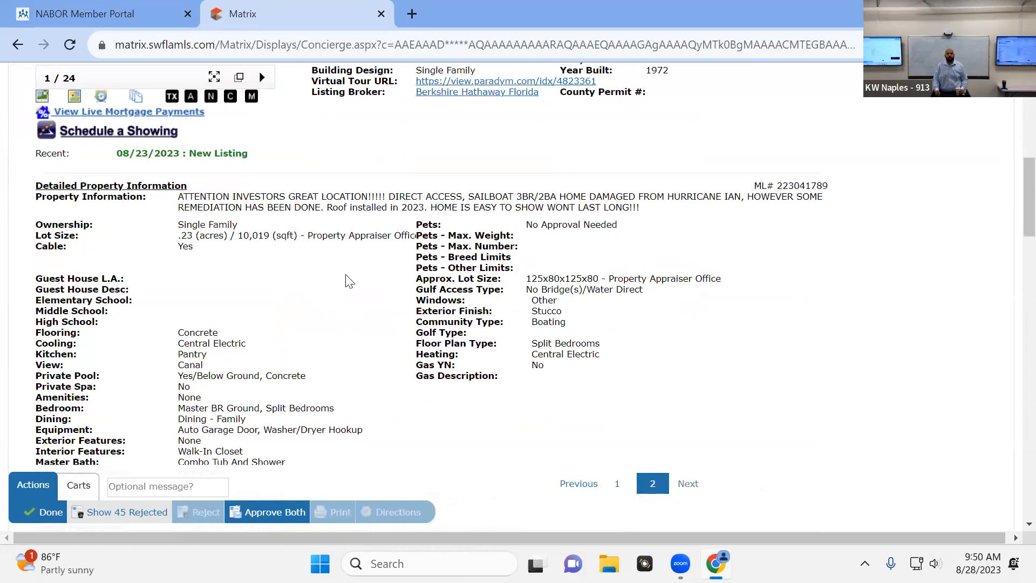
Select all pending concierge listings and approve them for the contact
{"action": "scroll", "coordinate": [349, 281], "scroll_direction": "up", "scroll_amount": 10}
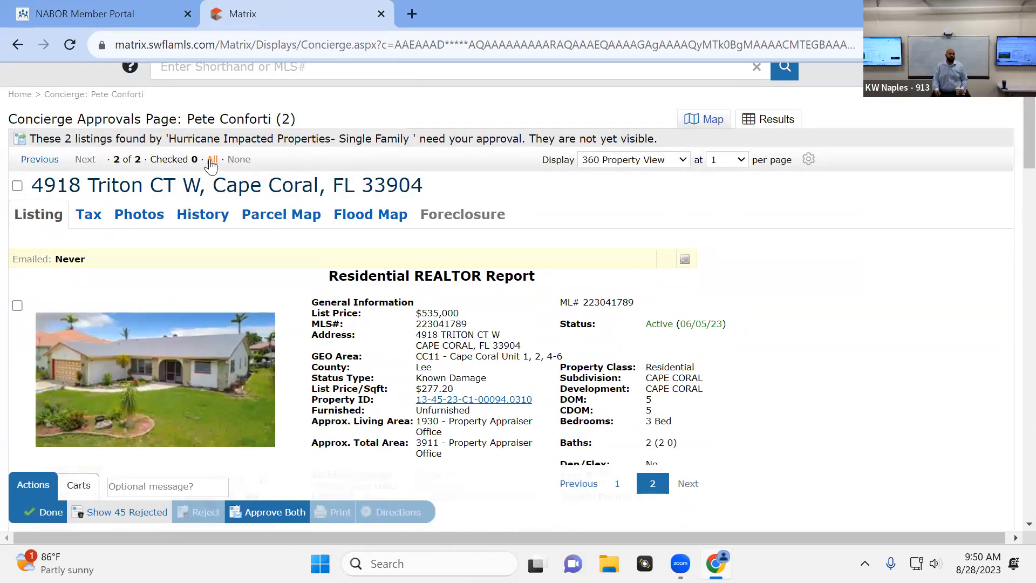
{"action": "left_click", "coordinate": [210, 160]}
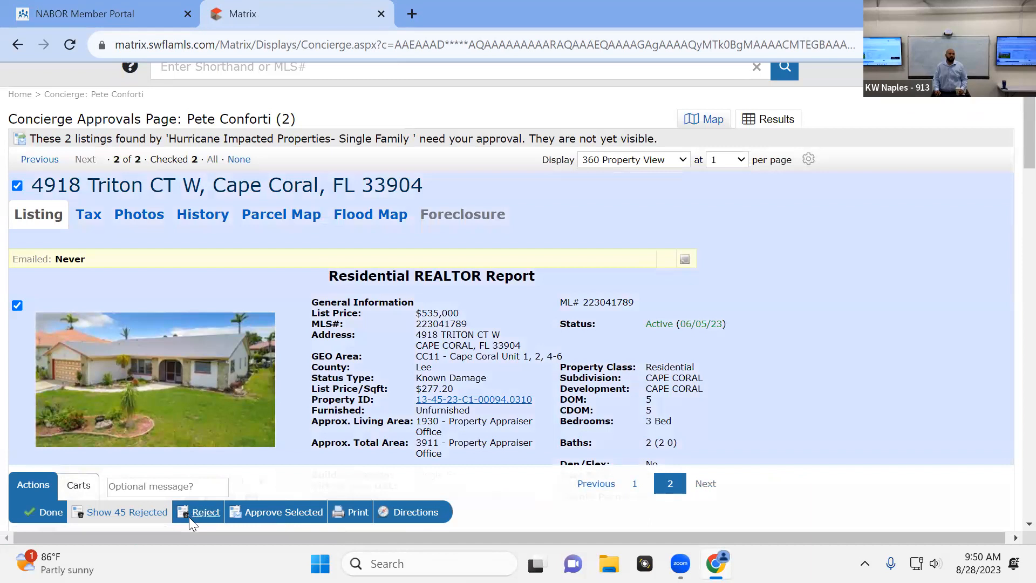
{"action": "left_click", "coordinate": [288, 522]}
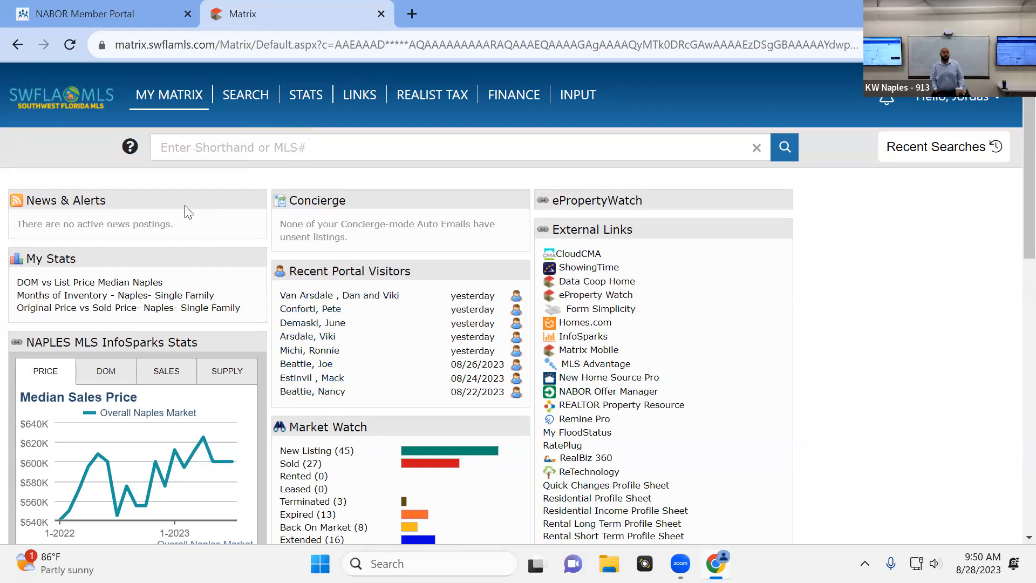
Review the dashboard's recent portal visitors and market watch sections, and open the first visitor's contact record
{"action": "left_click_drag", "start_coordinate": [354, 270], "coordinate": [443, 266]}
{"action": "scroll", "coordinate": [618, 380], "scroll_direction": "down", "scroll_amount": 3}
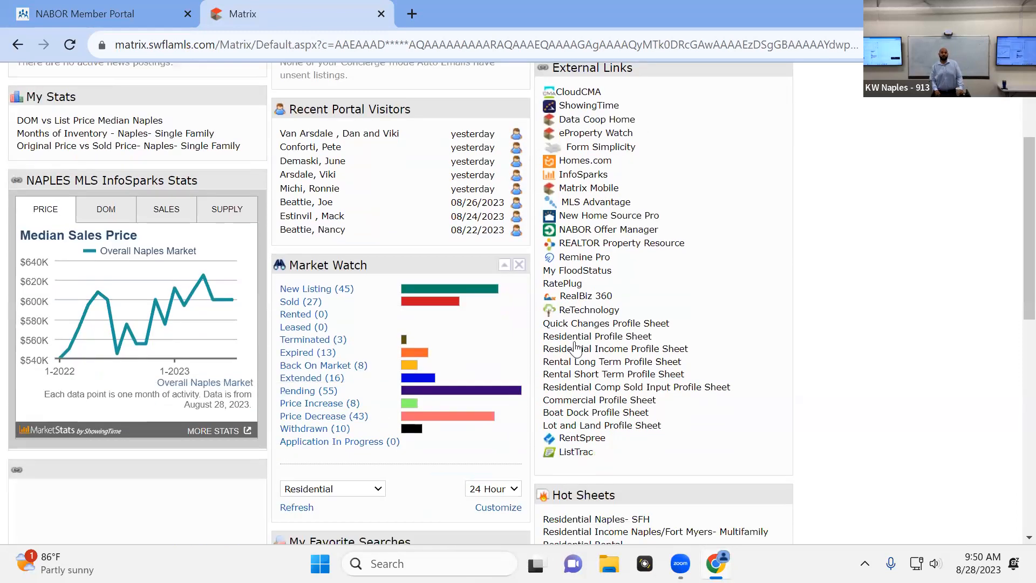
{"action": "scroll", "coordinate": [618, 380], "scroll_direction": "up", "scroll_amount": 3}
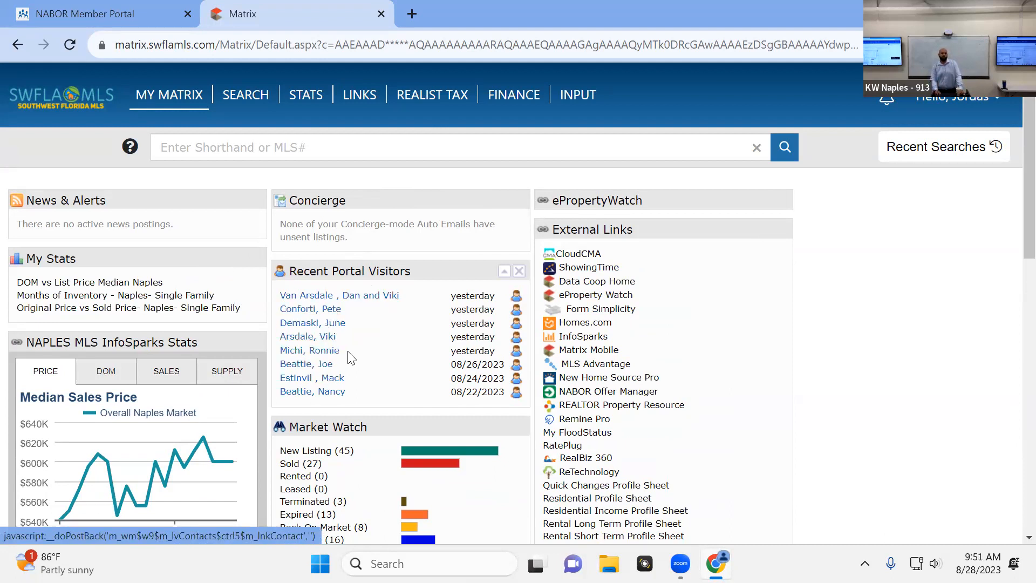
{"action": "left_click", "coordinate": [380, 303]}
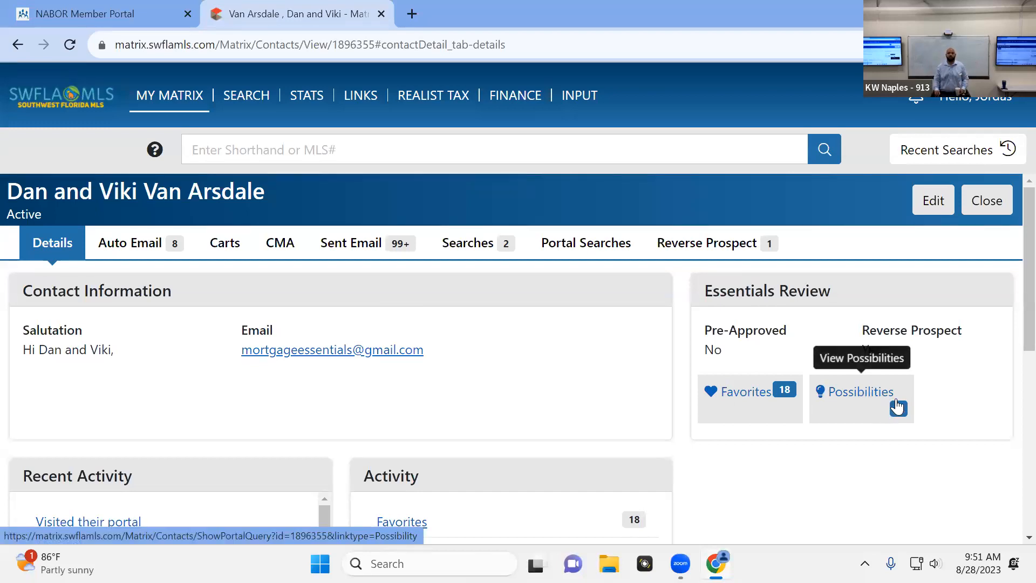
Examine the contact's recent activity, view their client portal from the latest visit entry, and return to the contact record
{"action": "scroll", "coordinate": [544, 207], "scroll_direction": "down", "scroll_amount": 3}
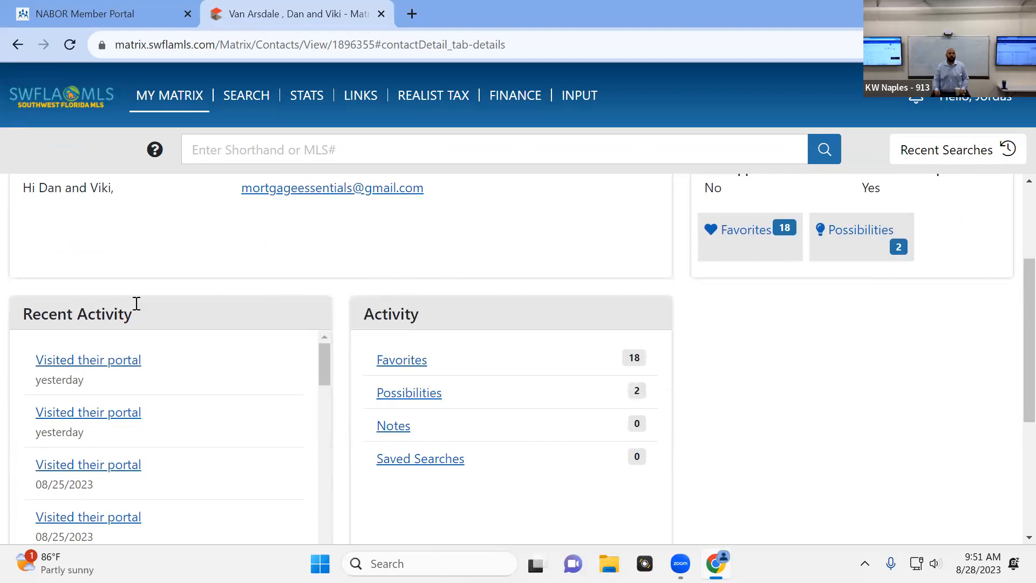
{"action": "left_click", "coordinate": [95, 366]}
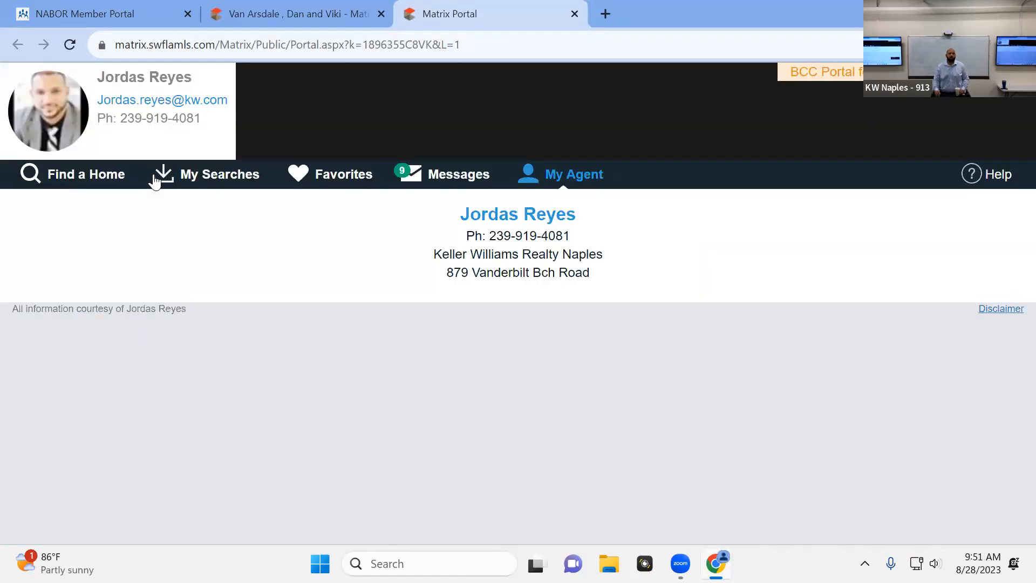
{"action": "left_click", "coordinate": [575, 14]}
{"action": "scroll", "coordinate": [270, 248], "scroll_direction": "up", "scroll_amount": 3}
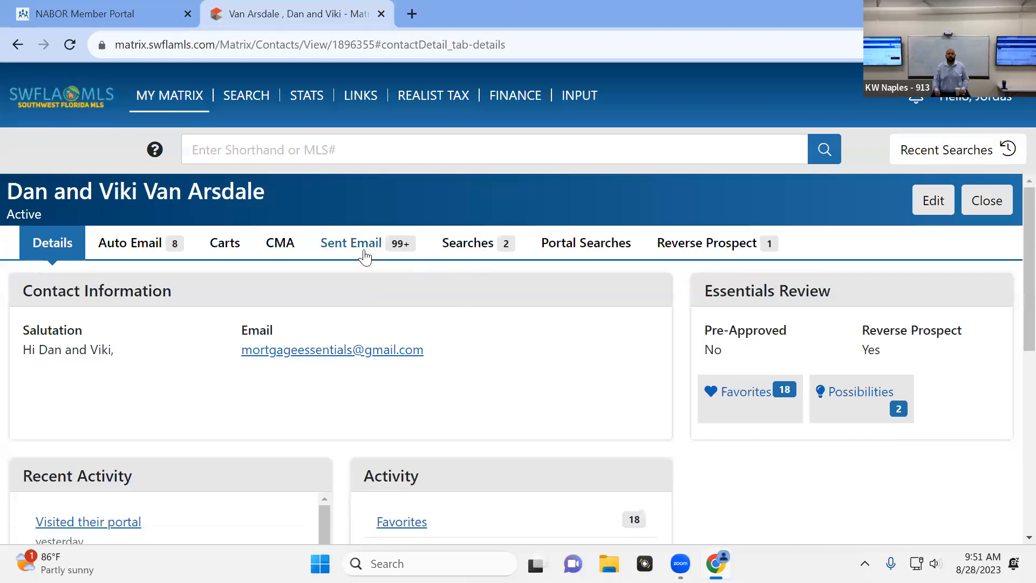
Review the contact's sent emails, view the updated listing in the newest seller-financed properties email, and return to the dashboard
{"action": "left_click", "coordinate": [363, 254]}
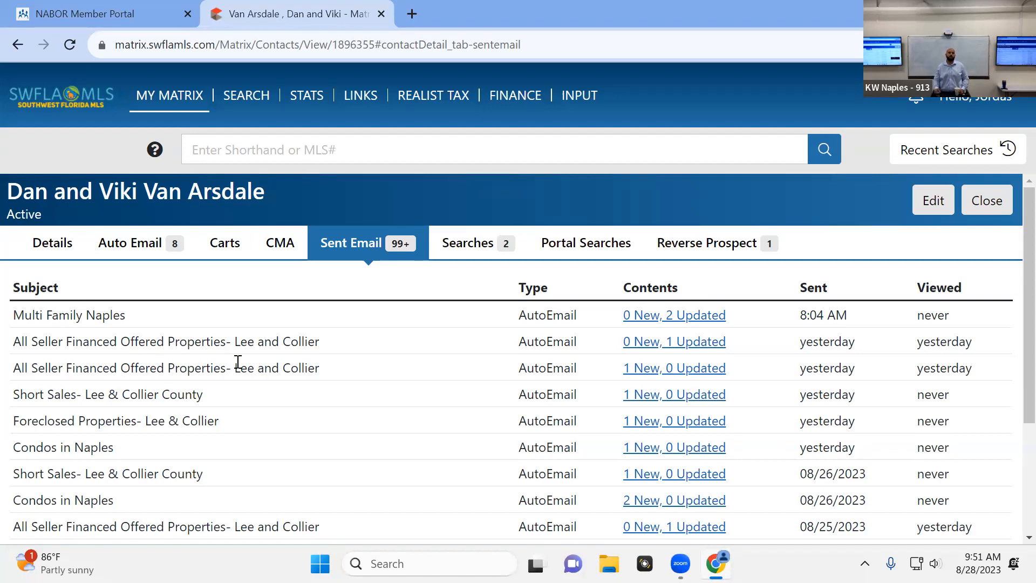
{"action": "left_click", "coordinate": [690, 341]}
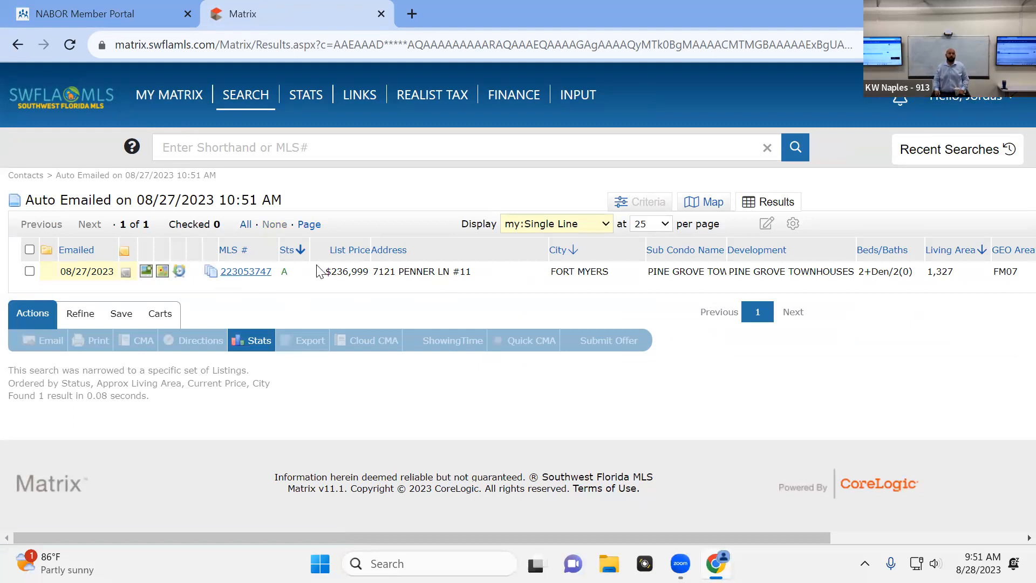
{"action": "left_click", "coordinate": [16, 46]}
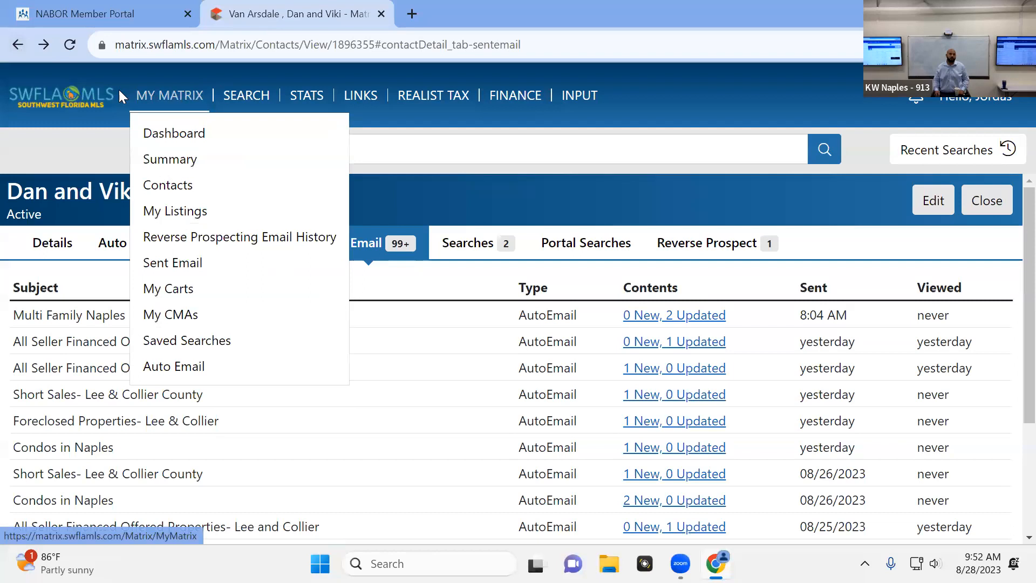
{"action": "left_click", "coordinate": [174, 96]}
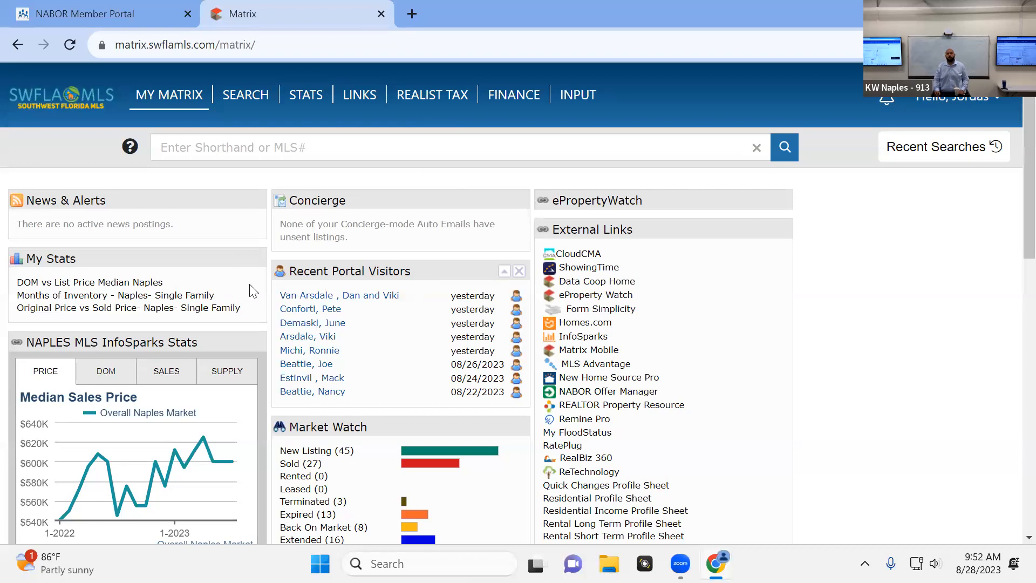
Look over the saved searches list and the auto emails list
{"action": "mouse_move", "coordinate": [241, 101]}
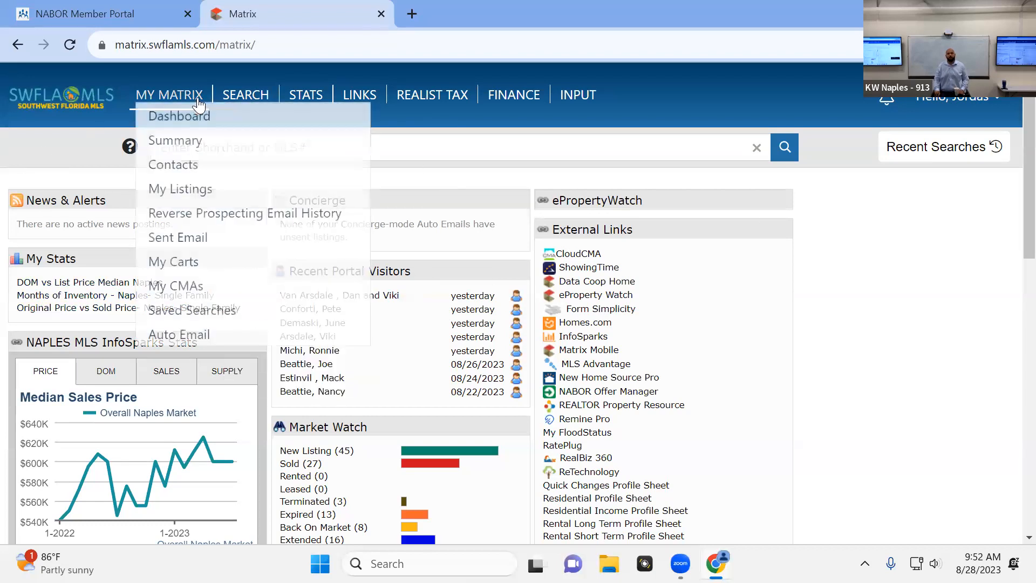
{"action": "mouse_move", "coordinate": [188, 102]}
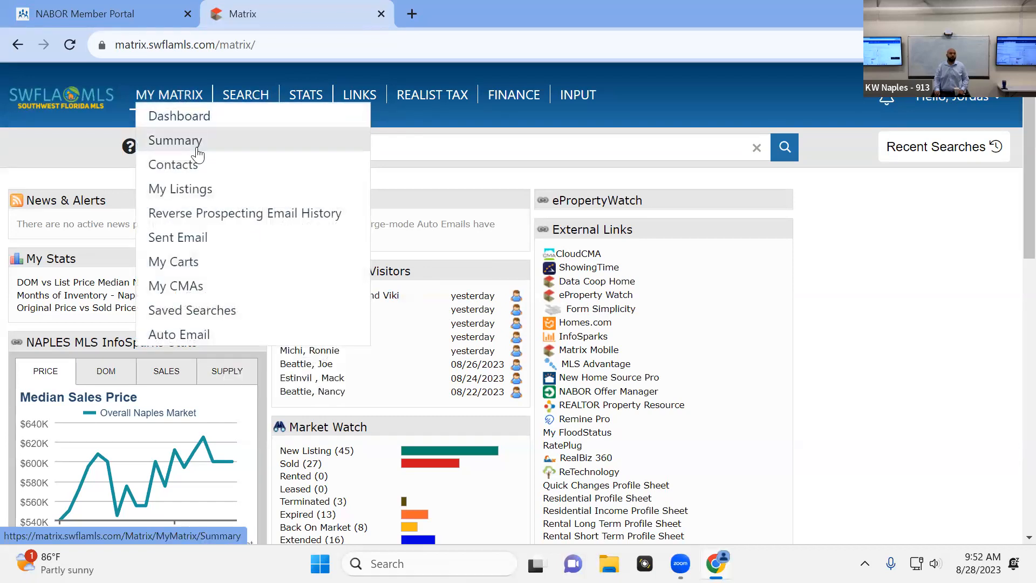
{"action": "left_click", "coordinate": [230, 314]}
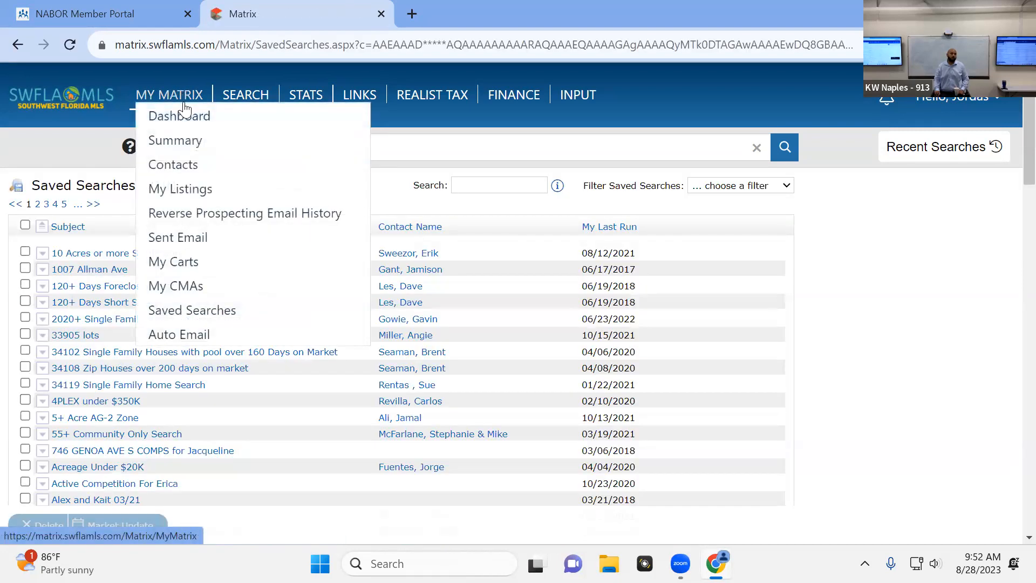
{"action": "left_click", "coordinate": [194, 333]}
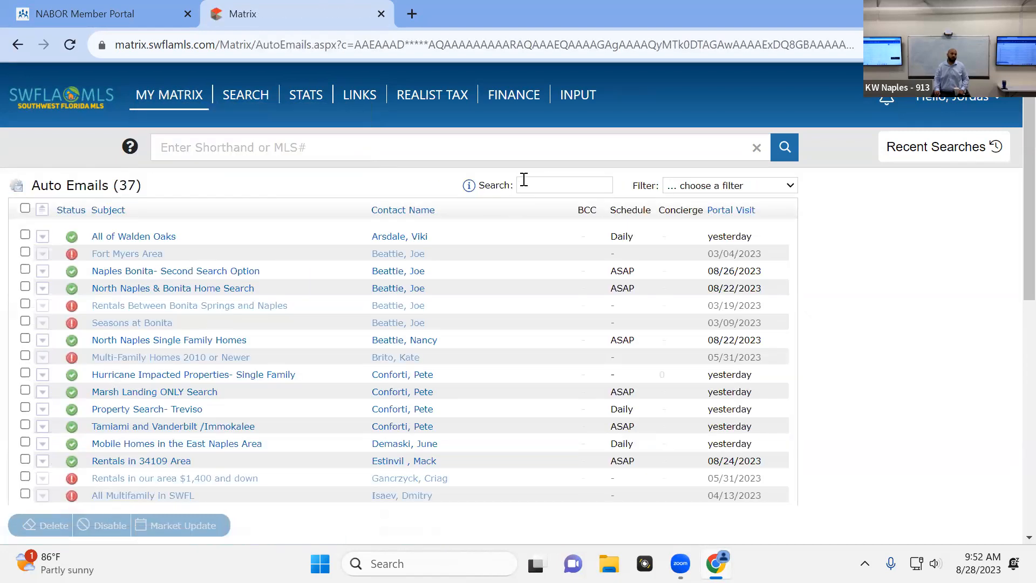
{"action": "left_click", "coordinate": [538, 181]}
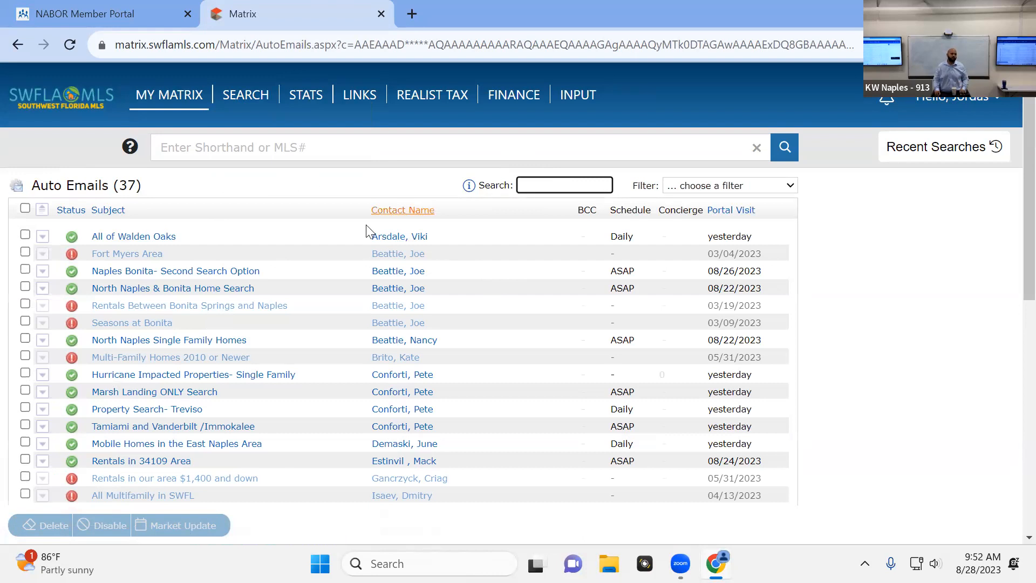
Search the saved searches for "test" and show the results of the Test SEarch GGC search
{"action": "mouse_move", "coordinate": [172, 102]}
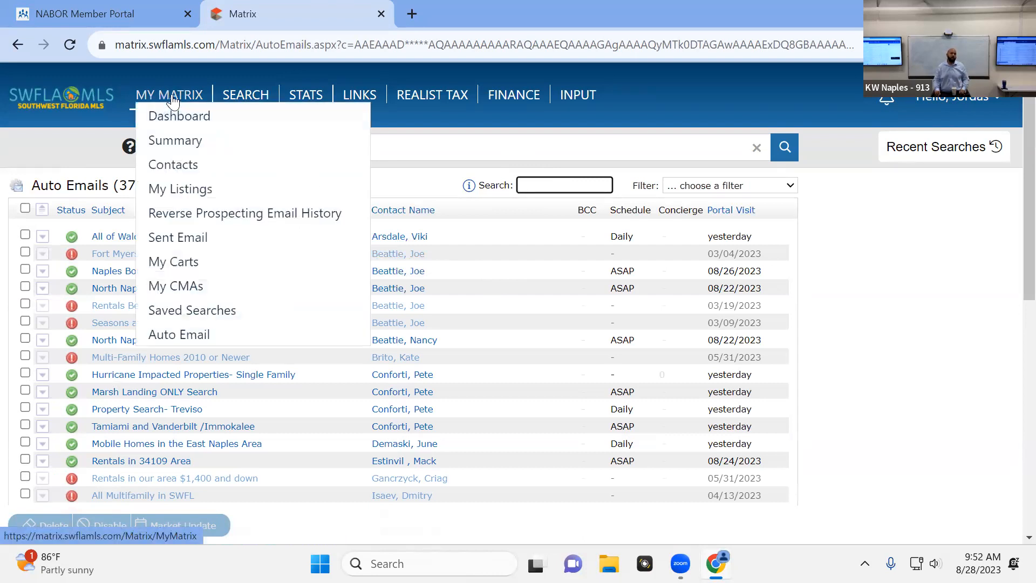
{"action": "left_click", "coordinate": [242, 319]}
{"action": "left_click", "coordinate": [484, 182]}
{"action": "type", "text": "test"}
{"action": "key", "text": "Return"}
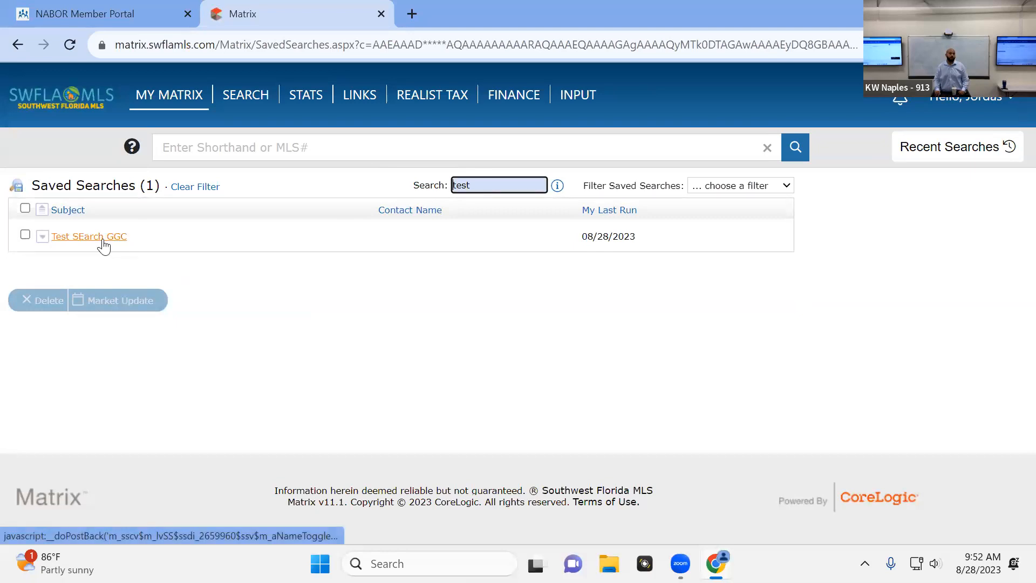
{"action": "left_click", "coordinate": [103, 242]}
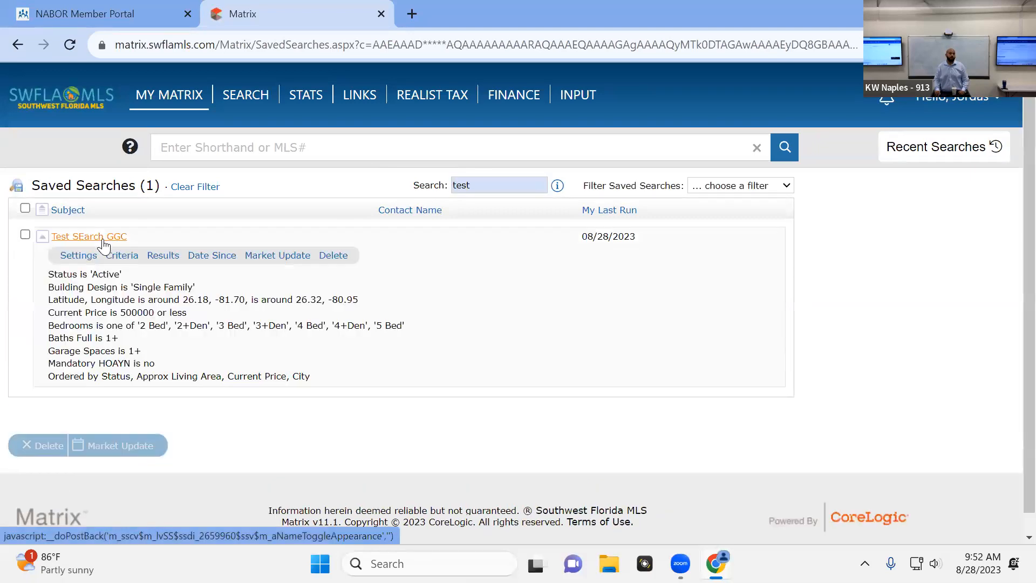
{"action": "left_click", "coordinate": [176, 260]}
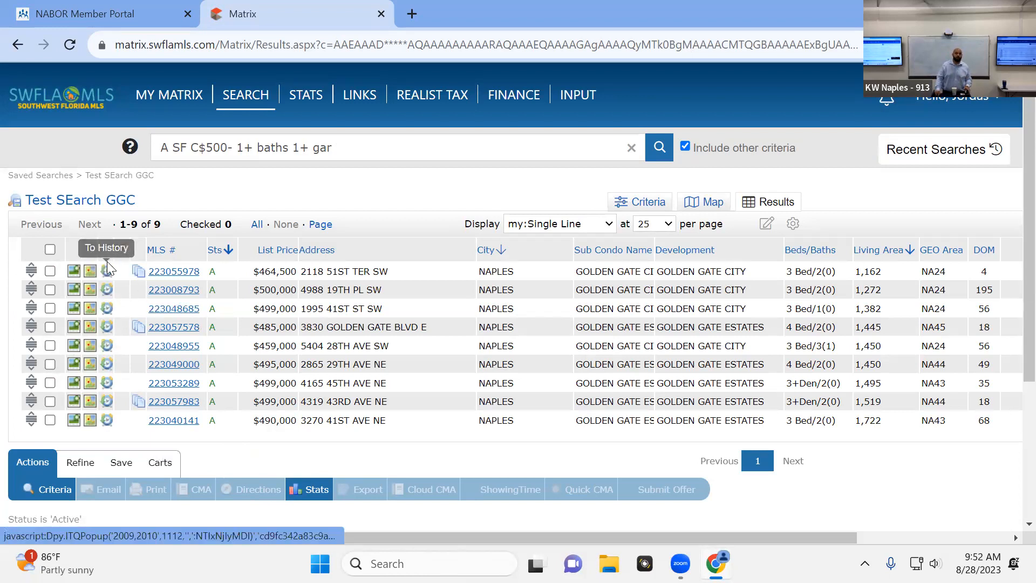
Narrow the search results to the first two listings and return to the full Test SEarch GGC results
{"action": "left_click", "coordinate": [49, 271]}
{"action": "left_click", "coordinate": [50, 290]}
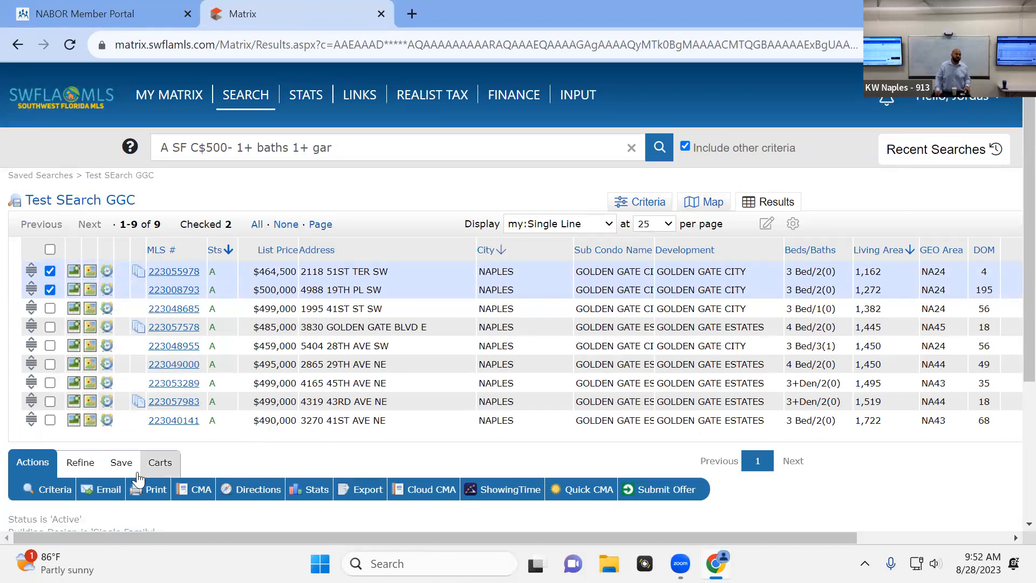
{"action": "left_click", "coordinate": [88, 470]}
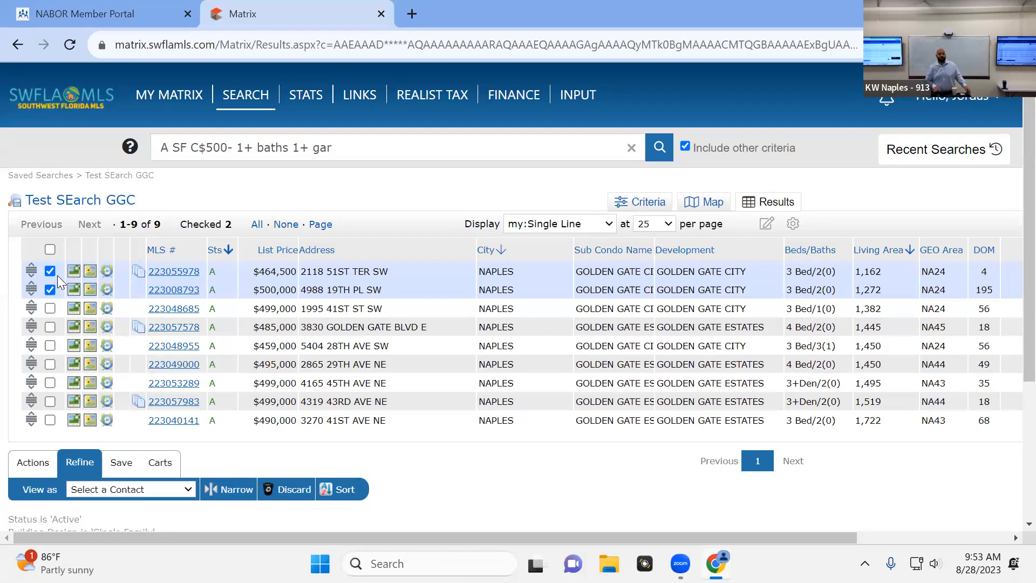
{"action": "left_click", "coordinate": [231, 490]}
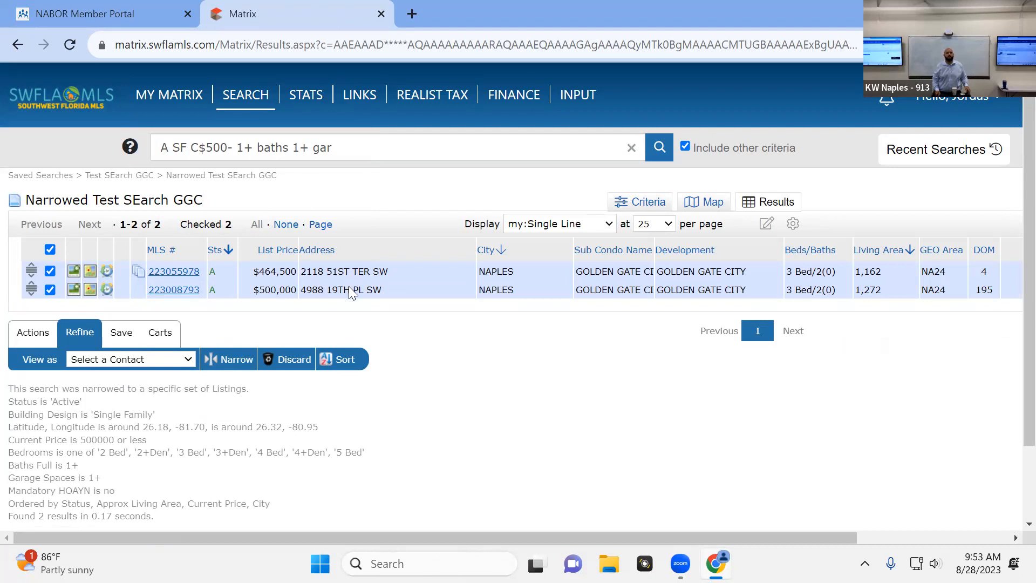
{"action": "left_click", "coordinate": [123, 180]}
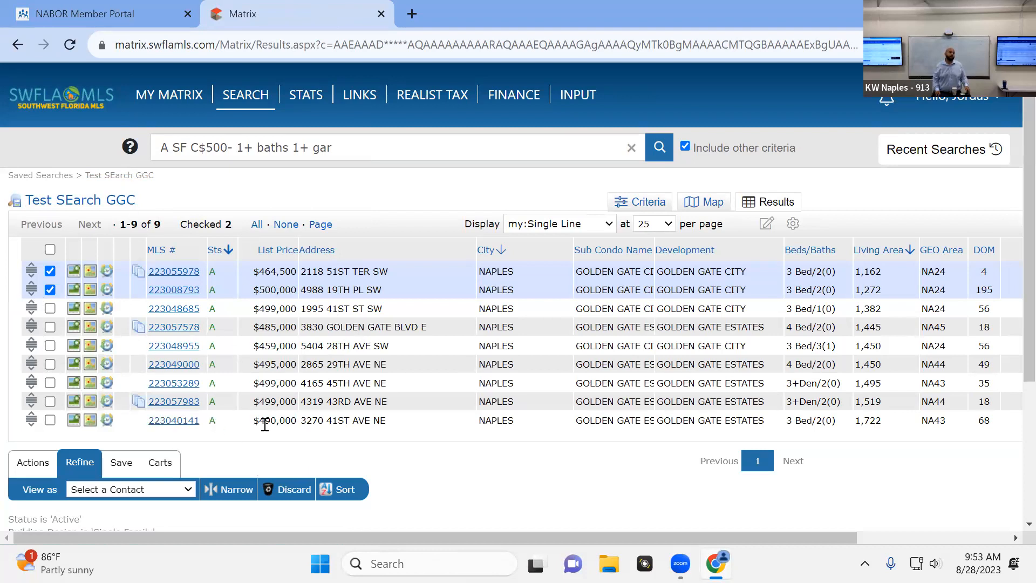
Discard the first two listings from the results, revert the search once, and discard the same two listings again
{"action": "left_click", "coordinate": [294, 491]}
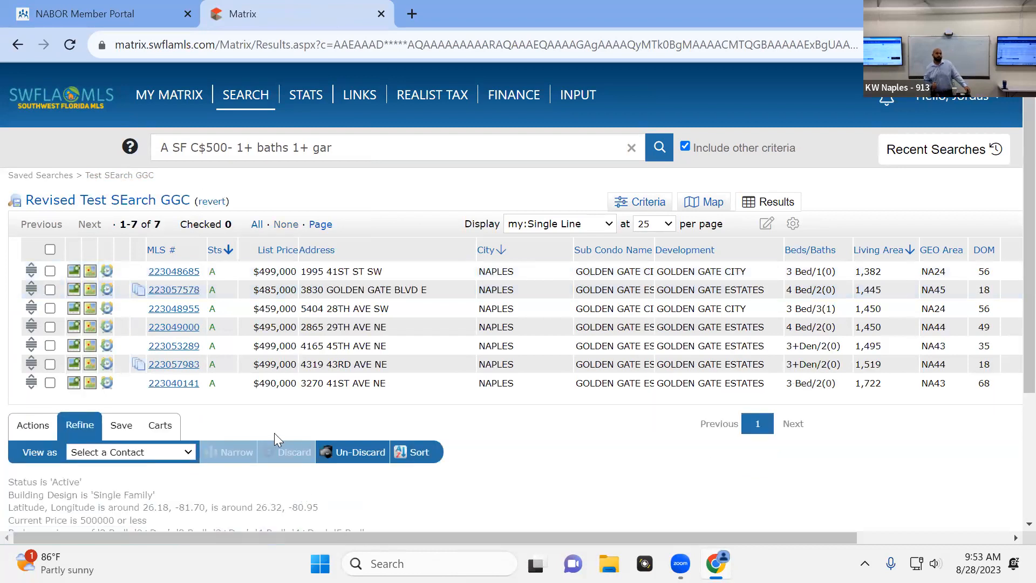
{"action": "left_click", "coordinate": [212, 201]}
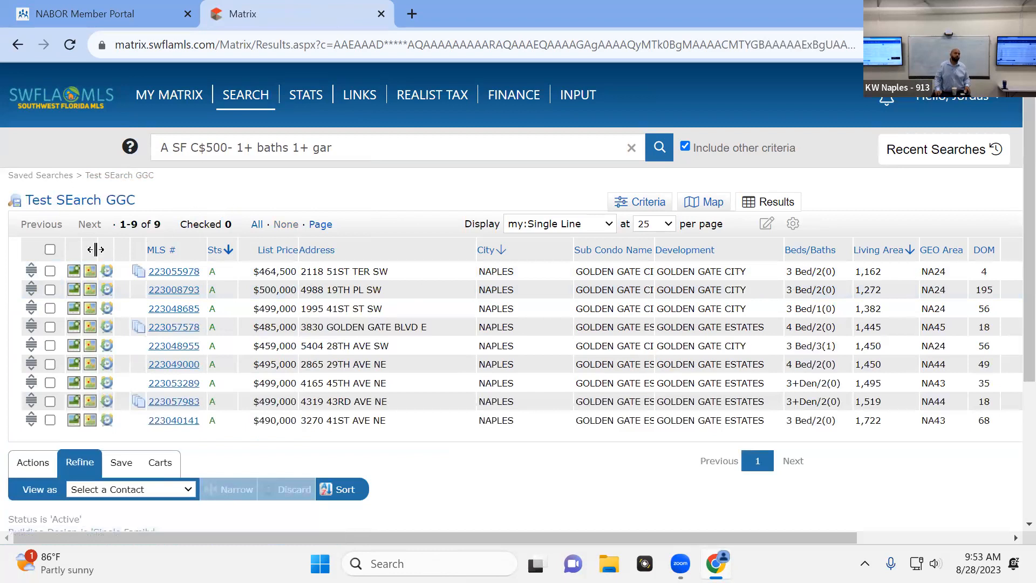
{"action": "left_click", "coordinate": [49, 271]}
{"action": "left_click", "coordinate": [50, 290]}
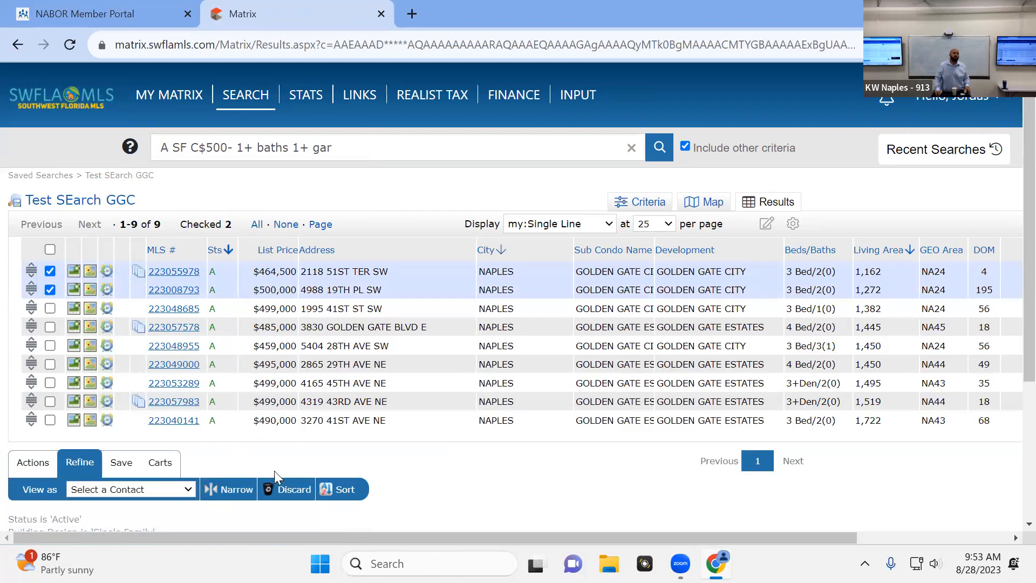
{"action": "left_click", "coordinate": [291, 491]}
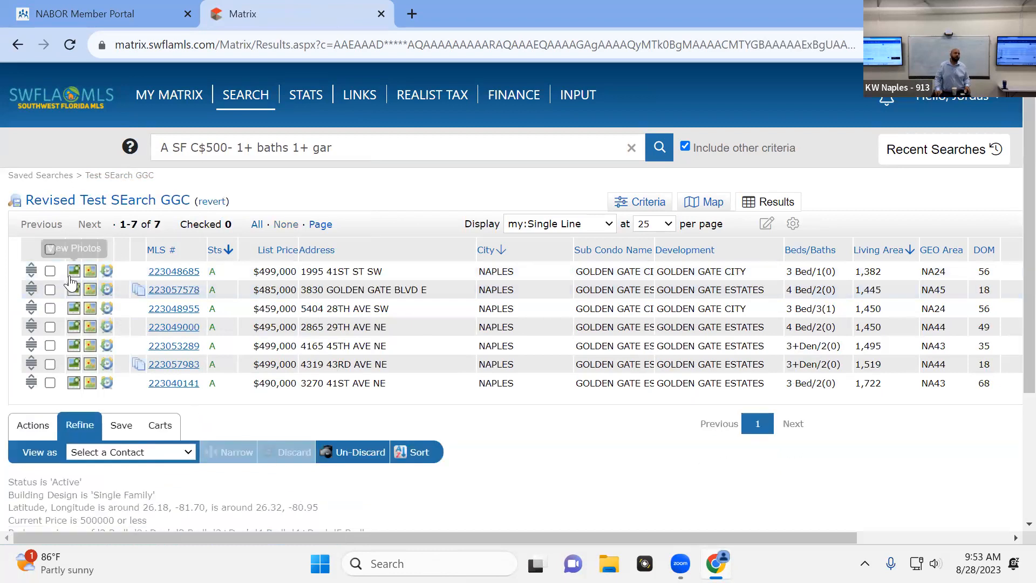
Select all remaining listings in the revised results and show the options for saving the search
{"action": "left_click", "coordinate": [52, 252]}
{"action": "left_click", "coordinate": [121, 425]}
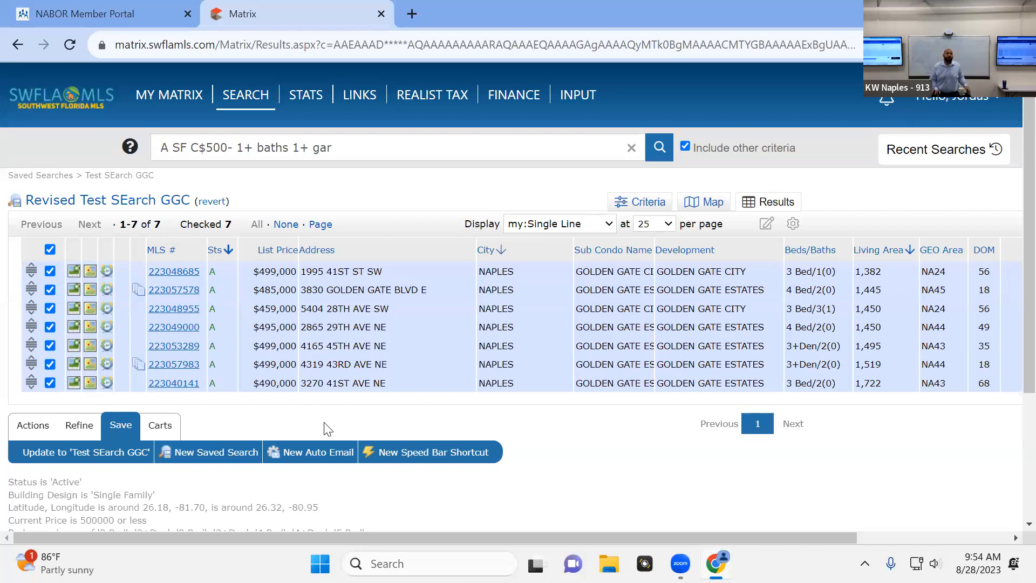
In the auto emails list, select All of Walden Oaks to examine the delete and disable options, and return to the search results
{"action": "mouse_move", "coordinate": [144, 96]}
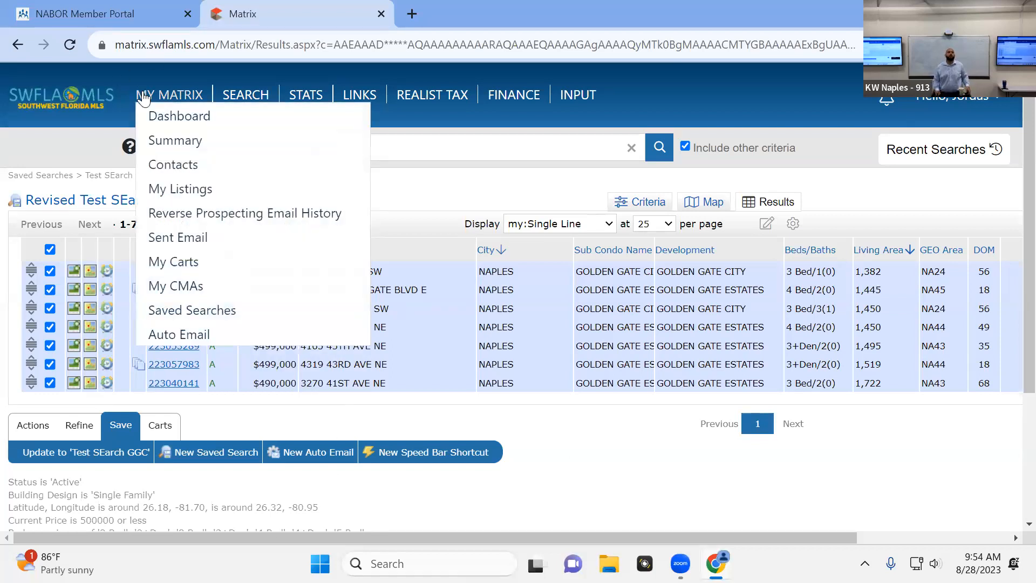
{"action": "left_click", "coordinate": [173, 336]}
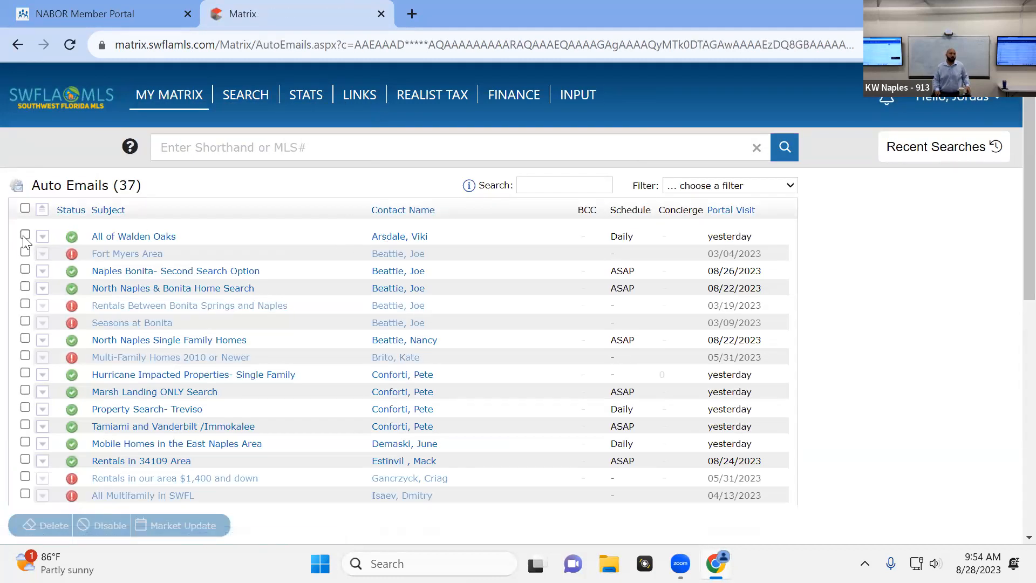
{"action": "left_click", "coordinate": [25, 235]}
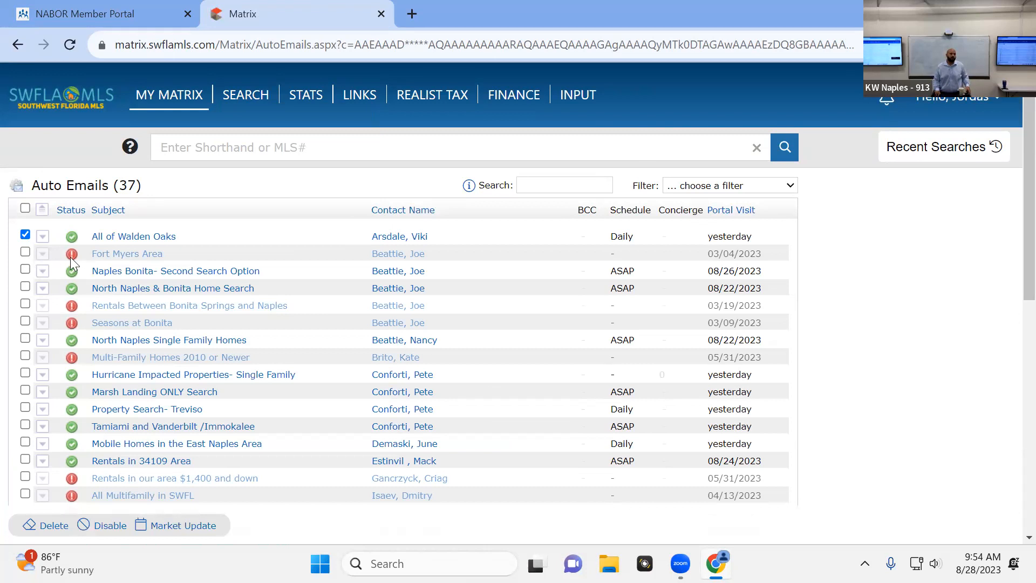
{"action": "mouse_move", "coordinate": [72, 263]}
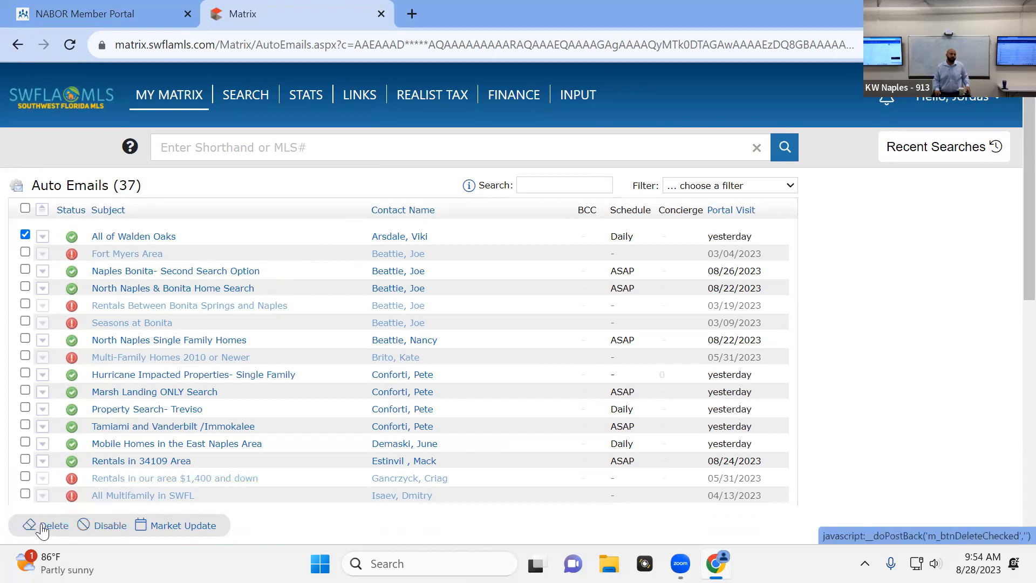
{"action": "left_click", "coordinate": [18, 44]}
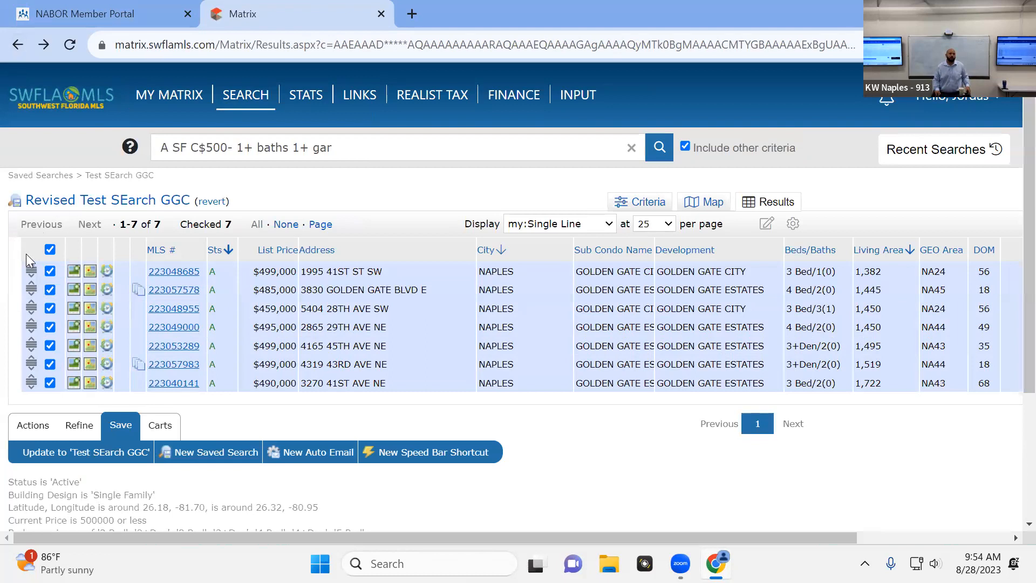
Send all listings in the revised results to ShowingTime and add them to the ShowingCart
{"action": "left_click", "coordinate": [50, 249]}
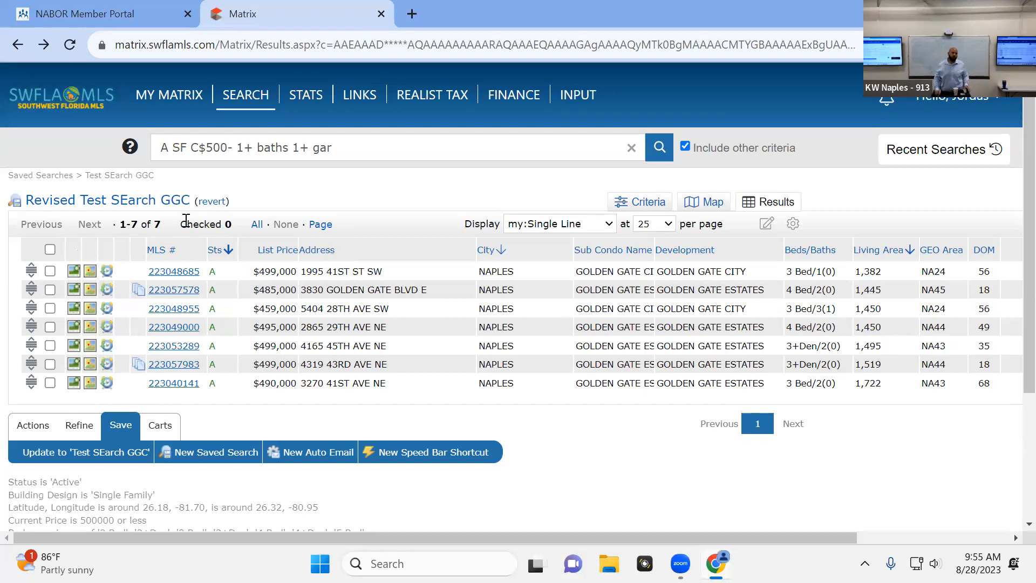
{"action": "left_click", "coordinate": [50, 250]}
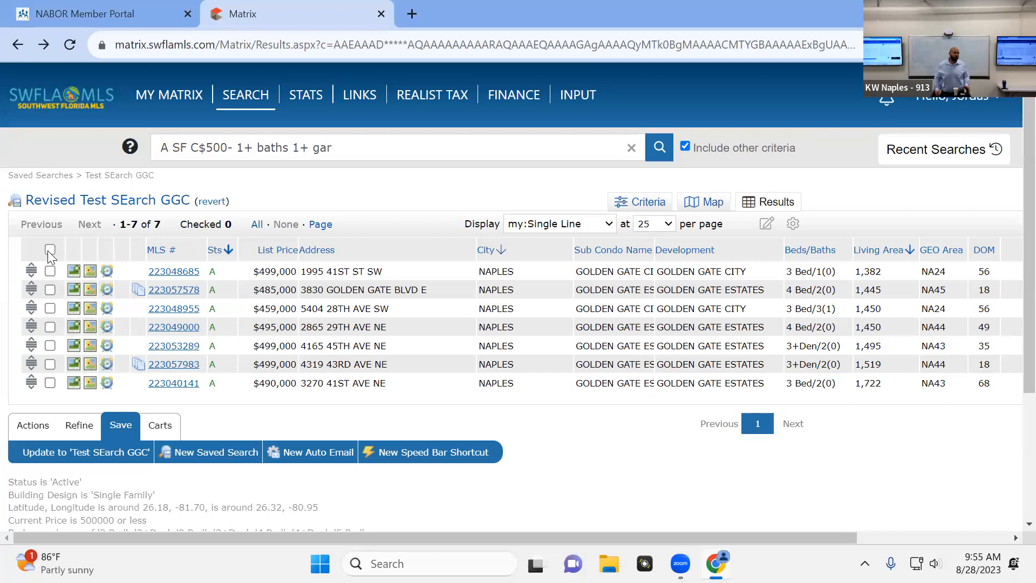
{"action": "left_click", "coordinate": [24, 427]}
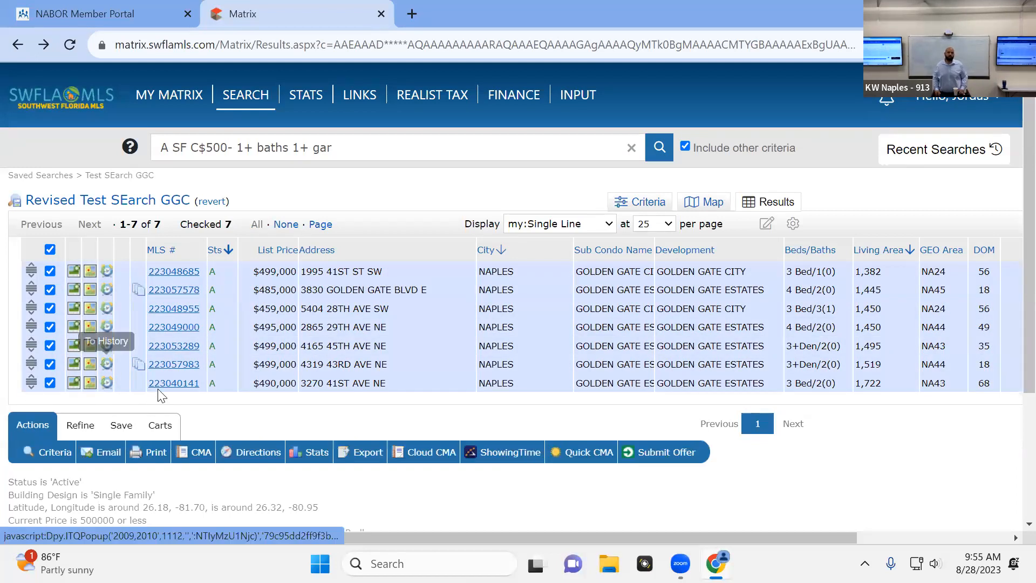
{"action": "left_click", "coordinate": [512, 451]}
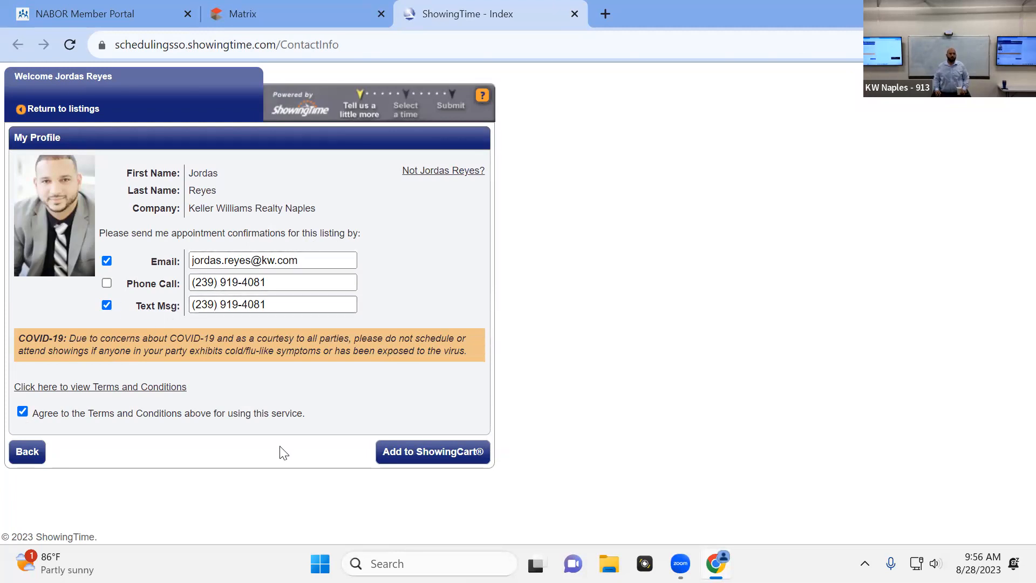
{"action": "left_click", "coordinate": [452, 465]}
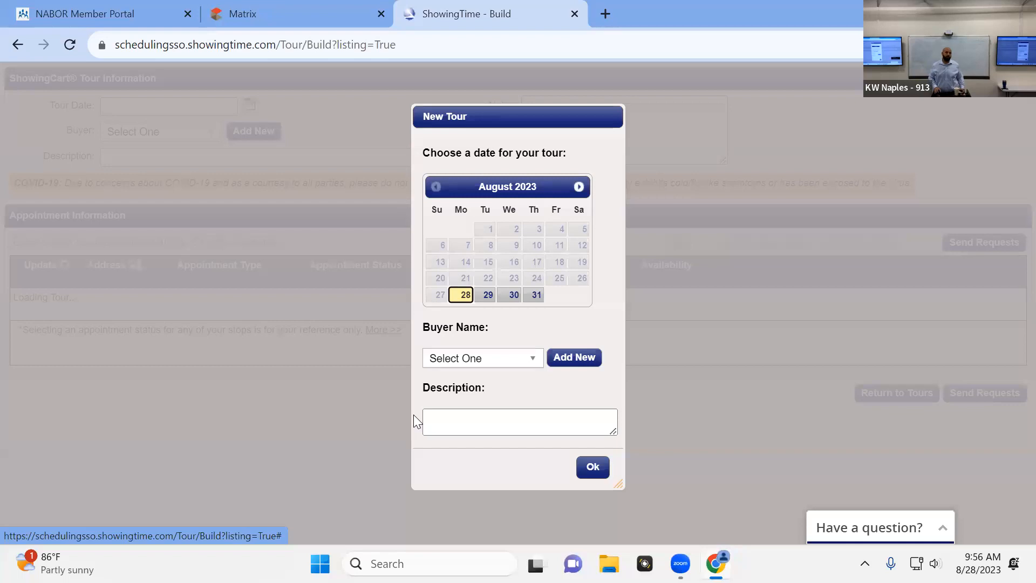
Set the new tour's date to September 2, 2023, and look through the buyer name options
{"action": "left_click", "coordinate": [579, 187]}
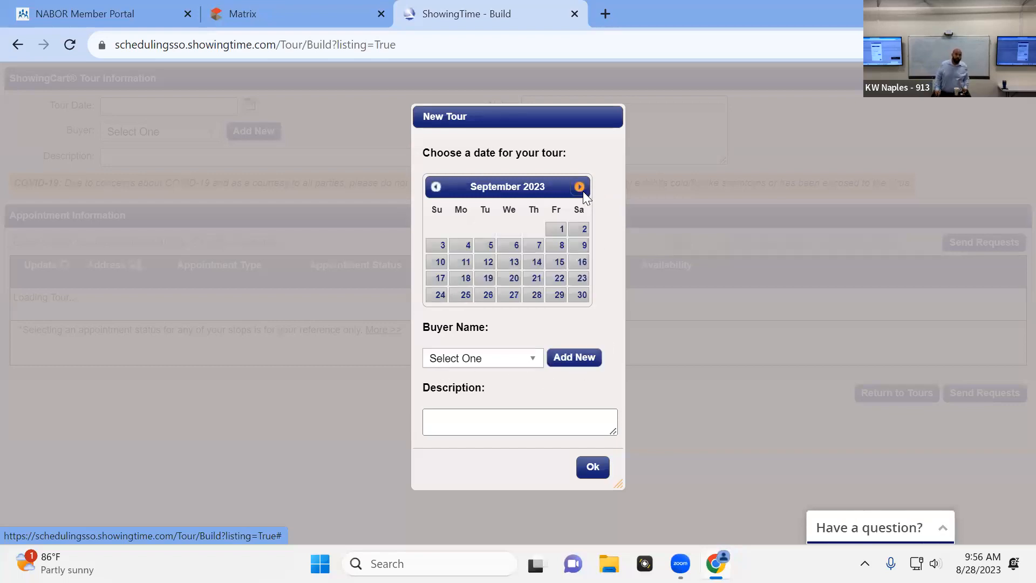
{"action": "left_click", "coordinate": [589, 229]}
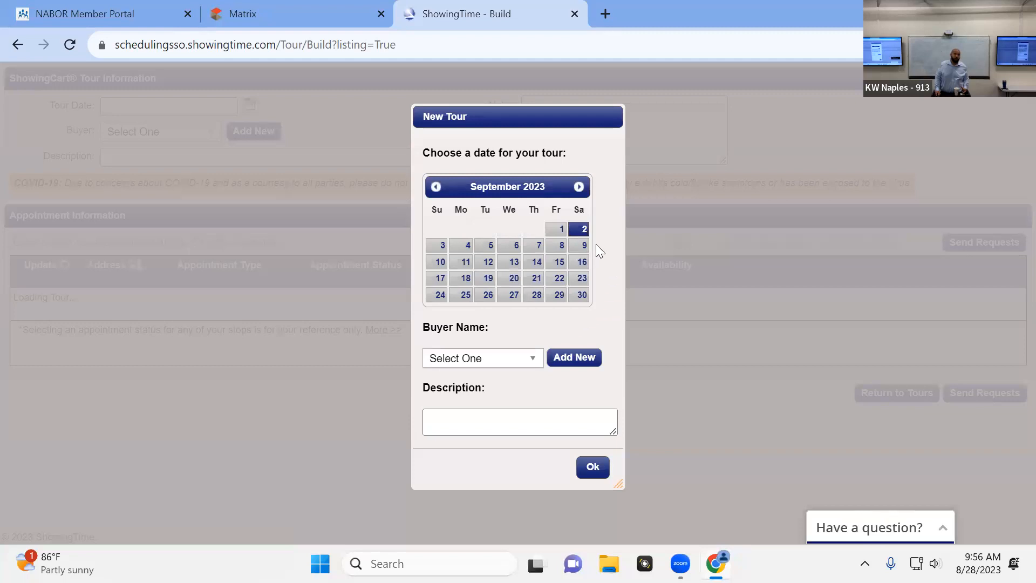
{"action": "left_click", "coordinate": [504, 365]}
{"action": "scroll", "coordinate": [490, 433], "scroll_direction": "down", "scroll_amount": 5}
{"action": "scroll", "coordinate": [498, 459], "scroll_direction": "up", "scroll_amount": 5}
{"action": "scroll", "coordinate": [501, 454], "scroll_direction": "down", "scroll_amount": 5}
{"action": "scroll", "coordinate": [508, 434], "scroll_direction": "up", "scroll_amount": 5}
{"action": "scroll", "coordinate": [511, 421], "scroll_direction": "down", "scroll_amount": 5}
{"action": "left_click", "coordinate": [563, 327]}
Enter the buyer's first name followed by "Test Showings" as the new tour's description
{"action": "left_click", "coordinate": [509, 414]}
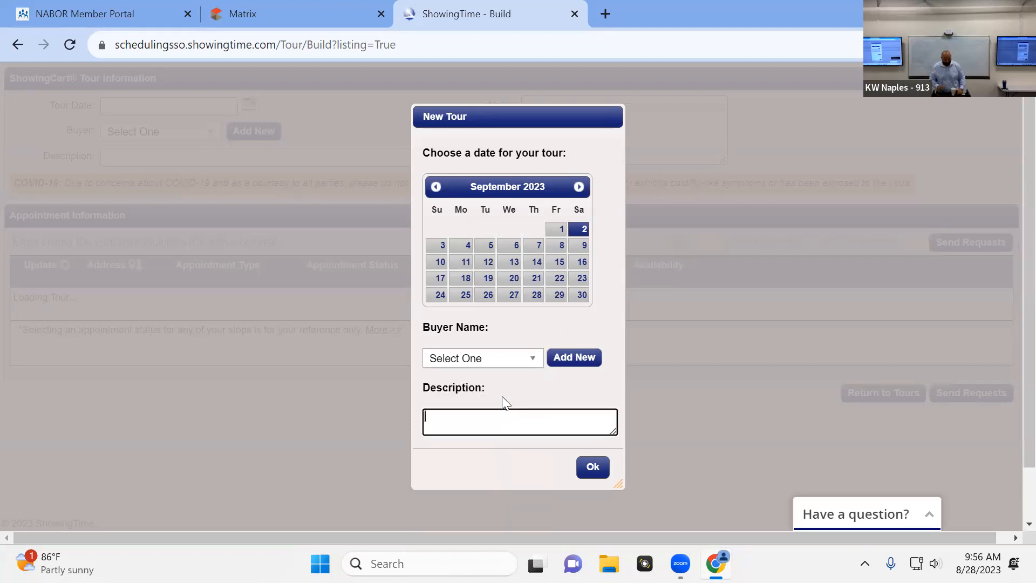
{"action": "type", "text": "Amtt T"}
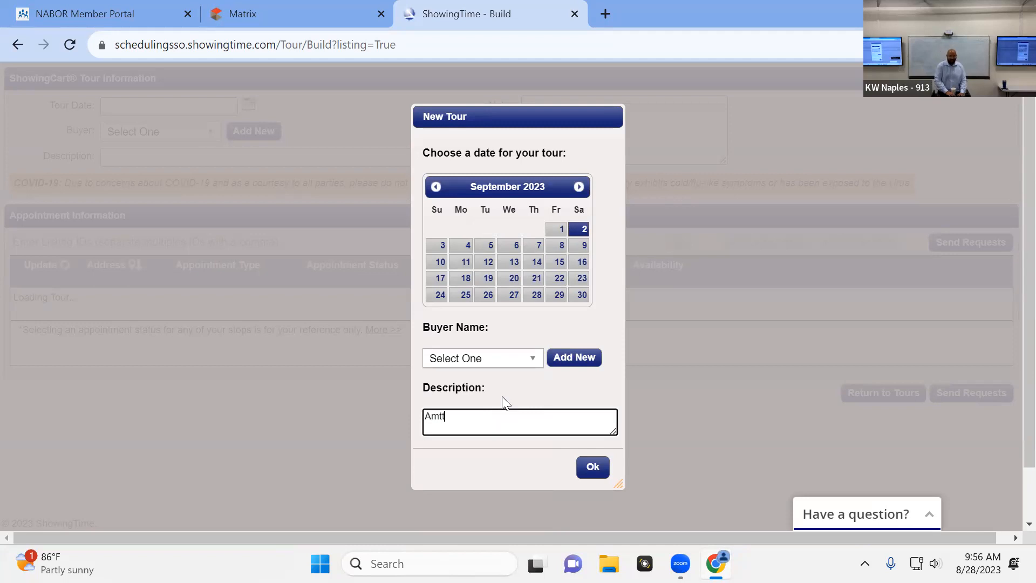
{"action": "key", "text": "BackSpace"}
{"action": "key", "text": "BackSpace"}
{"action": "key", "text": "BackSpace"}
{"action": "key", "text": "BackSpace"}
{"action": "key", "text": "BackSpace"}
{"action": "key", "text": "BackSpace"}
{"action": "type", "text": "Matt Test"}
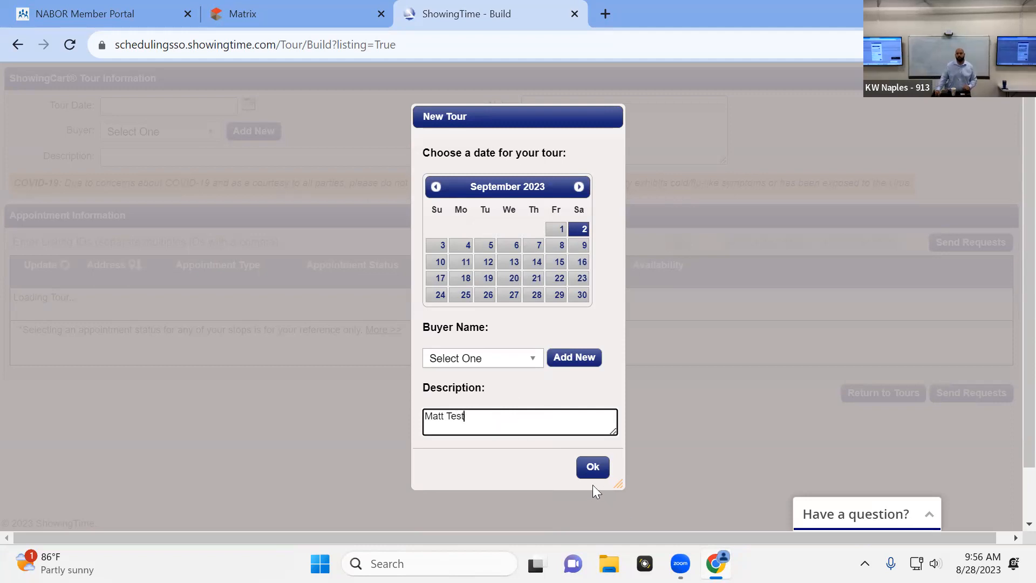
{"action": "type", "text": " Shwoing"}
{"action": "key", "text": "BackSpace"}
{"action": "key", "text": "BackSpace"}
{"action": "key", "text": "BackSpace"}
{"action": "key", "text": "BackSpace"}
{"action": "key", "text": "BackSpace"}
{"action": "type", "text": "woi"}
{"action": "key", "text": "BackSpace"}
{"action": "key", "text": "BackSpace"}
{"action": "key", "text": "BackSpace"}
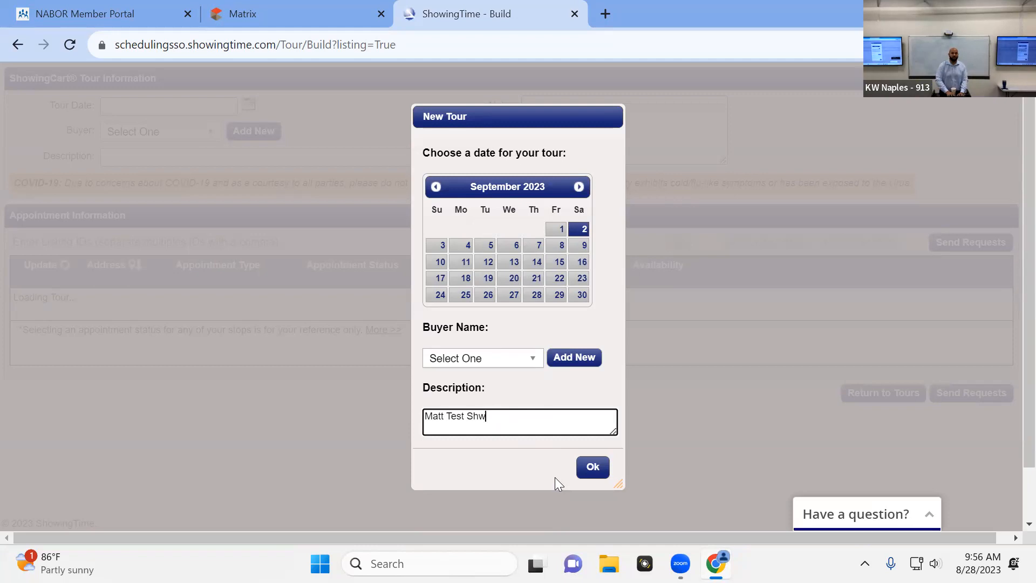
{"action": "type", "text": "owings"}
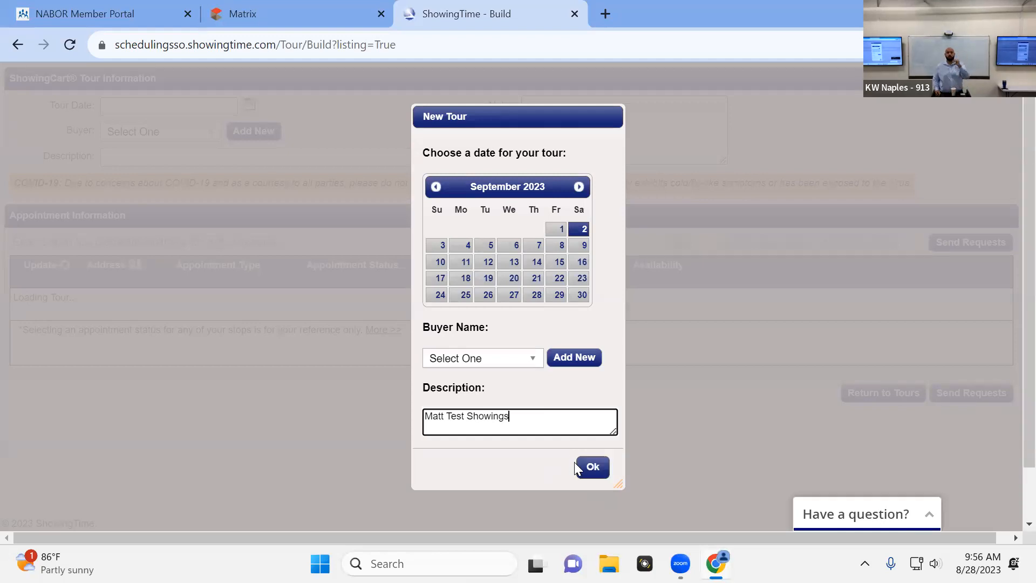
Confirm the new tour and review its listing stops and route map
{"action": "left_click", "coordinate": [593, 467]}
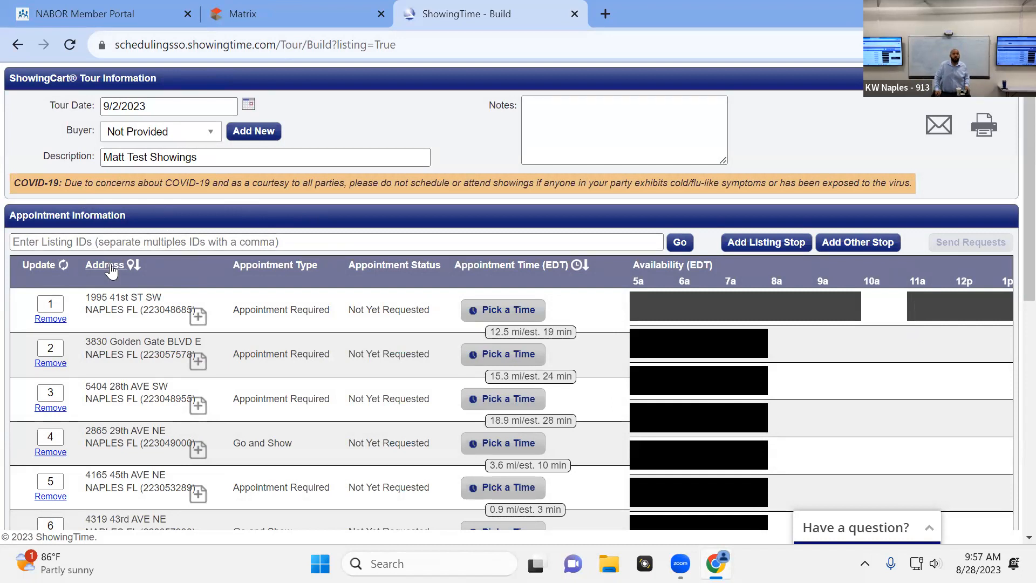
{"action": "scroll", "coordinate": [111, 286], "scroll_direction": "down", "scroll_amount": 1}
{"action": "scroll", "coordinate": [112, 291], "scroll_direction": "down", "scroll_amount": 4}
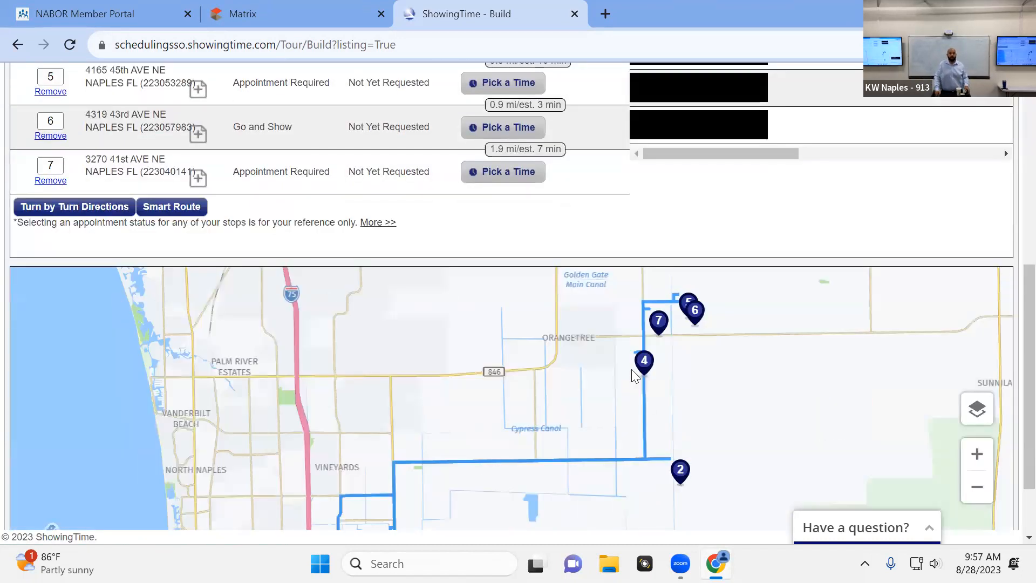
{"action": "scroll", "coordinate": [633, 371], "scroll_direction": "up", "scroll_amount": 1}
{"action": "scroll", "coordinate": [668, 382], "scroll_direction": "down", "scroll_amount": 1}
{"action": "scroll", "coordinate": [606, 396], "scroll_direction": "down", "scroll_amount": 1}
{"action": "scroll", "coordinate": [751, 245], "scroll_direction": "down", "scroll_amount": 1}
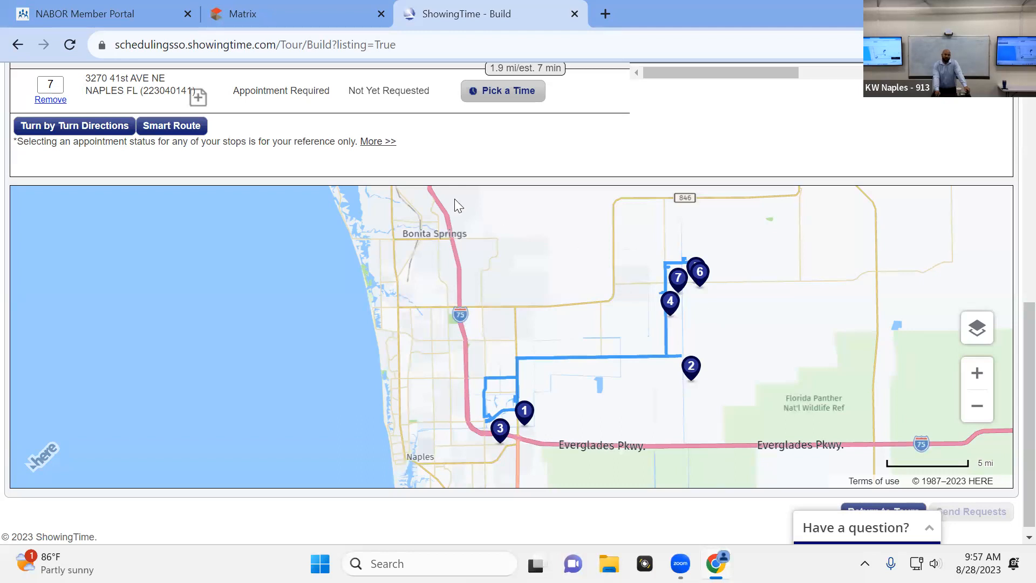
{"action": "scroll", "coordinate": [507, 162], "scroll_direction": "up", "scroll_amount": 6}
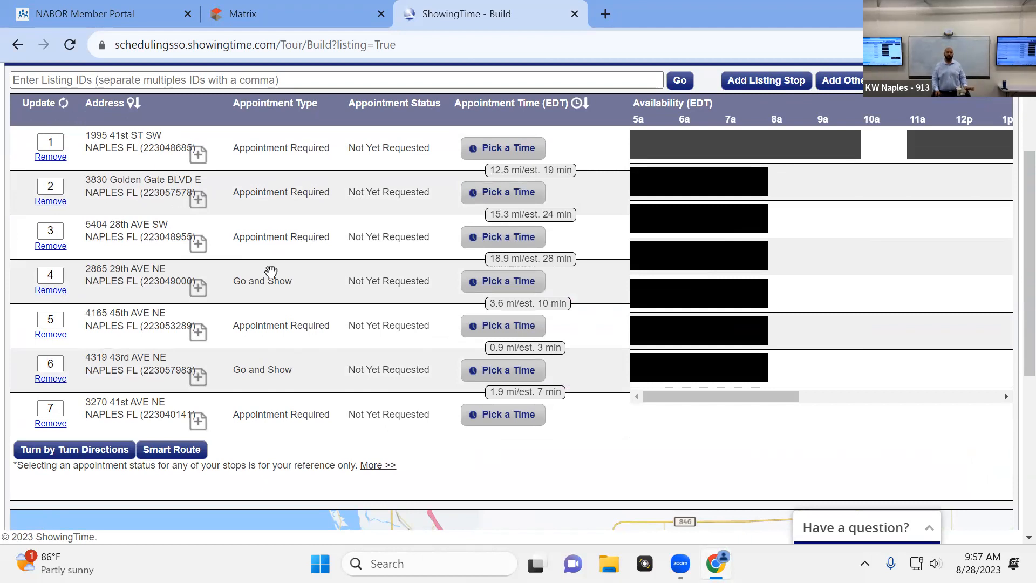
Reorder the tour stops with Smart Route and examine the recalculated route on the map
{"action": "left_click", "coordinate": [177, 452]}
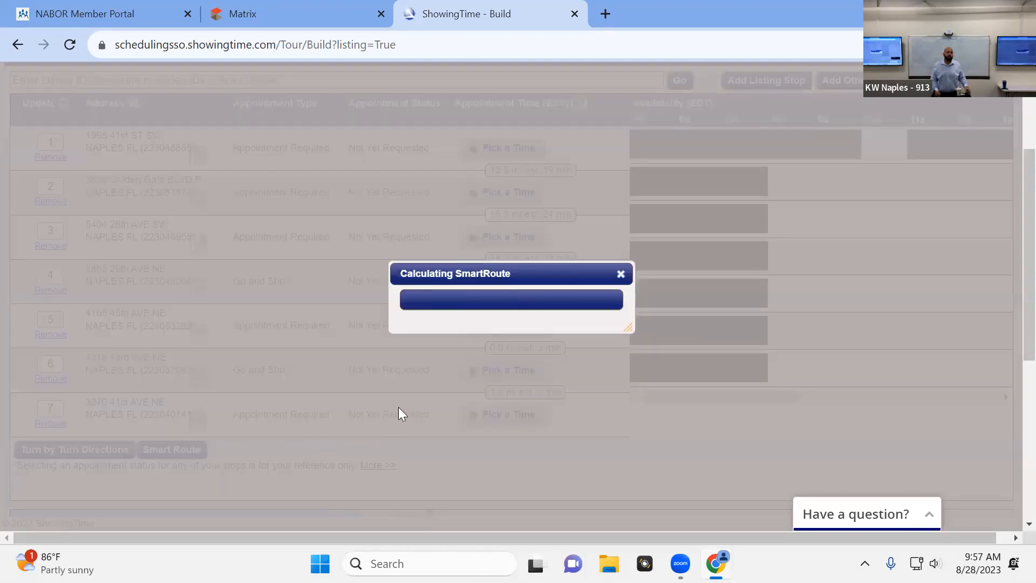
{"action": "scroll", "coordinate": [459, 378], "scroll_direction": "down", "scroll_amount": 3}
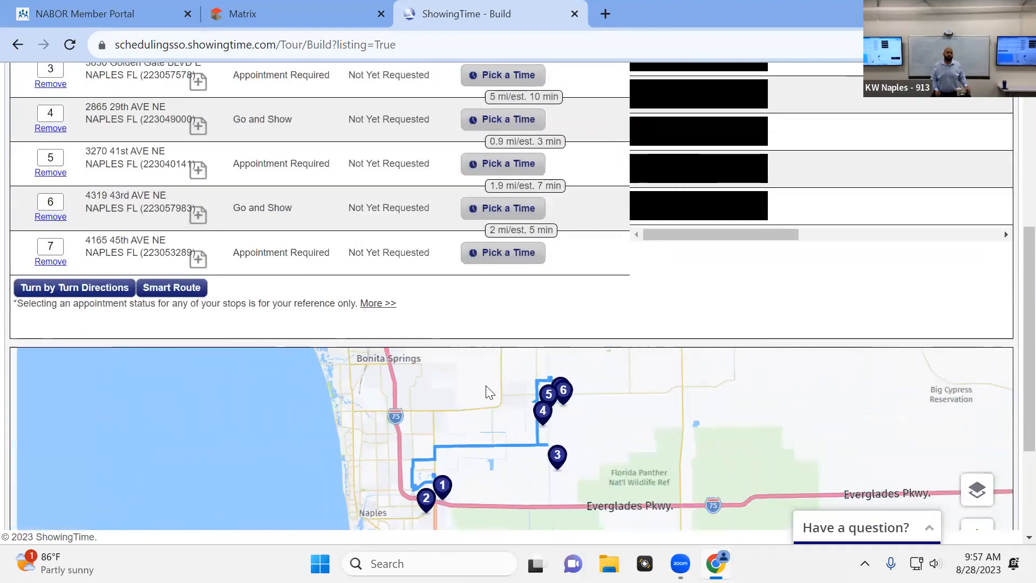
{"action": "scroll", "coordinate": [464, 454], "scroll_direction": "up", "scroll_amount": 2}
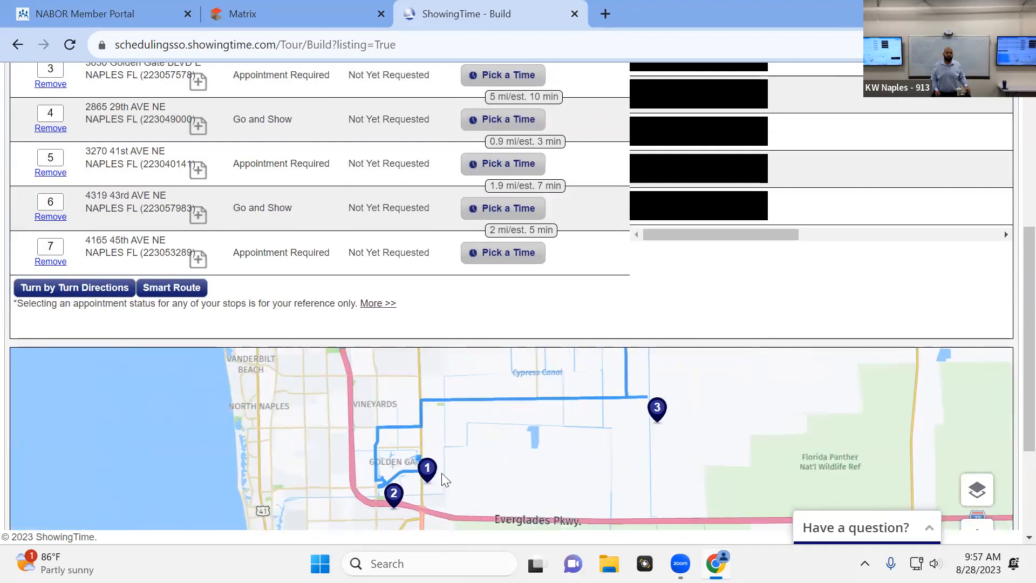
{"action": "left_click_drag", "start_coordinate": [548, 453], "coordinate": [499, 511]}
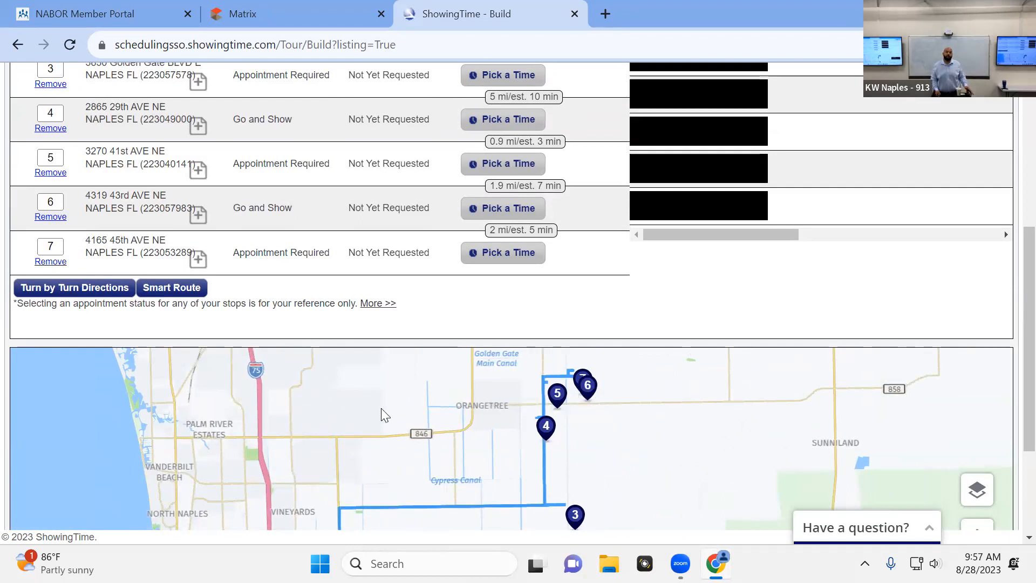
{"action": "scroll", "coordinate": [381, 408], "scroll_direction": "down", "scroll_amount": 2}
{"action": "scroll", "coordinate": [354, 466], "scroll_direction": "up", "scroll_amount": 3}
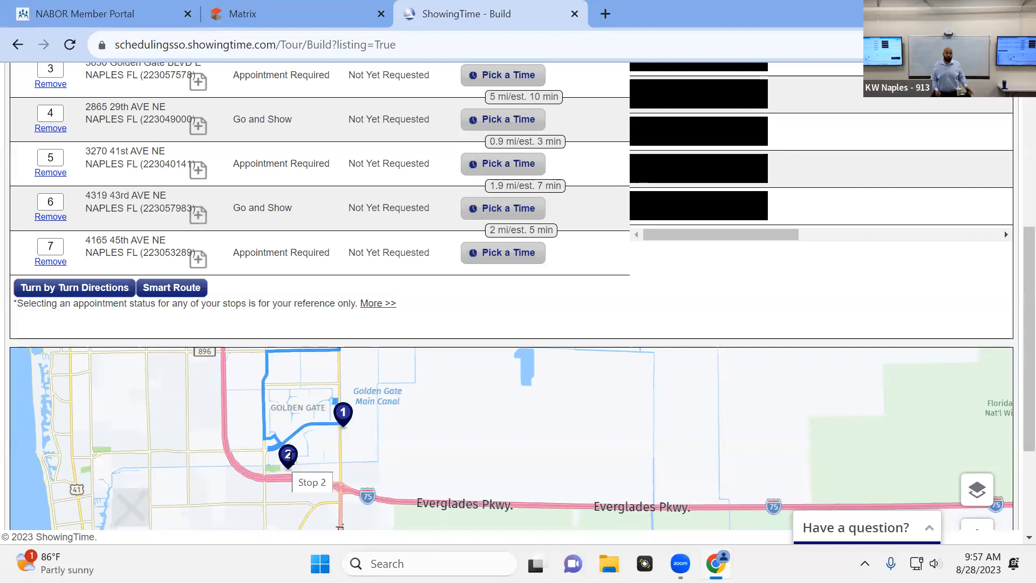
Swap the first two stops by numbering them 2 and 1, and update the tour order
{"action": "scroll", "coordinate": [415, 339], "scroll_direction": "up", "scroll_amount": 1}
{"action": "scroll", "coordinate": [415, 338], "scroll_direction": "up", "scroll_amount": 3}
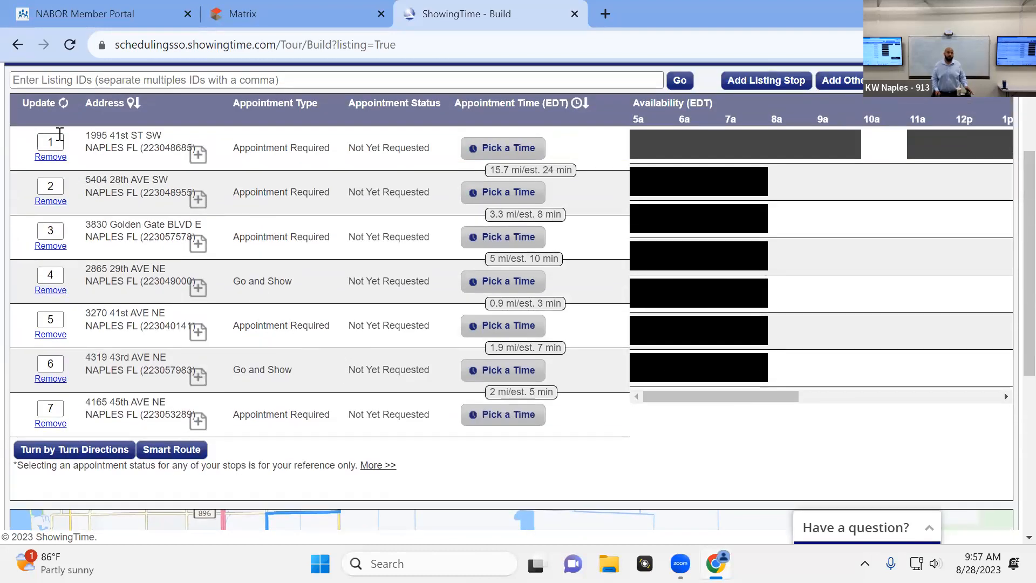
{"action": "double_click", "coordinate": [59, 136]}
{"action": "type", "text": "2"}
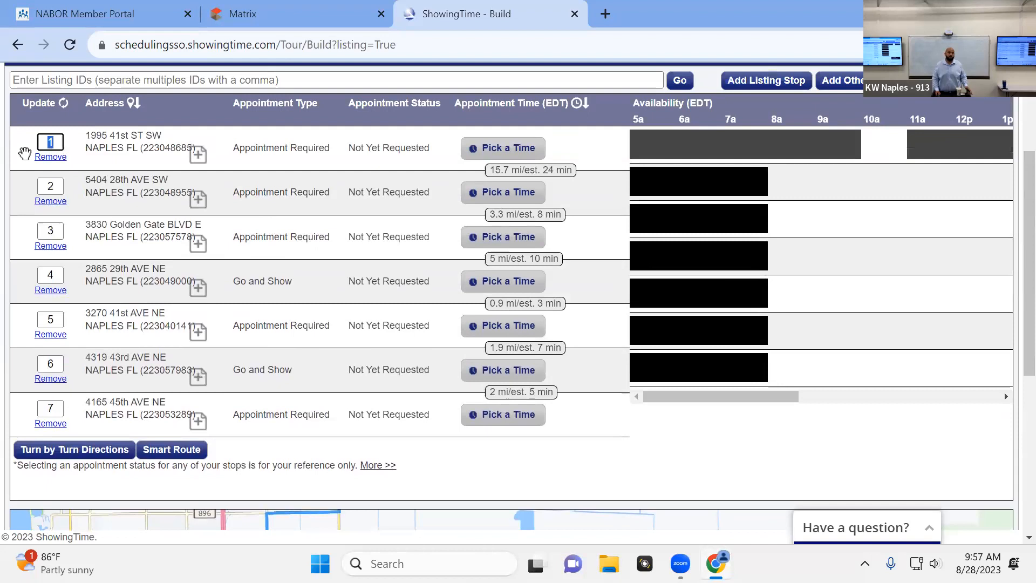
{"action": "double_click", "coordinate": [58, 183]}
{"action": "type", "text": "1"}
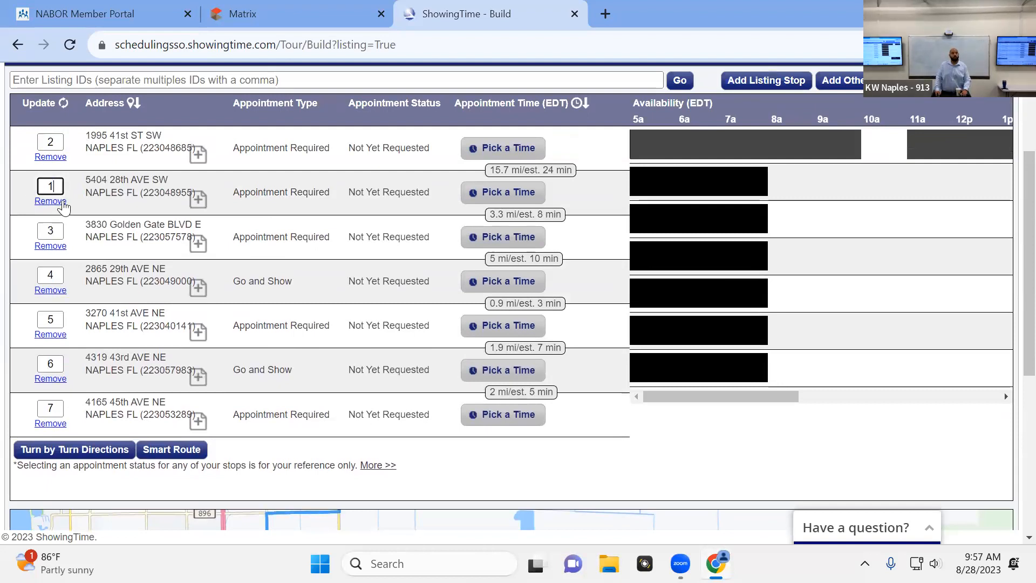
{"action": "left_click", "coordinate": [54, 105]}
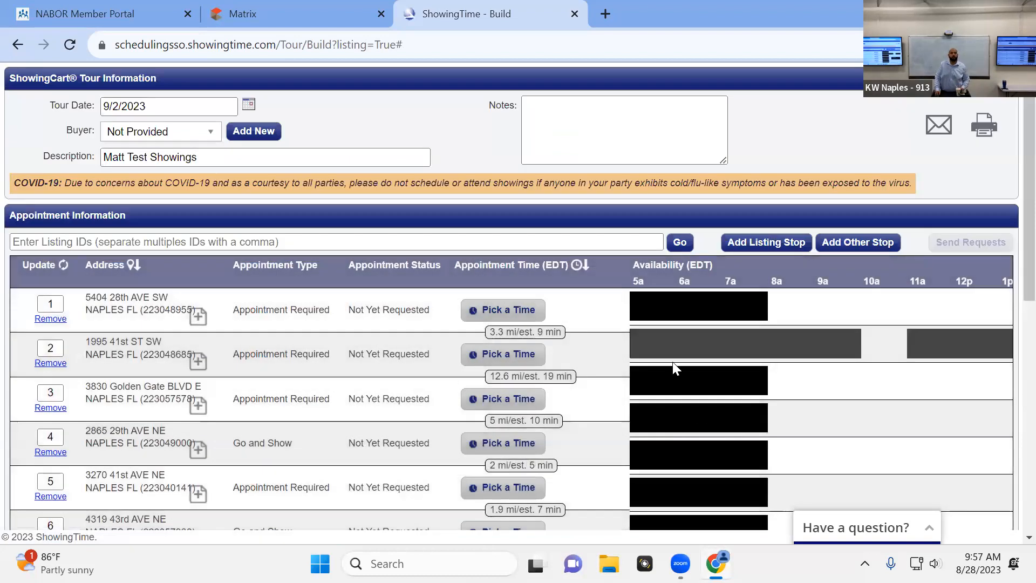
Examine the reordered route on the map and the availability timeline of each stop
{"action": "scroll", "coordinate": [673, 361], "scroll_direction": "down", "scroll_amount": 9}
{"action": "left_click_drag", "start_coordinate": [418, 454], "coordinate": [450, 415]}
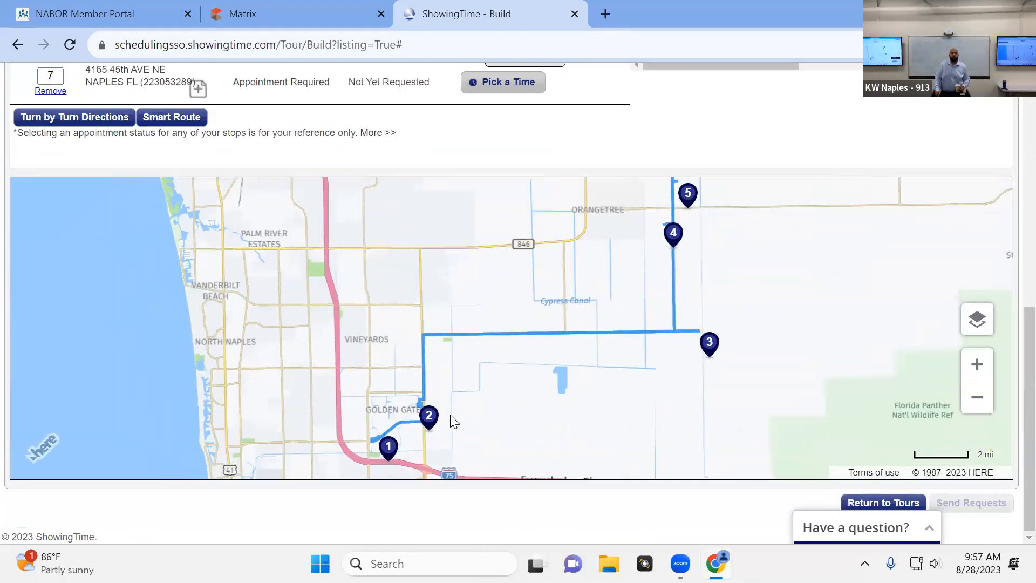
{"action": "left_click_drag", "start_coordinate": [632, 410], "coordinate": [605, 447]}
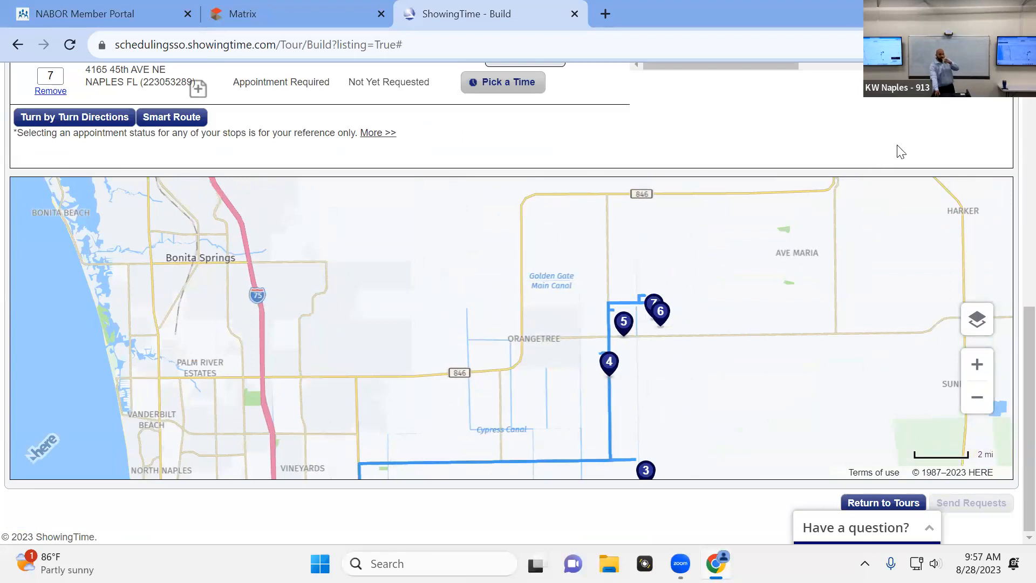
{"action": "scroll", "coordinate": [901, 152], "scroll_direction": "up", "scroll_amount": 3}
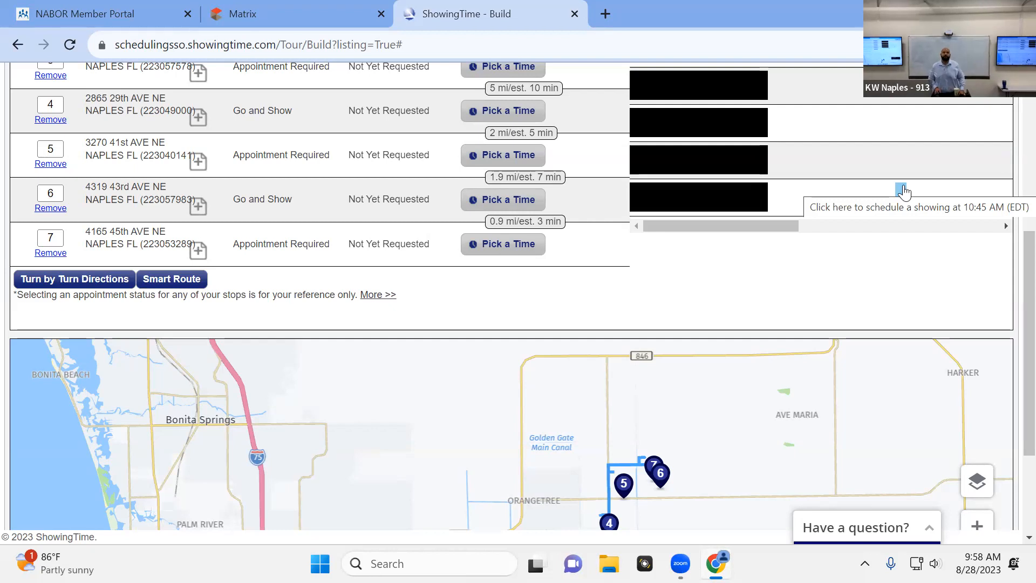
{"action": "scroll", "coordinate": [791, 268], "scroll_direction": "up", "scroll_amount": 1}
{"action": "scroll", "coordinate": [786, 281], "scroll_direction": "up", "scroll_amount": 1}
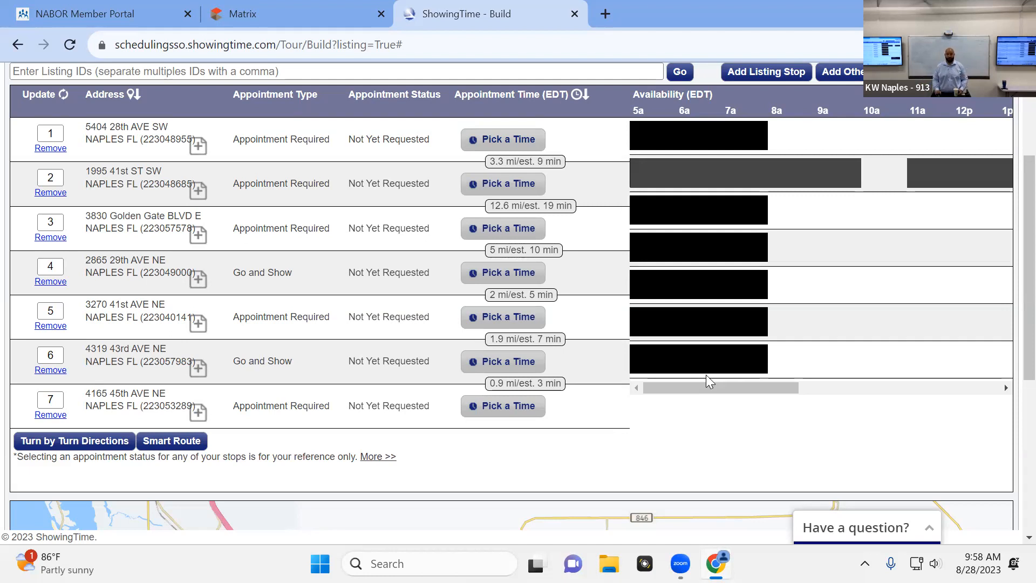
{"action": "mouse_move", "coordinate": [756, 285]}
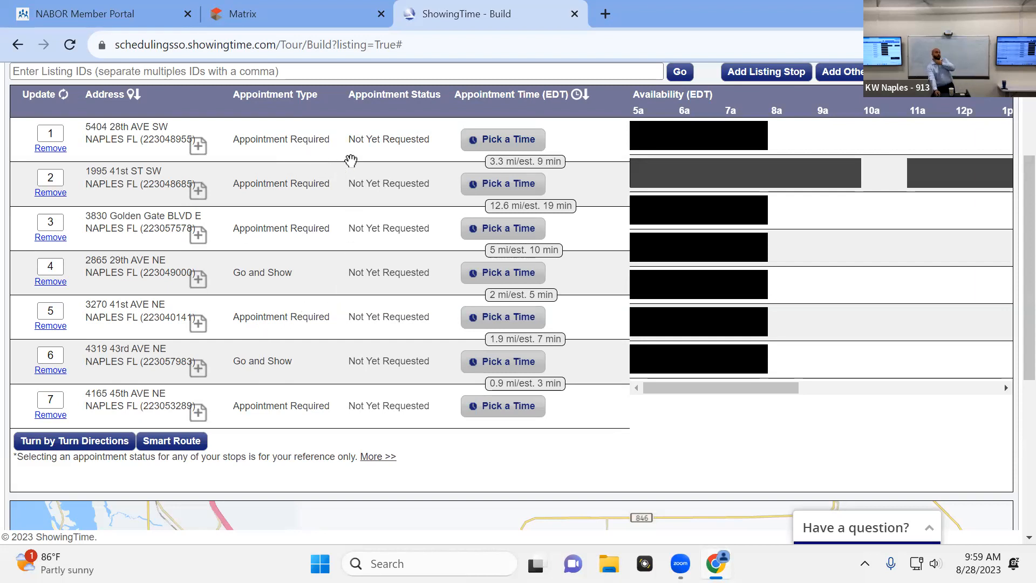
{"action": "scroll", "coordinate": [760, 182], "scroll_direction": "up", "scroll_amount": 1}
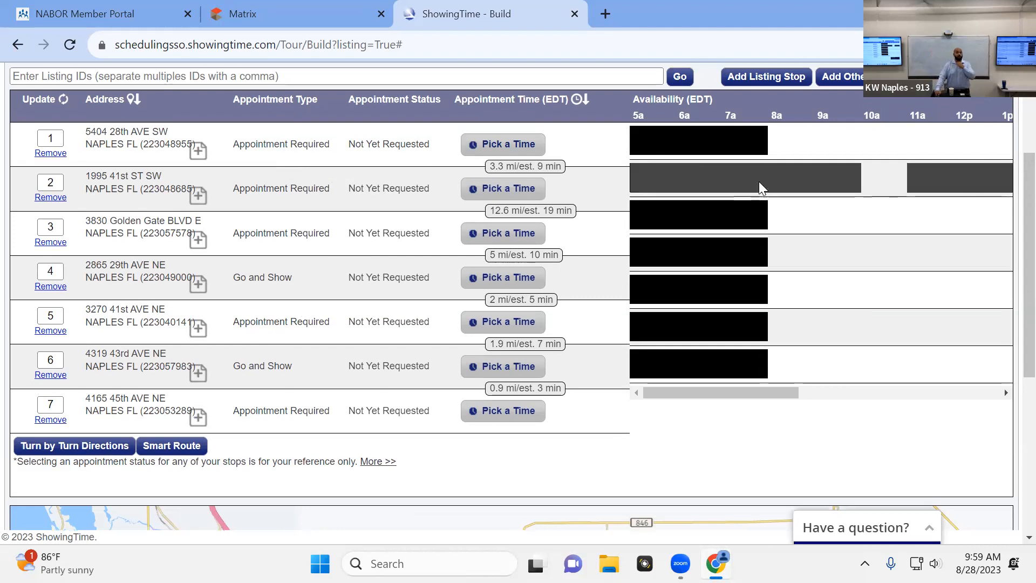
{"action": "scroll", "coordinate": [759, 182], "scroll_direction": "up", "scroll_amount": 3}
{"action": "scroll", "coordinate": [729, 206], "scroll_direction": "down", "scroll_amount": 2}
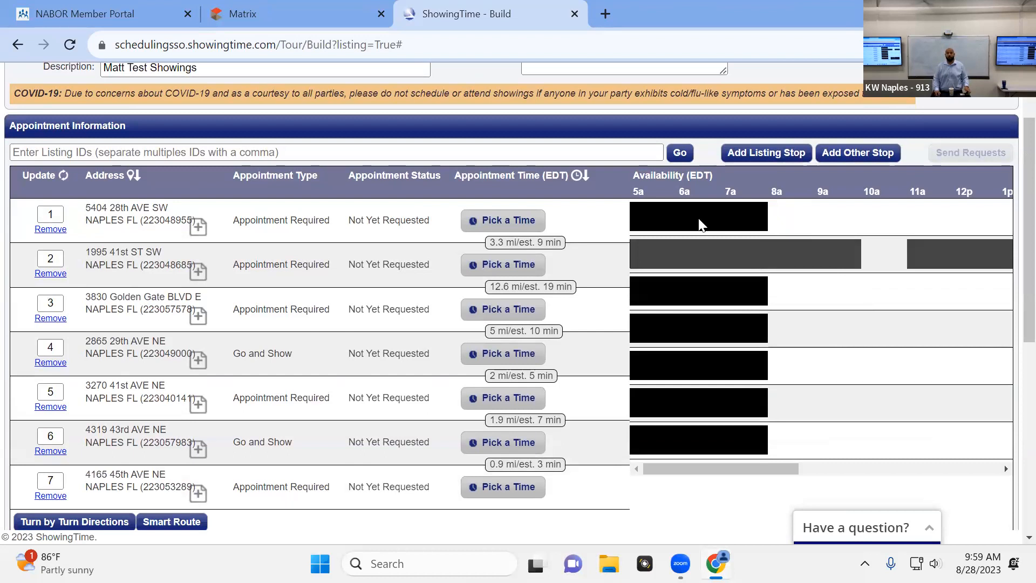
{"action": "left_click_drag", "start_coordinate": [705, 469], "coordinate": [760, 467]}
{"action": "left_click", "coordinate": [826, 259]}
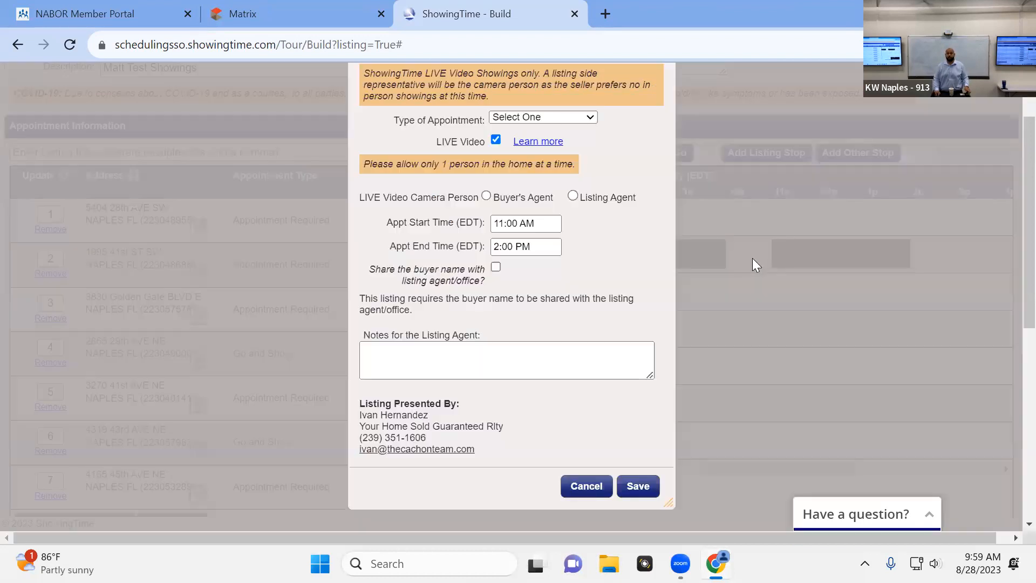
{"action": "left_click", "coordinate": [587, 486]}
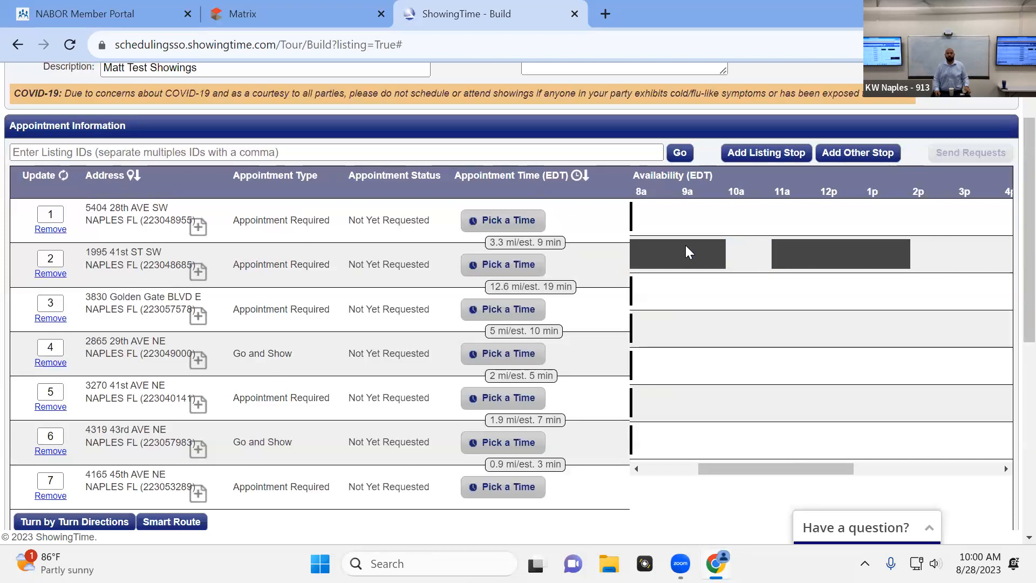
Start a 9:00 AM appointment for stop 1 and set its type to Showing
{"action": "scroll", "coordinate": [693, 286], "scroll_direction": "up", "scroll_amount": 2}
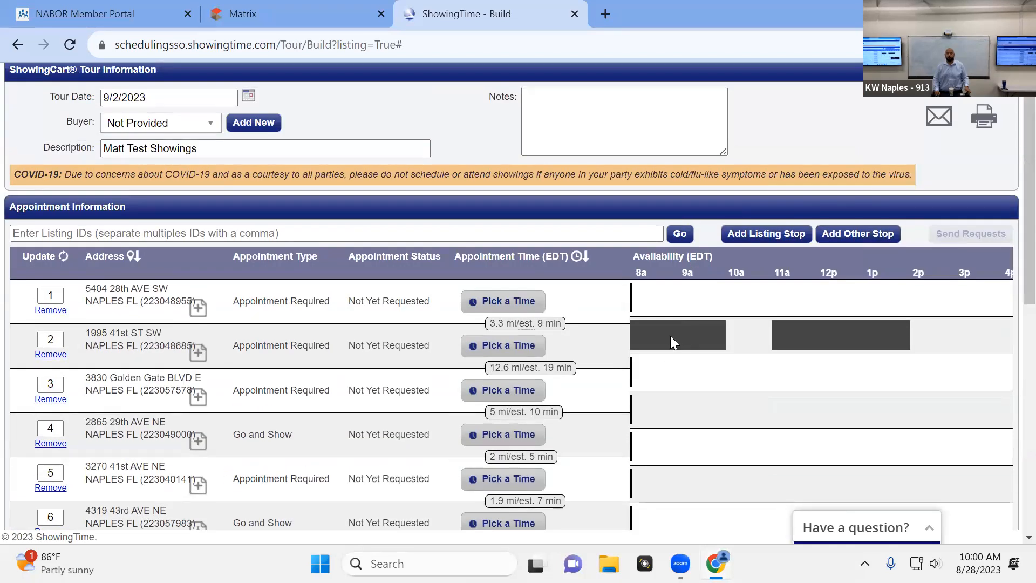
{"action": "scroll", "coordinate": [689, 337], "scroll_direction": "down", "scroll_amount": 2}
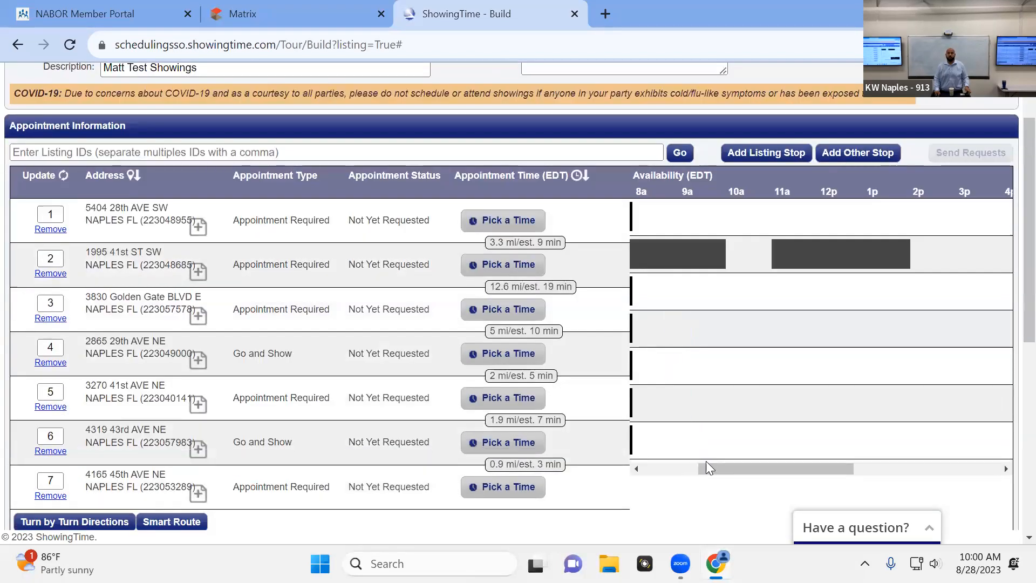
{"action": "left_click_drag", "start_coordinate": [698, 471], "coordinate": [682, 469]}
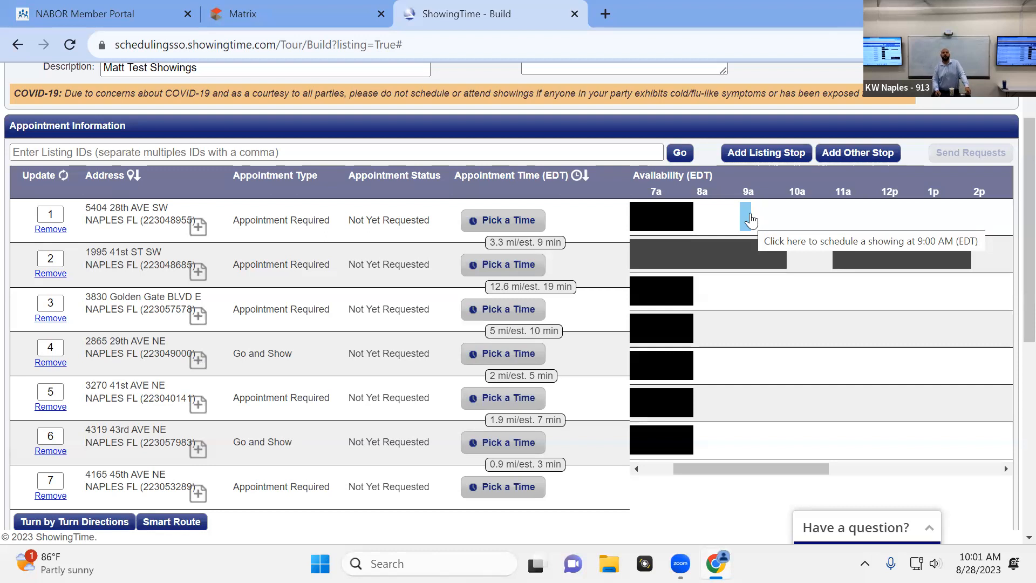
{"action": "left_click", "coordinate": [750, 218]}
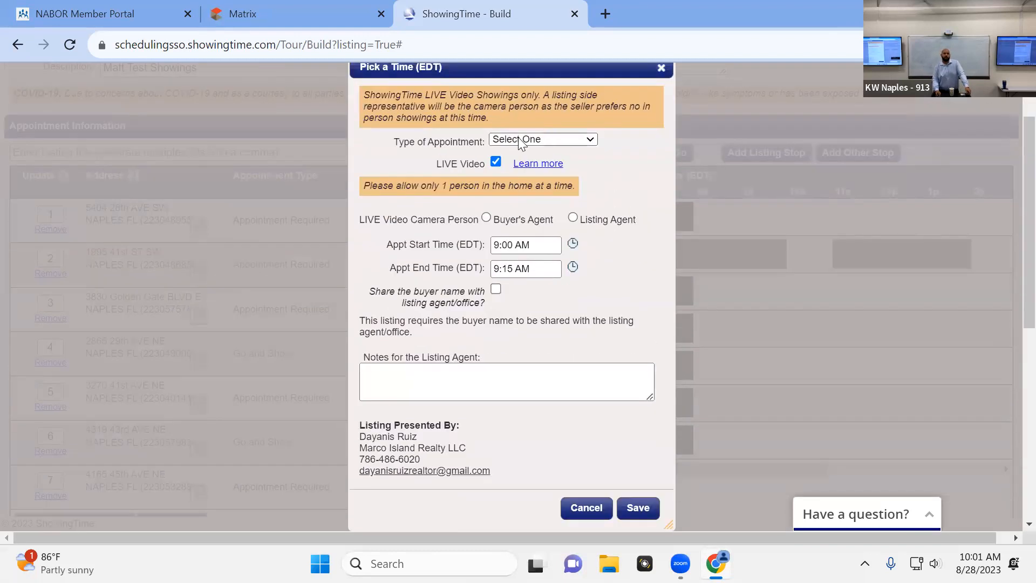
{"action": "left_click", "coordinate": [539, 139]}
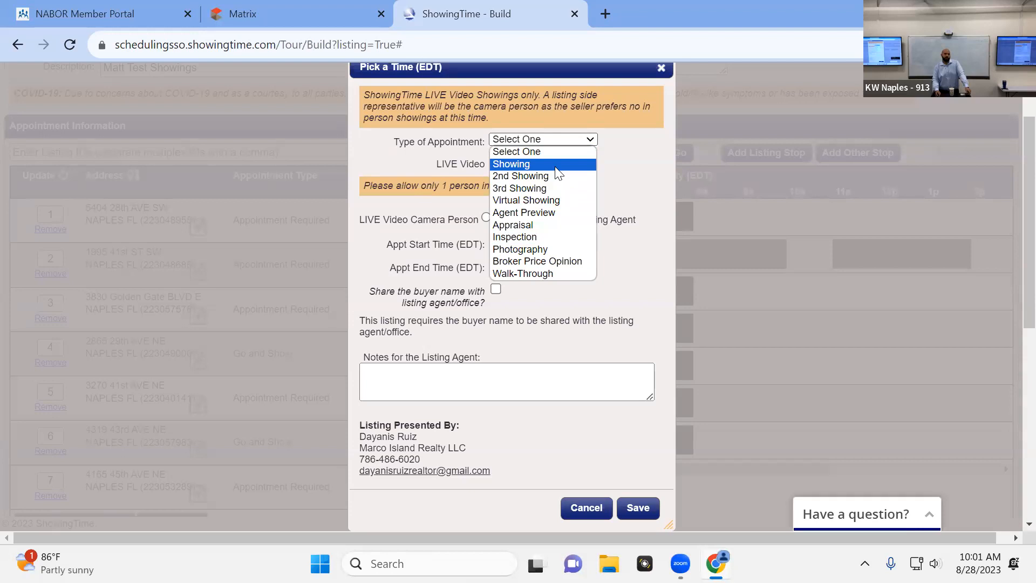
{"action": "left_click", "coordinate": [556, 165]}
Set stop 1's appointment to run from 9:00 AM to 9:30 AM and save it without notes
{"action": "left_click", "coordinate": [522, 140]}
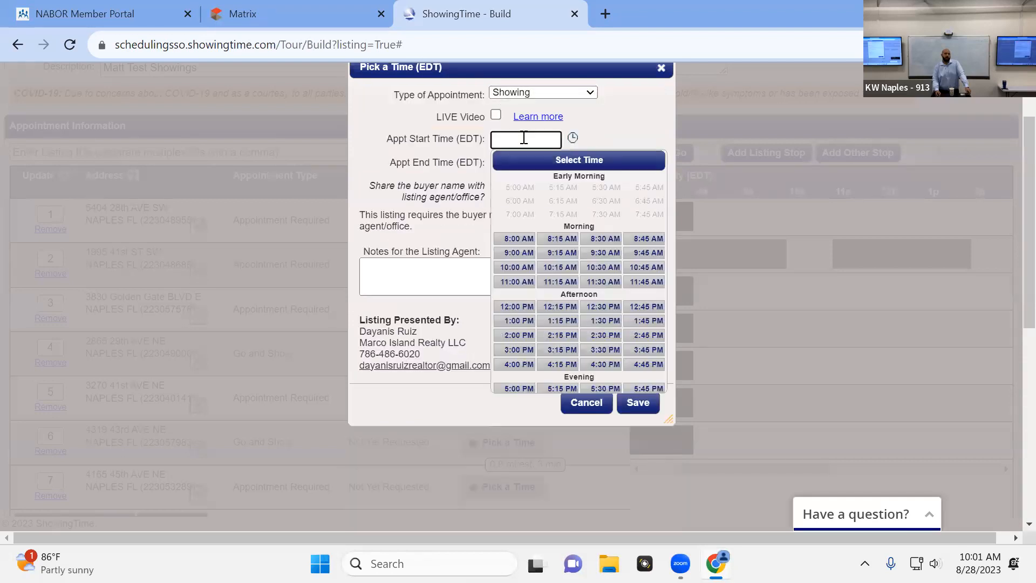
{"action": "left_click", "coordinate": [520, 254]}
{"action": "left_click", "coordinate": [524, 163]}
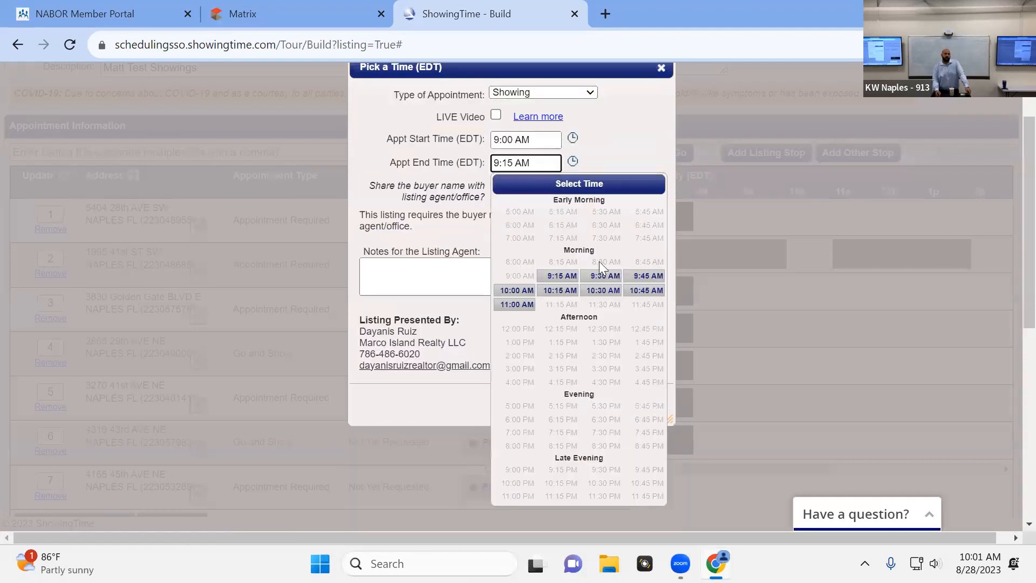
{"action": "left_click", "coordinate": [603, 275]}
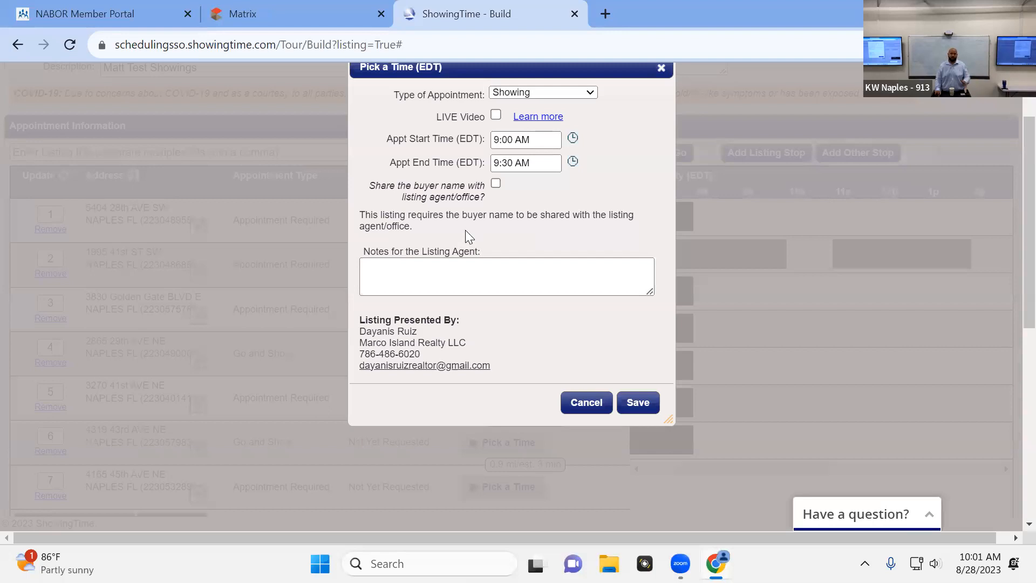
{"action": "left_click", "coordinate": [504, 167]}
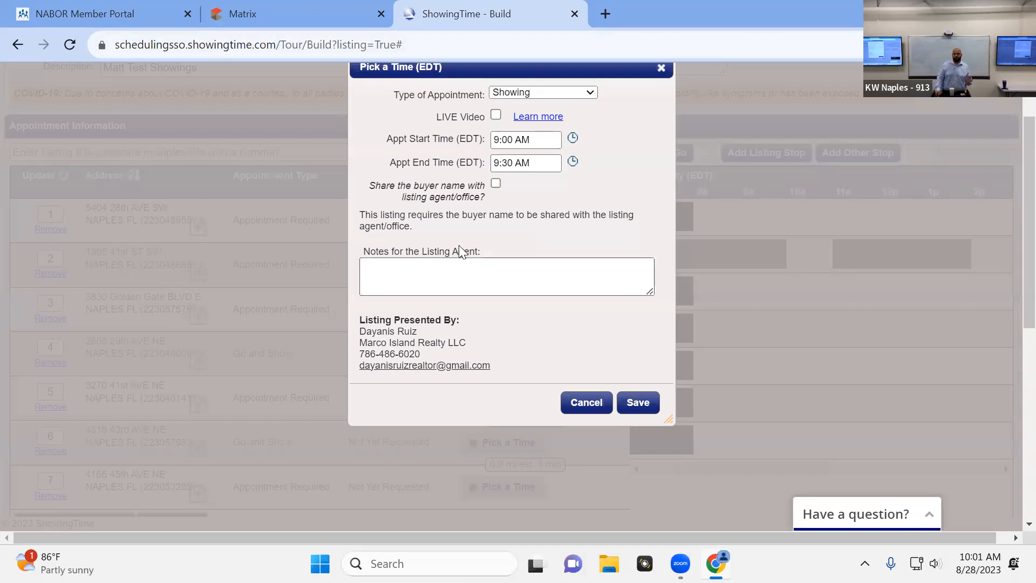
{"action": "left_click", "coordinate": [481, 268]}
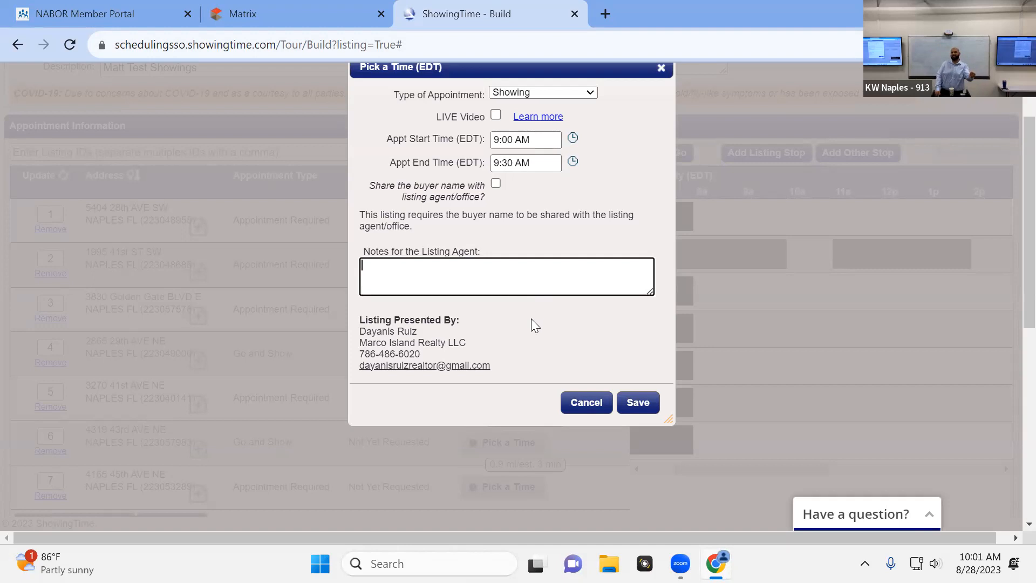
{"action": "left_click", "coordinate": [656, 405]}
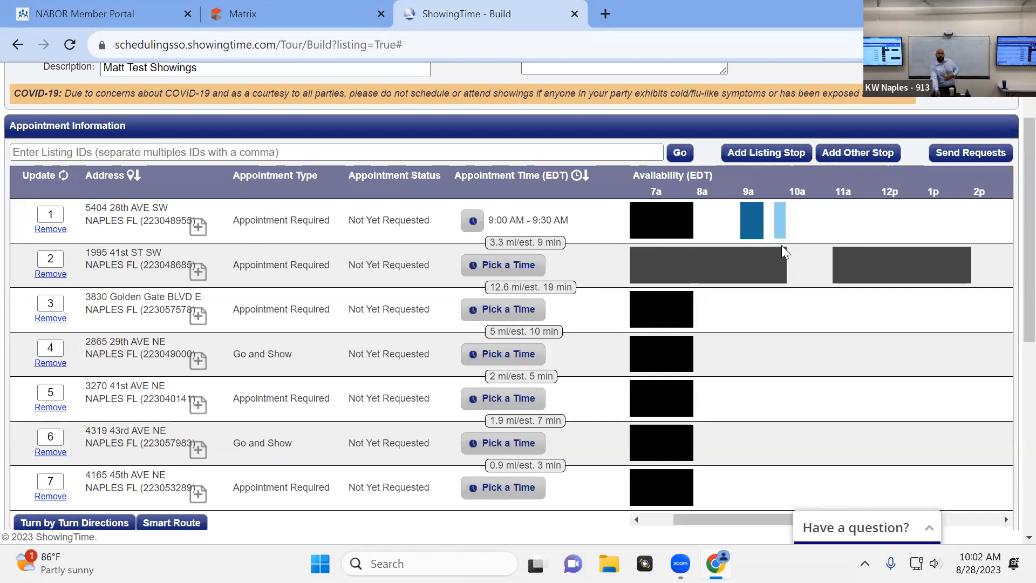
Start a 10:00 AM appointment for stop 2 and set its type to Showing
{"action": "left_click", "coordinate": [789, 267]}
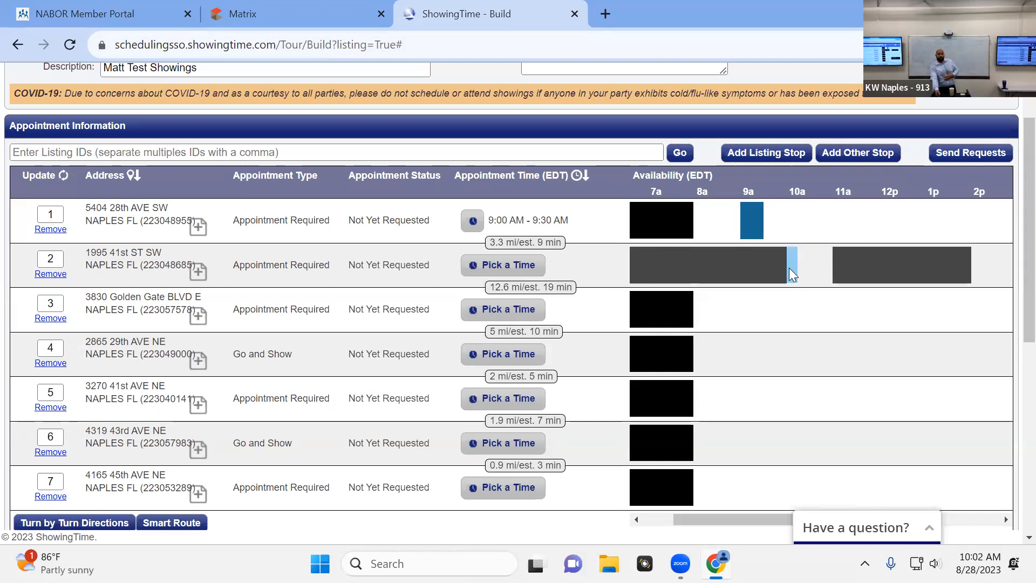
{"action": "left_click", "coordinate": [526, 212]}
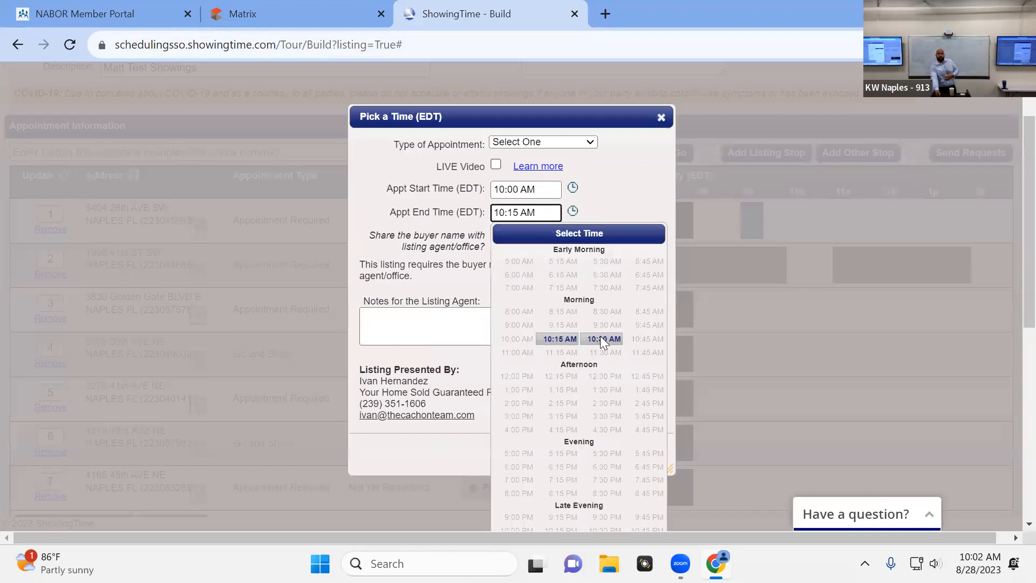
{"action": "left_click", "coordinate": [596, 338]}
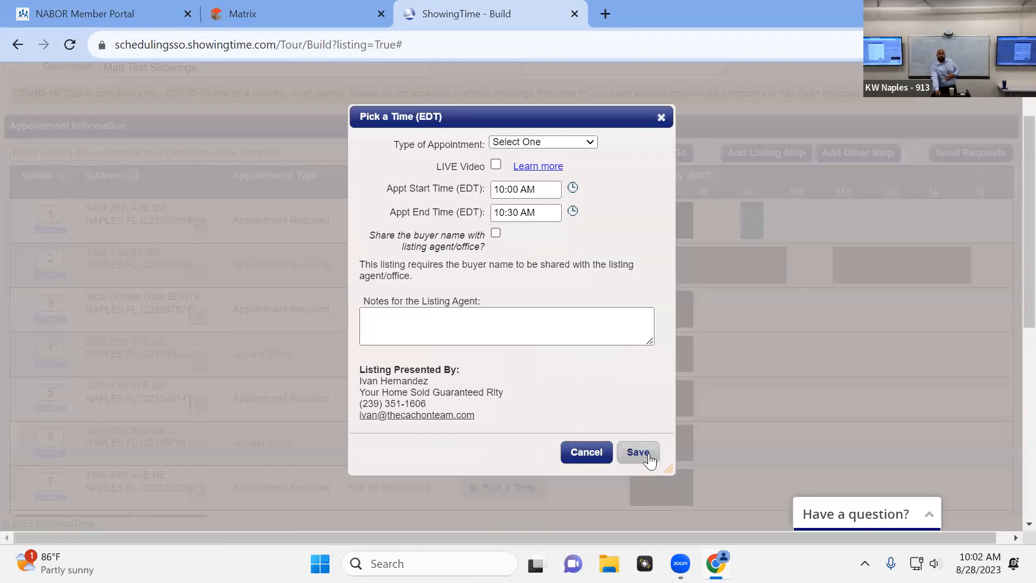
{"action": "left_click", "coordinate": [639, 453]}
{"action": "left_click", "coordinate": [566, 325]}
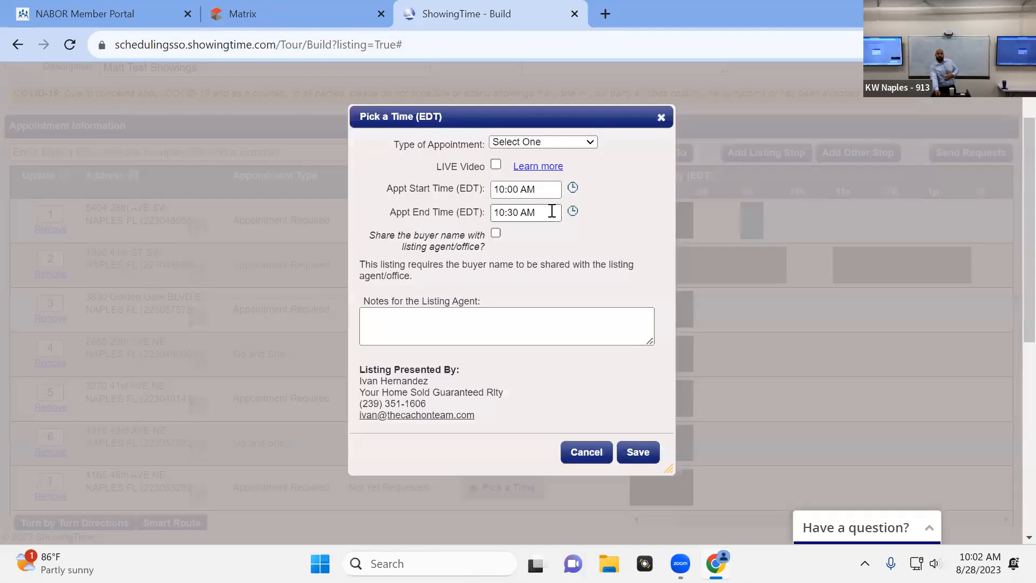
{"action": "left_click", "coordinate": [553, 142]}
{"action": "left_click", "coordinate": [515, 170]}
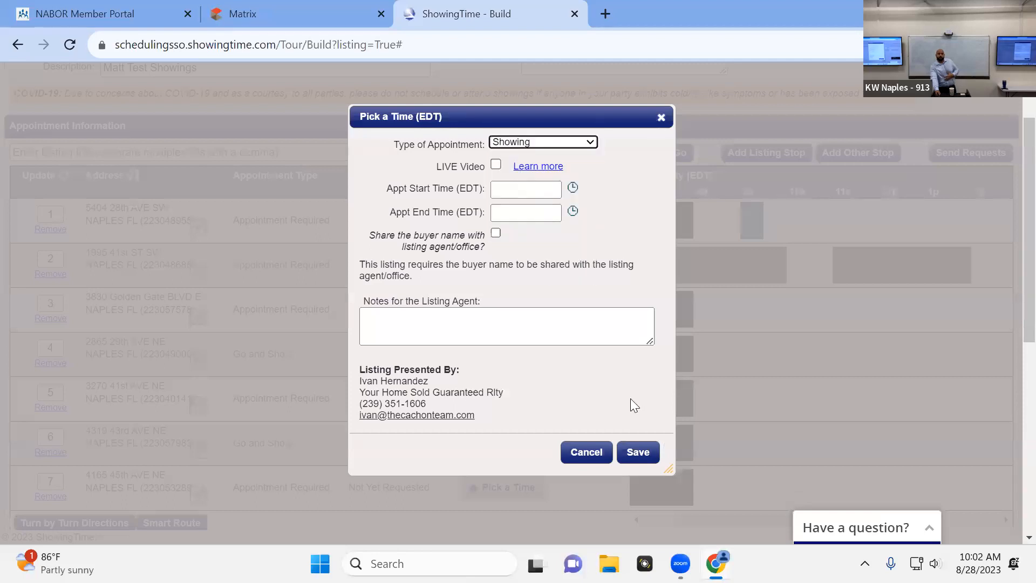
Set stop 2's appointment to run from 10:00 AM to 10:30 AM and save it without notes
{"action": "left_click", "coordinate": [636, 450]}
{"action": "left_click", "coordinate": [559, 338]}
{"action": "left_click", "coordinate": [541, 189]}
{"action": "left_click", "coordinate": [516, 319]}
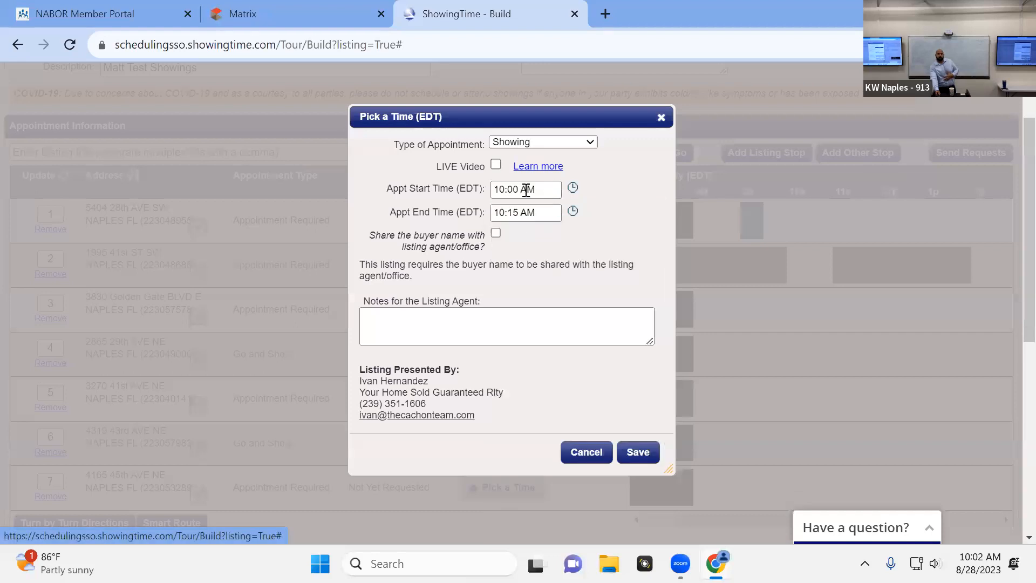
{"action": "left_click", "coordinate": [525, 212]}
{"action": "left_click", "coordinate": [603, 340]}
{"action": "left_click", "coordinate": [646, 451]}
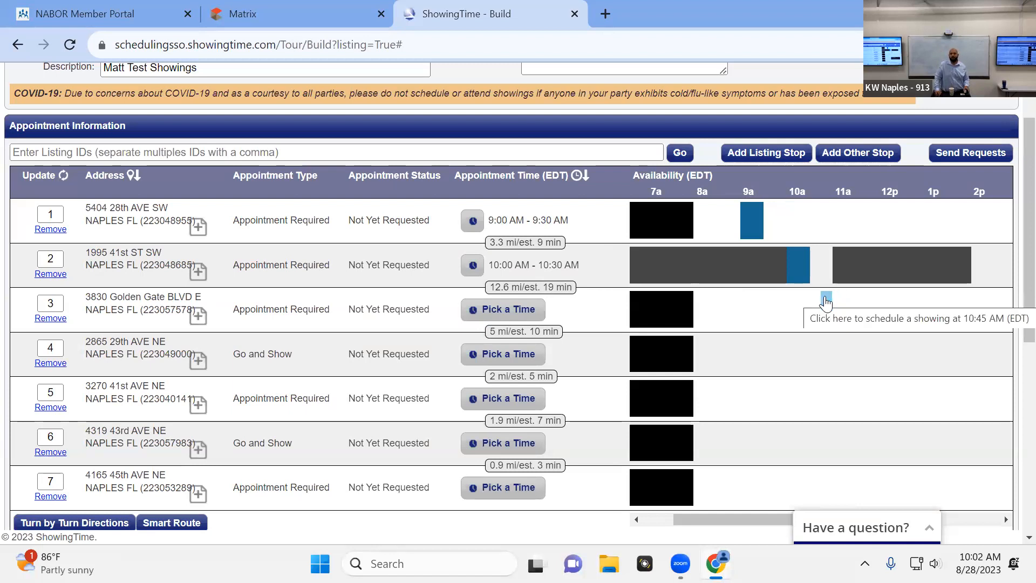
Start a 10:45 AM appointment for stop 3 and set its type to Showing
{"action": "left_click", "coordinate": [826, 299]}
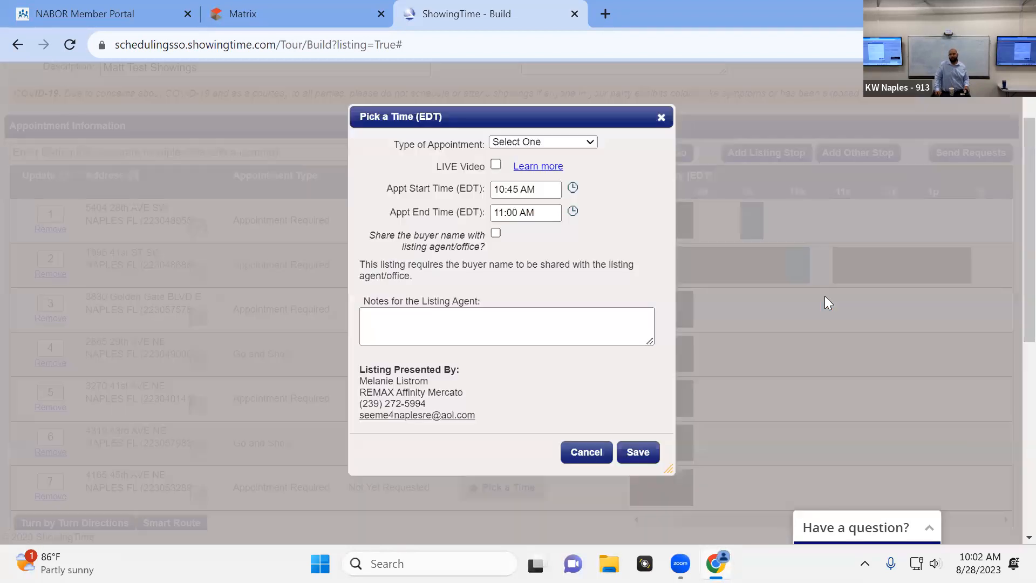
{"action": "left_click", "coordinate": [554, 214]}
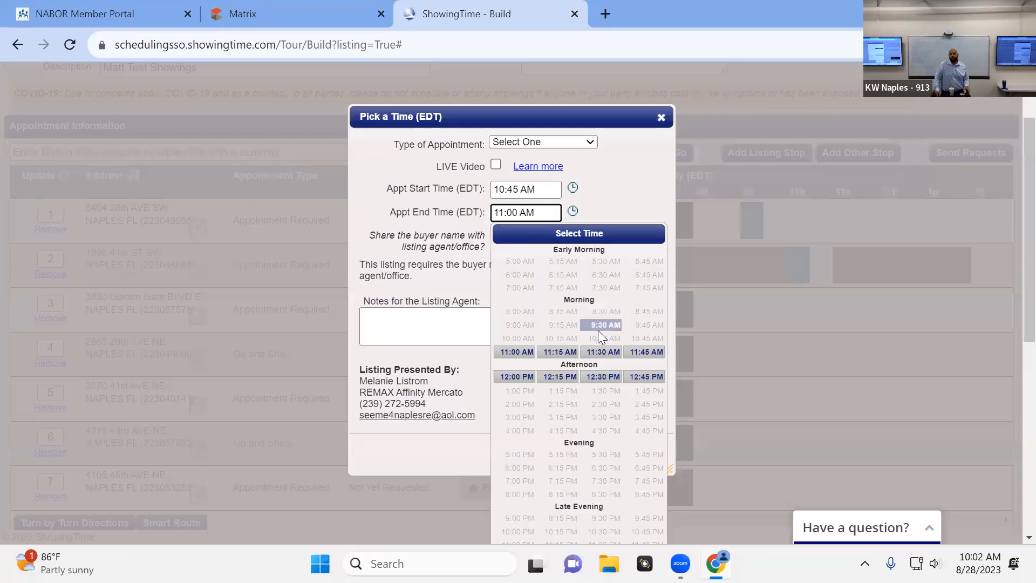
{"action": "left_click", "coordinate": [595, 354]}
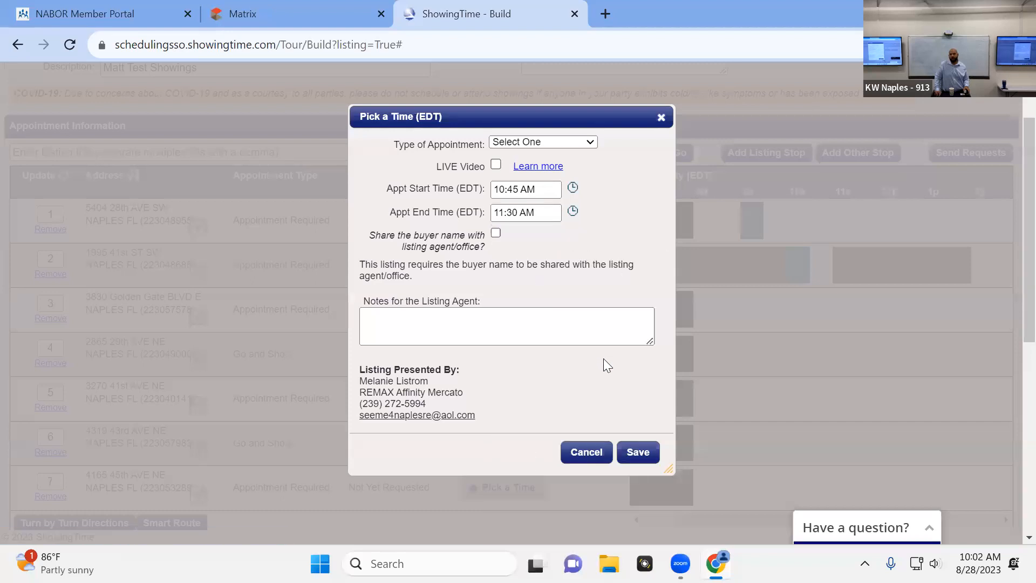
{"action": "left_click", "coordinate": [553, 142]}
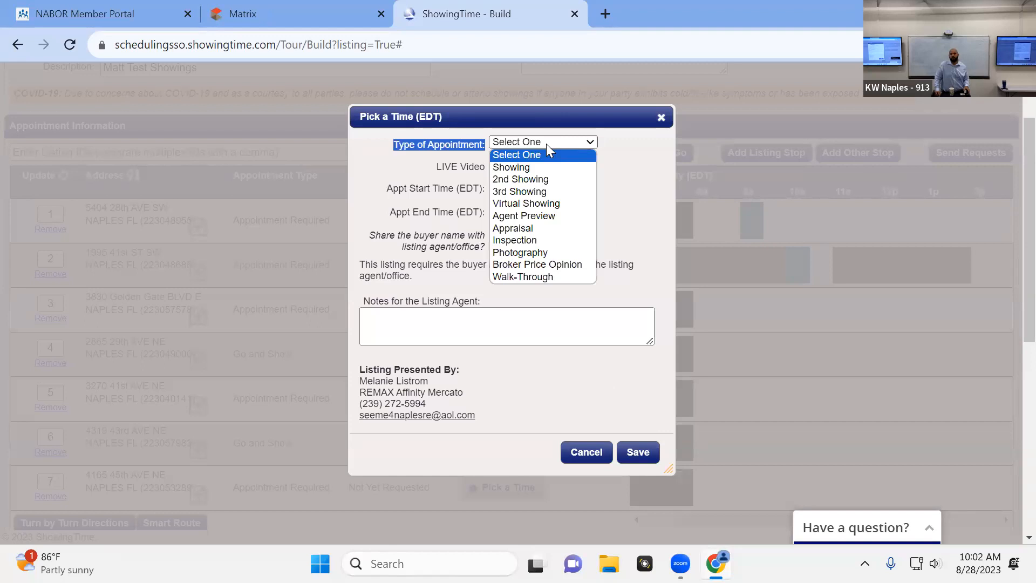
{"action": "left_click", "coordinate": [538, 166]}
Set stop 3's appointment to run from 10:45 AM to 11:30 AM and save it without notes
{"action": "left_click", "coordinate": [523, 184]}
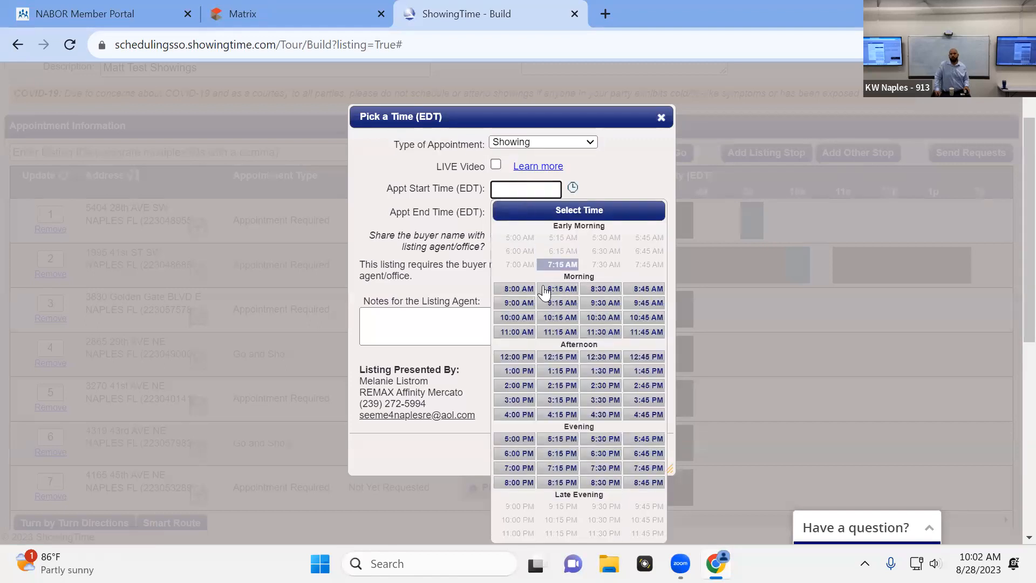
{"action": "left_click", "coordinate": [646, 317]}
{"action": "left_click", "coordinate": [541, 212]}
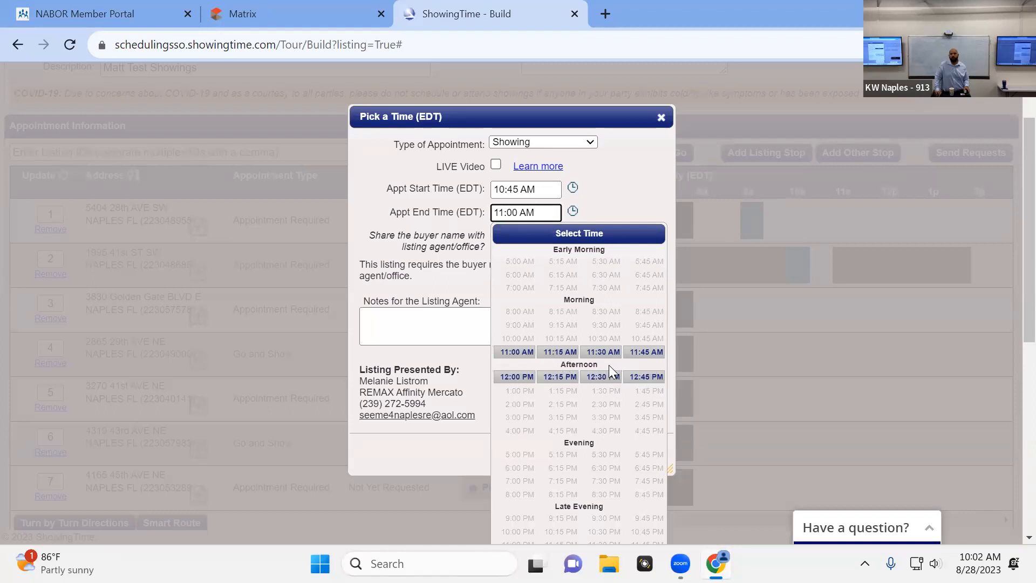
{"action": "left_click", "coordinate": [602, 352]}
{"action": "left_click", "coordinate": [646, 450]}
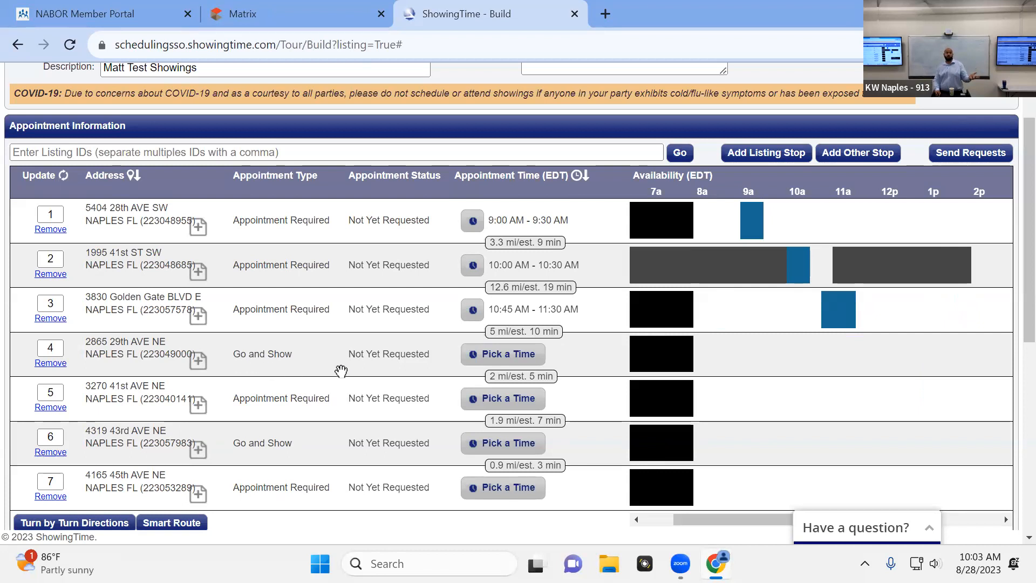
Schedule a Showing appointment for stop 4 from 11:00 AM to 12:00 PM and save it
{"action": "left_click", "coordinate": [848, 356]}
{"action": "left_click", "coordinate": [549, 143]}
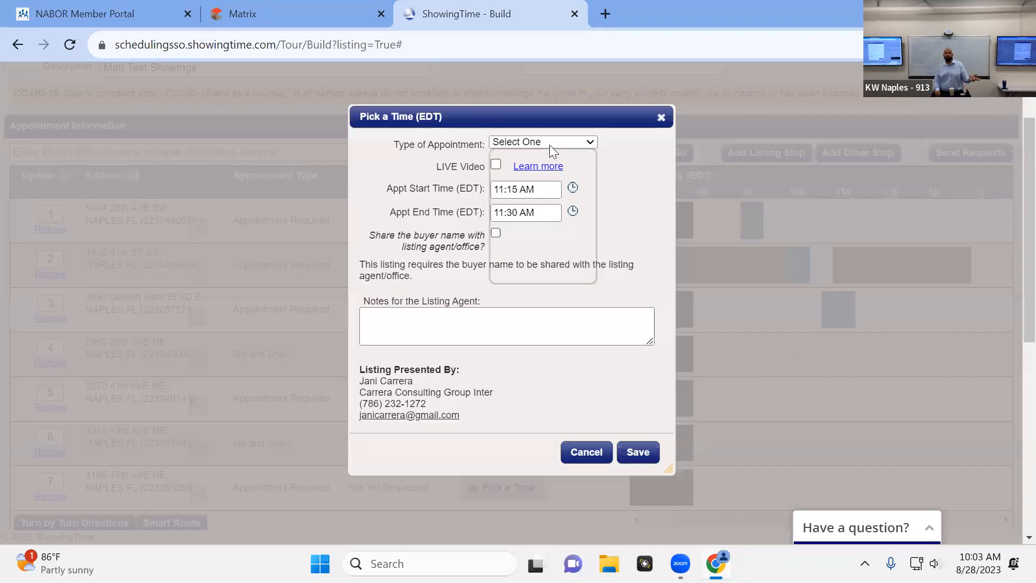
{"action": "left_click", "coordinate": [539, 166]}
{"action": "left_click", "coordinate": [533, 195]}
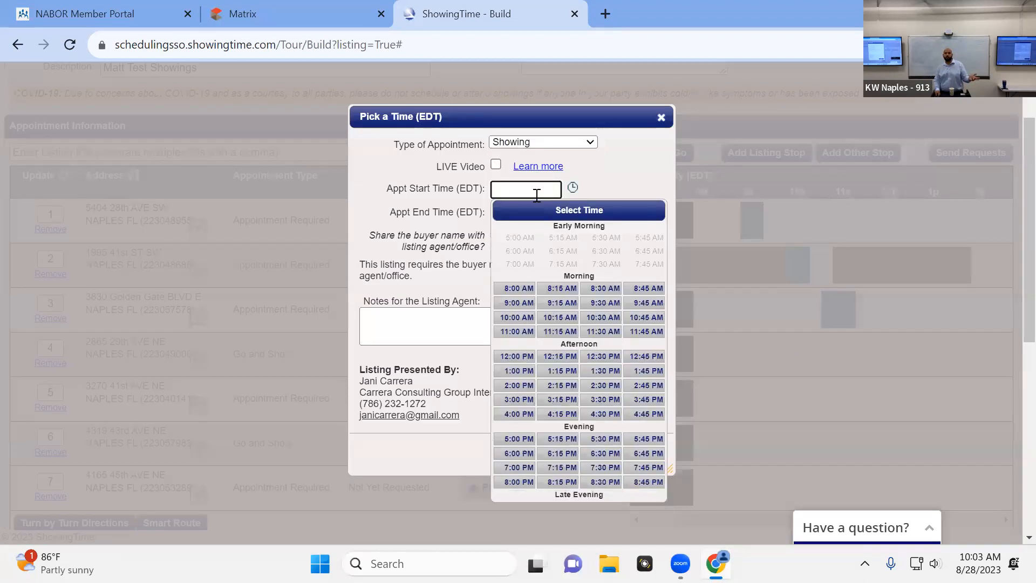
{"action": "left_click", "coordinate": [523, 329]}
{"action": "left_click", "coordinate": [550, 211]}
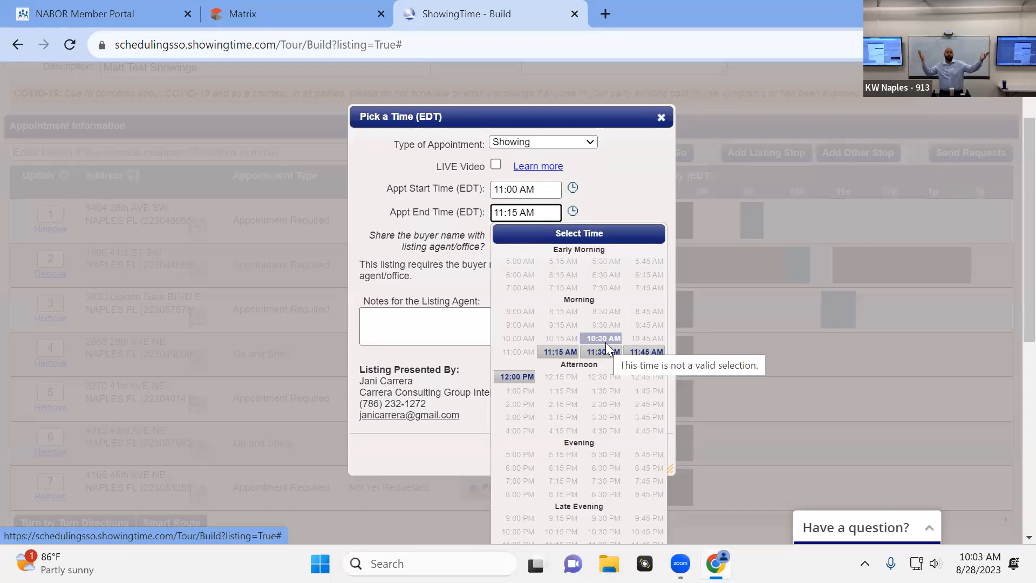
{"action": "left_click", "coordinate": [521, 376]}
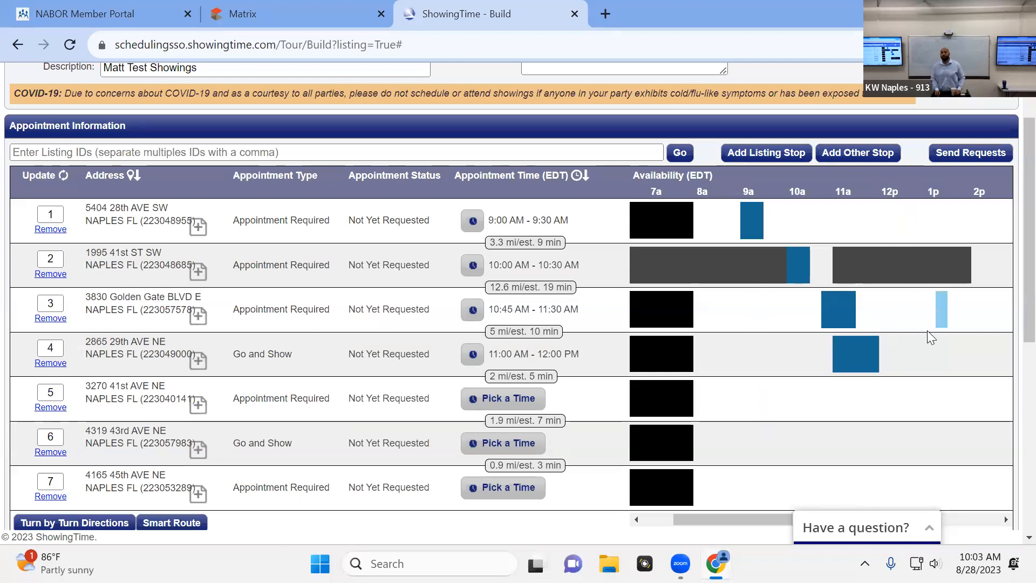
Remove the three unscheduled stops 5, 6 and 7 from the tour and confirm each removal
{"action": "scroll", "coordinate": [336, 347], "scroll_direction": "down", "scroll_amount": 2}
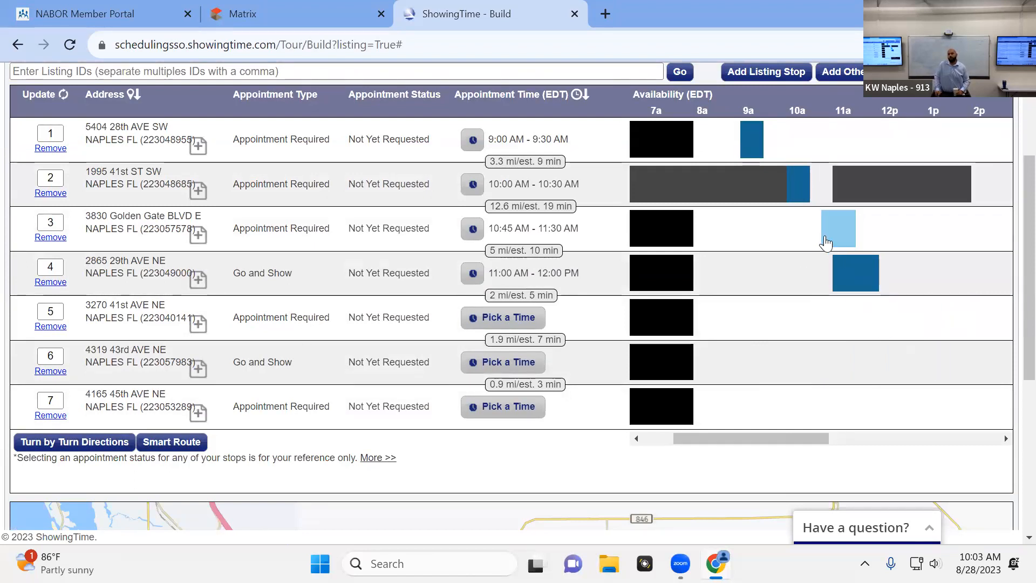
{"action": "mouse_move", "coordinate": [842, 240]}
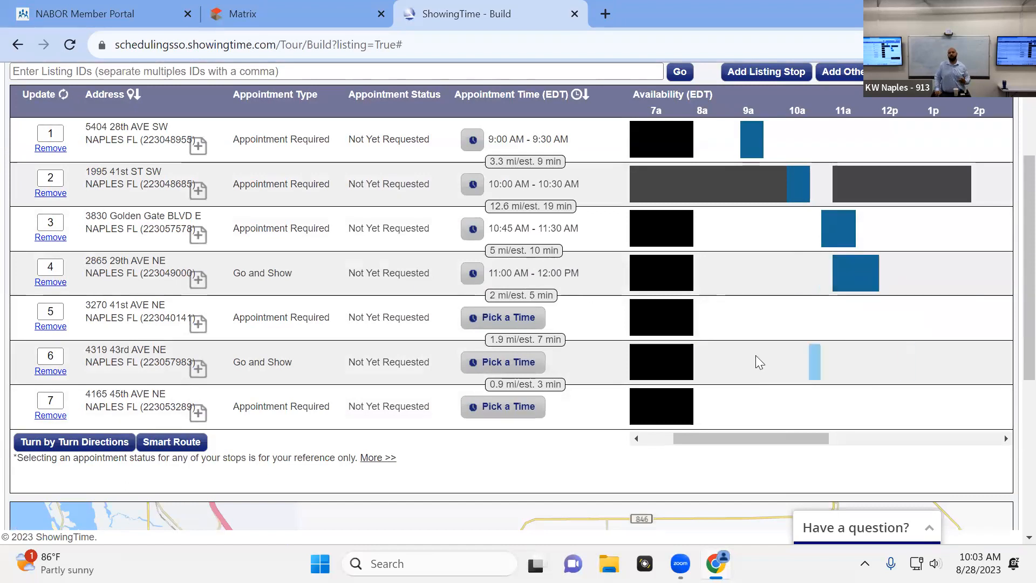
{"action": "left_click", "coordinate": [53, 327]}
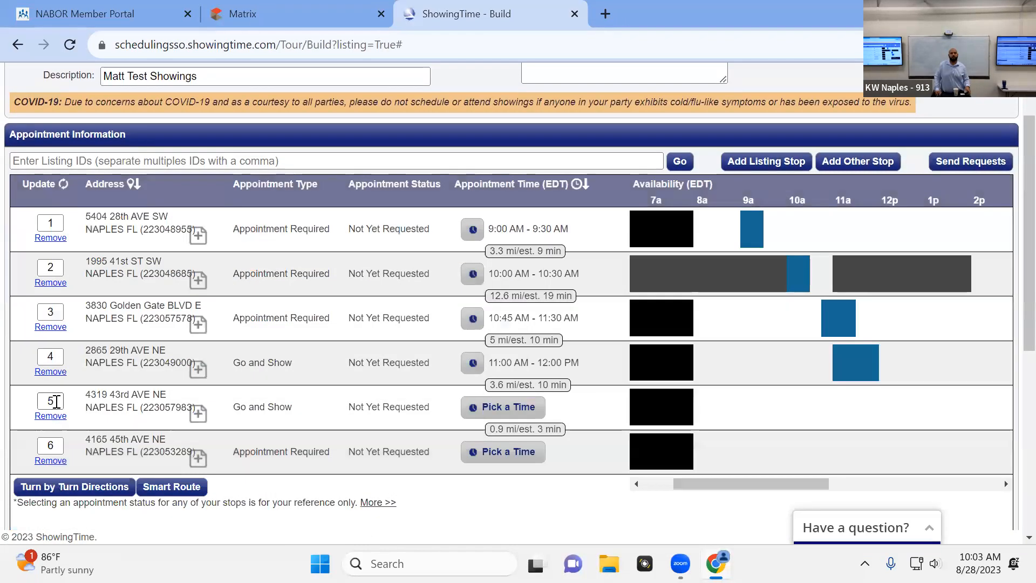
{"action": "left_click", "coordinate": [52, 422]}
{"action": "left_click", "coordinate": [616, 422]}
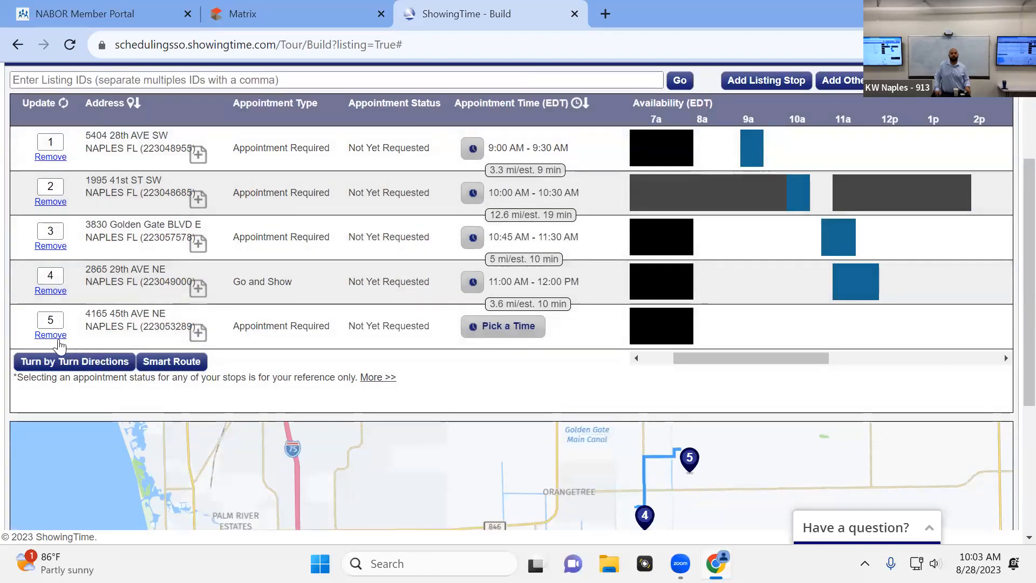
{"action": "left_click", "coordinate": [54, 338]}
{"action": "left_click", "coordinate": [631, 502]}
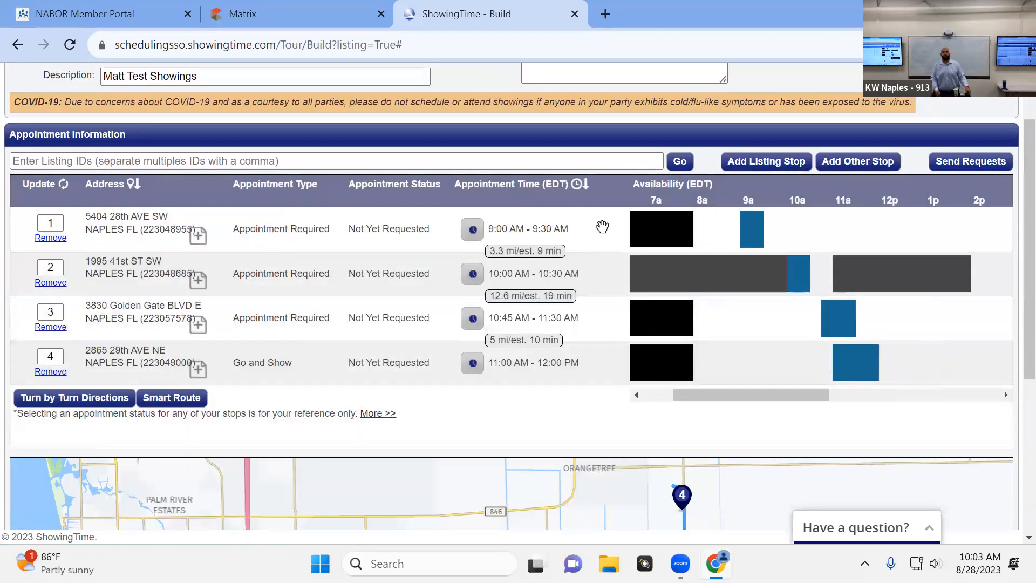
Examine the route of the four remaining stops on the map against their scheduled times
{"action": "scroll", "coordinate": [752, 231], "scroll_direction": "down", "scroll_amount": 5}
{"action": "scroll", "coordinate": [372, 449], "scroll_direction": "down", "scroll_amount": 2}
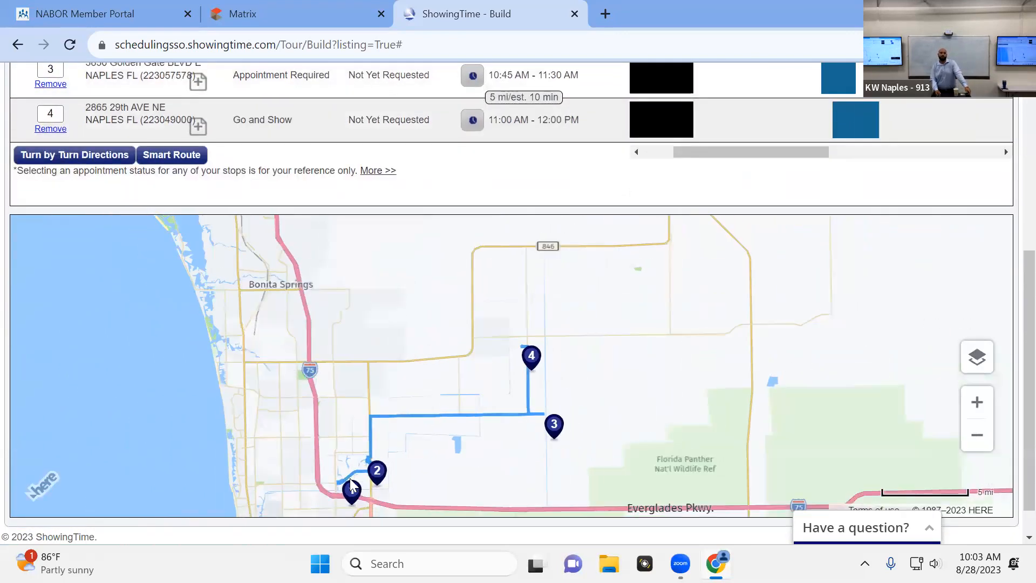
{"action": "scroll", "coordinate": [974, 162], "scroll_direction": "up", "scroll_amount": 4}
{"action": "scroll", "coordinate": [974, 162], "scroll_direction": "down", "scroll_amount": 4}
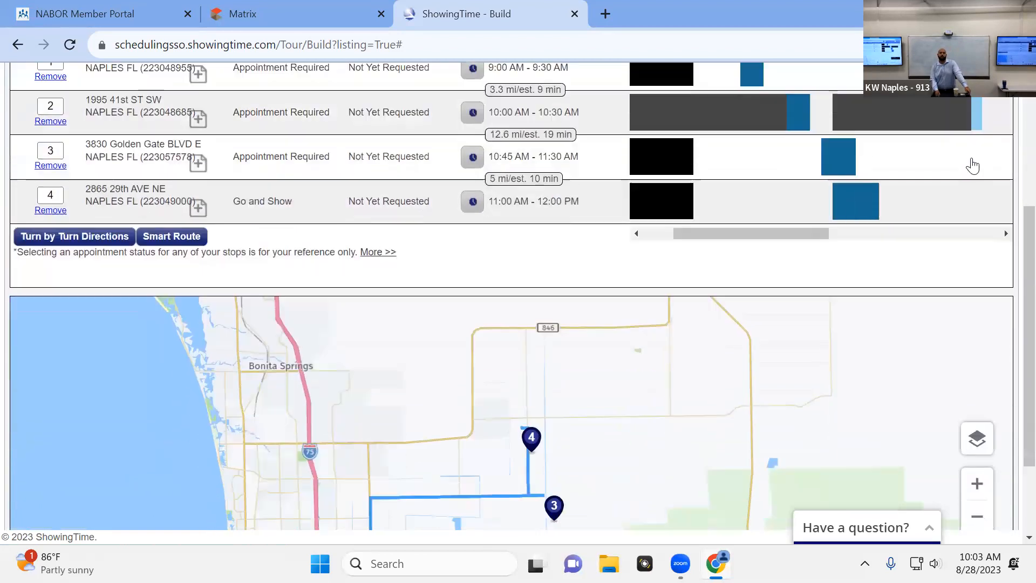
{"action": "scroll", "coordinate": [998, 173], "scroll_direction": "up", "scroll_amount": 6}
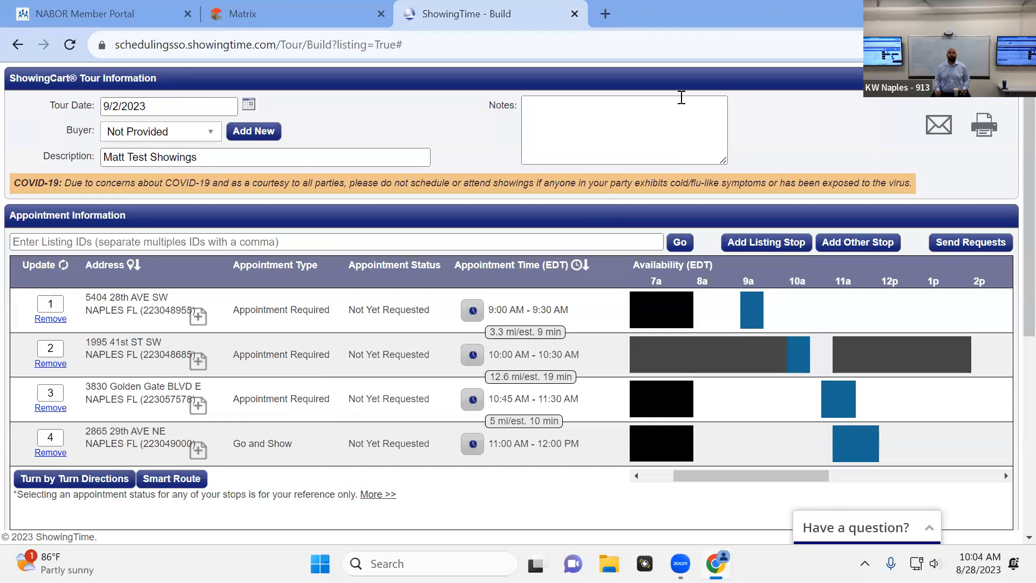
Close the tour builder, open ShowingTime from the My Matrix dashboard's external links, and postpone the profile review
{"action": "left_click", "coordinate": [11, 47]}
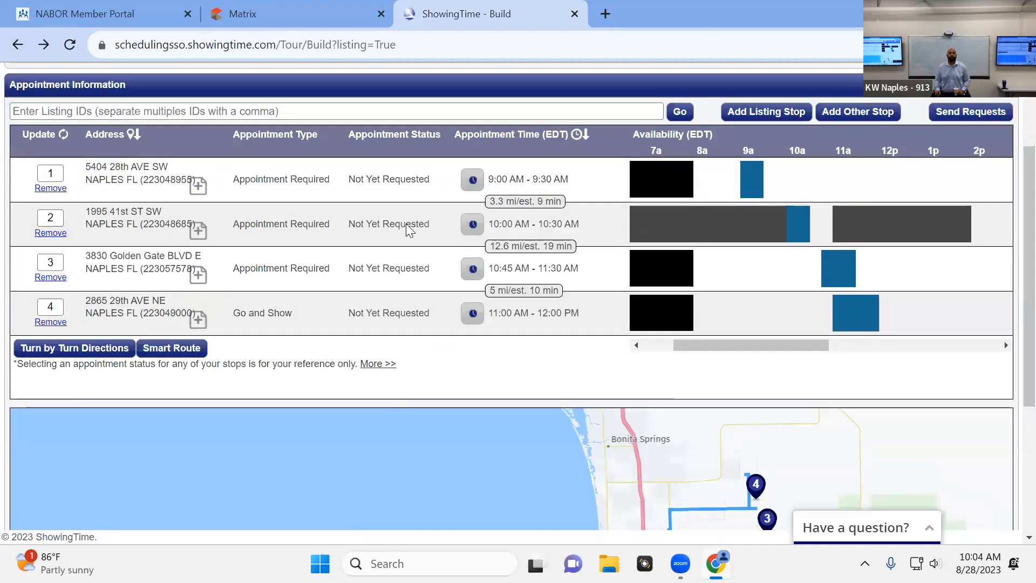
{"action": "left_click", "coordinate": [15, 47]}
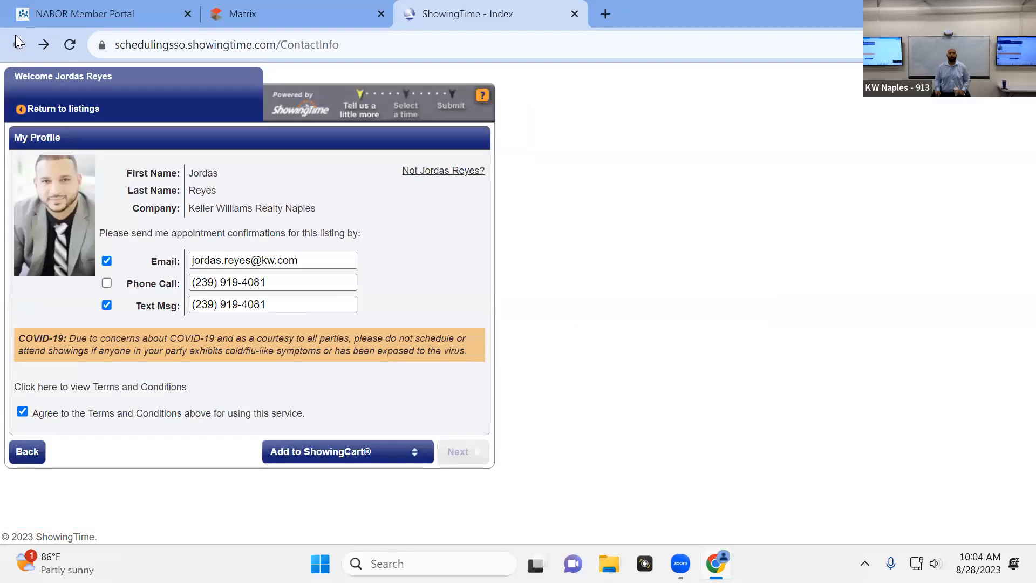
{"action": "left_click", "coordinate": [573, 14]}
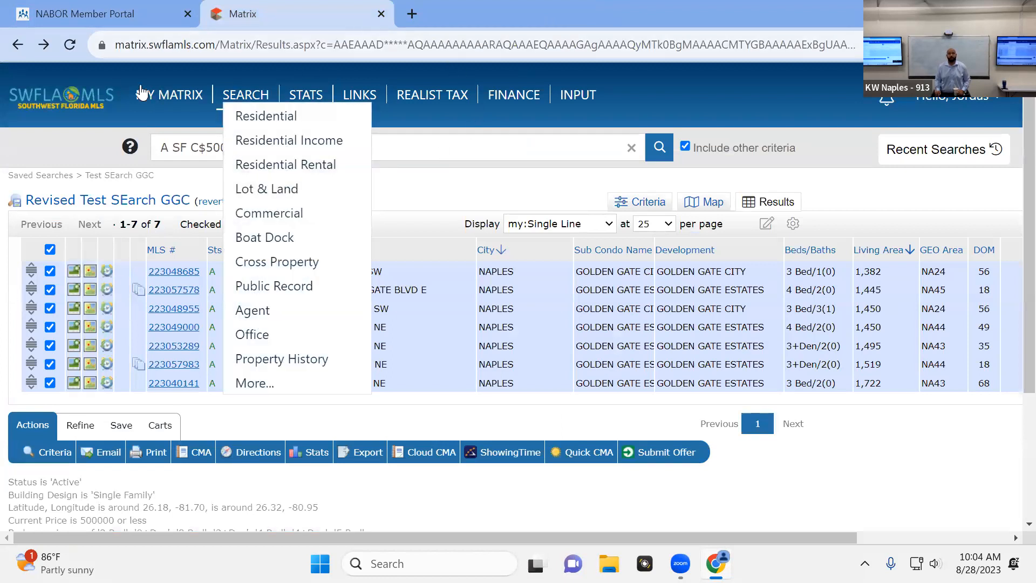
{"action": "mouse_move", "coordinate": [167, 104]}
{"action": "left_click", "coordinate": [188, 121]}
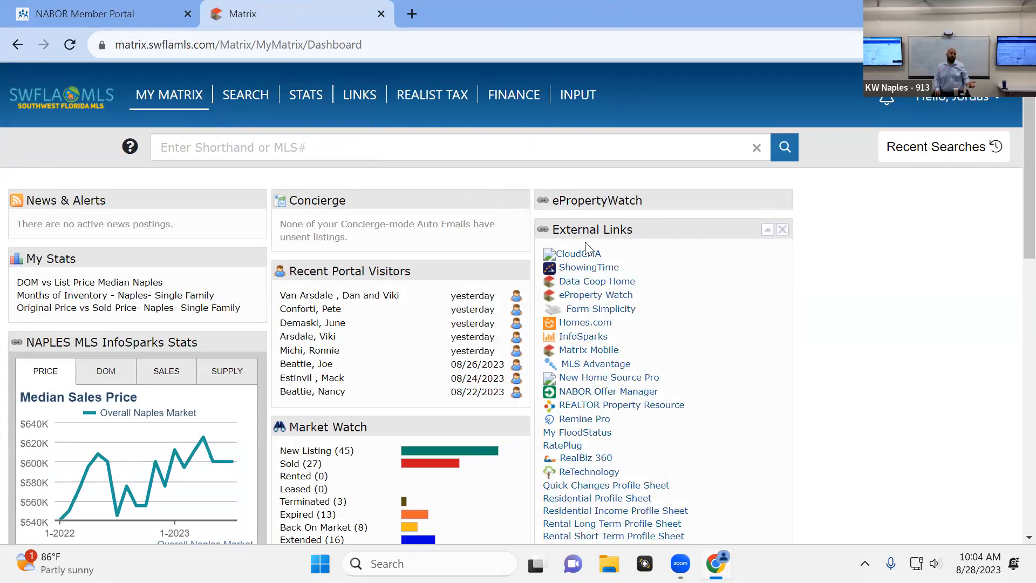
{"action": "left_click", "coordinate": [584, 268]}
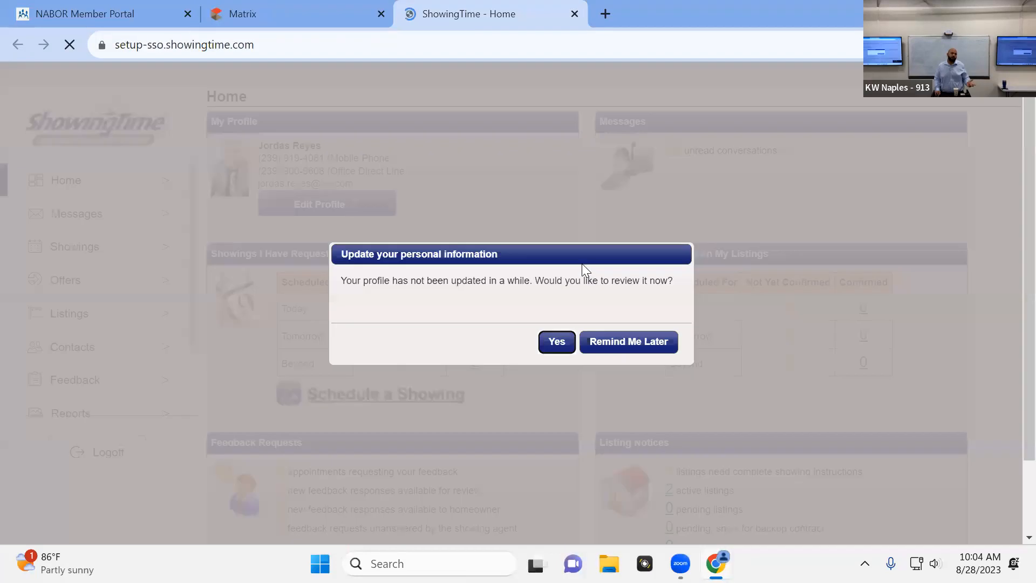
{"action": "left_click", "coordinate": [656, 354]}
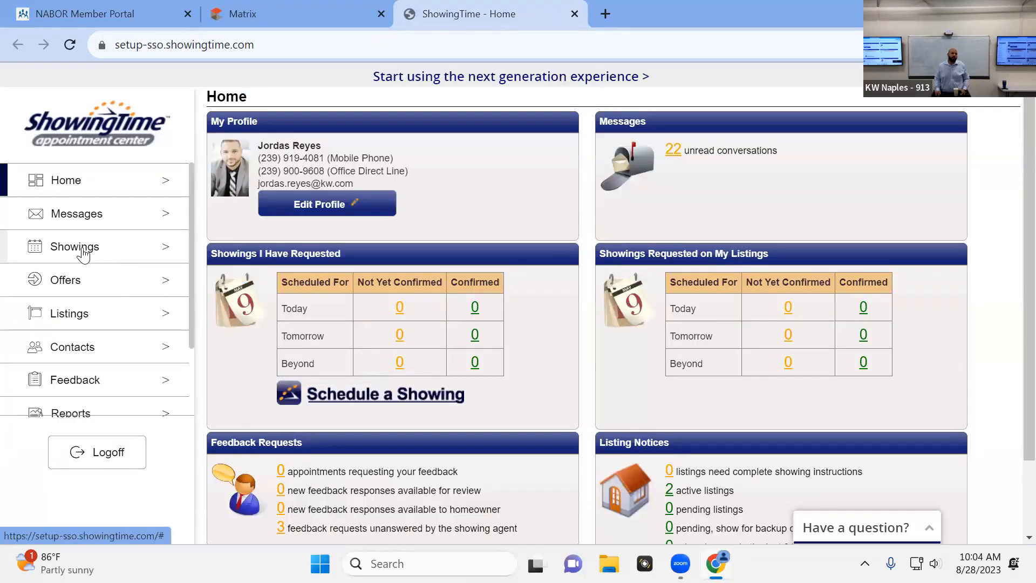
Open the ShowingCart tours calendar from the showings section and reopen the test showings tour dated 9/2/2023
{"action": "left_click", "coordinate": [89, 248]}
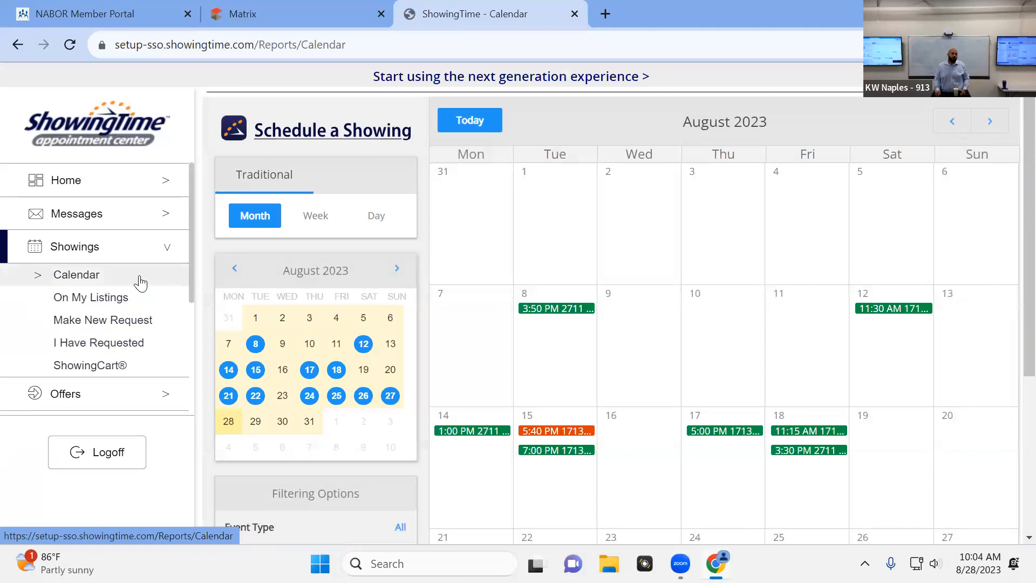
{"action": "left_click", "coordinate": [101, 367]}
{"action": "scroll", "coordinate": [821, 348], "scroll_direction": "down", "scroll_amount": 2}
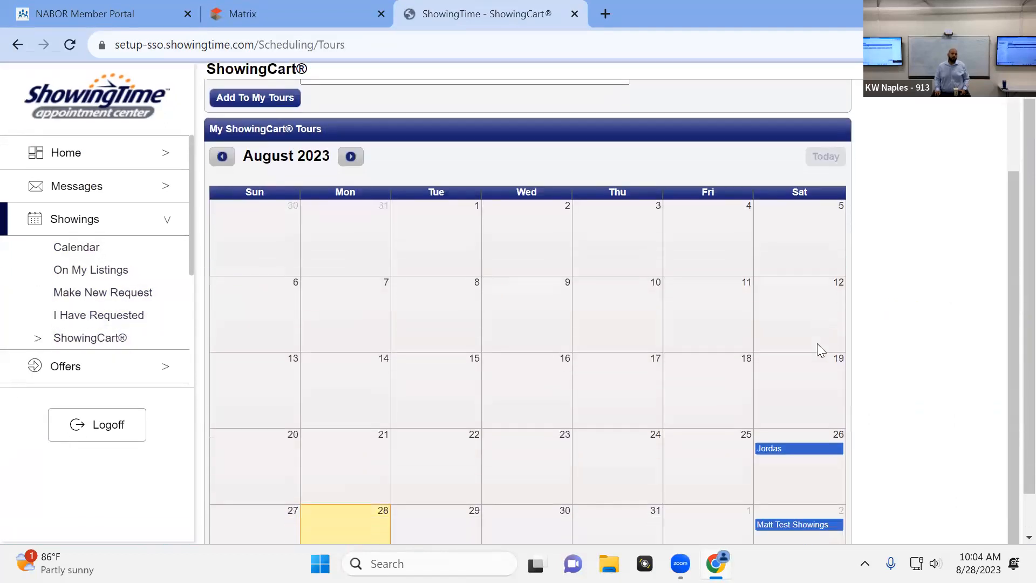
{"action": "scroll", "coordinate": [817, 343], "scroll_direction": "down", "scroll_amount": 1}
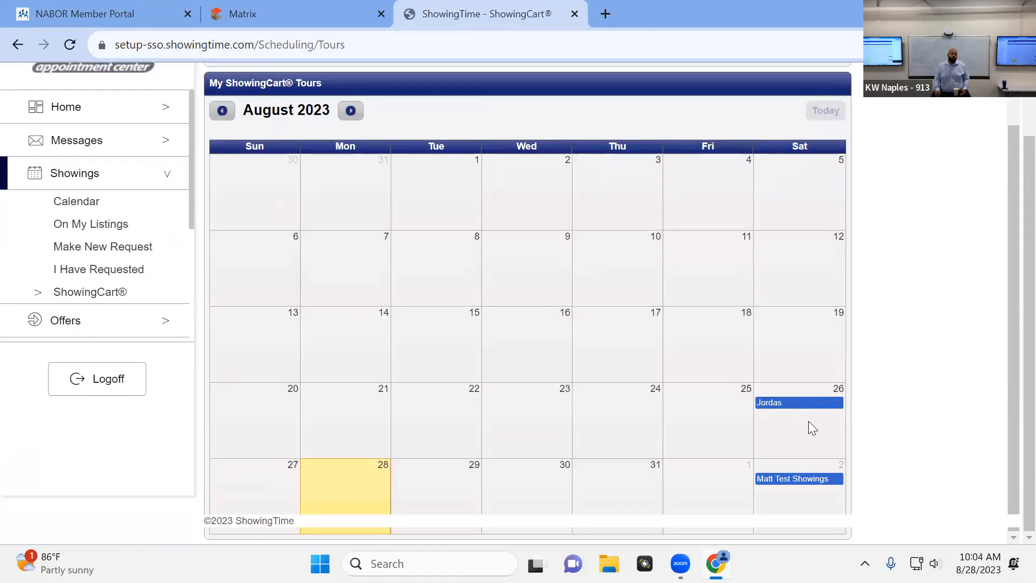
{"action": "left_click", "coordinate": [802, 481]}
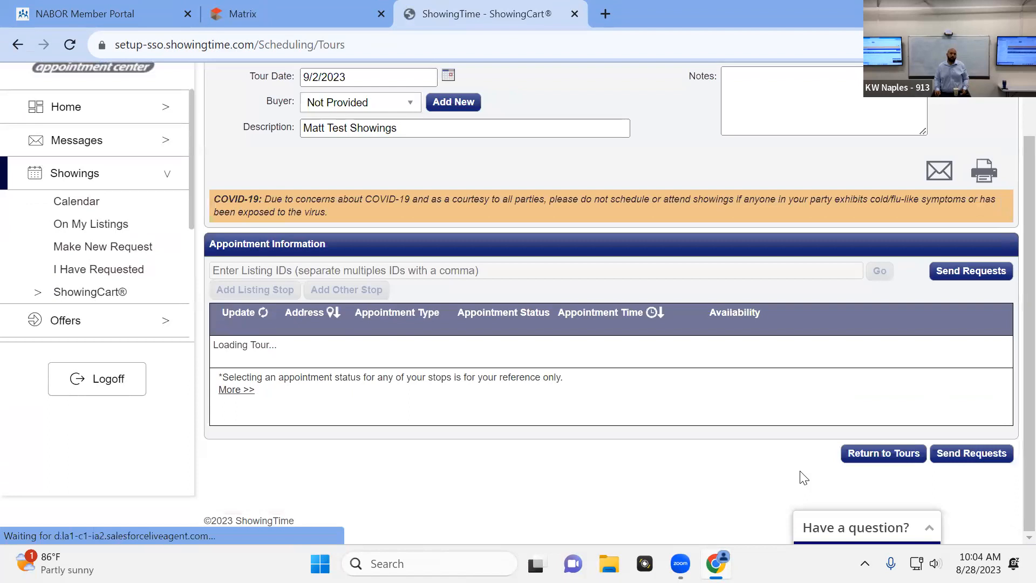
Review the reopened tour's stops, appointment times and tour details, and close ShowingTime to return to the Matrix dashboard
{"action": "scroll", "coordinate": [785, 419], "scroll_direction": "down", "scroll_amount": 2}
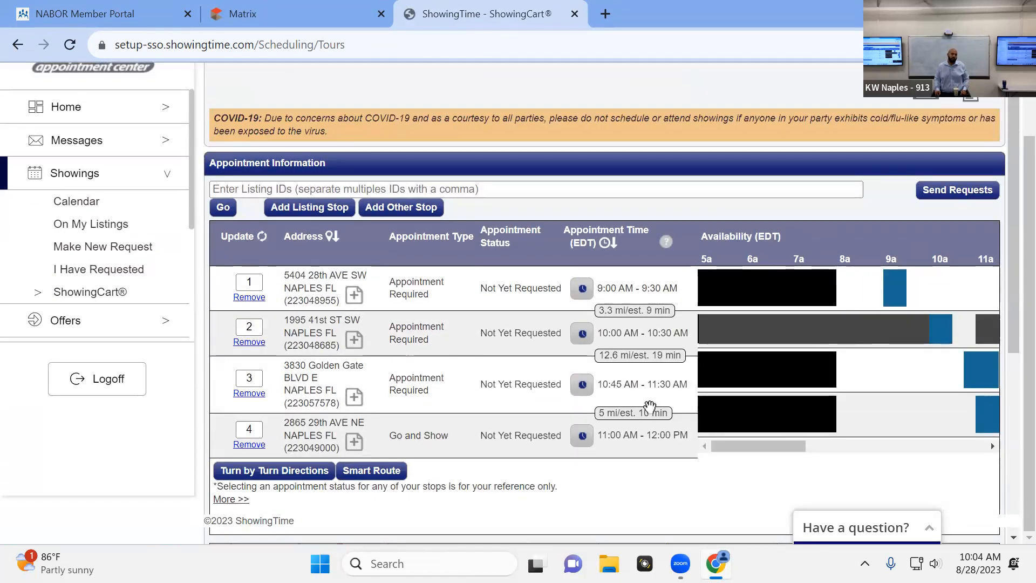
{"action": "scroll", "coordinate": [653, 405], "scroll_direction": "up", "scroll_amount": 2}
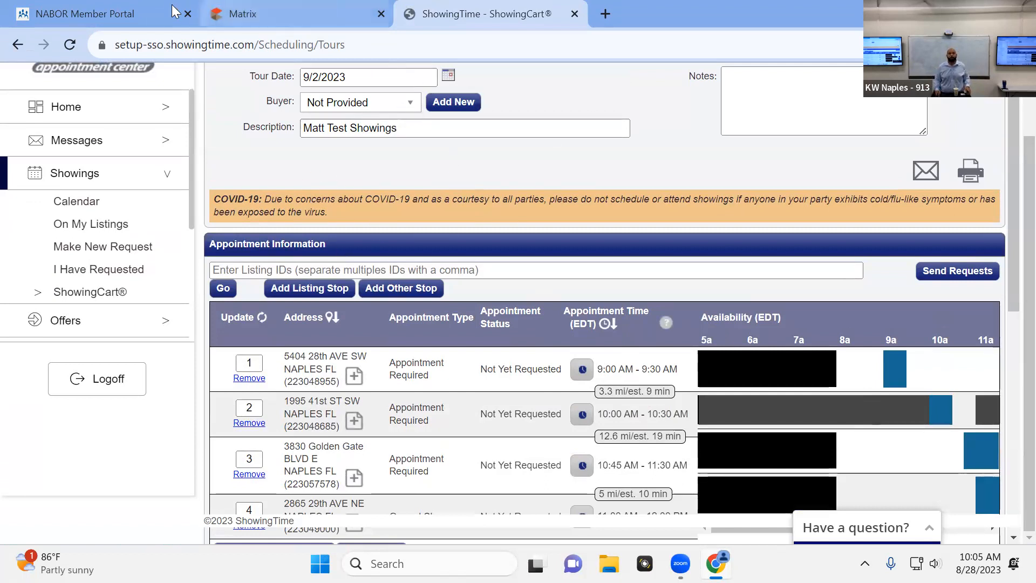
{"action": "left_click", "coordinate": [574, 13]}
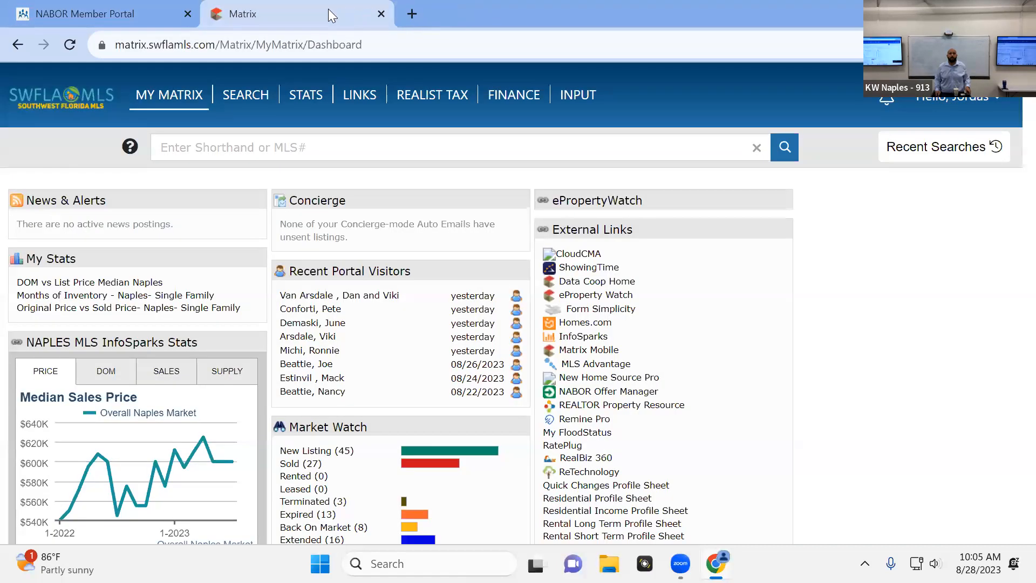
{"action": "mouse_move", "coordinate": [254, 93]}
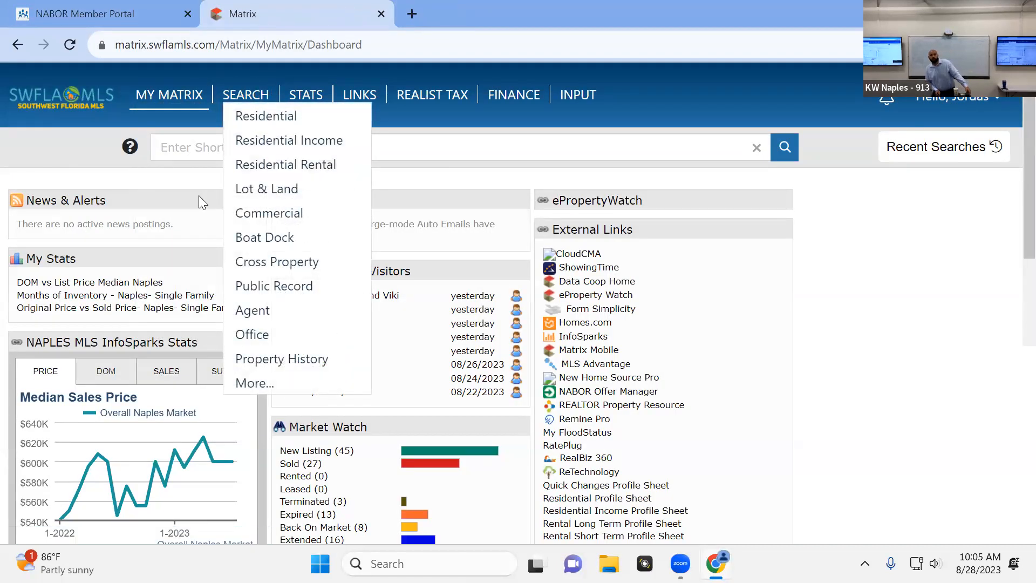
{"action": "mouse_move", "coordinate": [183, 98]}
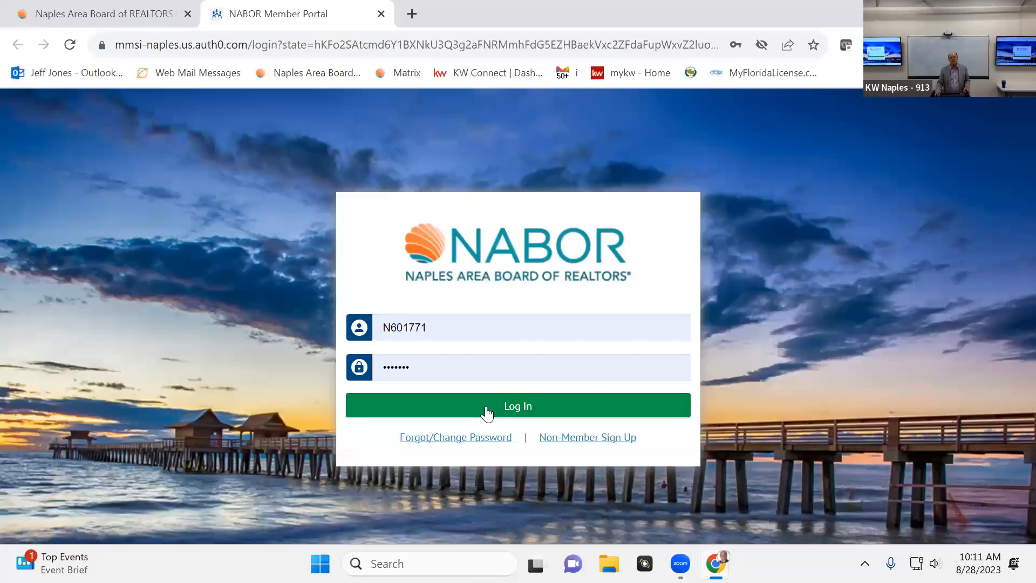
Open the NABOR Member Portal and look over its quick links to the MLS and partner tools
{"action": "left_click", "coordinate": [486, 409]}
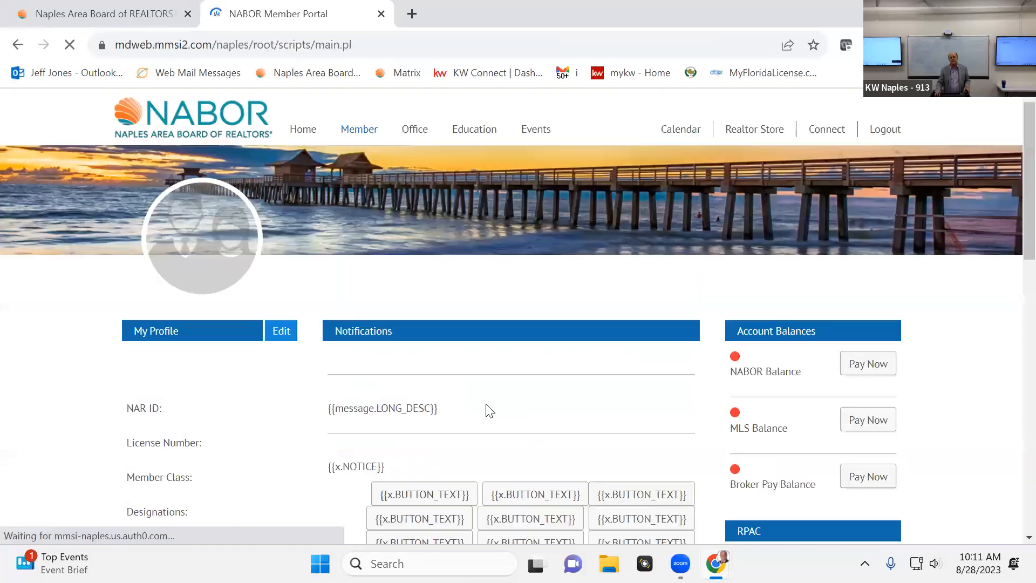
{"action": "scroll", "coordinate": [532, 340], "scroll_direction": "down", "scroll_amount": 5}
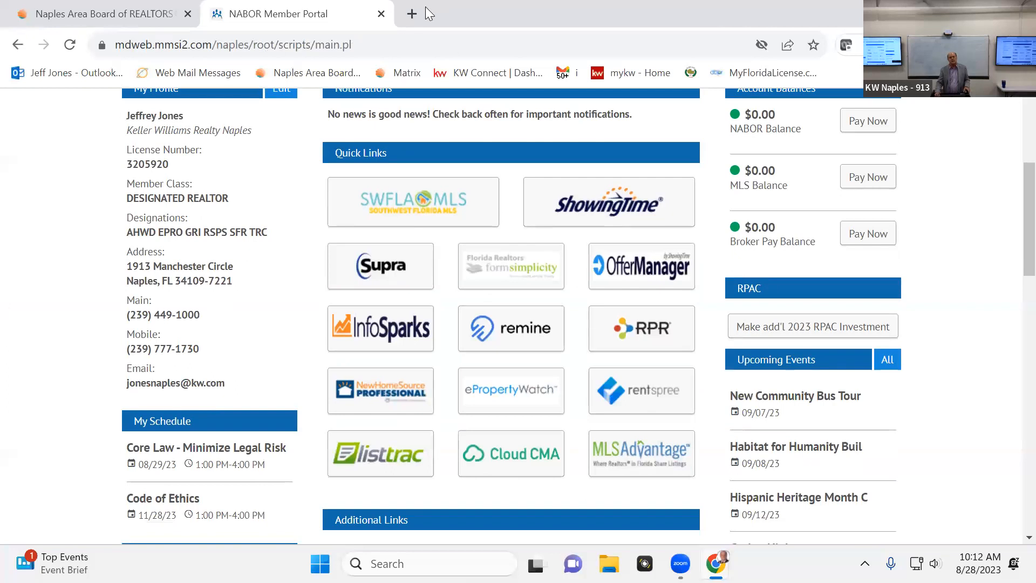
Search the web for "dropbox login" in a new browser tab and open Dropbox from the results
{"action": "left_click", "coordinate": [412, 14]}
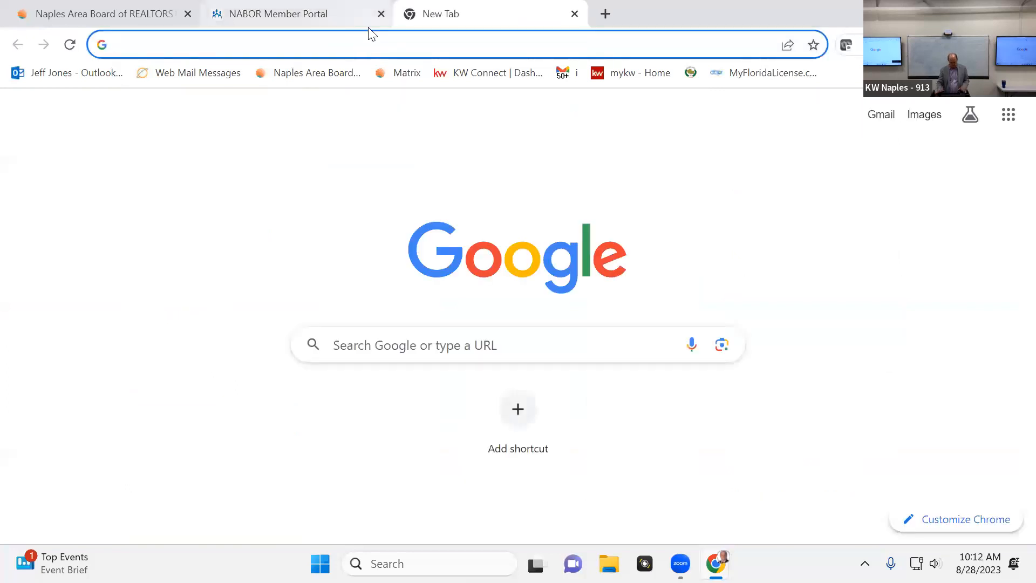
{"action": "type", "text": "drop["}
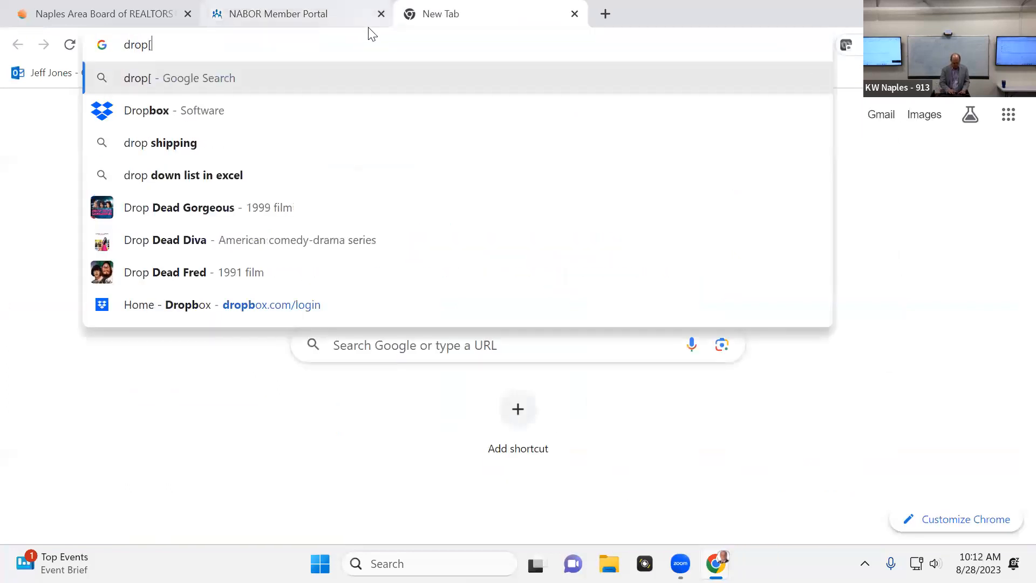
{"action": "key", "text": "BackSpace"}
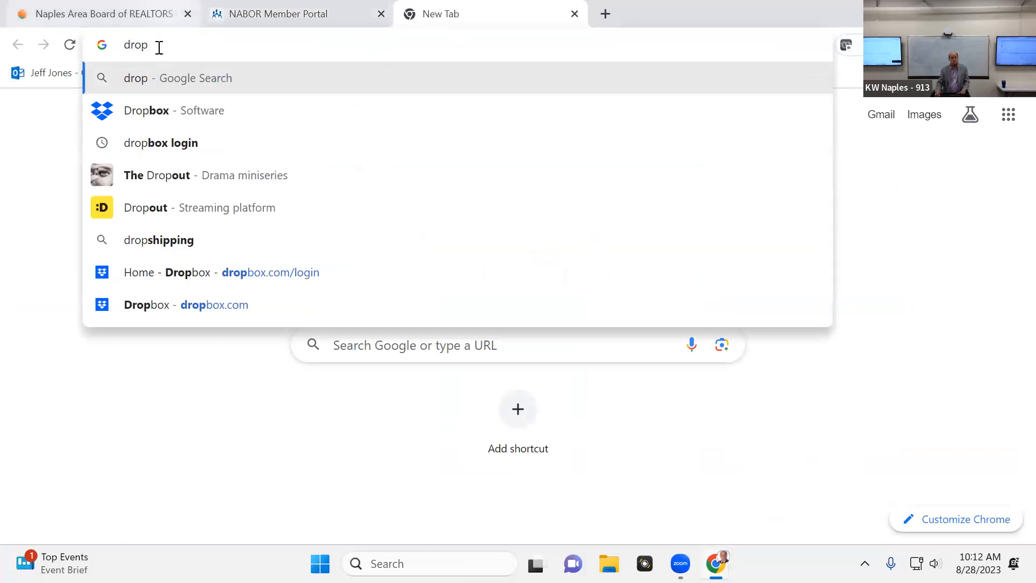
{"action": "left_click", "coordinate": [175, 143]}
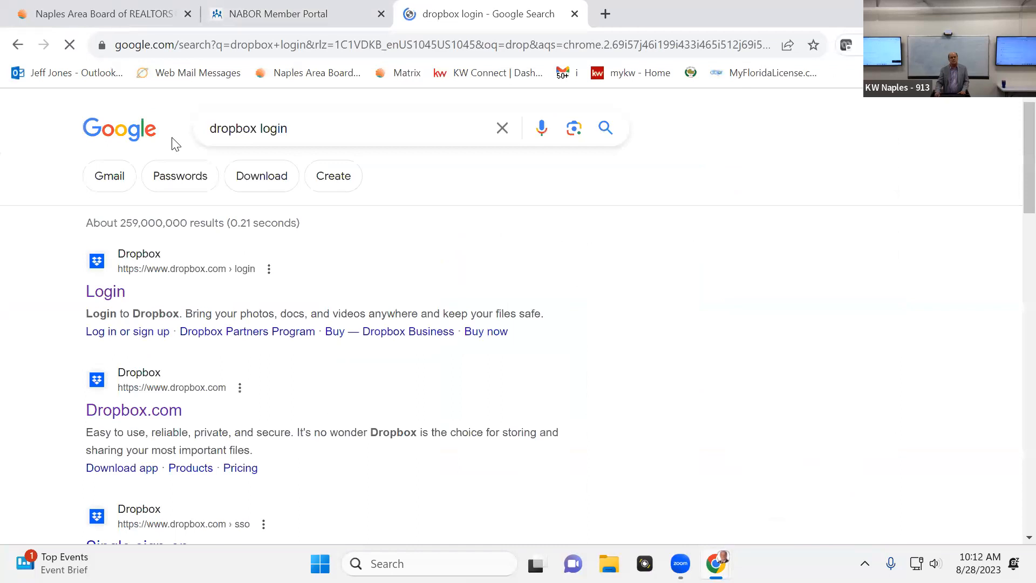
{"action": "left_click", "coordinate": [104, 302]}
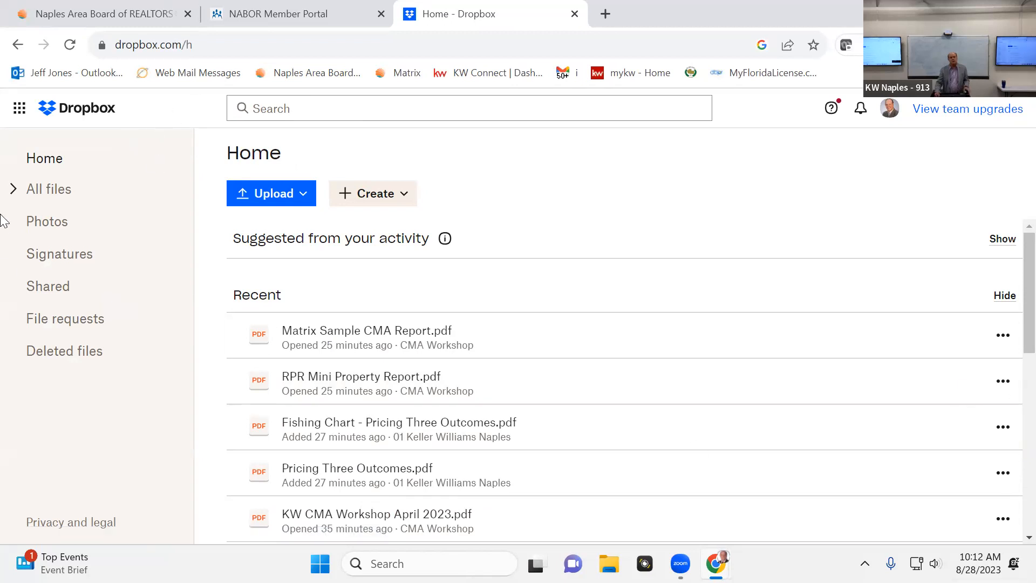
Search all Dropbox files for "cma" and pick the suggested search "kw cma workshop"
{"action": "left_click", "coordinate": [60, 195]}
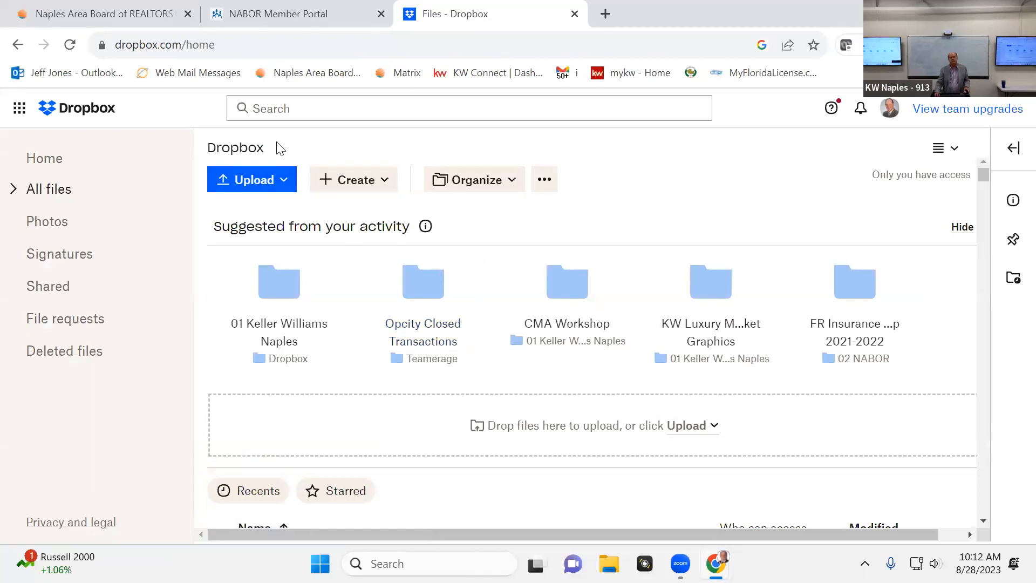
{"action": "left_click", "coordinate": [259, 103]}
{"action": "type", "text": "c"}
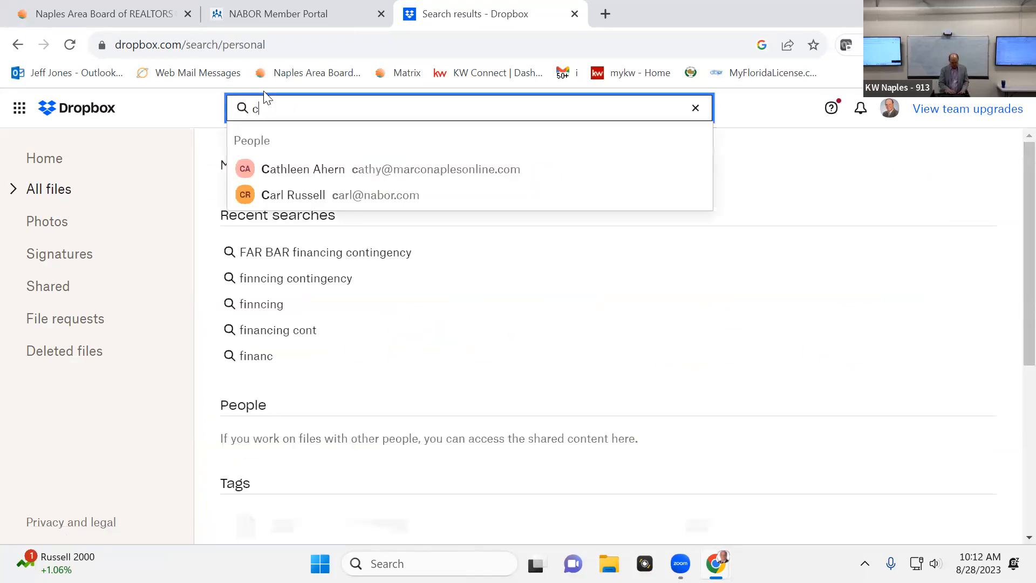
{"action": "type", "text": "ma"}
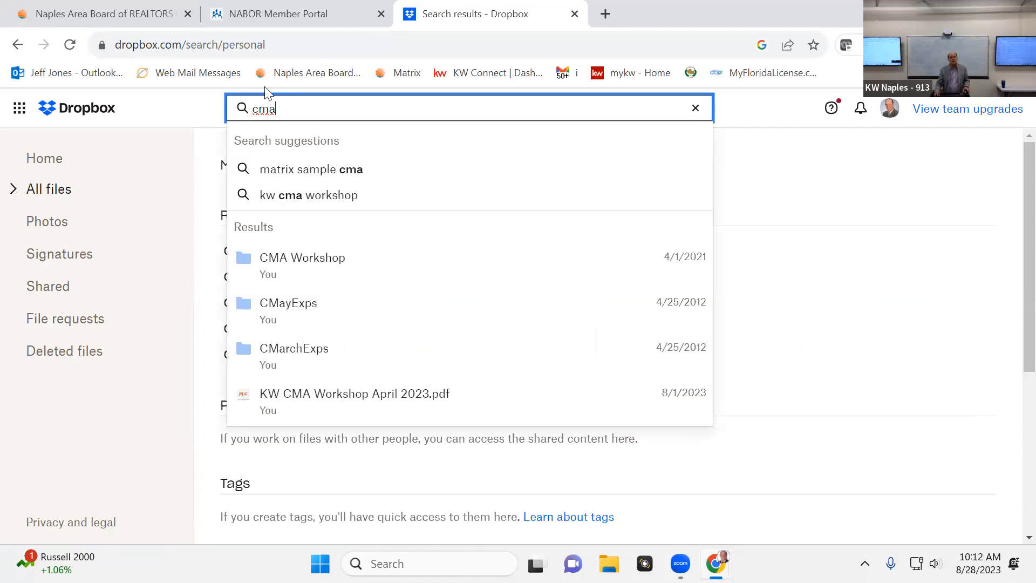
{"action": "left_click", "coordinate": [344, 204]}
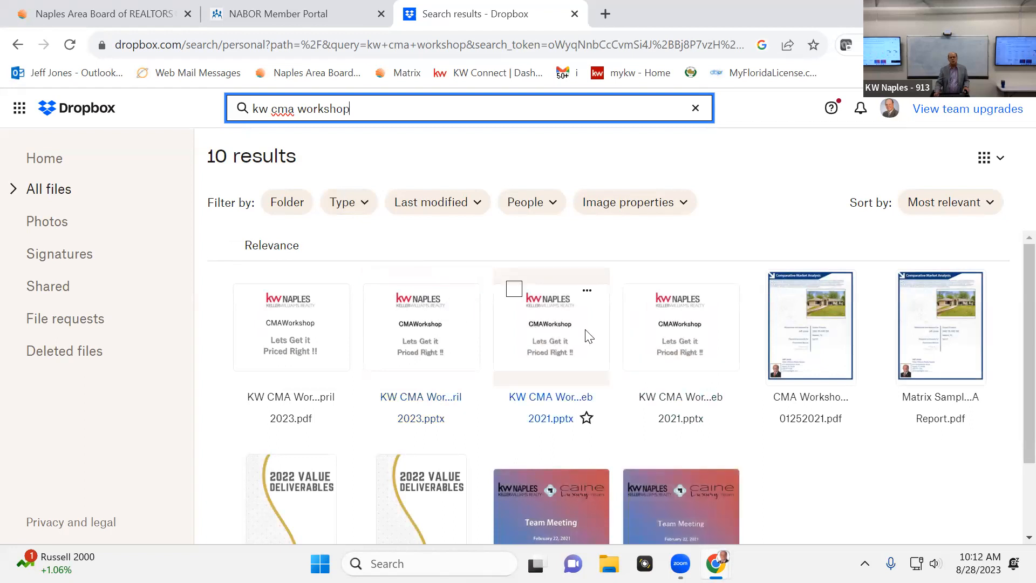
Open the KW CMA Workshop April 2023.pptx presentation from the search results and start its slide show
{"action": "left_click", "coordinate": [420, 319]}
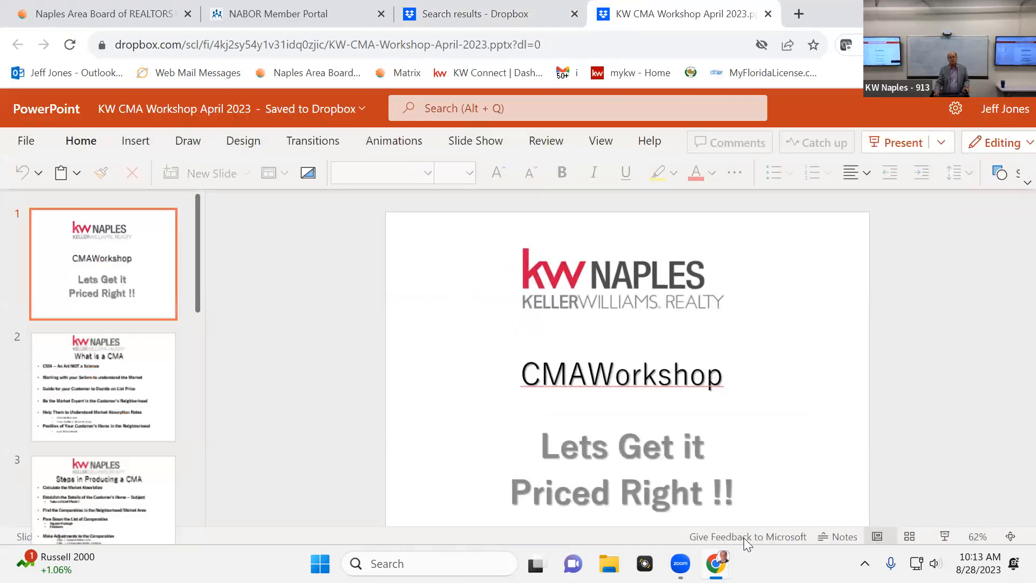
{"action": "left_click", "coordinate": [945, 536]}
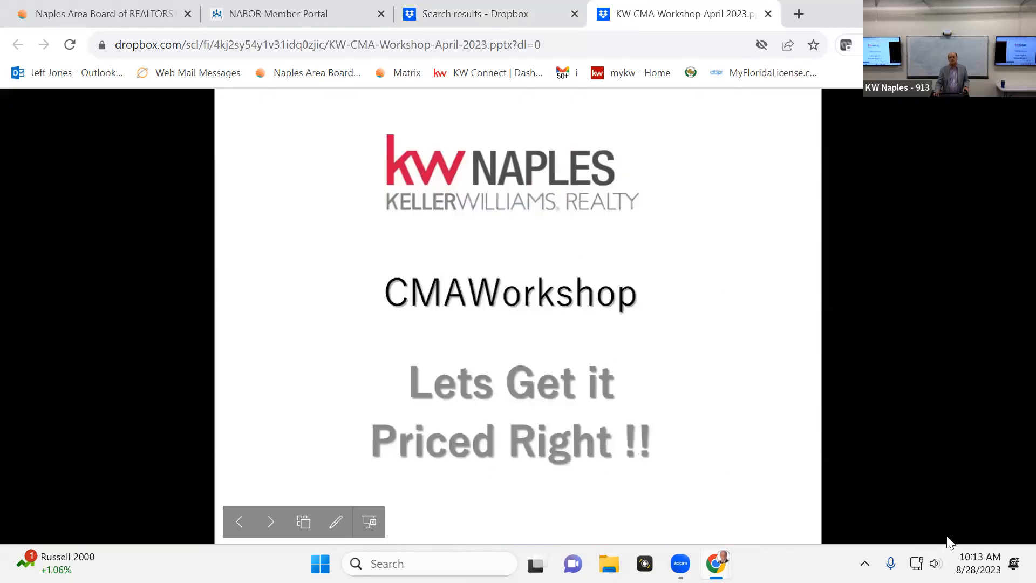
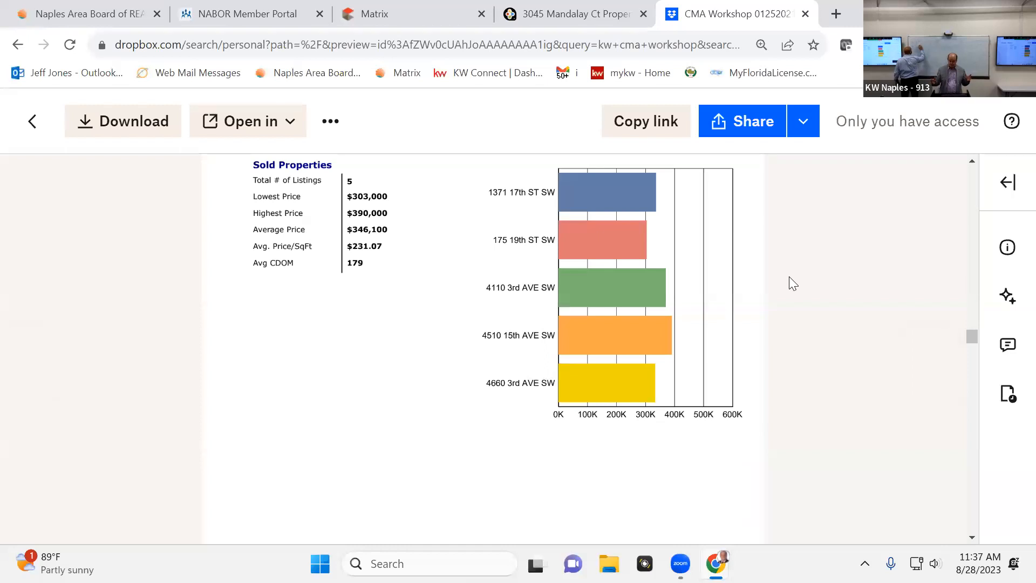
Review the sold properties chart, the Summary Graph/Analysis and the Sold Property Analysis table in the CMA Workshop PDF
{"action": "scroll", "coordinate": [804, 283], "scroll_direction": "down", "scroll_amount": 4}
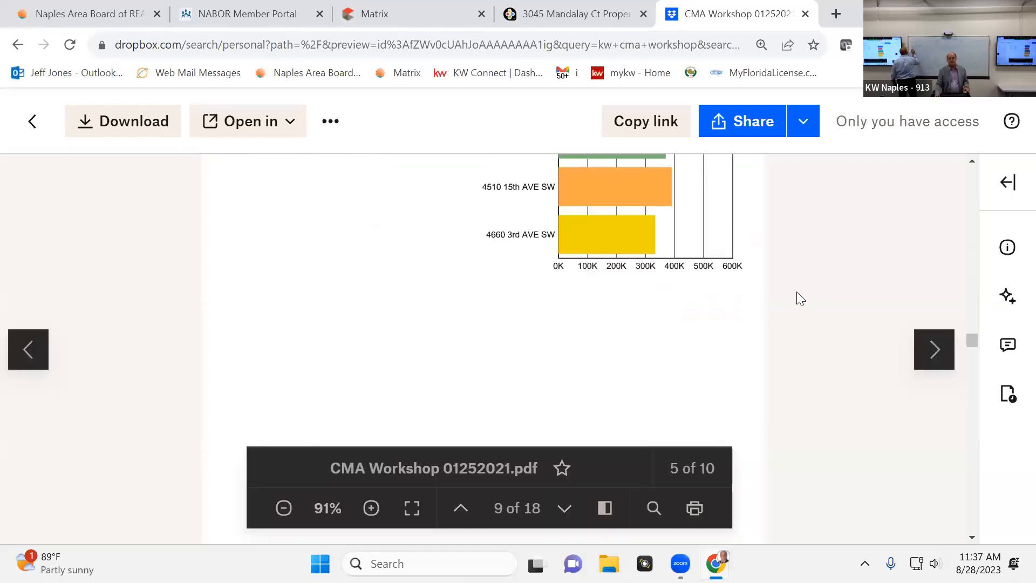
{"action": "scroll", "coordinate": [743, 372], "scroll_direction": "down", "scroll_amount": 9}
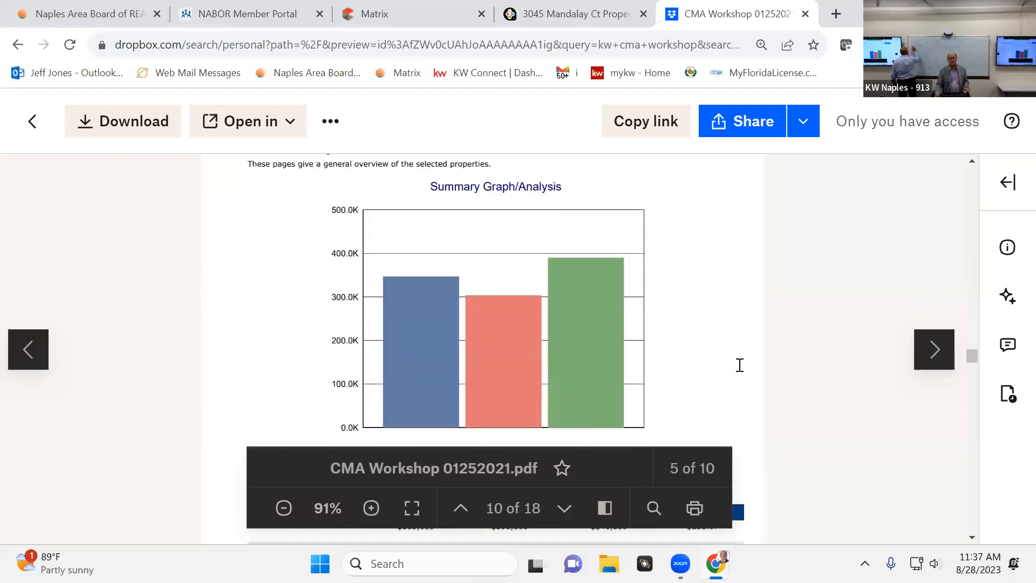
{"action": "scroll", "coordinate": [743, 371], "scroll_direction": "up", "scroll_amount": 3}
{"action": "scroll", "coordinate": [742, 371], "scroll_direction": "down", "scroll_amount": 3}
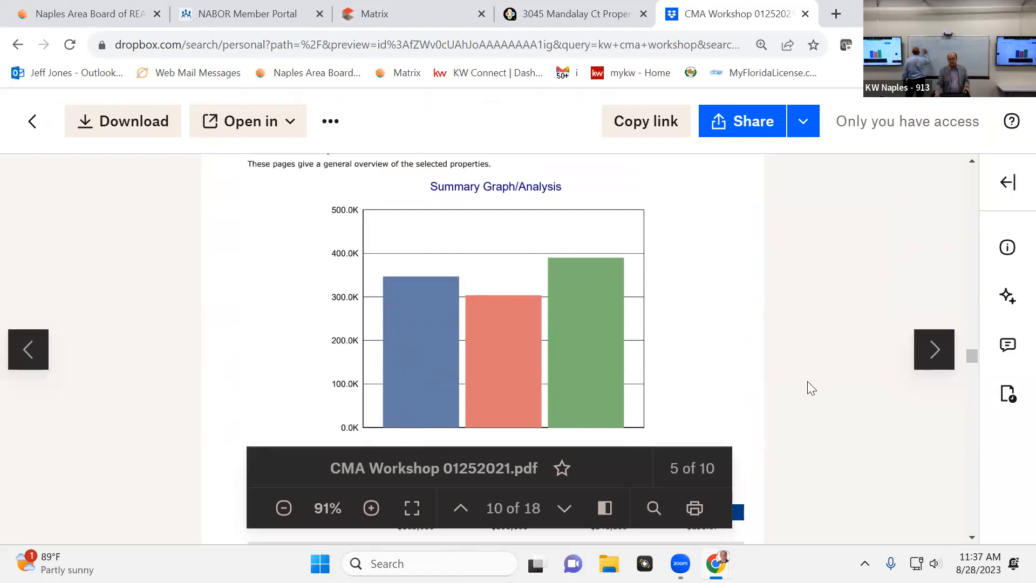
{"action": "scroll", "coordinate": [808, 381], "scroll_direction": "down", "scroll_amount": 5}
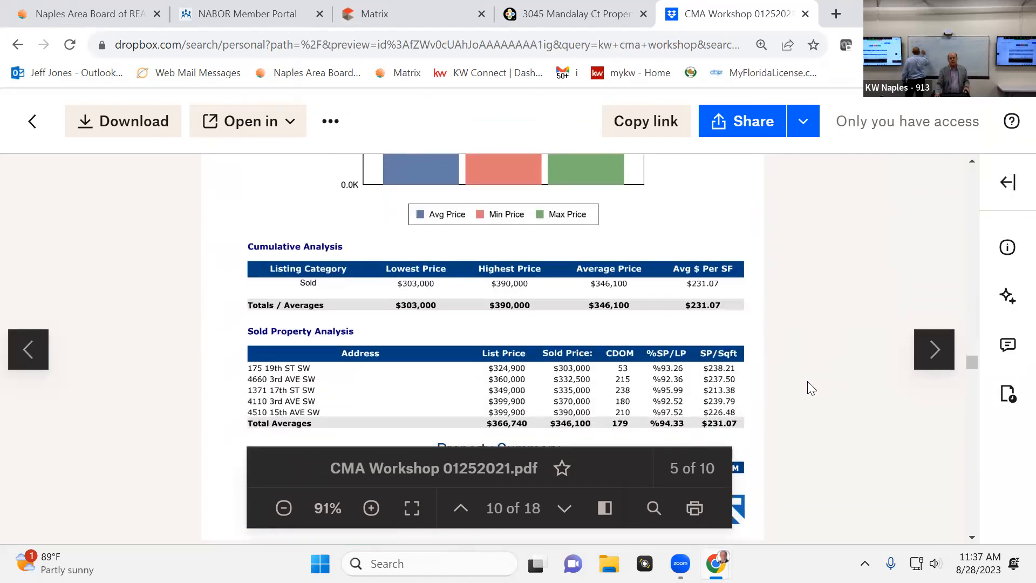
{"action": "scroll", "coordinate": [808, 382], "scroll_direction": "down", "scroll_amount": 2}
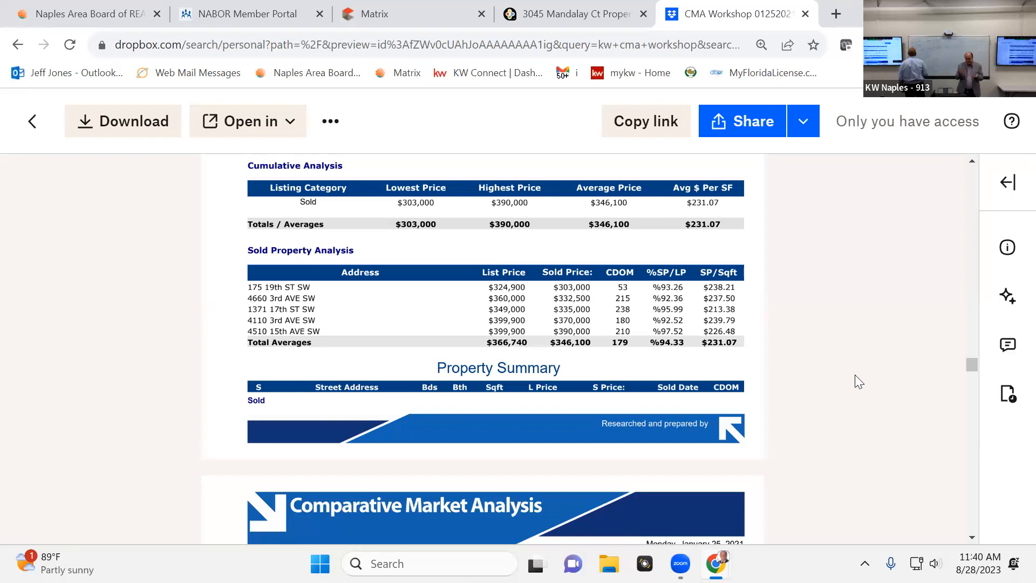
Look through the CMA Pro Report property summary and the Cumulative Days On Market chart
{"action": "mouse_move", "coordinate": [897, 367]}
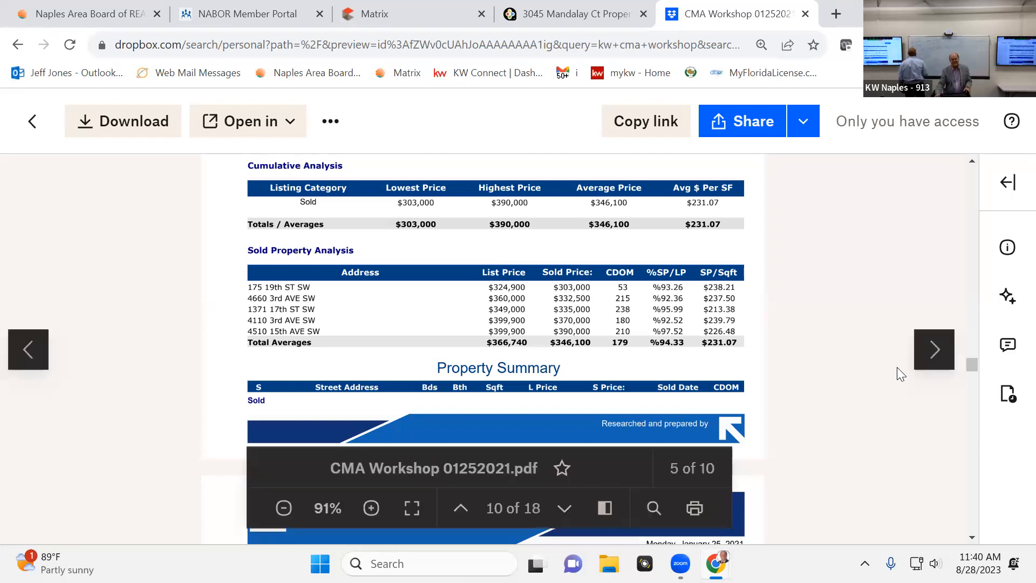
{"action": "scroll", "coordinate": [921, 409], "scroll_direction": "down", "scroll_amount": 4}
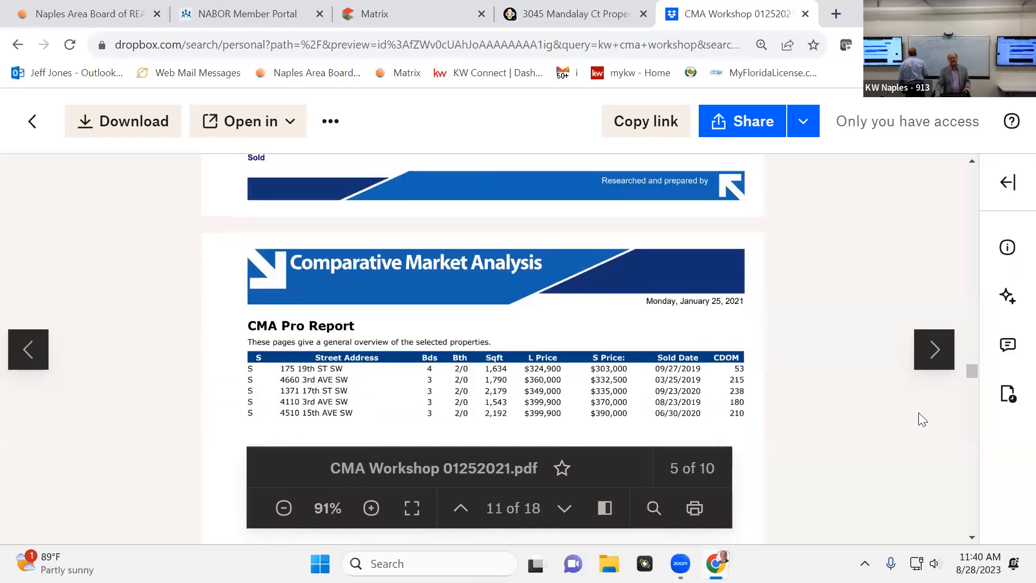
{"action": "scroll", "coordinate": [919, 412], "scroll_direction": "down", "scroll_amount": 1}
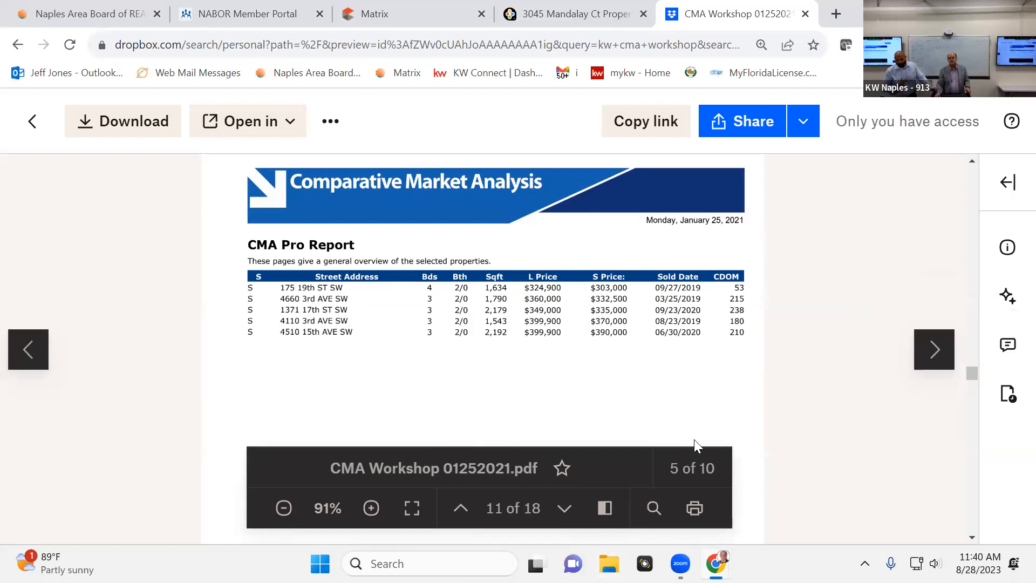
{"action": "scroll", "coordinate": [703, 435], "scroll_direction": "down", "scroll_amount": 3}
{"action": "scroll", "coordinate": [703, 435], "scroll_direction": "down", "scroll_amount": 5}
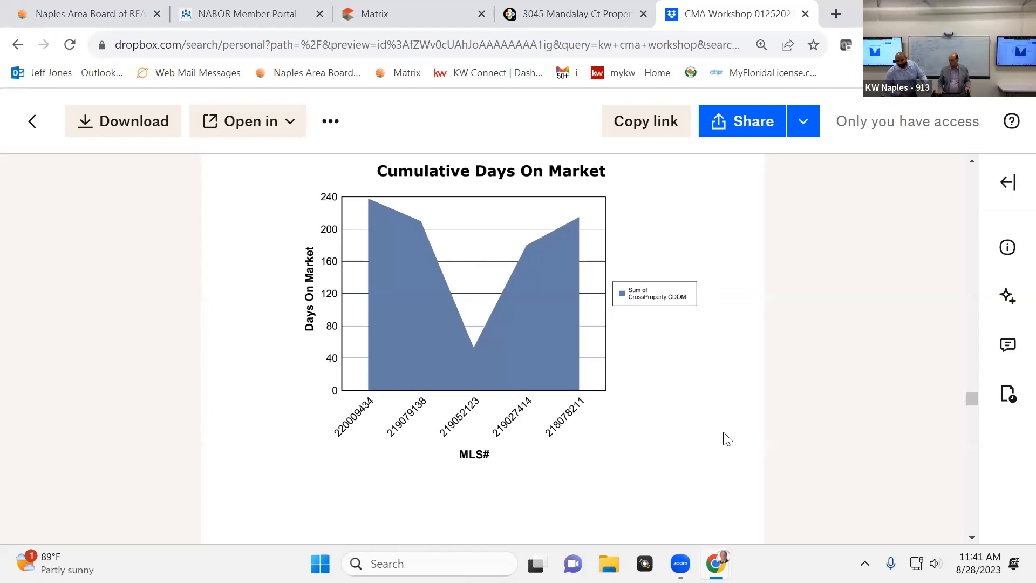
{"action": "scroll", "coordinate": [734, 254], "scroll_direction": "down", "scroll_amount": 3}
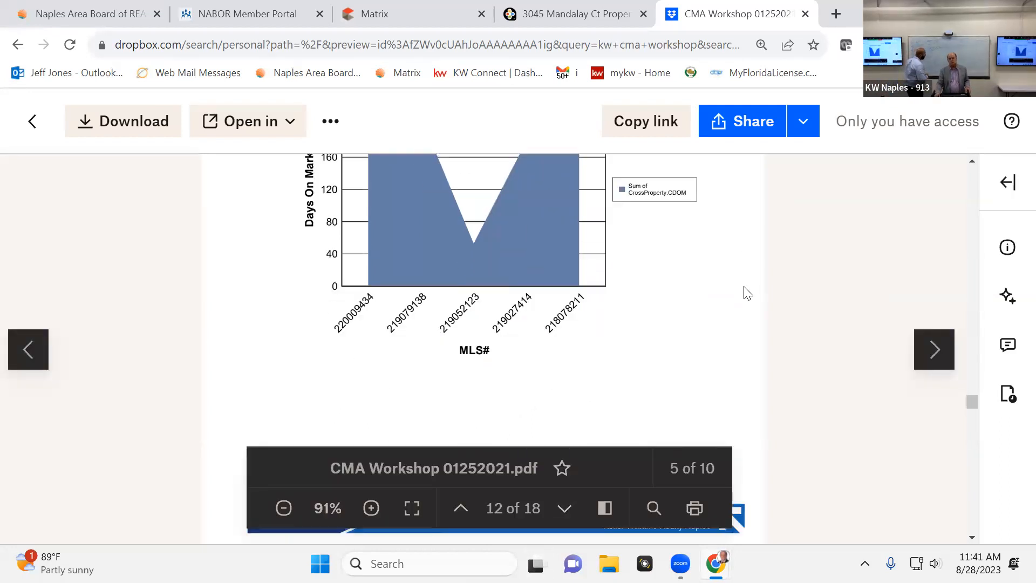
Examine the CMA Price Adjustments pages, comparing the subject property with each sold comparable down to its adjusted price
{"action": "scroll", "coordinate": [742, 285], "scroll_direction": "down", "scroll_amount": 7}
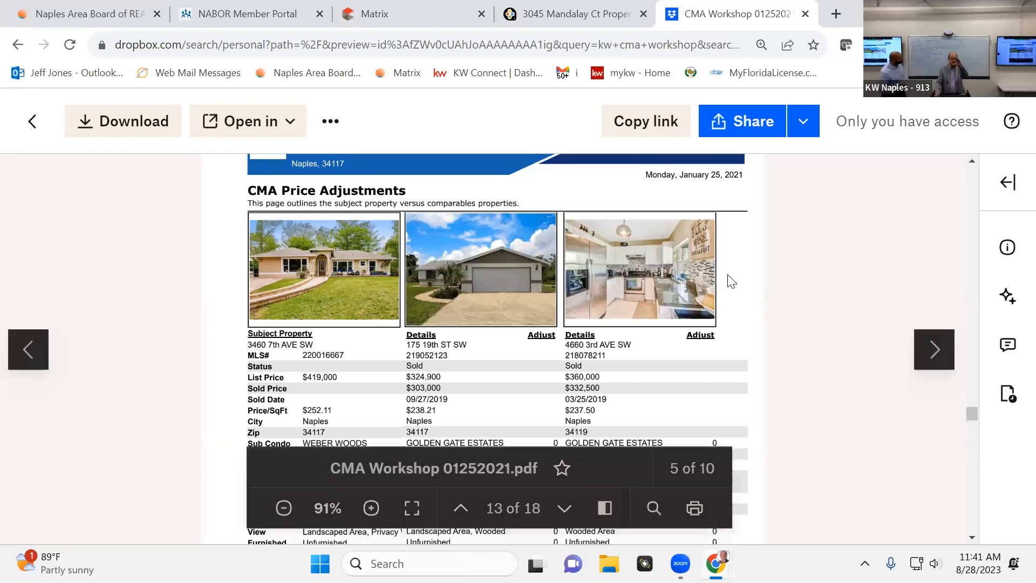
{"action": "scroll", "coordinate": [726, 281], "scroll_direction": "down", "scroll_amount": 1}
{"action": "scroll", "coordinate": [721, 276], "scroll_direction": "down", "scroll_amount": 2}
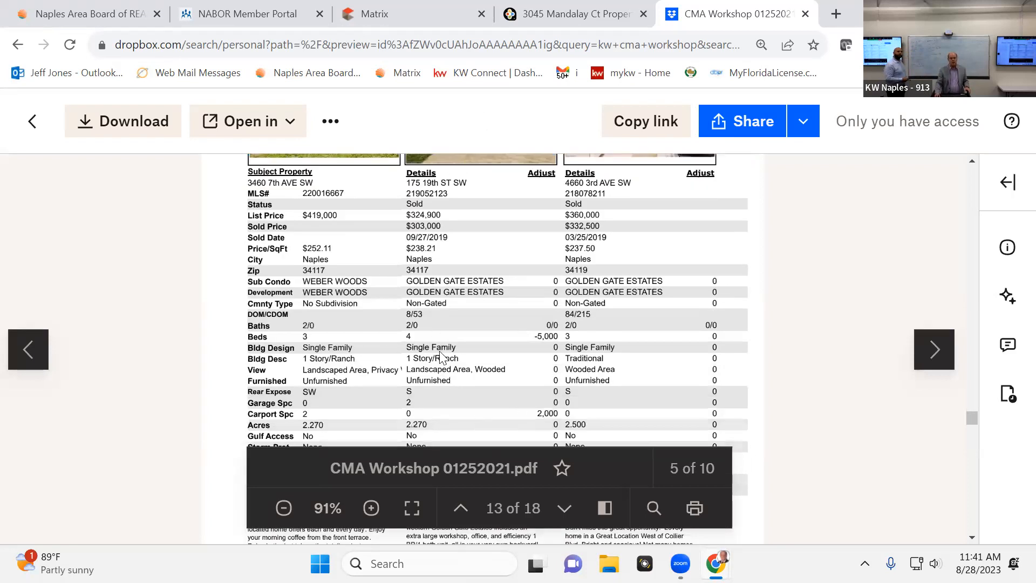
{"action": "scroll", "coordinate": [440, 350], "scroll_direction": "down", "scroll_amount": 1}
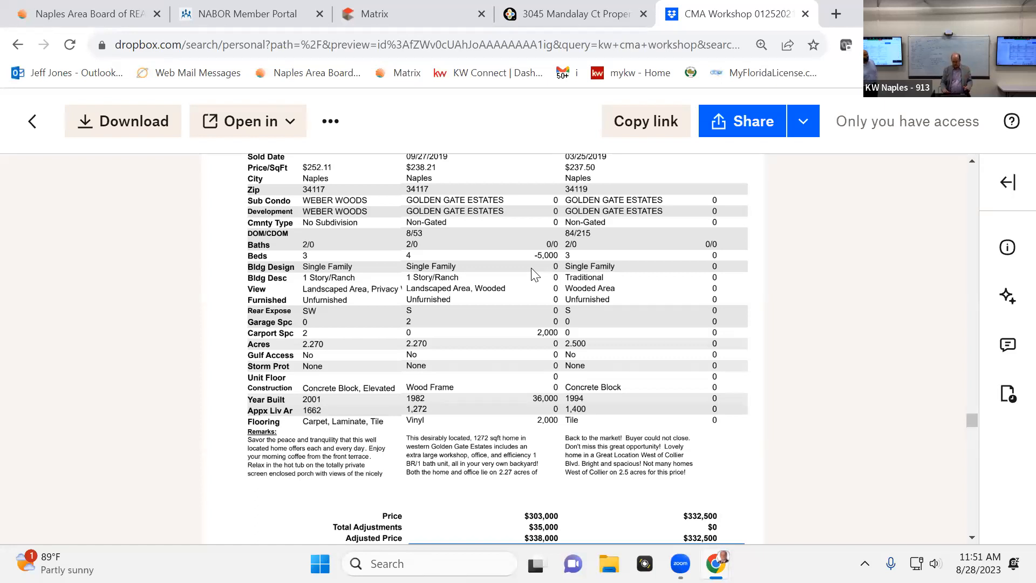
{"action": "scroll", "coordinate": [533, 275], "scroll_direction": "down", "scroll_amount": 1}
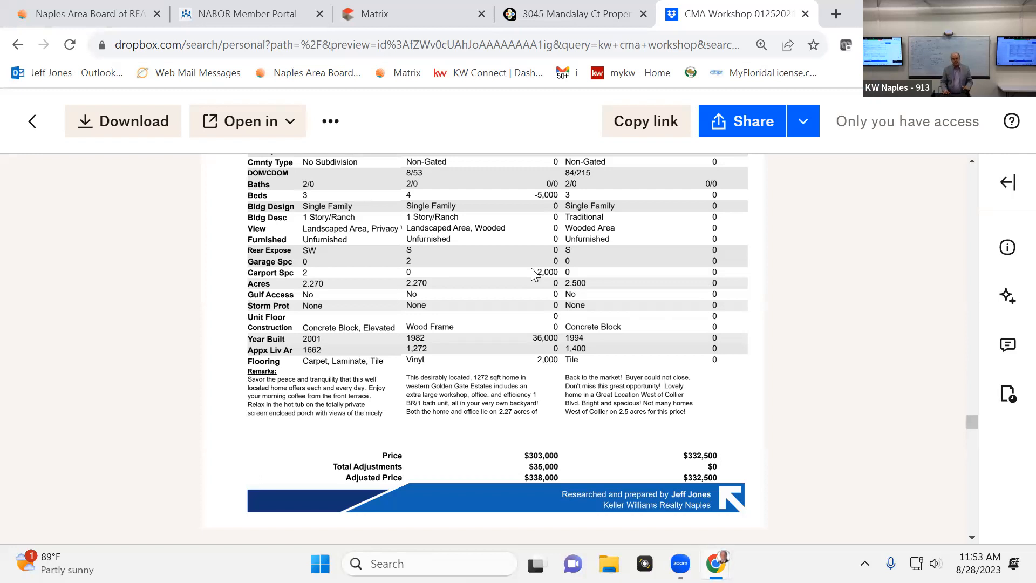
{"action": "scroll", "coordinate": [533, 274], "scroll_direction": "down", "scroll_amount": 1}
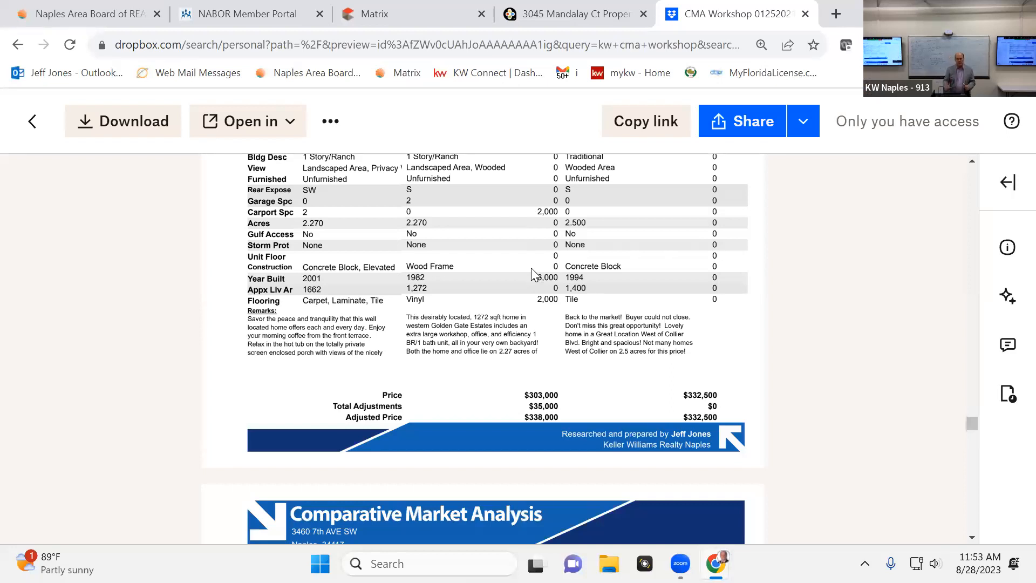
{"action": "scroll", "coordinate": [533, 274], "scroll_direction": "down", "scroll_amount": 1}
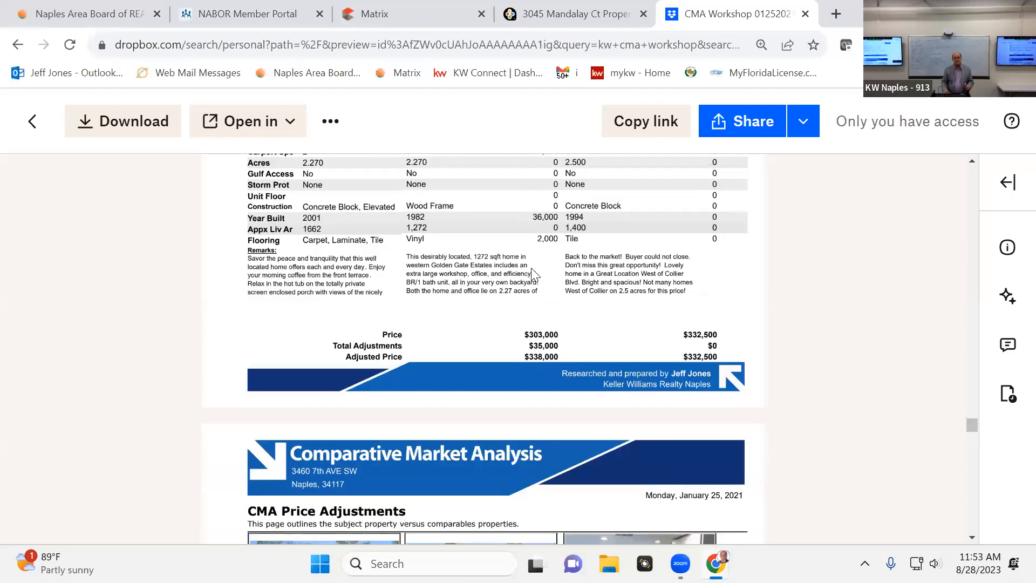
{"action": "scroll", "coordinate": [533, 274], "scroll_direction": "down", "scroll_amount": 5}
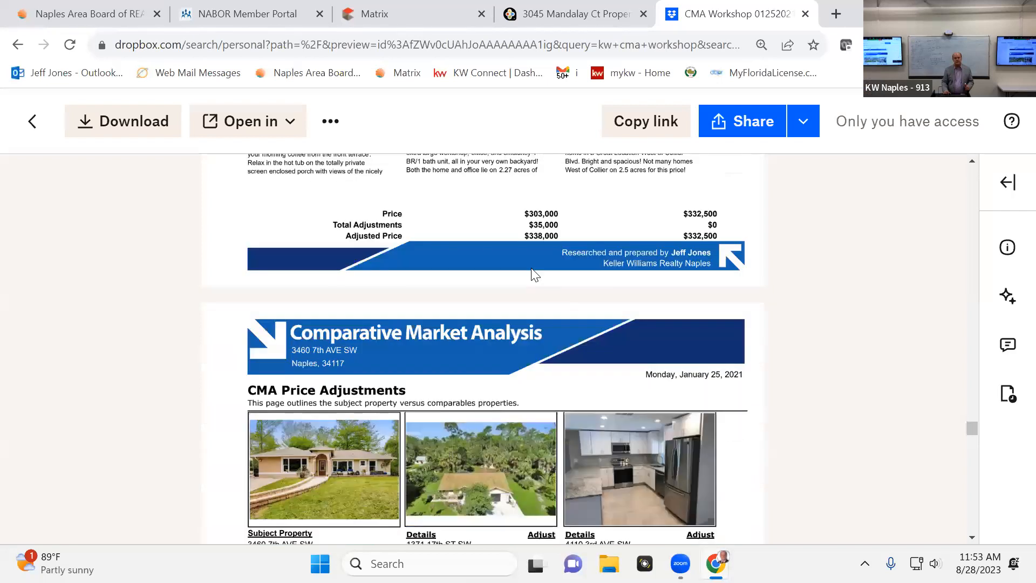
{"action": "scroll", "coordinate": [533, 274], "scroll_direction": "down", "scroll_amount": 7}
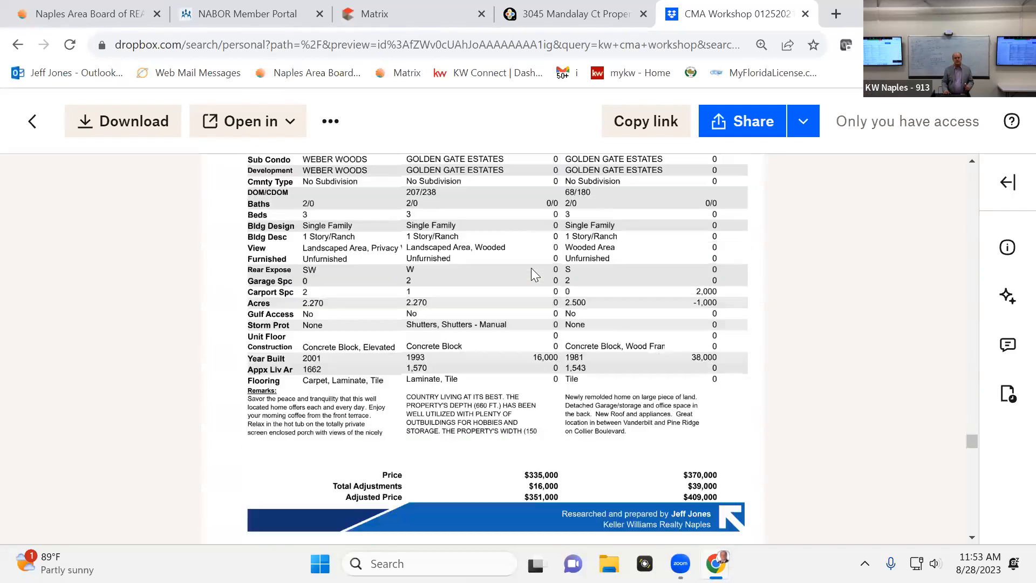
{"action": "scroll", "coordinate": [533, 274], "scroll_direction": "down", "scroll_amount": 8}
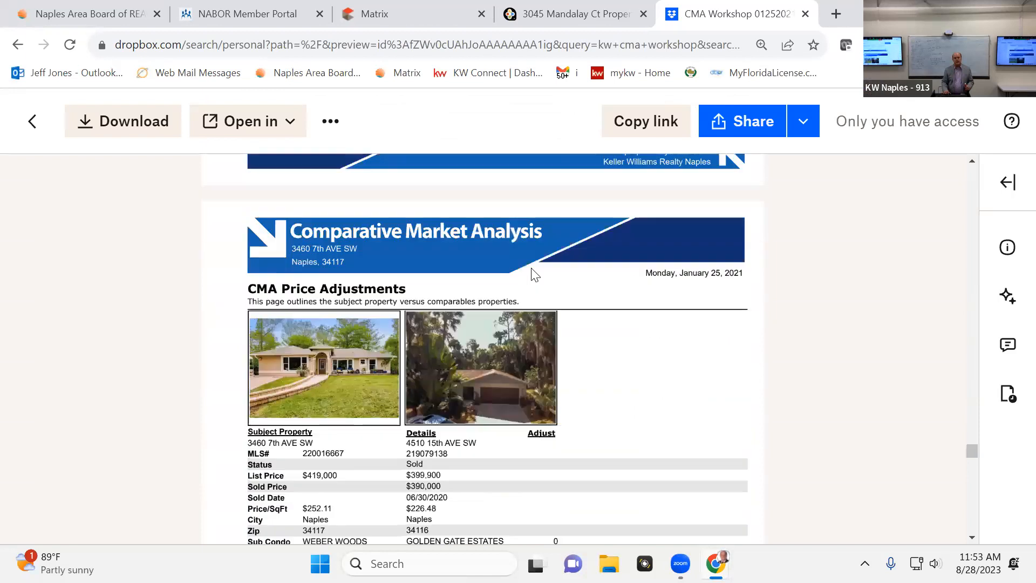
{"action": "scroll", "coordinate": [535, 274], "scroll_direction": "down", "scroll_amount": 9}
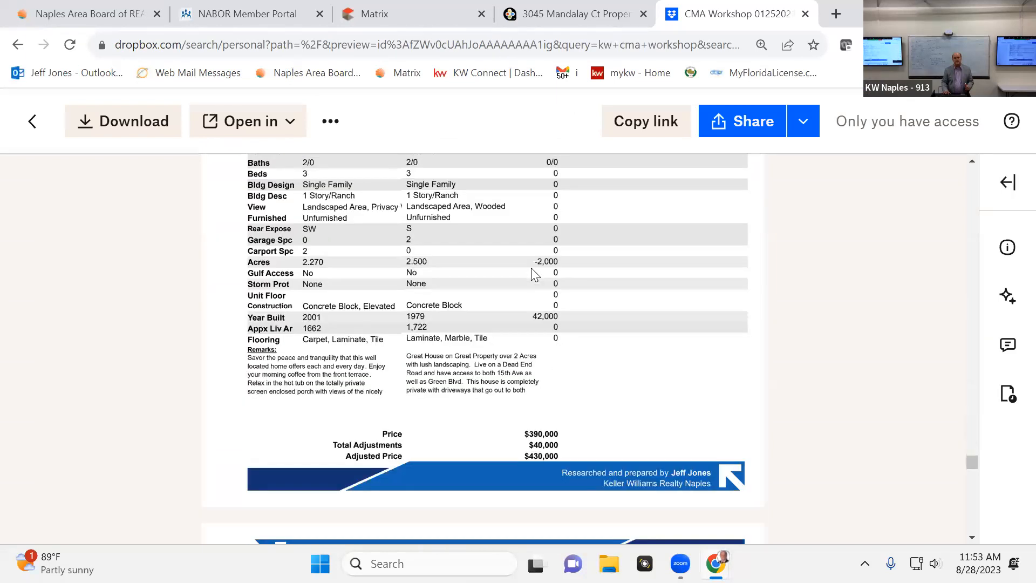
Read the pages on the pitfalls and effect of overpricing, through to the Pricing Recommendation page
{"action": "scroll", "coordinate": [535, 274], "scroll_direction": "down", "scroll_amount": 8}
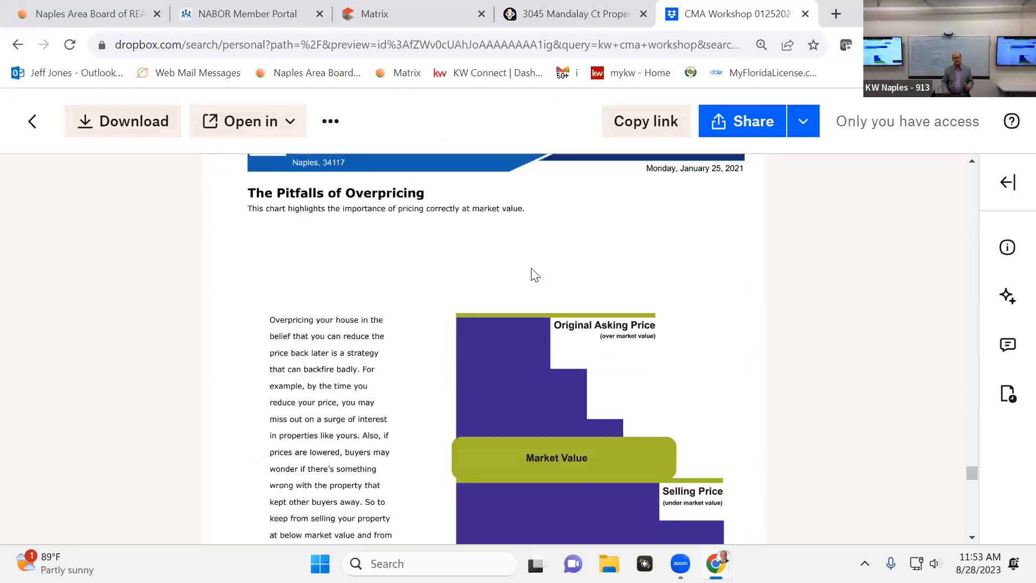
{"action": "scroll", "coordinate": [534, 274], "scroll_direction": "down", "scroll_amount": 7}
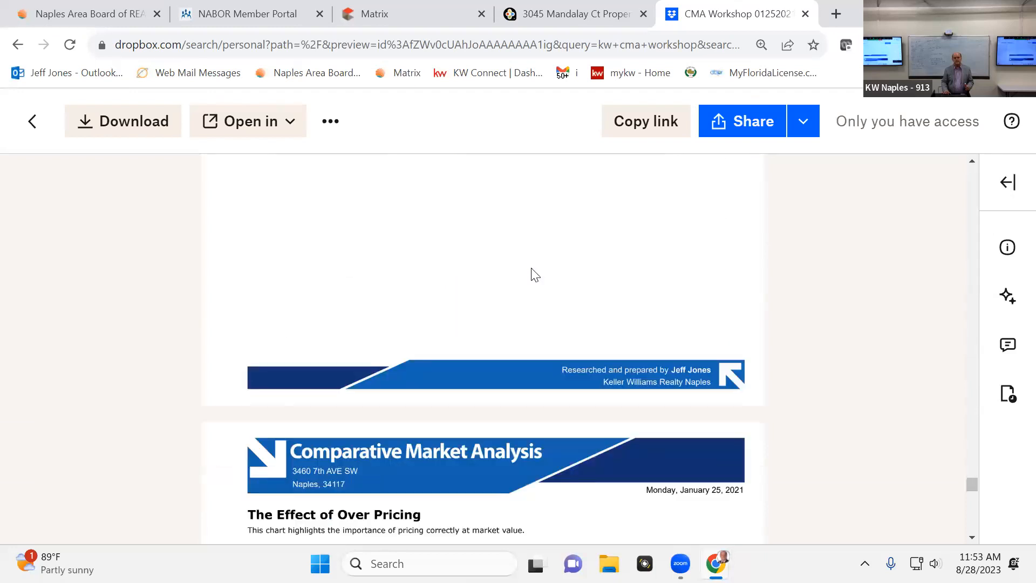
{"action": "scroll", "coordinate": [534, 274], "scroll_direction": "down", "scroll_amount": 8}
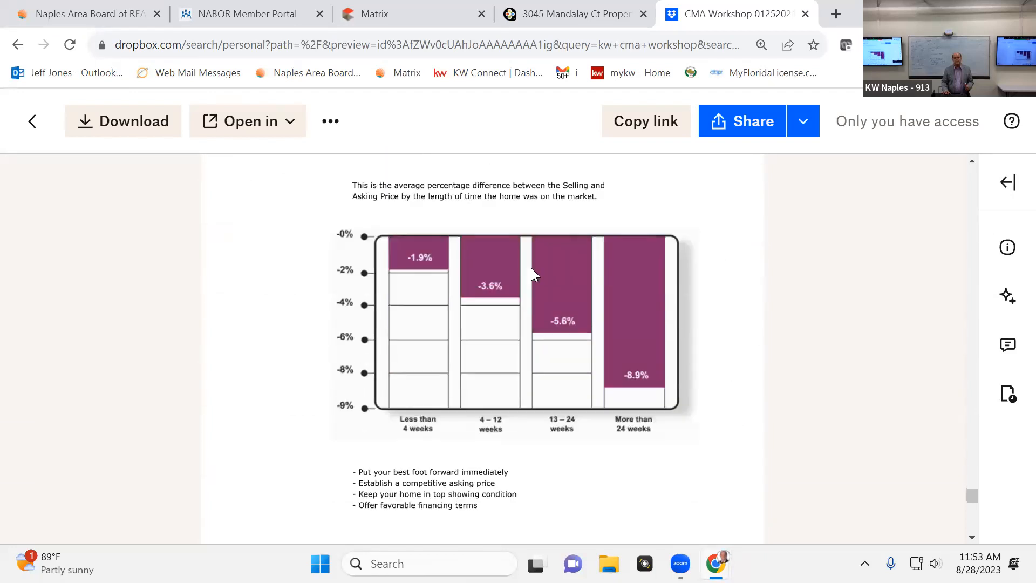
{"action": "scroll", "coordinate": [534, 274], "scroll_direction": "down", "scroll_amount": 7}
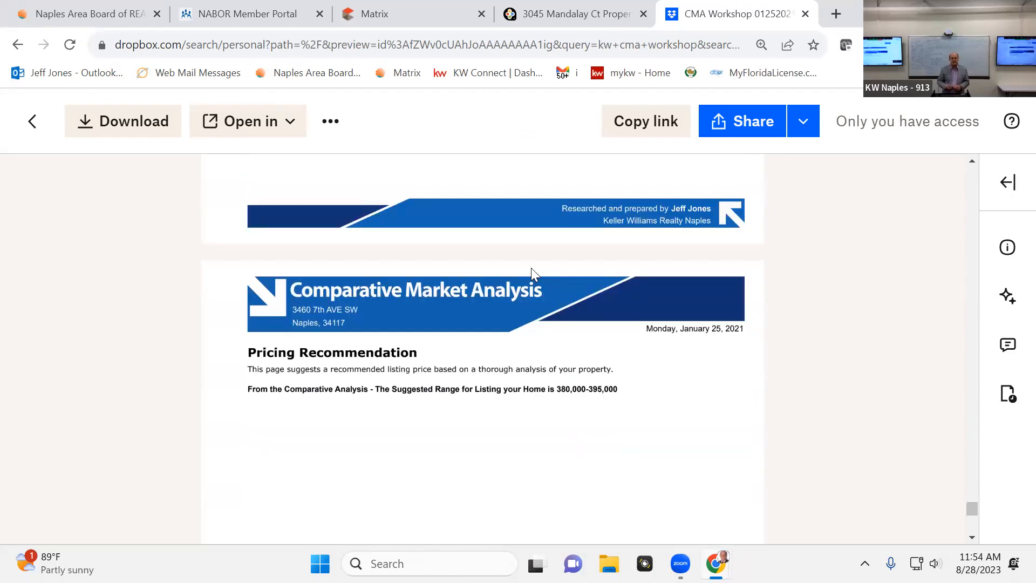
Go back to the last CMA Price Adjustments page and review its single comparable's details and adjusted price
{"action": "mouse_move", "coordinate": [158, 427]}
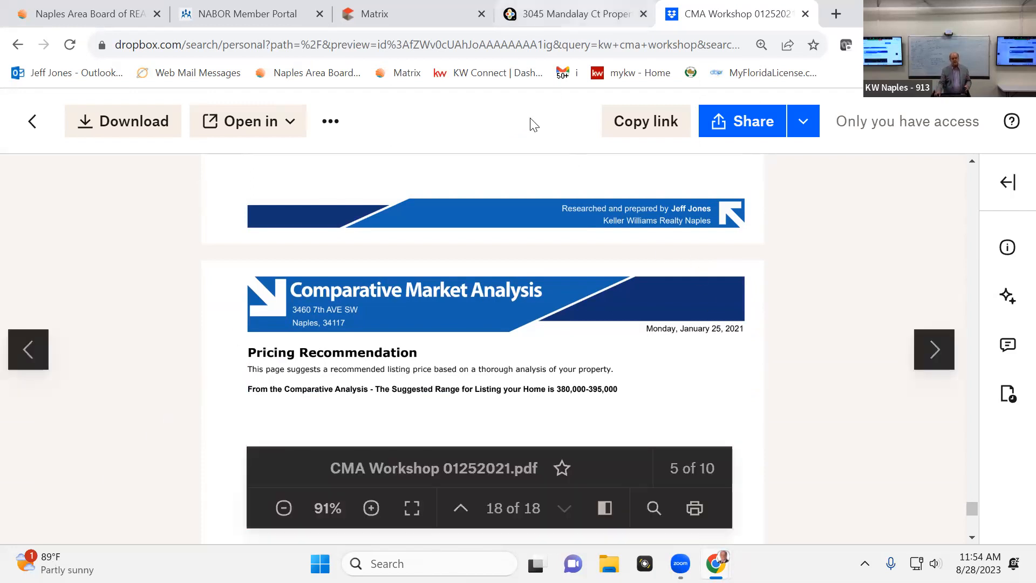
{"action": "scroll", "coordinate": [755, 417], "scroll_direction": "up", "scroll_amount": 10}
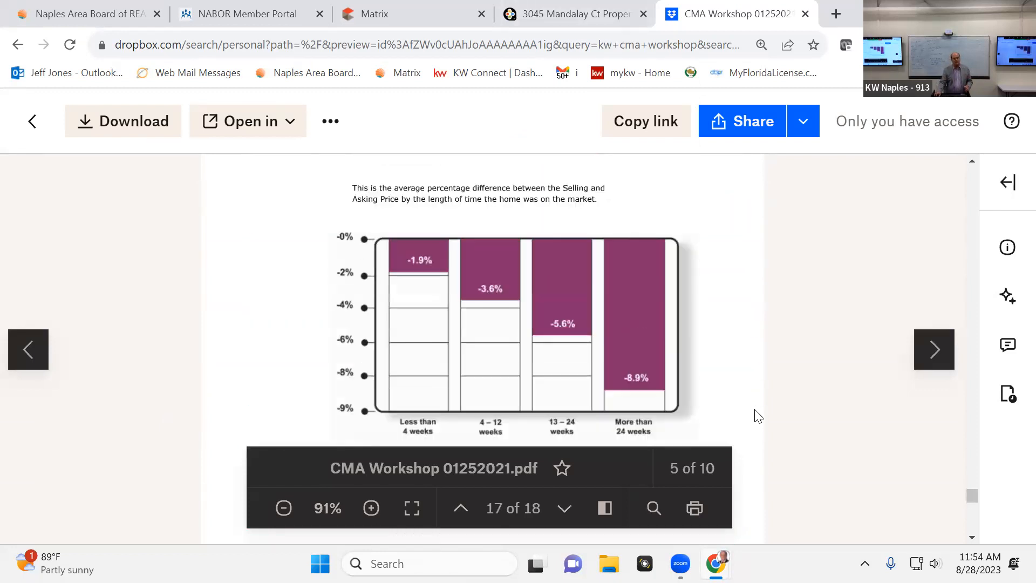
{"action": "scroll", "coordinate": [749, 419], "scroll_direction": "up", "scroll_amount": 5}
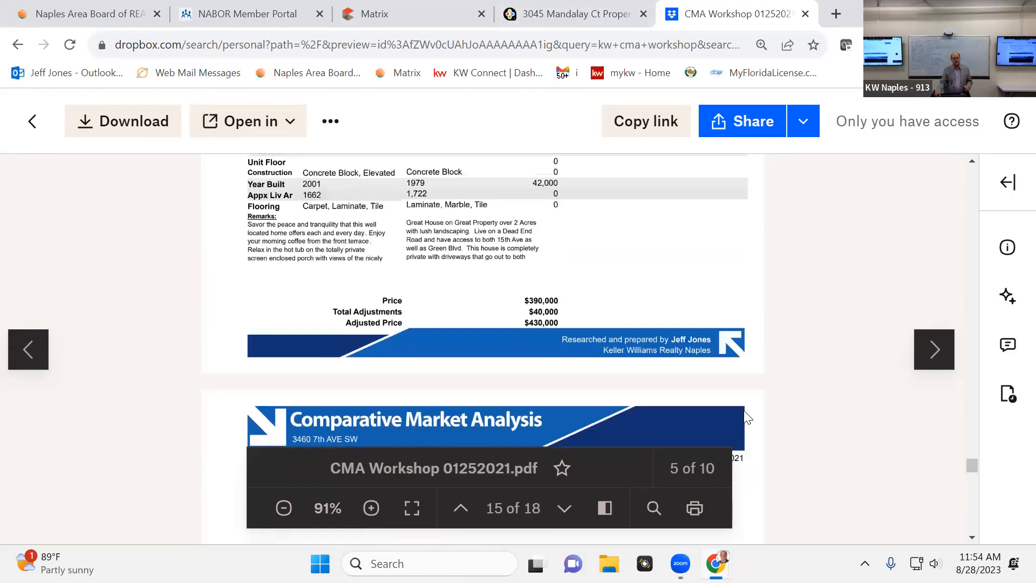
{"action": "scroll", "coordinate": [747, 420], "scroll_direction": "down", "scroll_amount": 3}
{"action": "scroll", "coordinate": [709, 354], "scroll_direction": "up", "scroll_amount": 9}
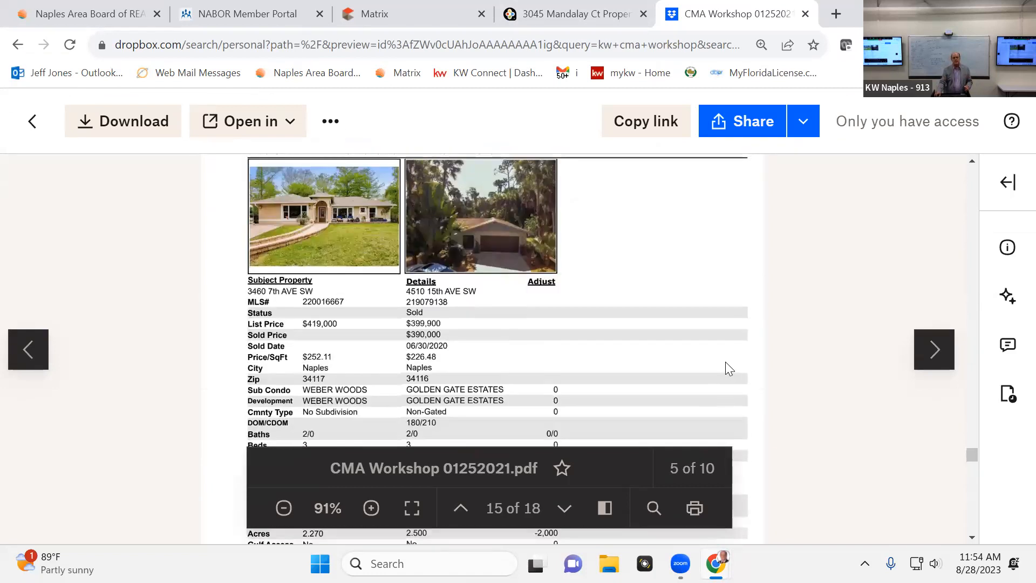
{"action": "scroll", "coordinate": [723, 362], "scroll_direction": "down", "scroll_amount": 3}
{"action": "scroll", "coordinate": [723, 362], "scroll_direction": "up", "scroll_amount": 3}
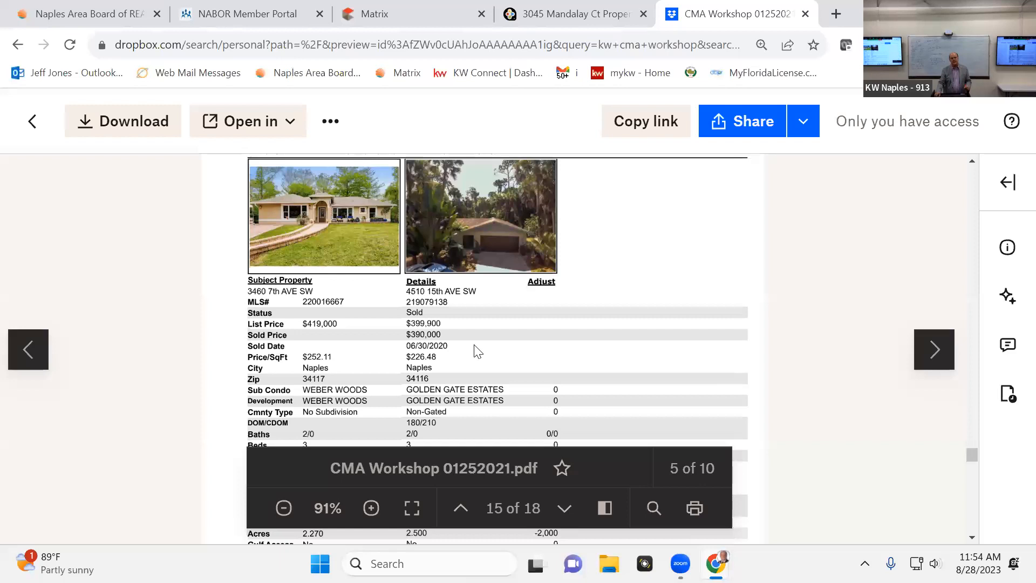
{"action": "scroll", "coordinate": [120, 324], "scroll_direction": "down", "scroll_amount": 8}
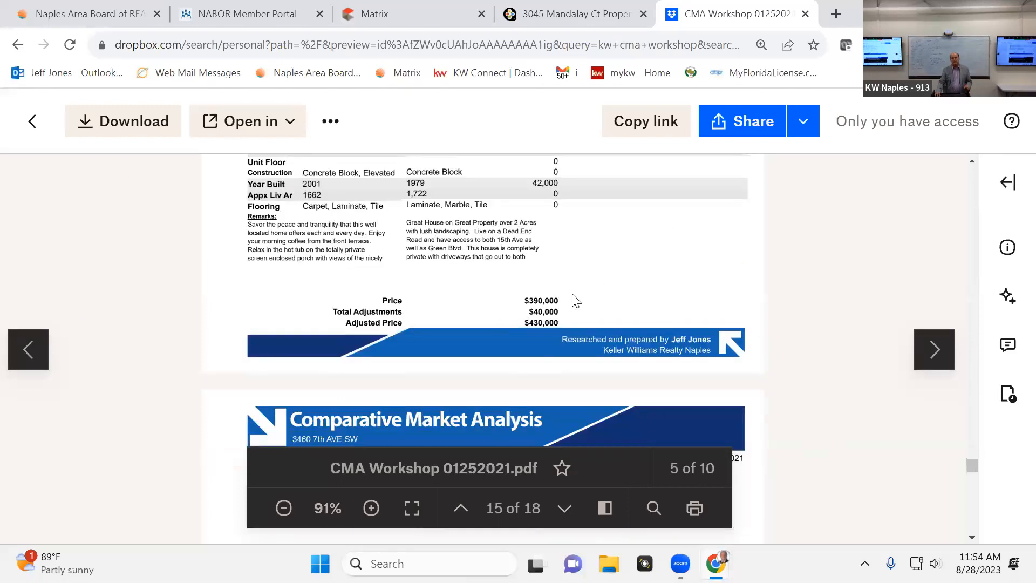
Revisit the two overpricing charts and the Pricing Recommendation, finishing at the end of the PDF
{"action": "scroll", "coordinate": [577, 351], "scroll_direction": "down", "scroll_amount": 4}
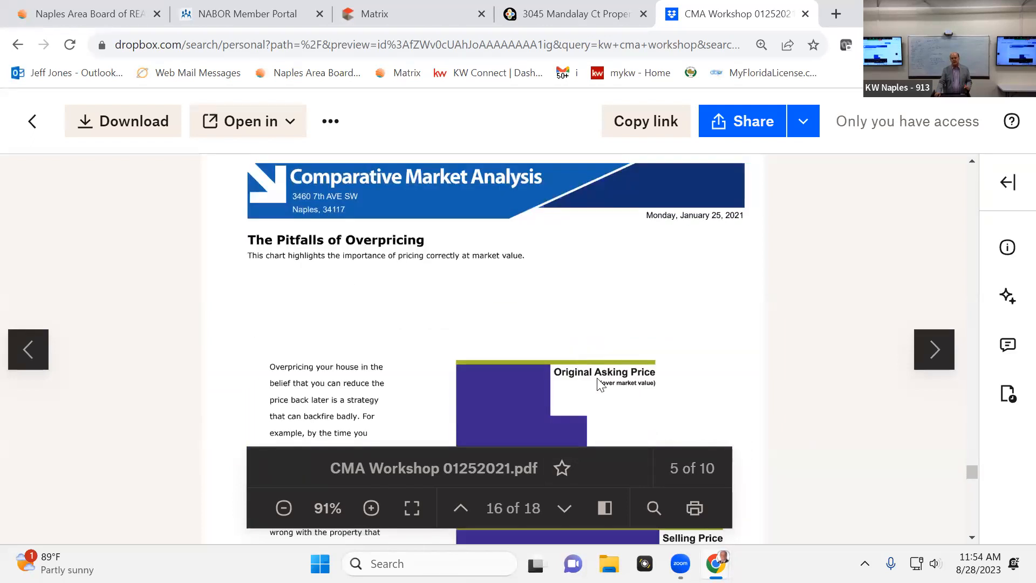
{"action": "scroll", "coordinate": [597, 375], "scroll_direction": "down", "scroll_amount": 6}
{"action": "scroll", "coordinate": [598, 375], "scroll_direction": "down", "scroll_amount": 15}
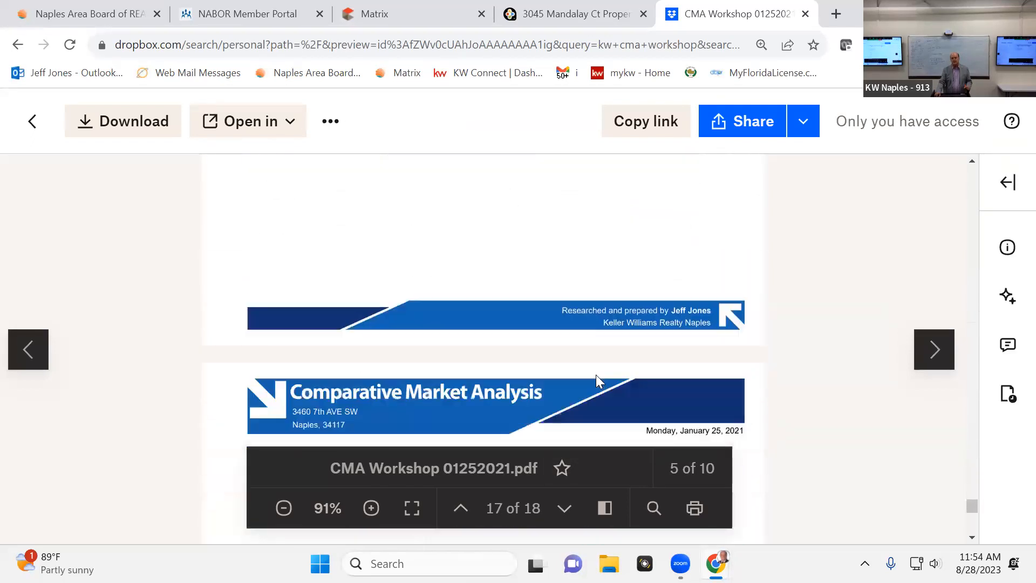
{"action": "scroll", "coordinate": [597, 376], "scroll_direction": "up", "scroll_amount": 2}
{"action": "scroll", "coordinate": [610, 379], "scroll_direction": "down", "scroll_amount": 1}
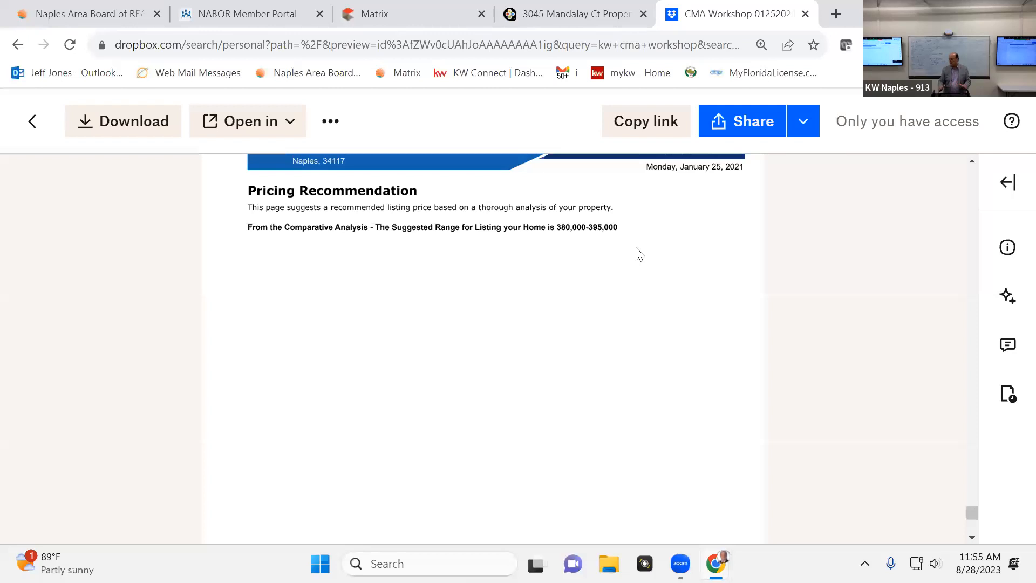
{"action": "mouse_move", "coordinate": [622, 301]}
{"action": "scroll", "coordinate": [623, 296], "scroll_direction": "up", "scroll_amount": 10}
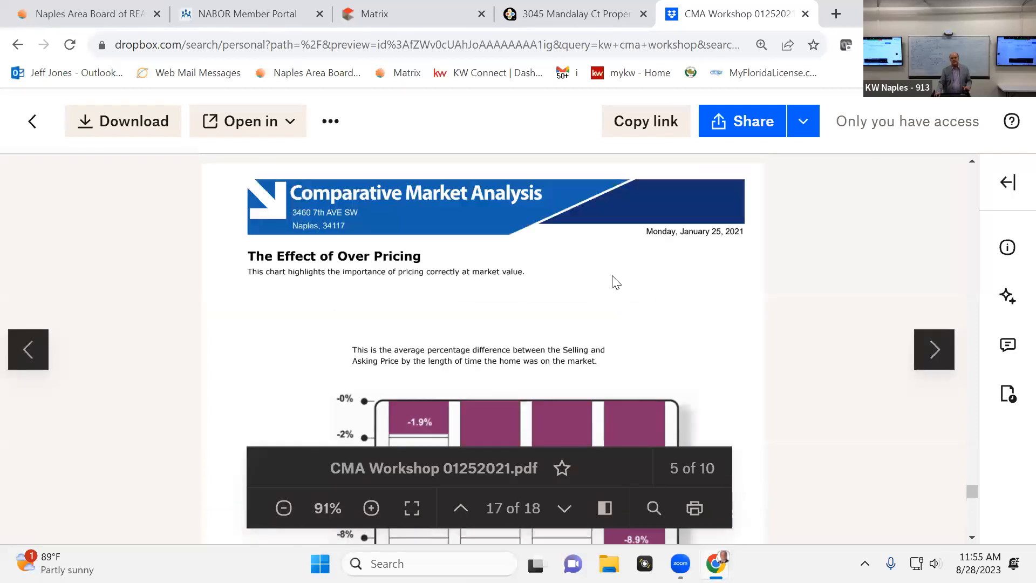
{"action": "scroll", "coordinate": [623, 294], "scroll_direction": "down", "scroll_amount": 10}
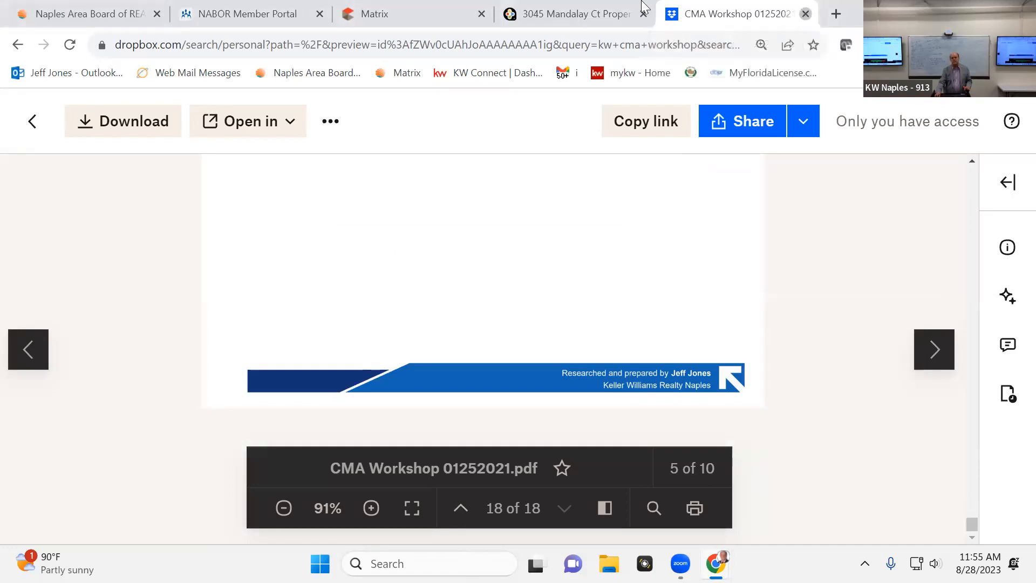
Close the CMA Workshop PDF and the property information page, and return from My Listings to the Matrix dashboard
{"action": "key", "text": "ctrl+w"}
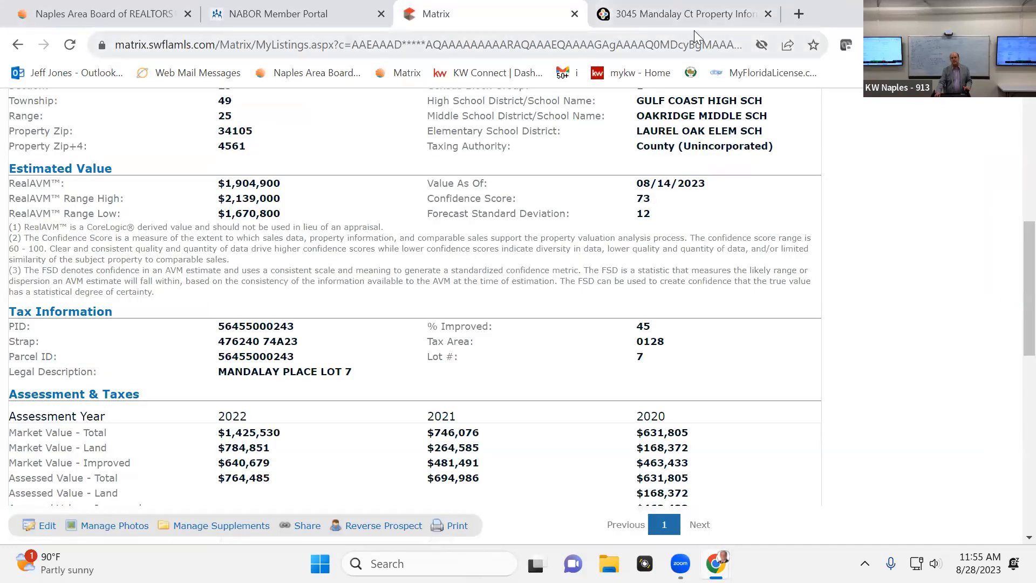
{"action": "left_click", "coordinate": [768, 14]}
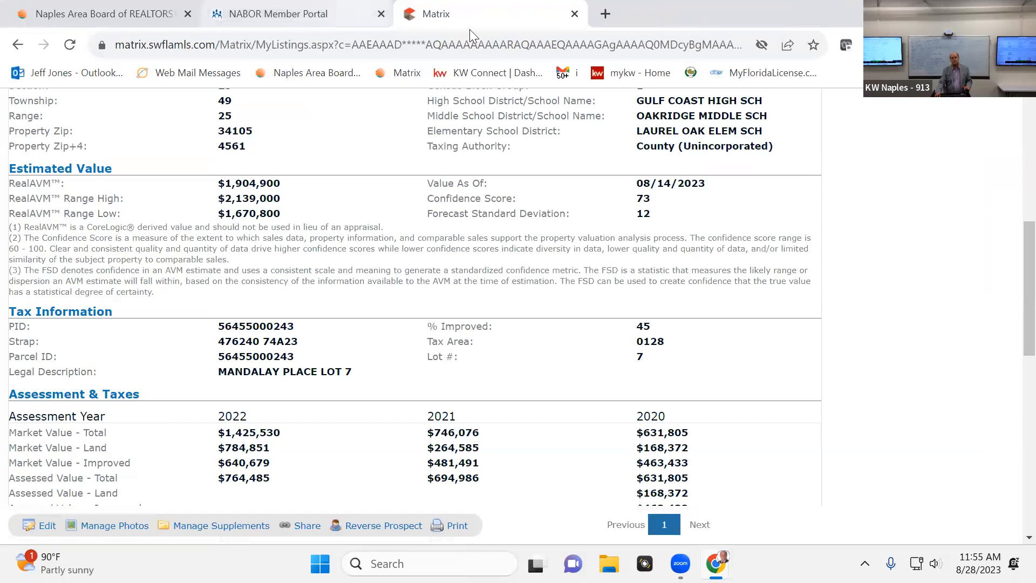
{"action": "scroll", "coordinate": [510, 106], "scroll_direction": "up", "scroll_amount": 1}
{"action": "scroll", "coordinate": [510, 105], "scroll_direction": "up", "scroll_amount": 5}
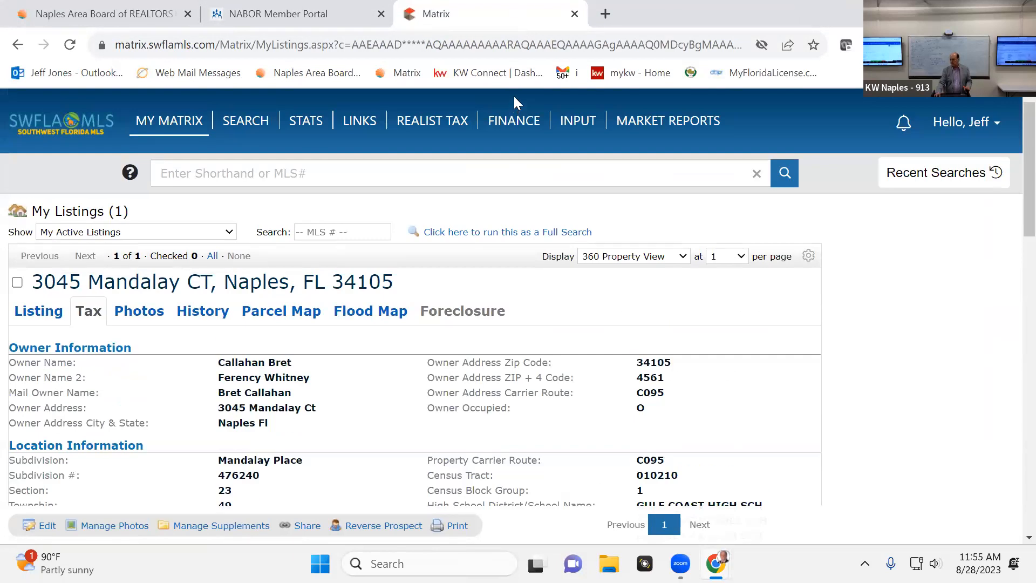
{"action": "scroll", "coordinate": [514, 96], "scroll_direction": "down", "scroll_amount": 3}
{"action": "scroll", "coordinate": [513, 96], "scroll_direction": "up", "scroll_amount": 3}
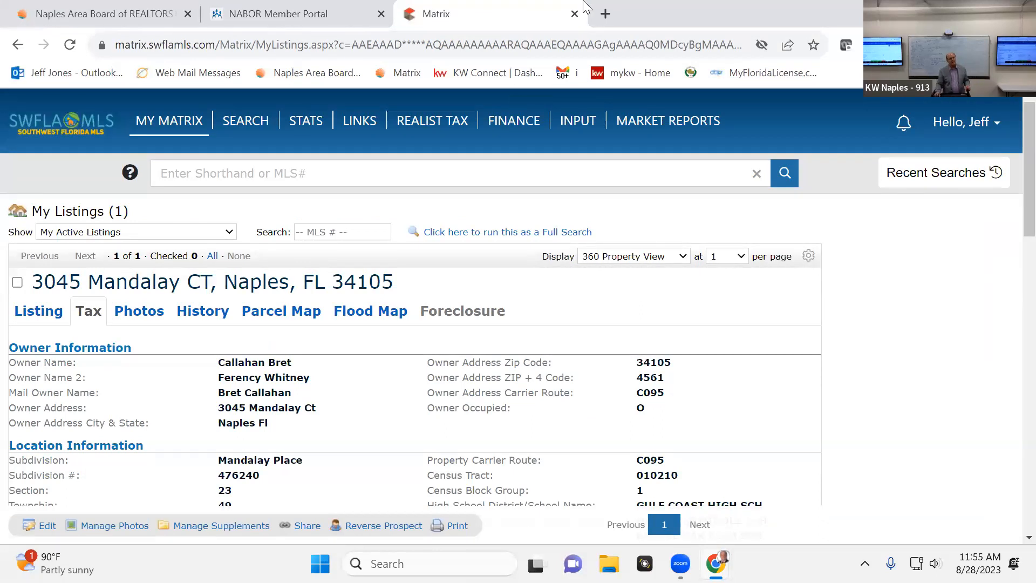
{"action": "mouse_move", "coordinate": [162, 121]}
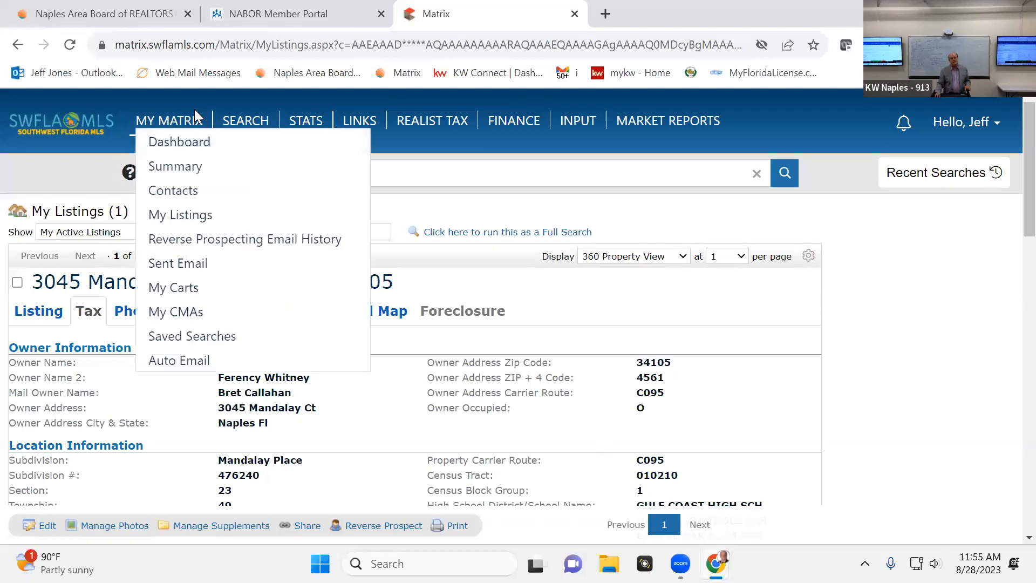
{"action": "left_click", "coordinate": [186, 143]}
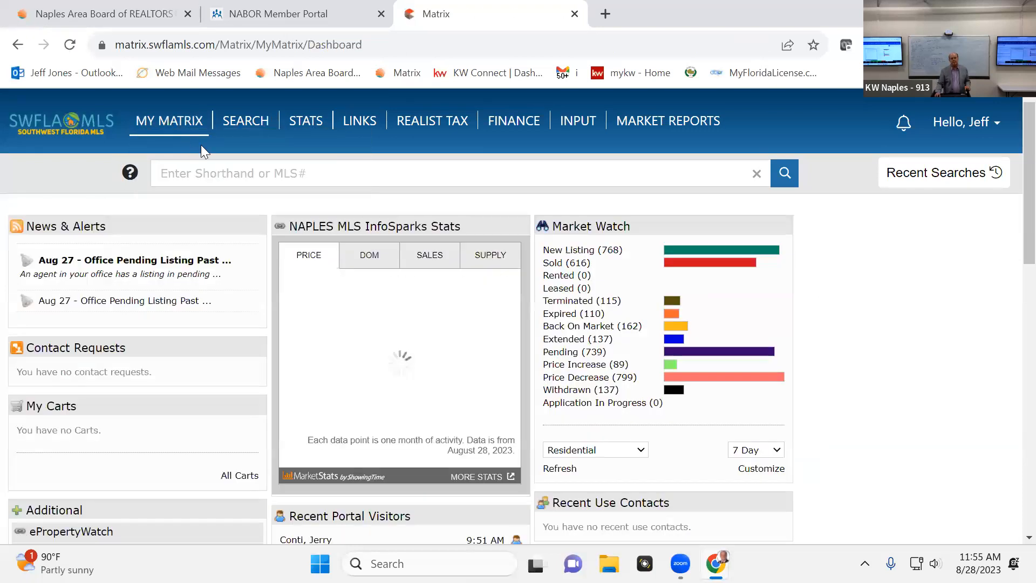
Start a Residential search that adds the Pending w/ Contingent, Pending and Closed statuses, with the Closed range set to 0-180 days
{"action": "mouse_move", "coordinate": [235, 123]}
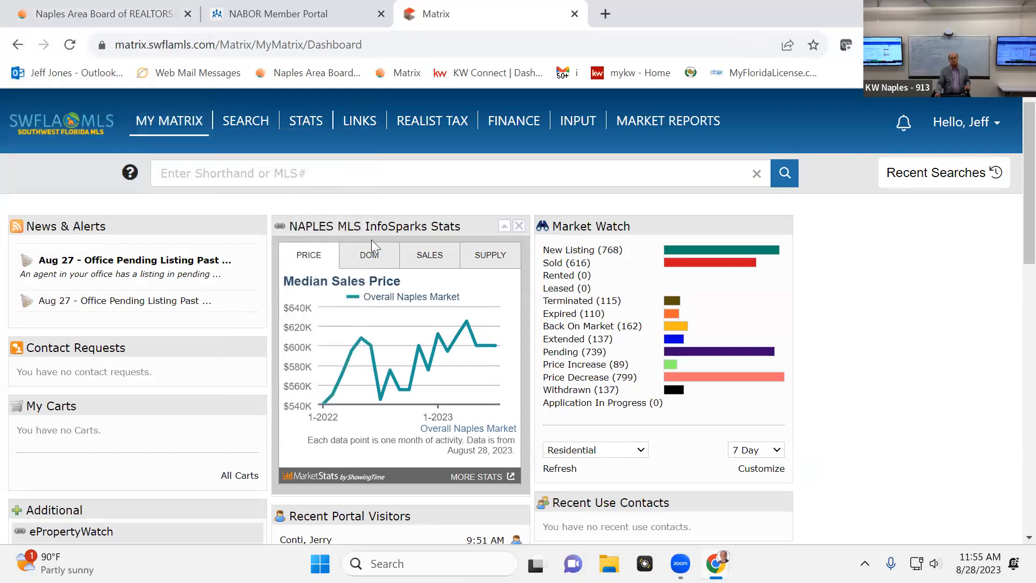
{"action": "left_click", "coordinate": [252, 136]}
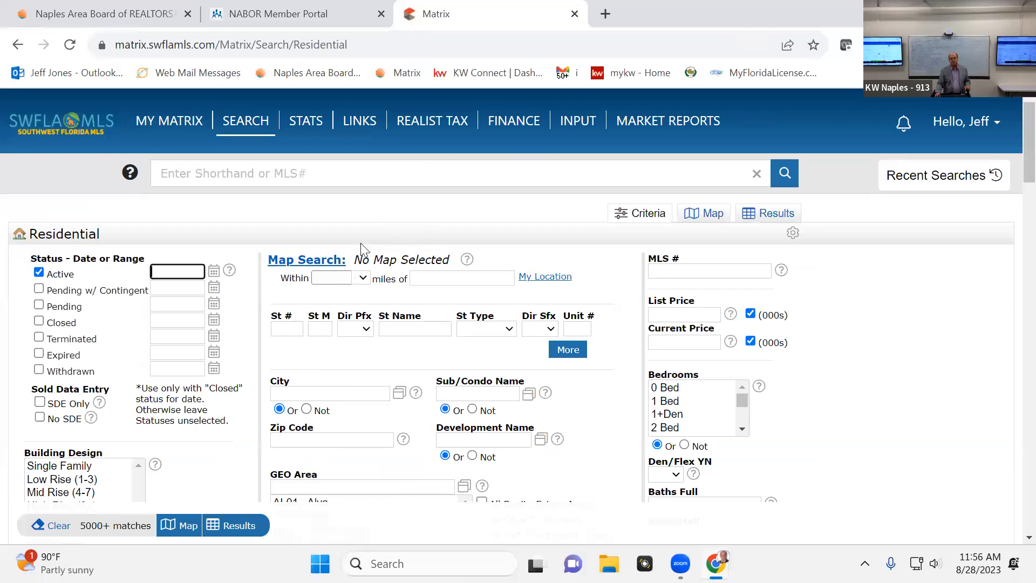
{"action": "left_click", "coordinate": [39, 290]}
{"action": "left_click", "coordinate": [38, 305]}
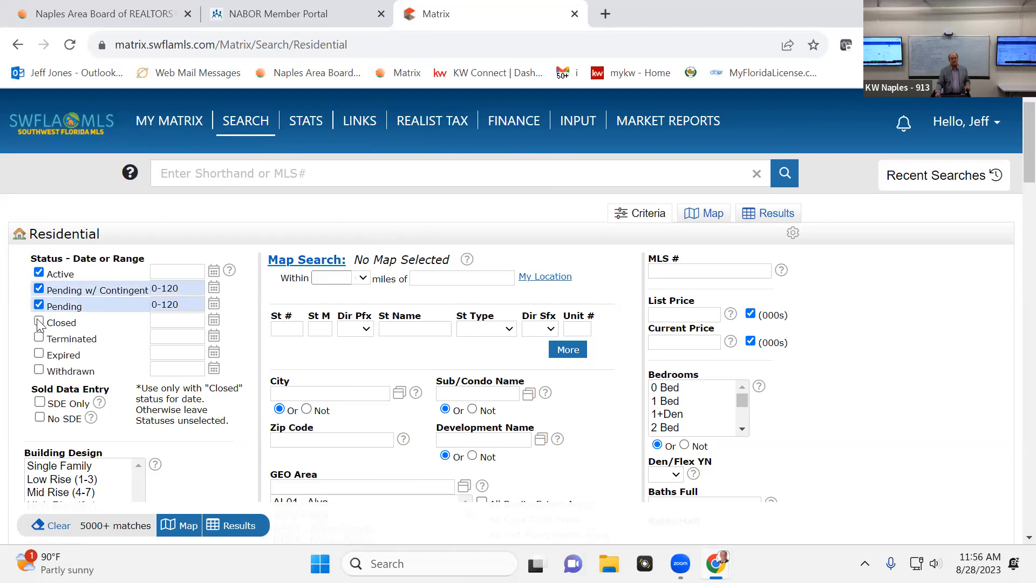
{"action": "left_click", "coordinate": [39, 322]}
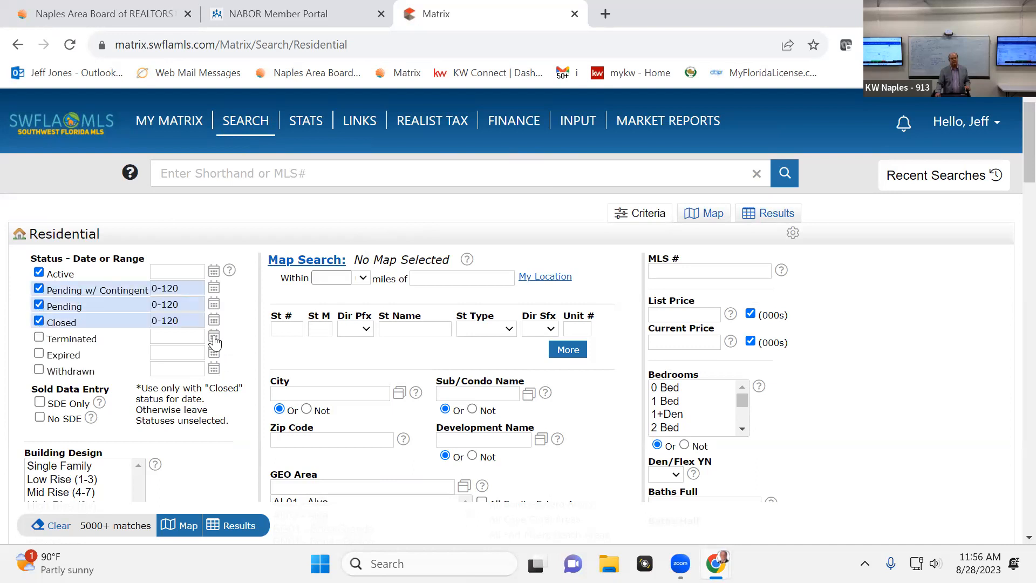
{"action": "double_click", "coordinate": [163, 321]}
{"action": "type", "text": "1"}
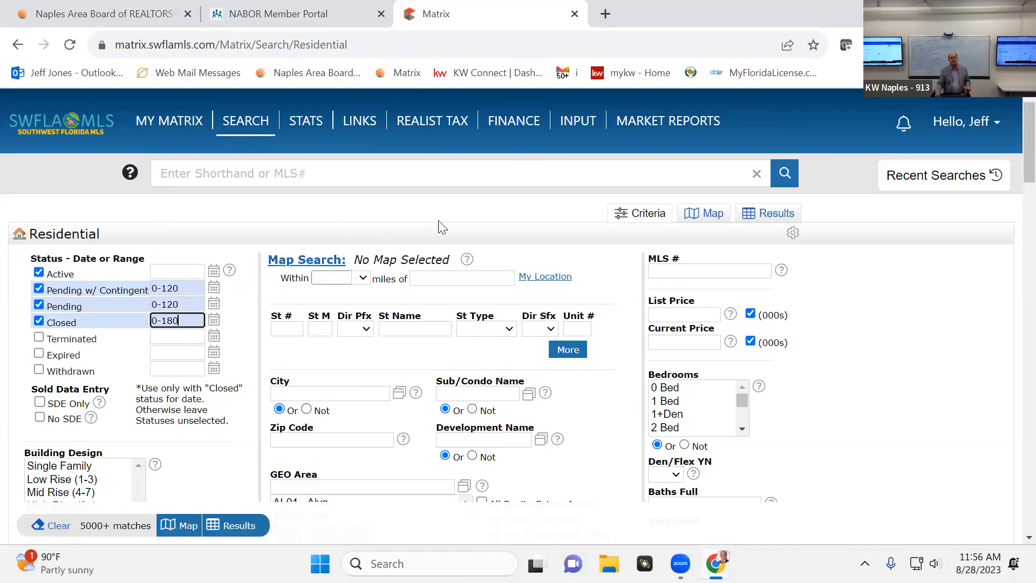
{"action": "left_click", "coordinate": [445, 442]}
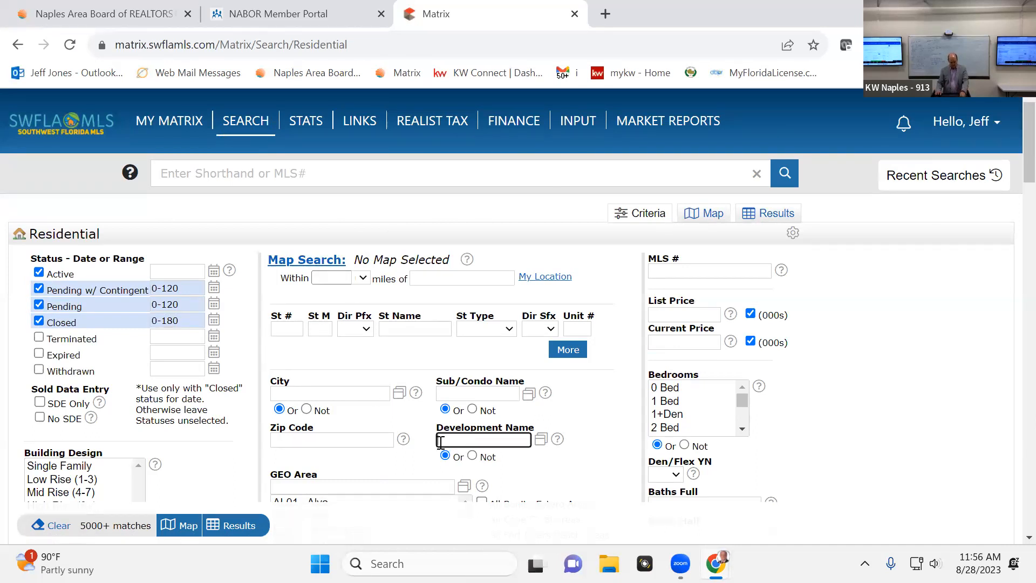
{"action": "type", "text": "aut"}
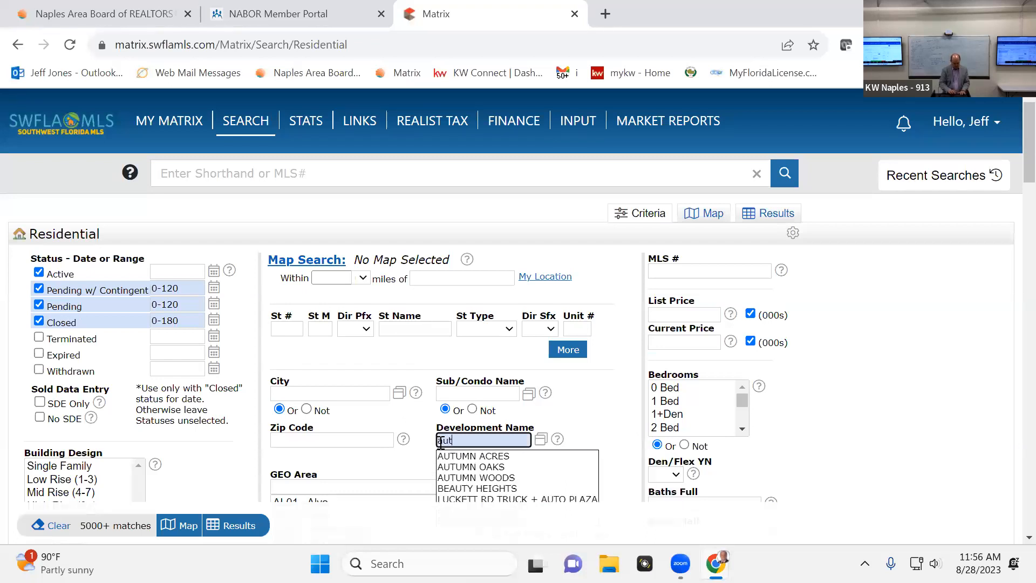
{"action": "type", "text": "ums w"}
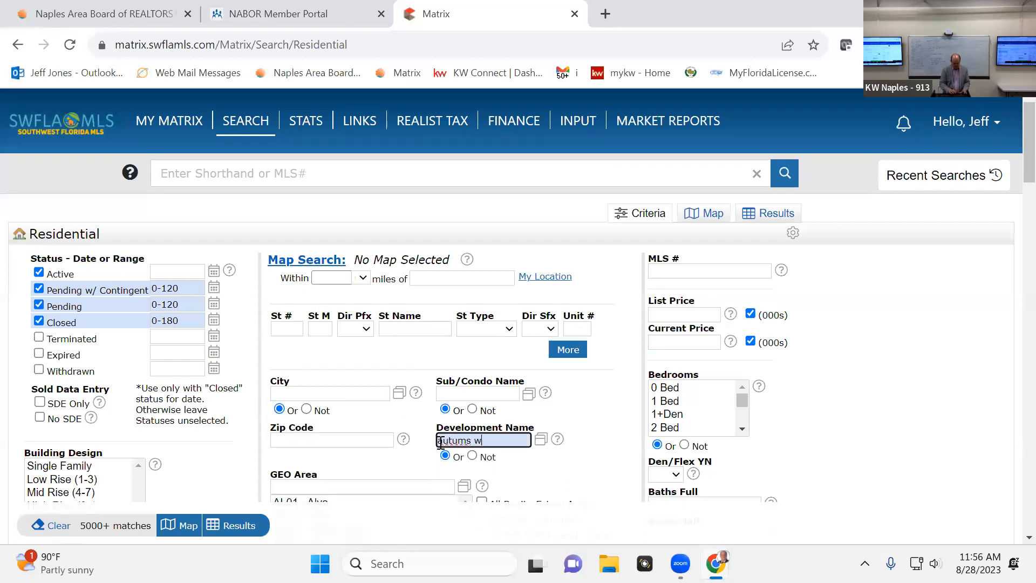
{"action": "type", "text": "oods"}
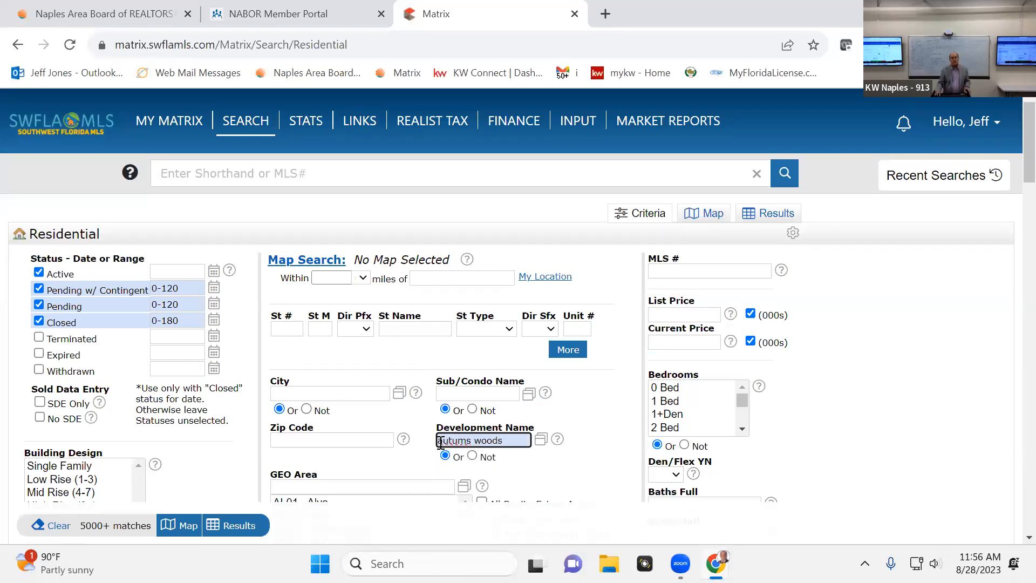
{"action": "triple_click", "coordinate": [470, 440]}
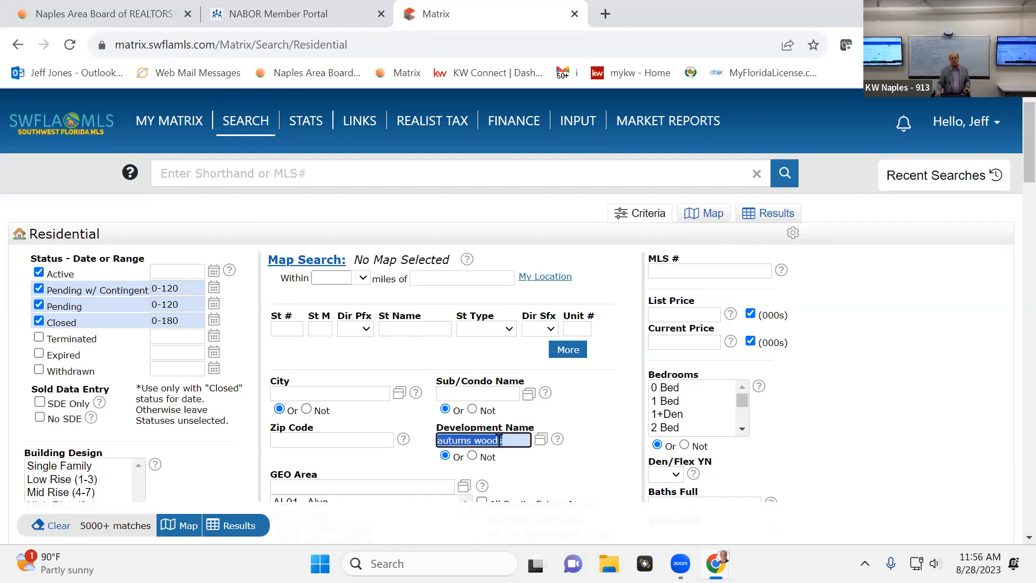
{"action": "key", "text": "BackSpace"}
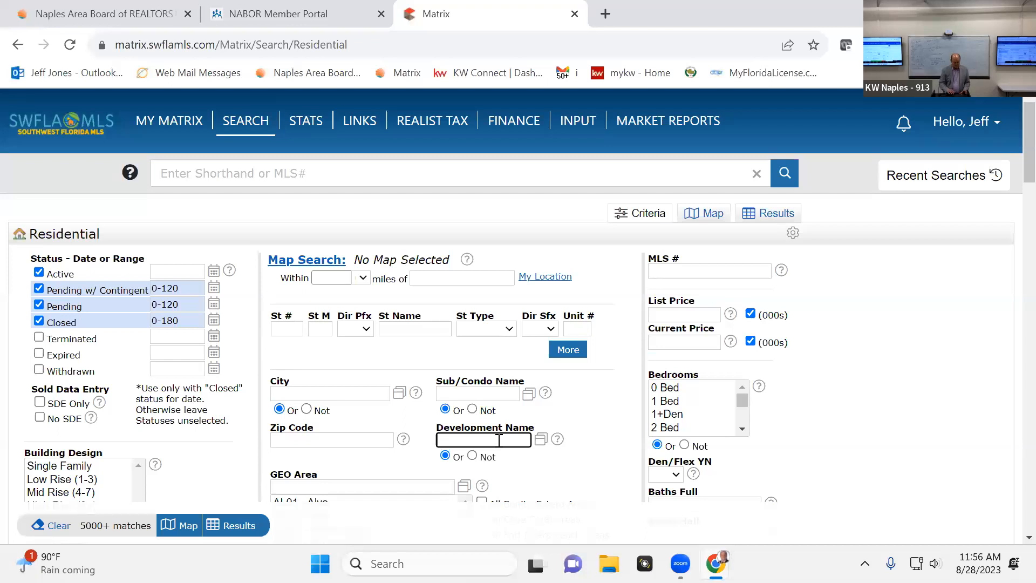
Set the search's Development Name to AUTUMN WOODS, picked from the suggested developments
{"action": "type", "text": "au"}
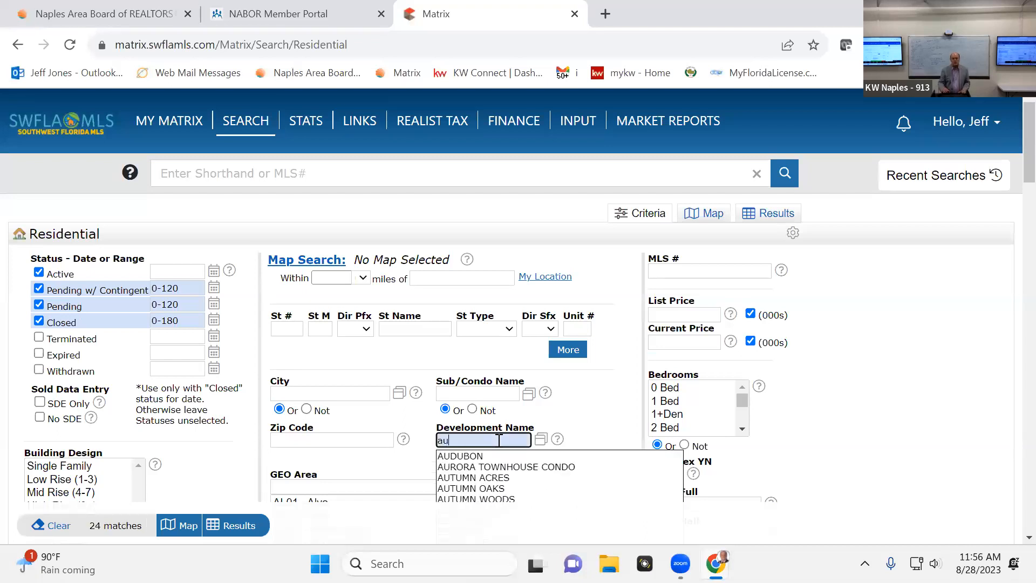
{"action": "type", "text": "tumn"}
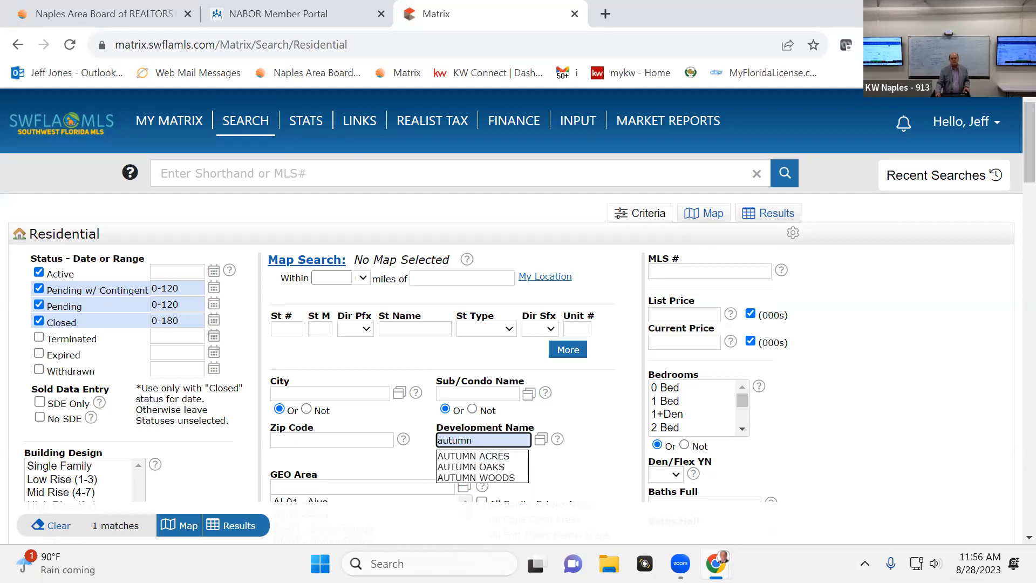
{"action": "left_click", "coordinate": [493, 476]}
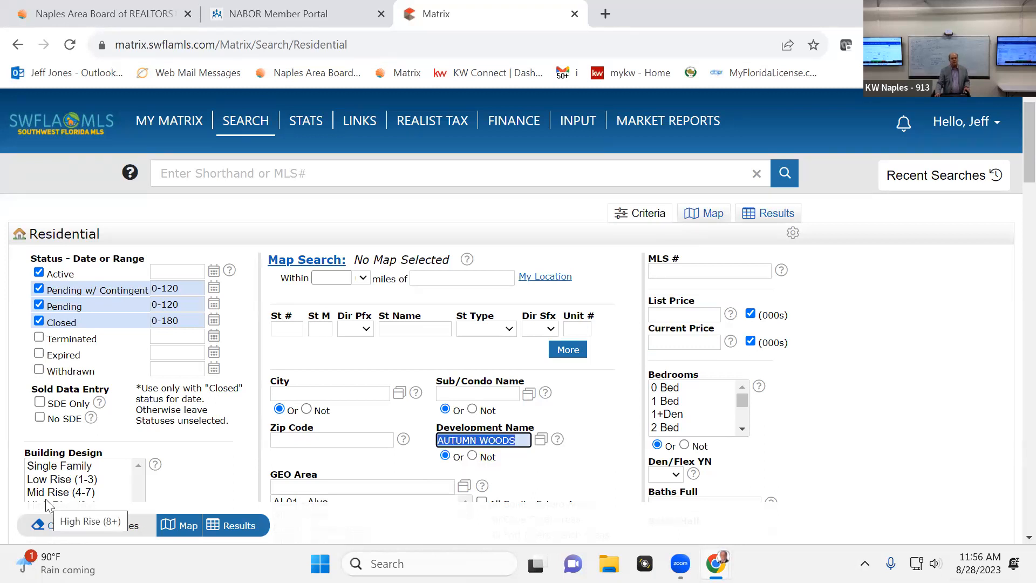
Limit the search to the Single Family building design and the 3 Bed bedroom option
{"action": "left_click", "coordinate": [43, 465]}
{"action": "scroll", "coordinate": [55, 452], "scroll_direction": "down", "scroll_amount": 3}
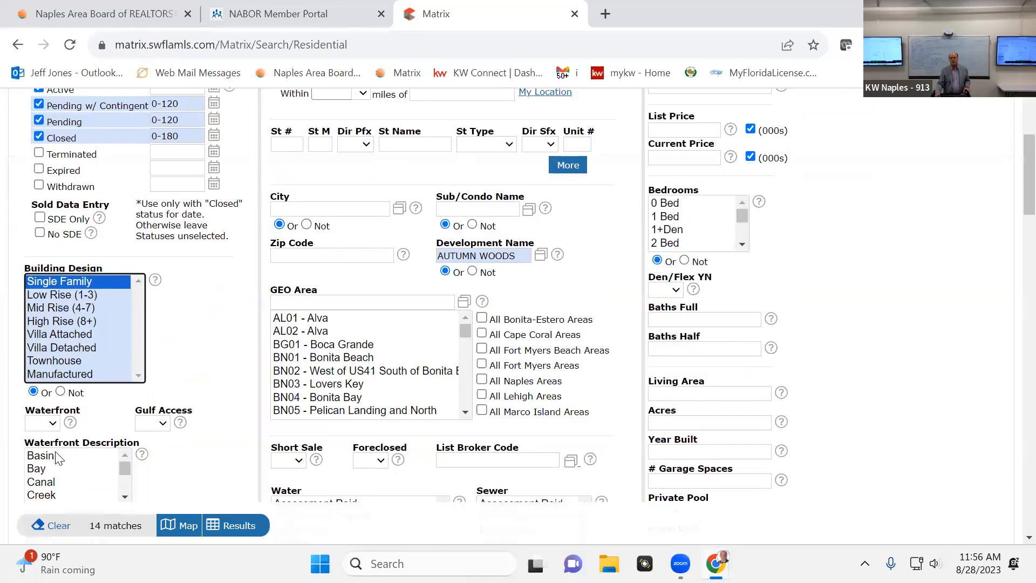
{"action": "scroll", "coordinate": [132, 316], "scroll_direction": "down", "scroll_amount": 2}
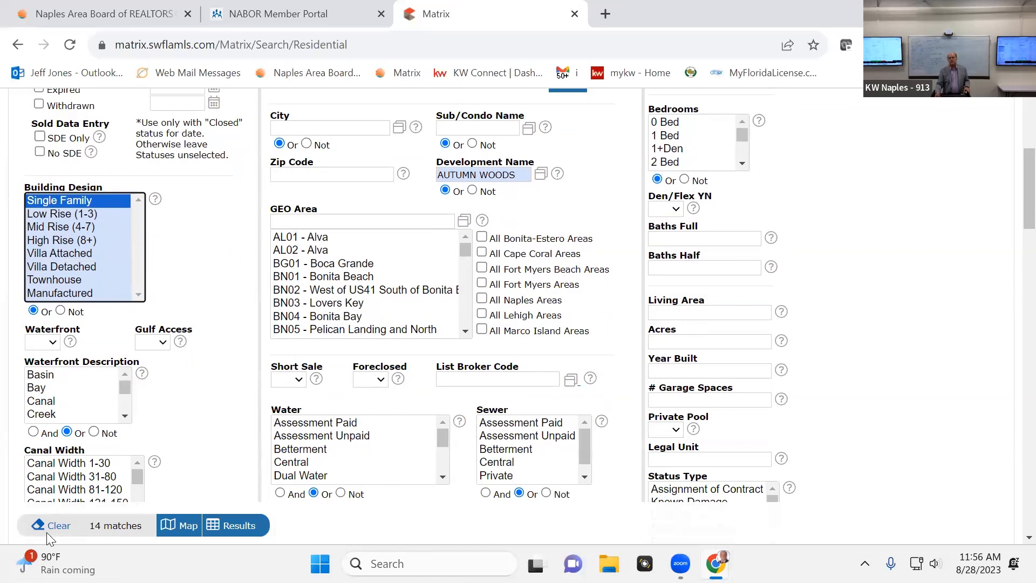
{"action": "left_click", "coordinate": [742, 163]}
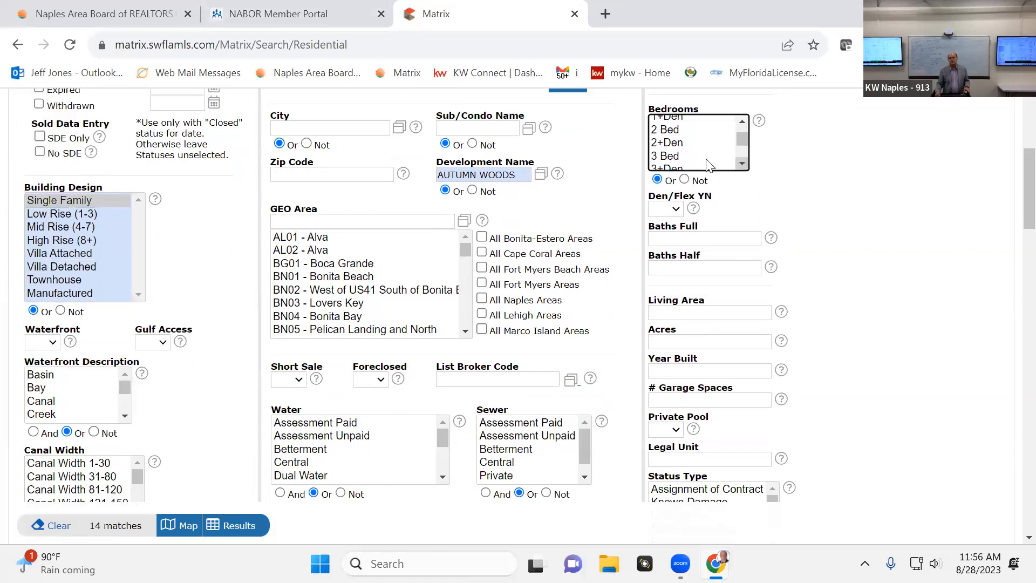
{"action": "left_click", "coordinate": [676, 155], "text": "shift"}
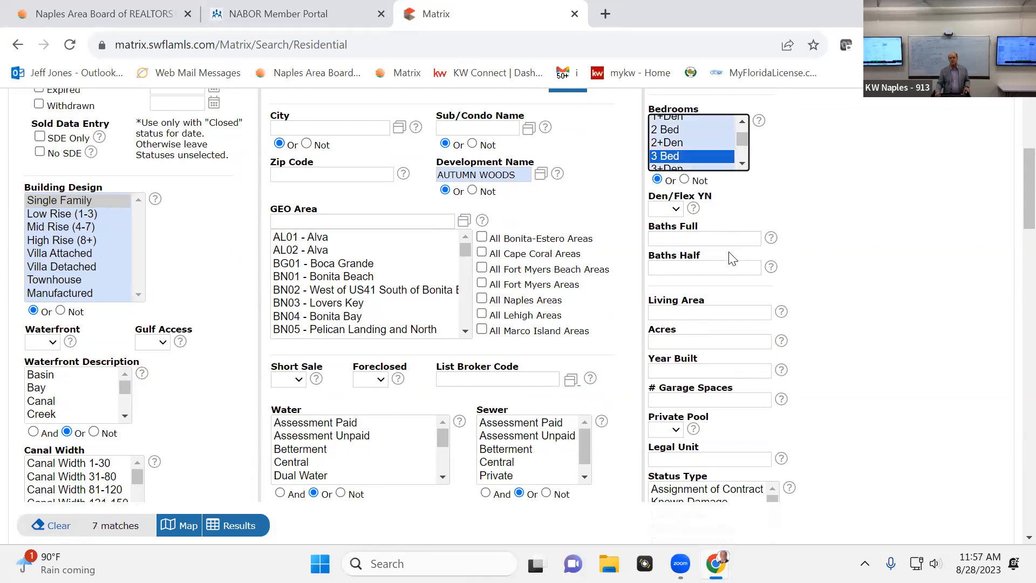
Set the Living Area range of the residential search to 2000-2500
{"action": "left_click", "coordinate": [682, 313]}
{"action": "type", "text": "2000-2500"}
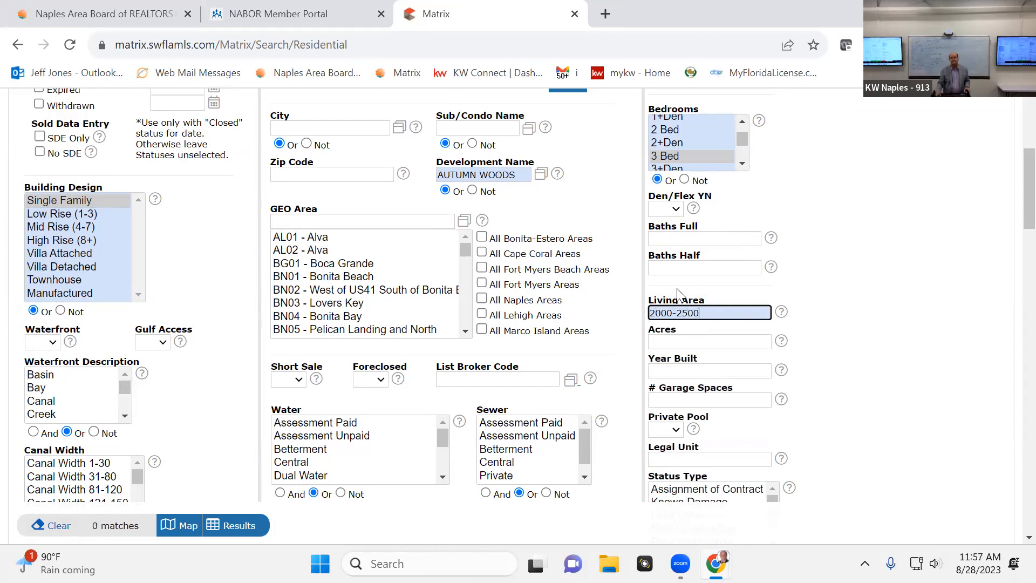
Set the number of garage spaces in the search criteria to 2+
{"action": "scroll", "coordinate": [681, 292], "scroll_direction": "down", "scroll_amount": 1}
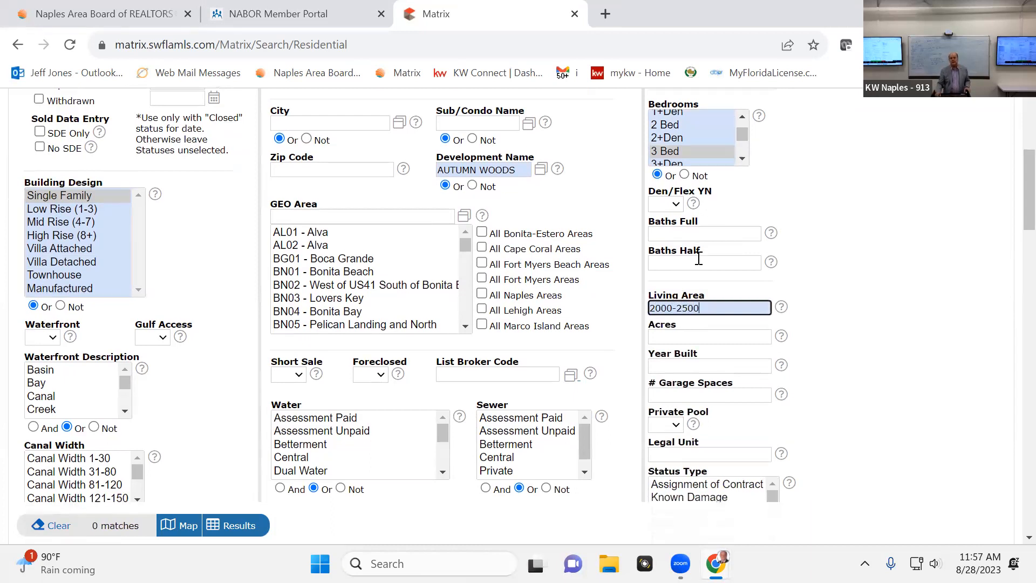
{"action": "left_click", "coordinate": [688, 308]}
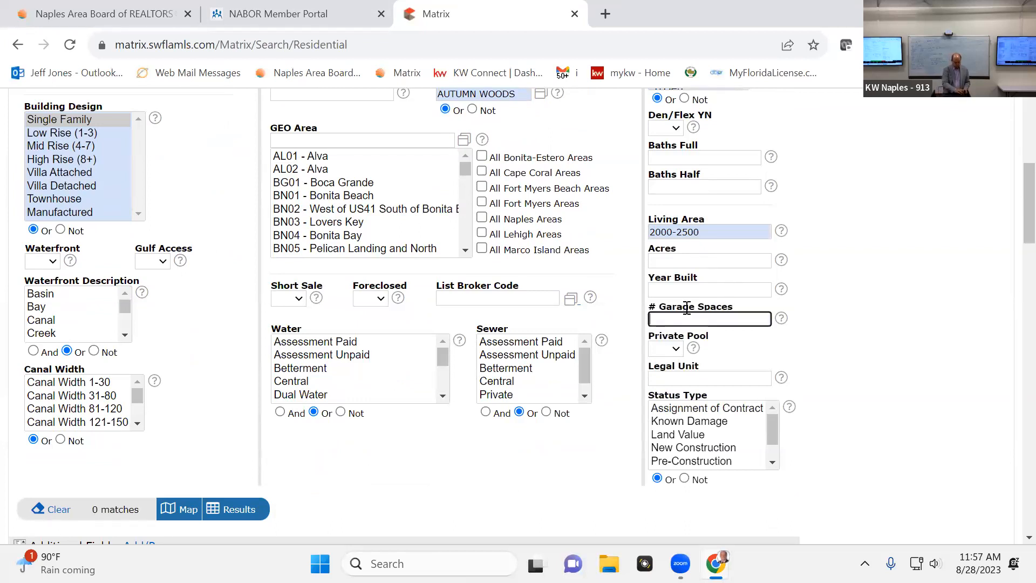
{"action": "type", "text": "+"}
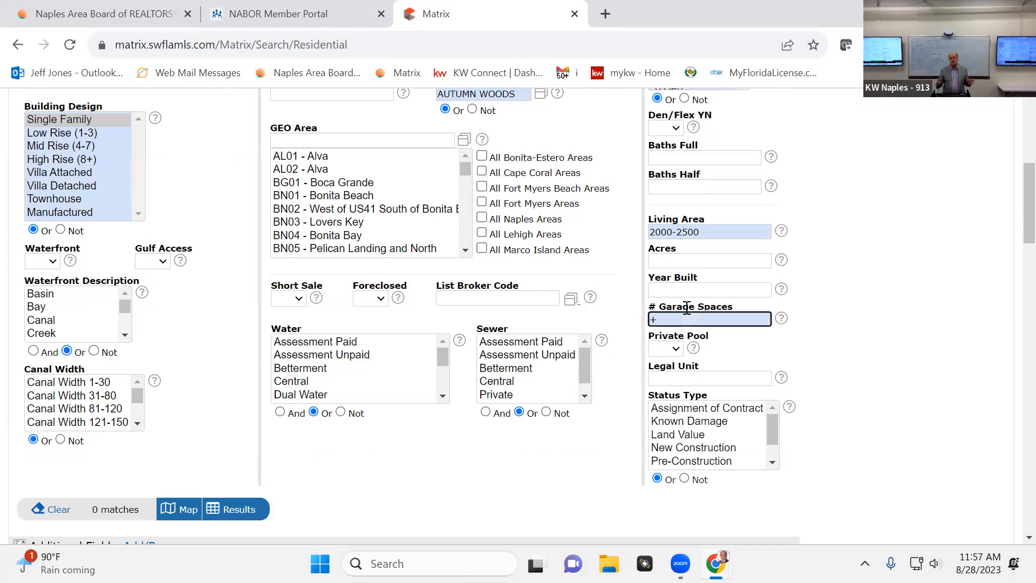
{"action": "key", "text": "BackSpace"}
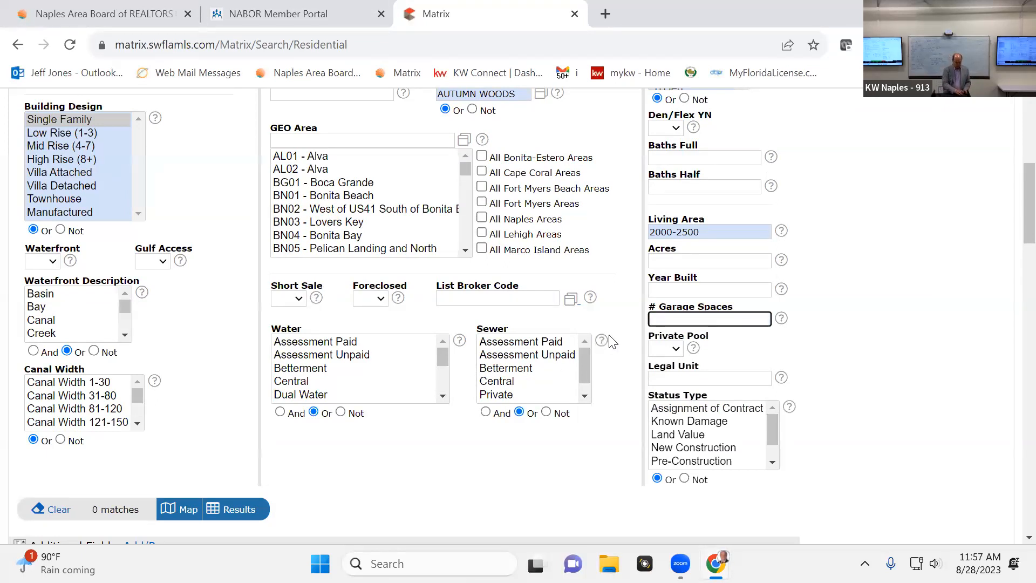
{"action": "type", "text": "2+"}
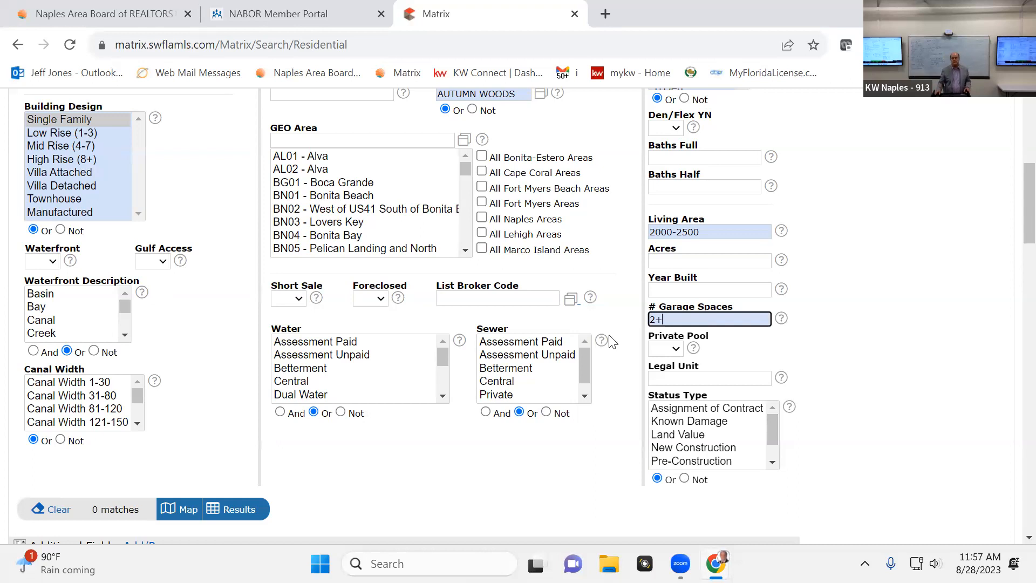
Restrict the search to homes with their own pool by setting Private Pool to Yes
{"action": "scroll", "coordinate": [625, 201], "scroll_direction": "down", "scroll_amount": 2}
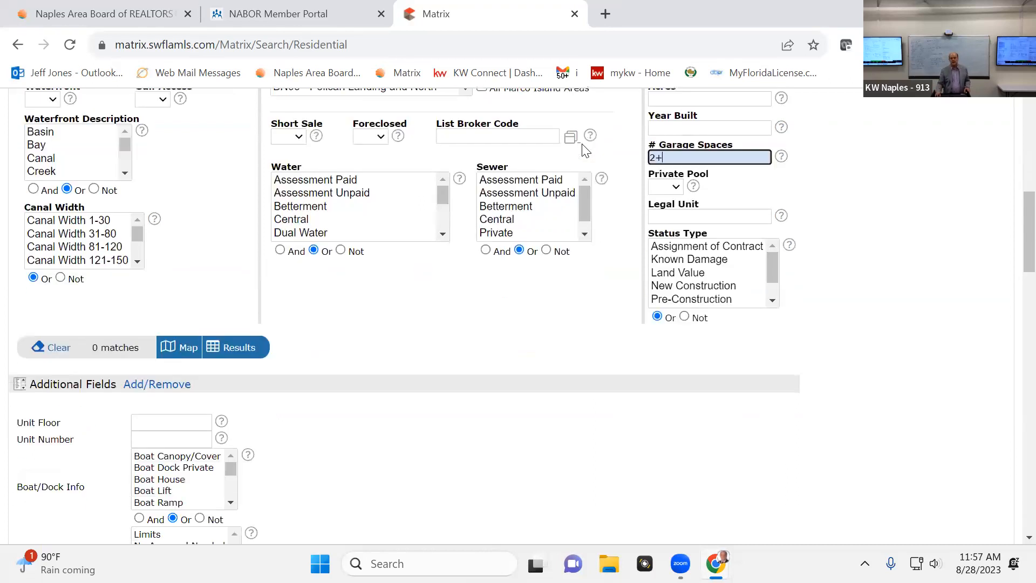
{"action": "scroll", "coordinate": [620, 199], "scroll_direction": "up", "scroll_amount": 1}
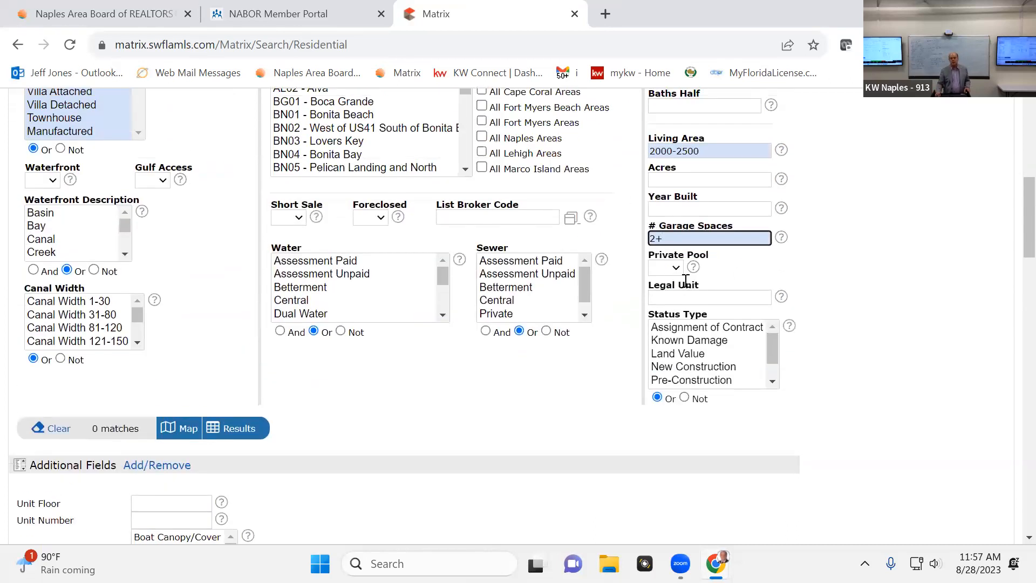
{"action": "left_click", "coordinate": [679, 266]}
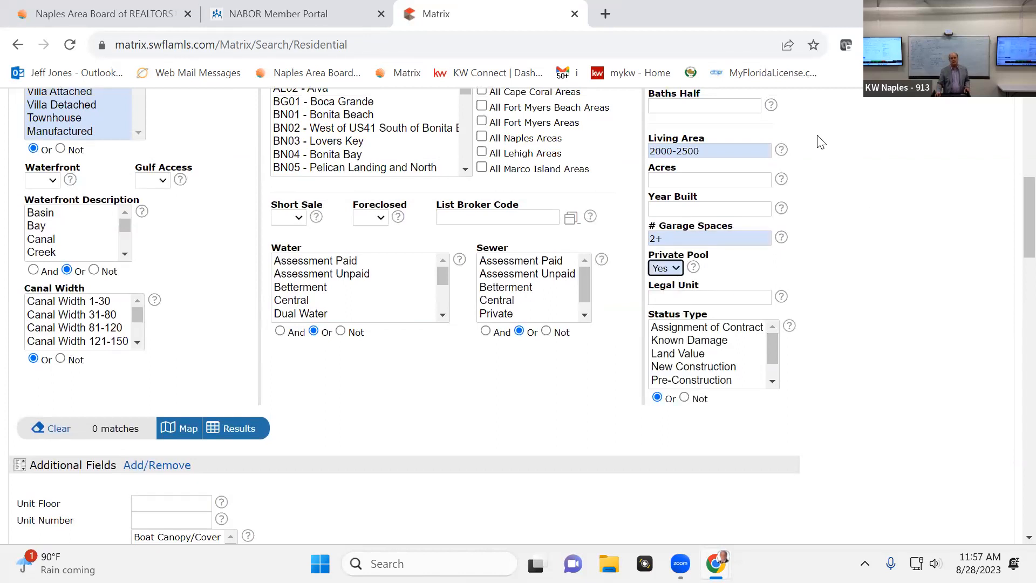
{"action": "scroll", "coordinate": [854, 338], "scroll_direction": "up", "scroll_amount": 3}
{"action": "scroll", "coordinate": [945, 352], "scroll_direction": "down", "scroll_amount": 5}
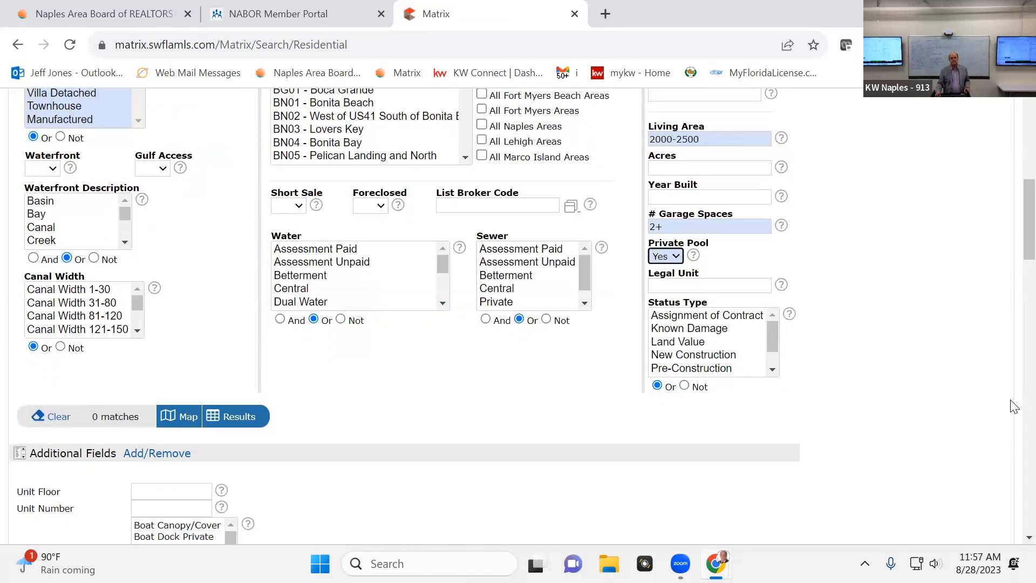
{"action": "scroll", "coordinate": [833, 438], "scroll_direction": "up", "scroll_amount": 7}
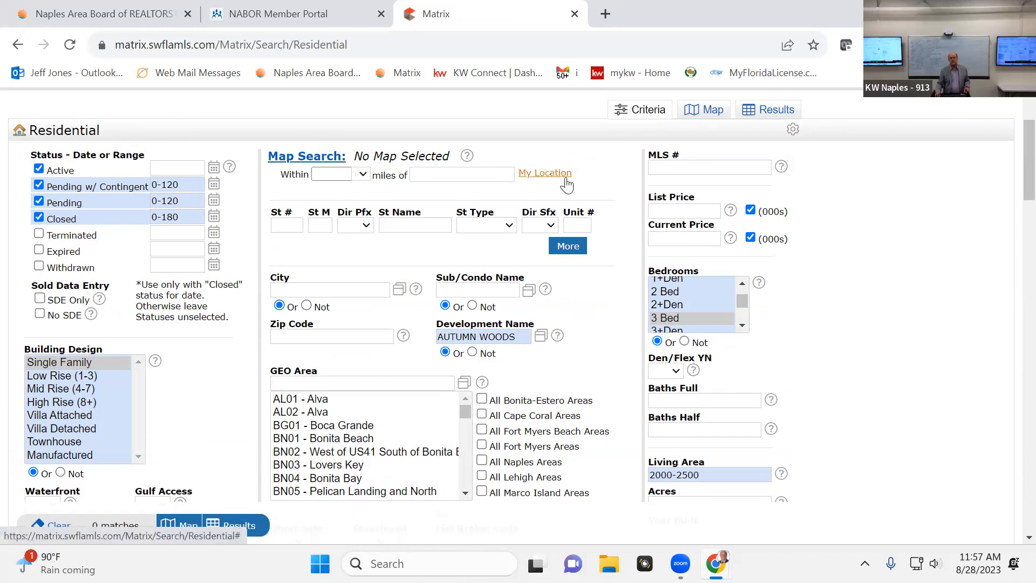
Broaden the bedroom criteria to include 2 Bed, 2+Den and 3 Bed
{"action": "left_click", "coordinate": [665, 294]}
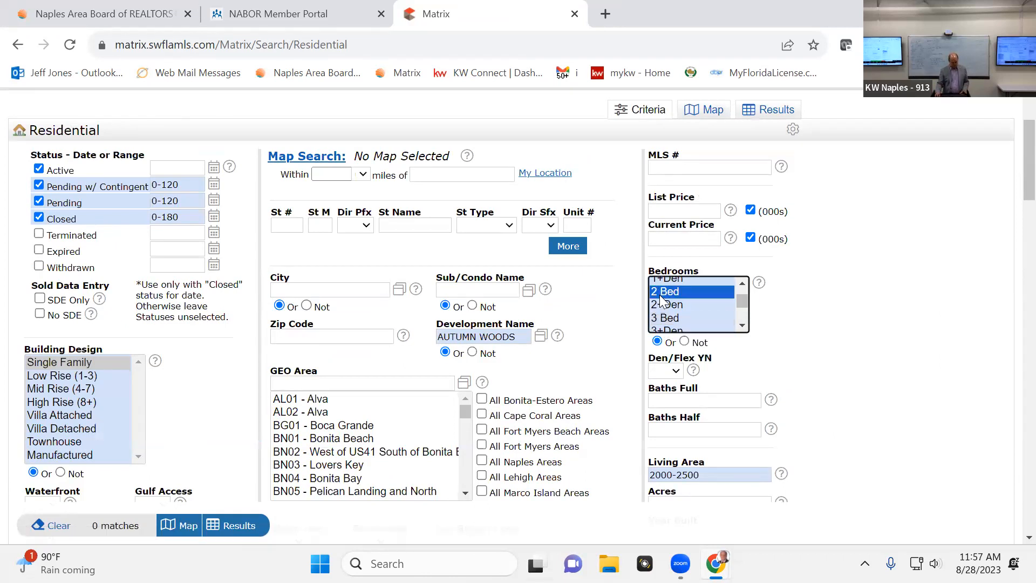
{"action": "left_click", "coordinate": [675, 306], "text": "ctrl"}
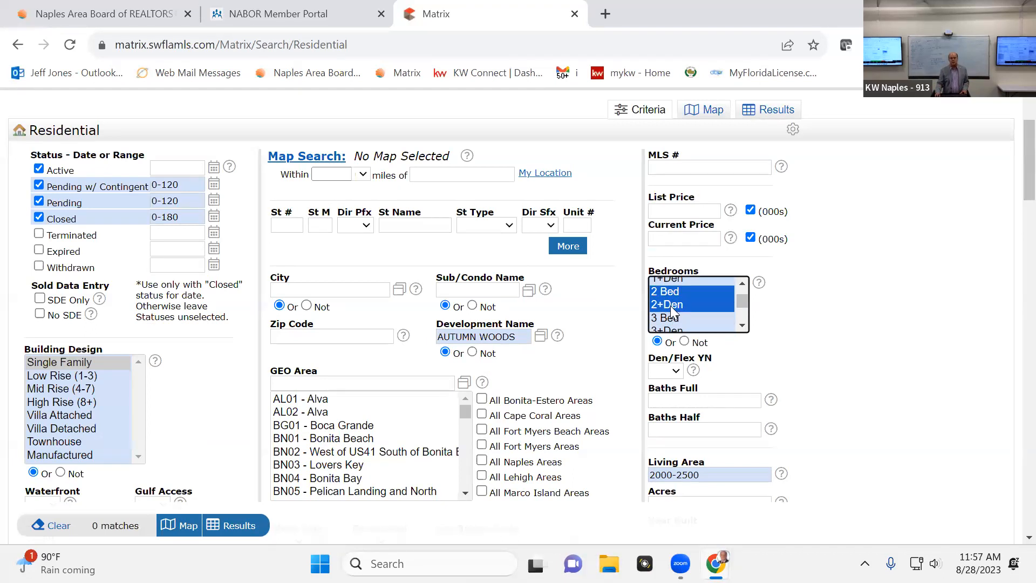
{"action": "left_click", "coordinate": [668, 320], "text": "ctrl"}
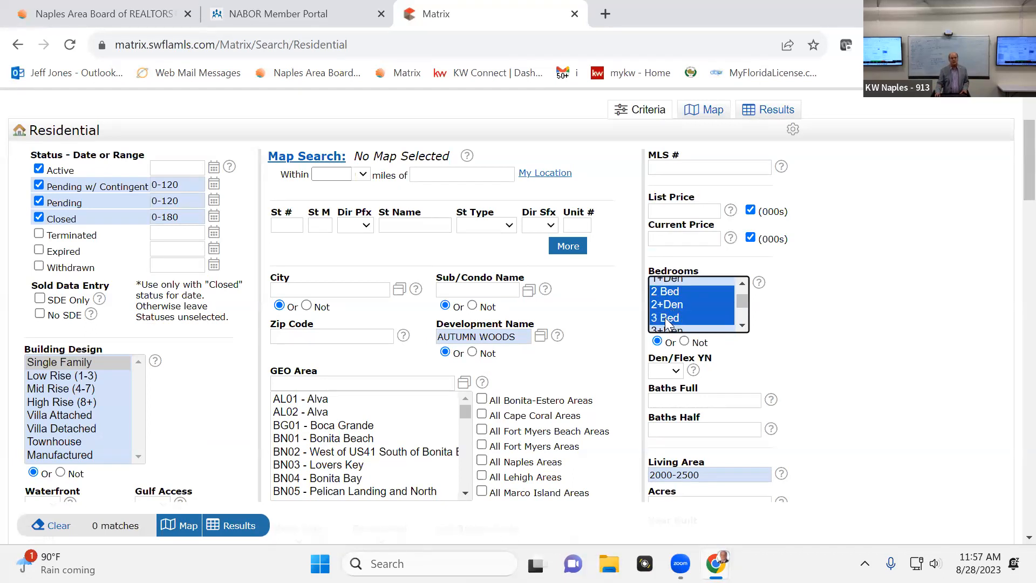
Set the Sub/Condo Name criterion to AUTUMN WOODS and clear the Development Name
{"action": "left_click", "coordinate": [474, 291]}
{"action": "type", "text": "autumn"}
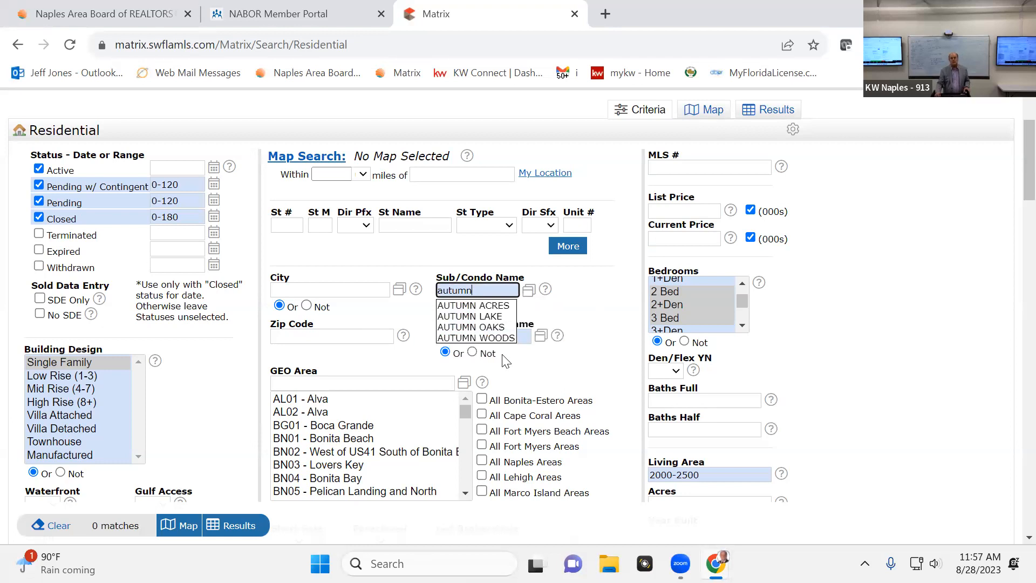
{"action": "left_click", "coordinate": [500, 337]}
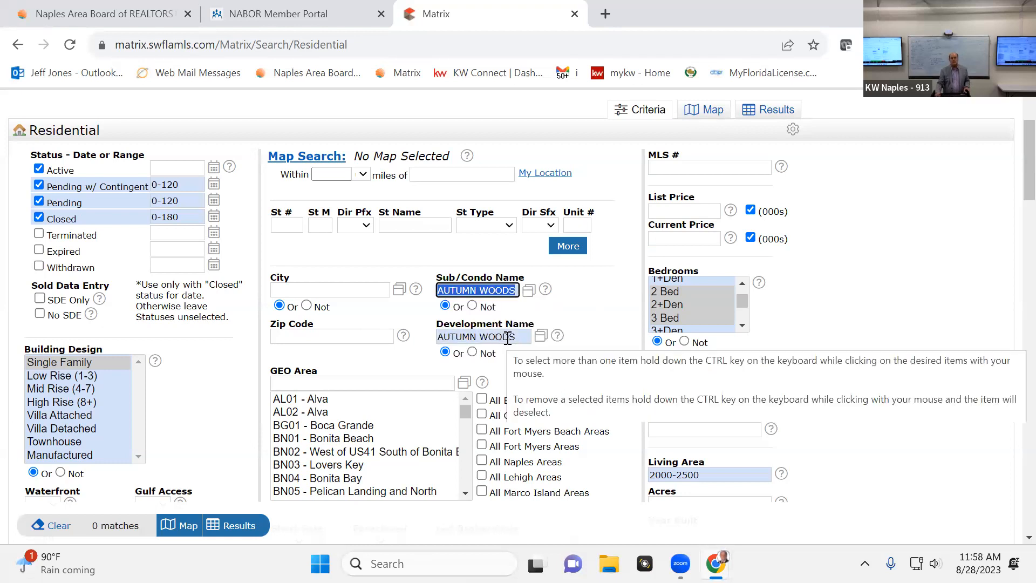
{"action": "left_click", "coordinate": [499, 337]}
{"action": "key", "text": "BackSpace"}
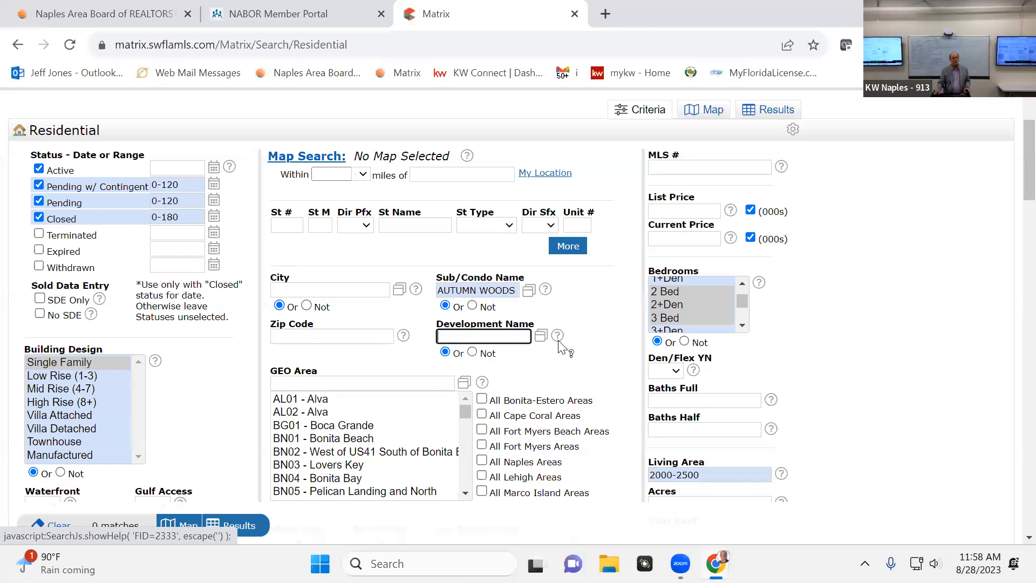
Add the 3+Den and 4 Bed options to the selected bedroom criteria
{"action": "scroll", "coordinate": [744, 413], "scroll_direction": "down", "scroll_amount": 1}
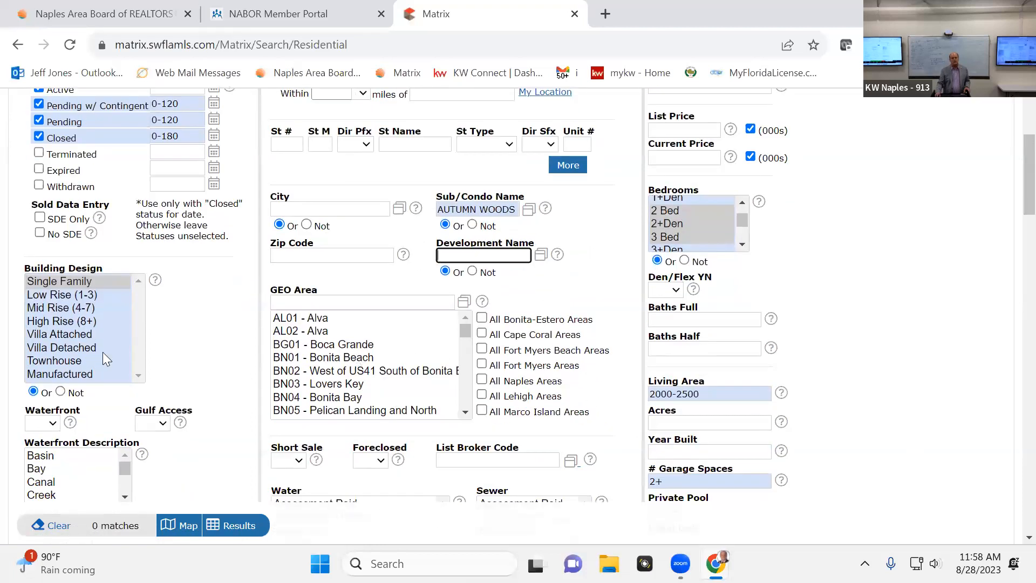
{"action": "scroll", "coordinate": [242, 450], "scroll_direction": "down", "scroll_amount": 3}
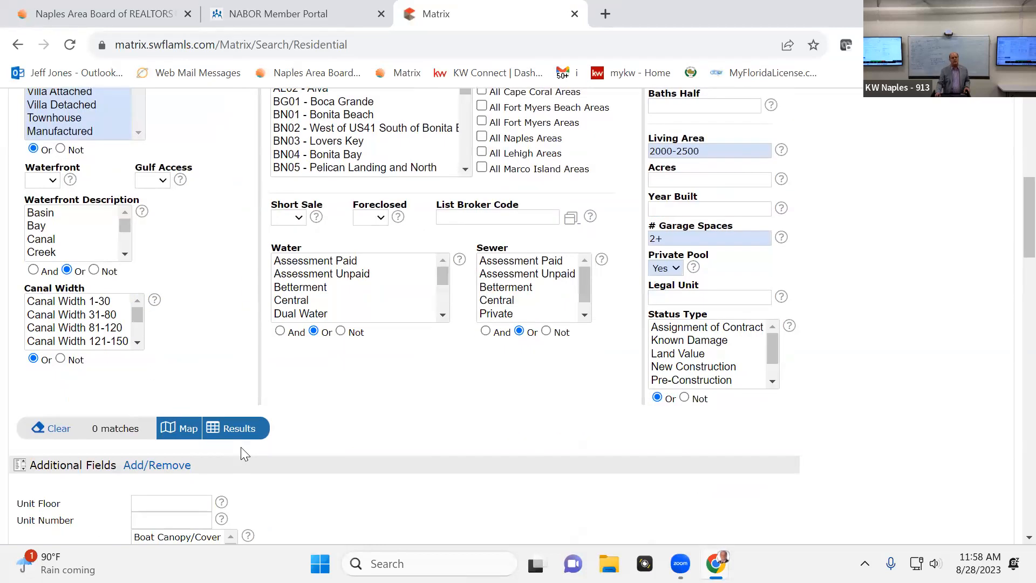
{"action": "scroll", "coordinate": [240, 447], "scroll_direction": "up", "scroll_amount": 8}
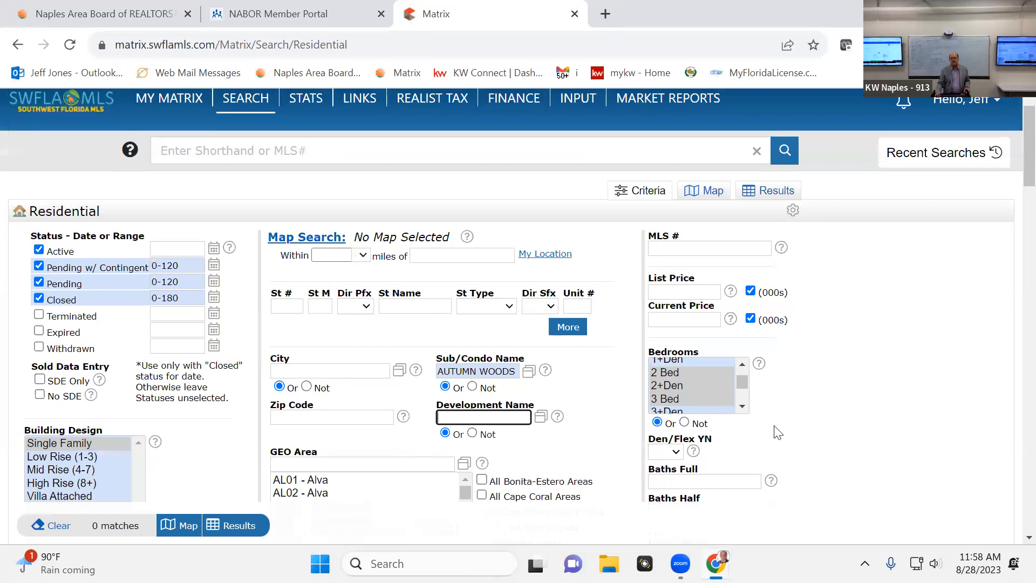
{"action": "left_click", "coordinate": [743, 406]}
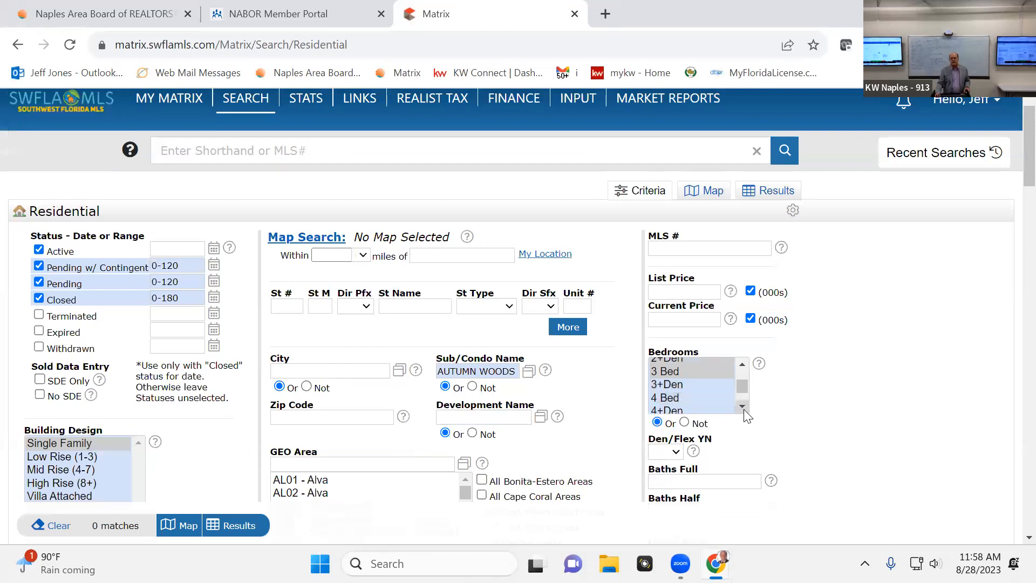
{"action": "left_click", "coordinate": [663, 385], "text": "ctrl"}
{"action": "left_click", "coordinate": [667, 399], "text": "ctrl"}
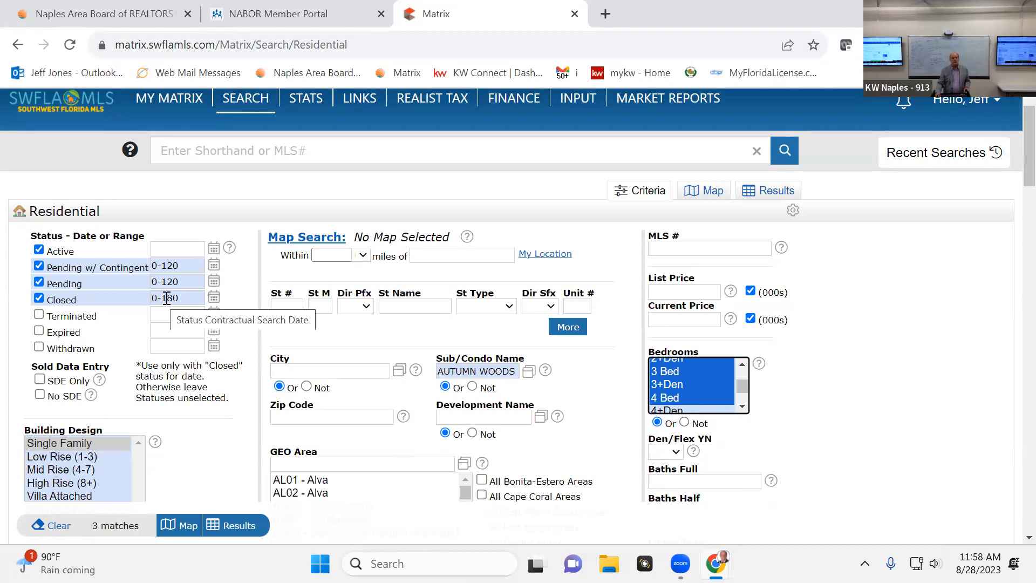
Extend the date range for the Closed status to 0-365 days
{"action": "left_click_drag", "start_coordinate": [162, 297], "coordinate": [186, 297]}
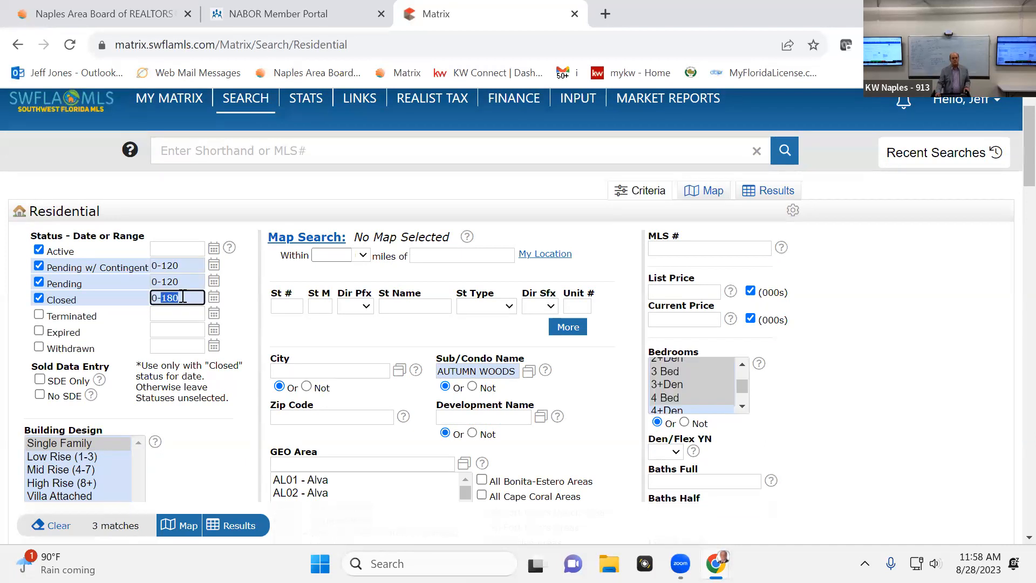
{"action": "type", "text": "365"}
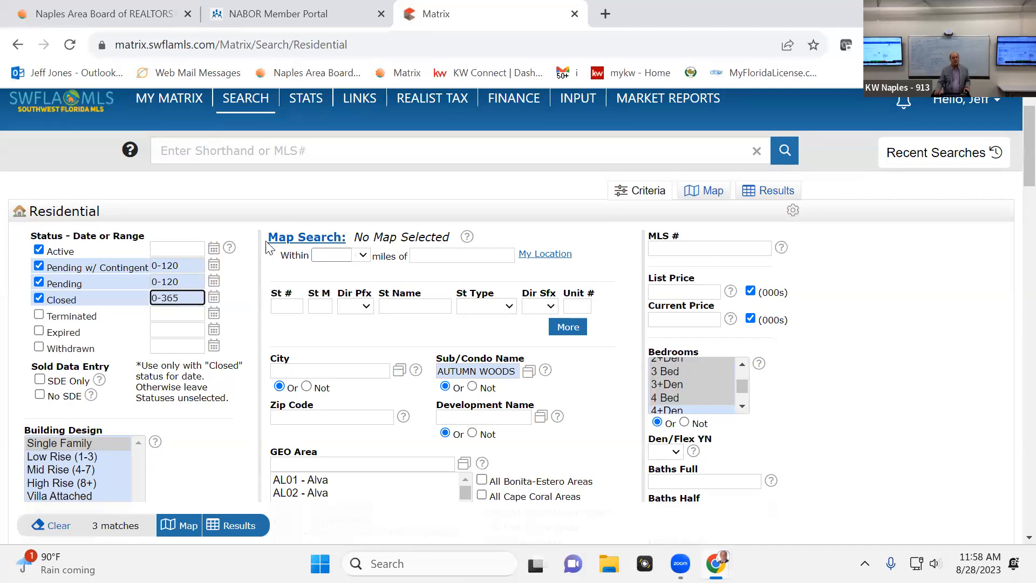
{"action": "left_click", "coordinate": [216, 431]}
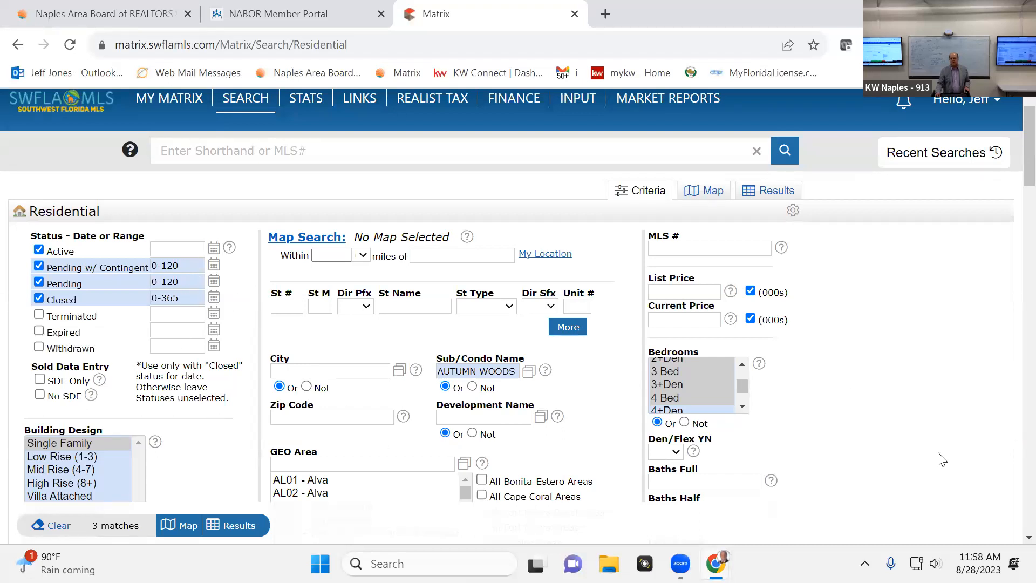
Run the residential search and view the list of matching listings
{"action": "scroll", "coordinate": [939, 456], "scroll_direction": "down", "scroll_amount": 8}
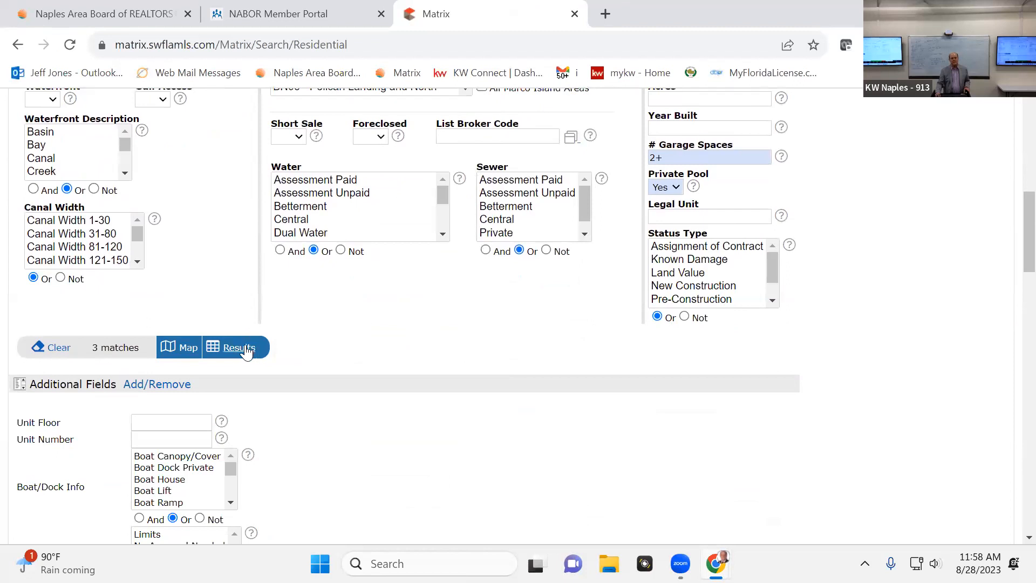
{"action": "left_click", "coordinate": [248, 350]}
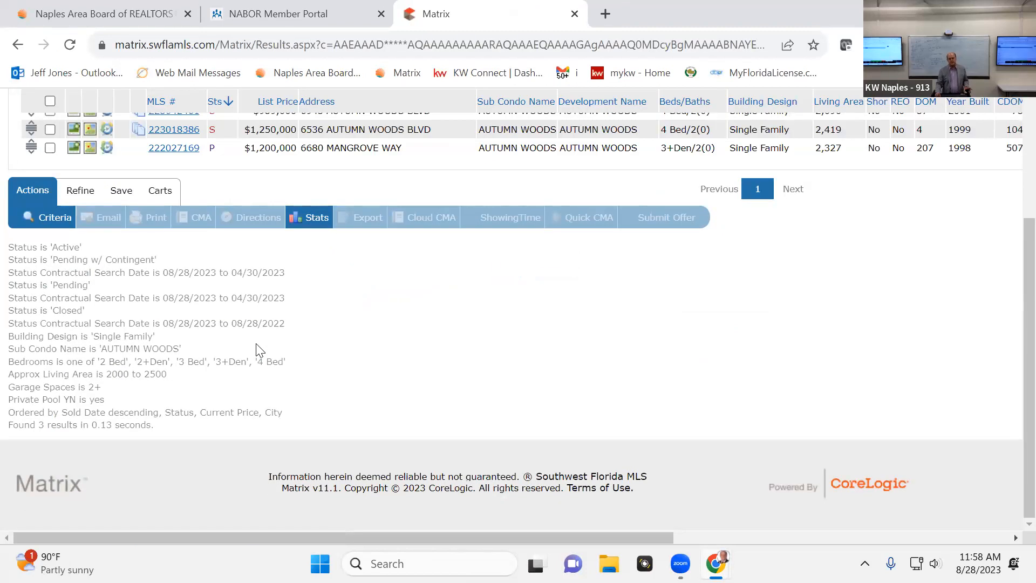
{"action": "scroll", "coordinate": [543, 266], "scroll_direction": "up", "scroll_amount": 3}
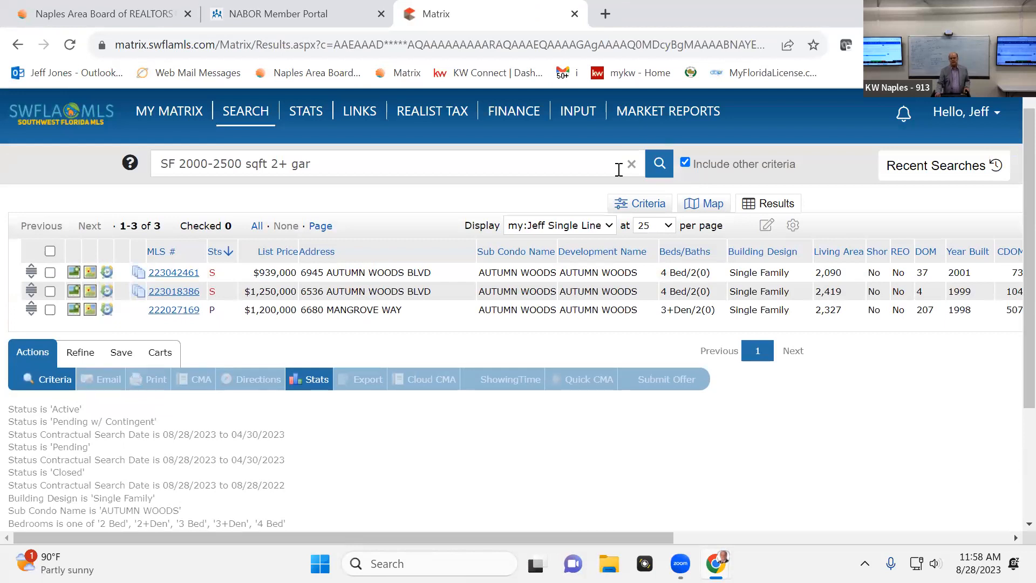
Return from the results to the residential search criteria and locate the Living Area setting
{"action": "left_click", "coordinate": [643, 210]}
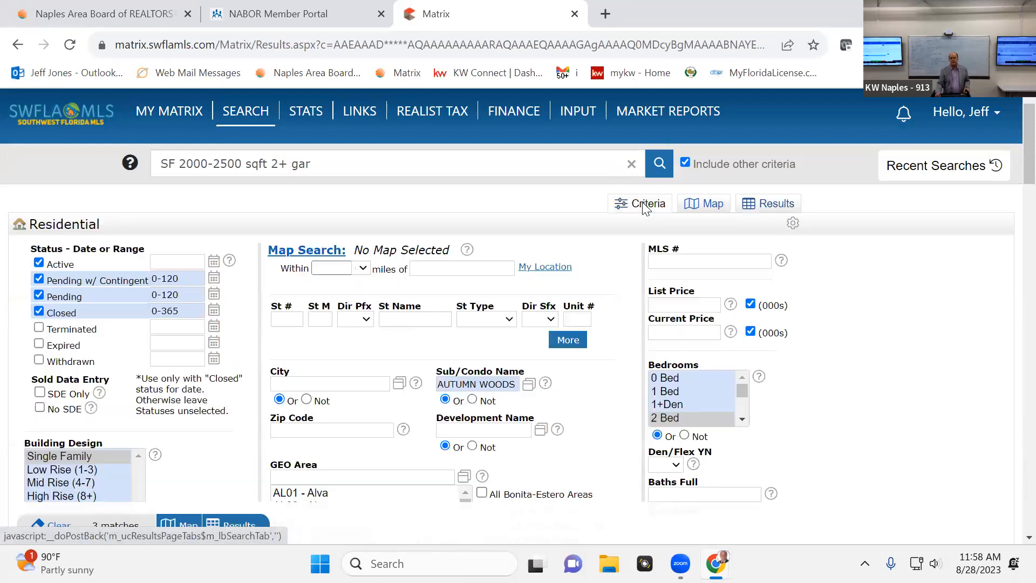
{"action": "scroll", "coordinate": [675, 394], "scroll_direction": "down", "scroll_amount": 2}
{"action": "scroll", "coordinate": [811, 431], "scroll_direction": "down", "scroll_amount": 5}
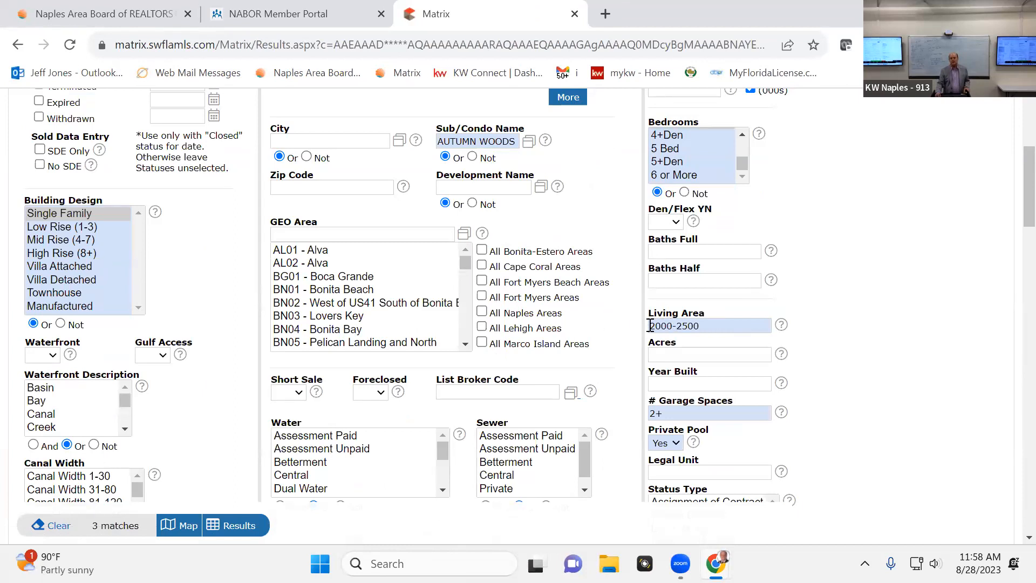
Set the Living Area range of the search to 2500-3500
{"action": "left_click_drag", "start_coordinate": [653, 326], "coordinate": [747, 340]}
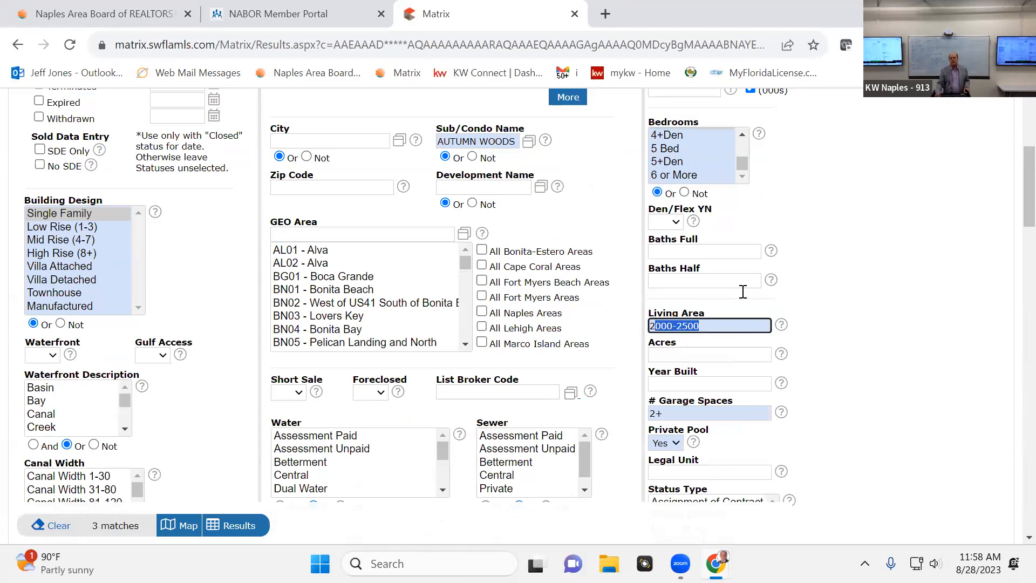
{"action": "type", "text": "500-"}
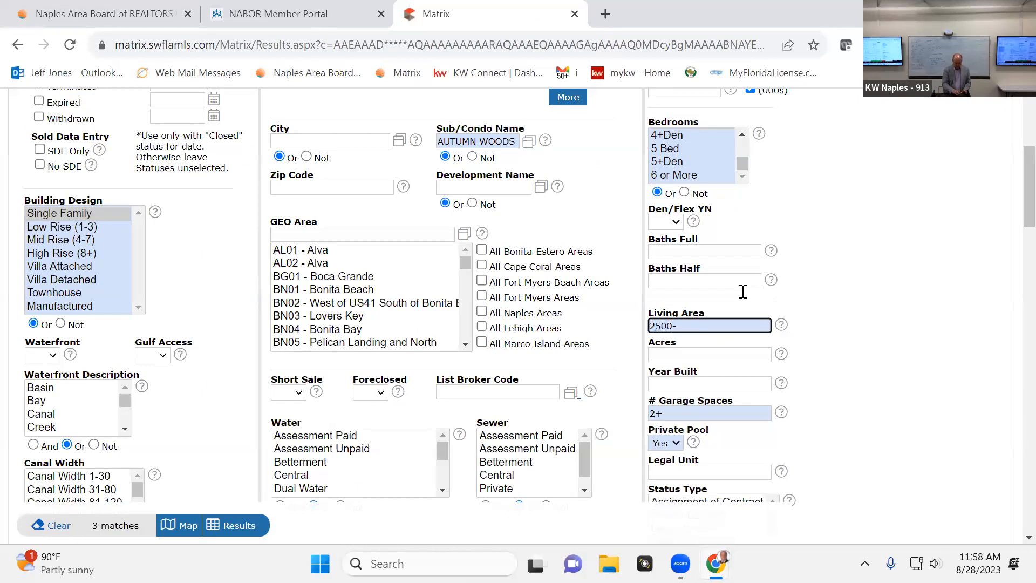
{"action": "type", "text": "3500"}
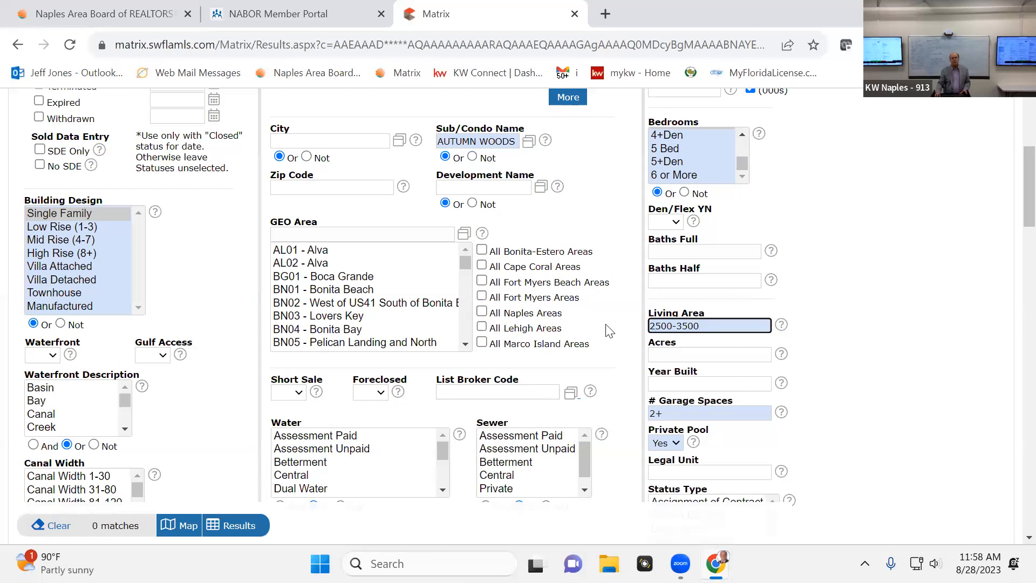
{"action": "left_click", "coordinate": [743, 353]}
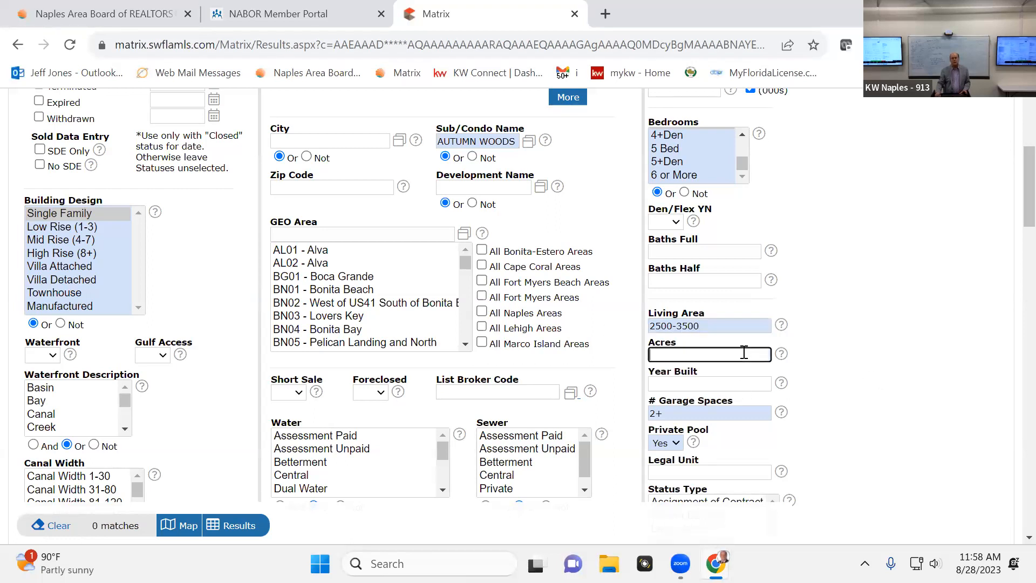
Set the Living Area range of the search to 2000-3000
{"action": "left_click", "coordinate": [657, 317]}
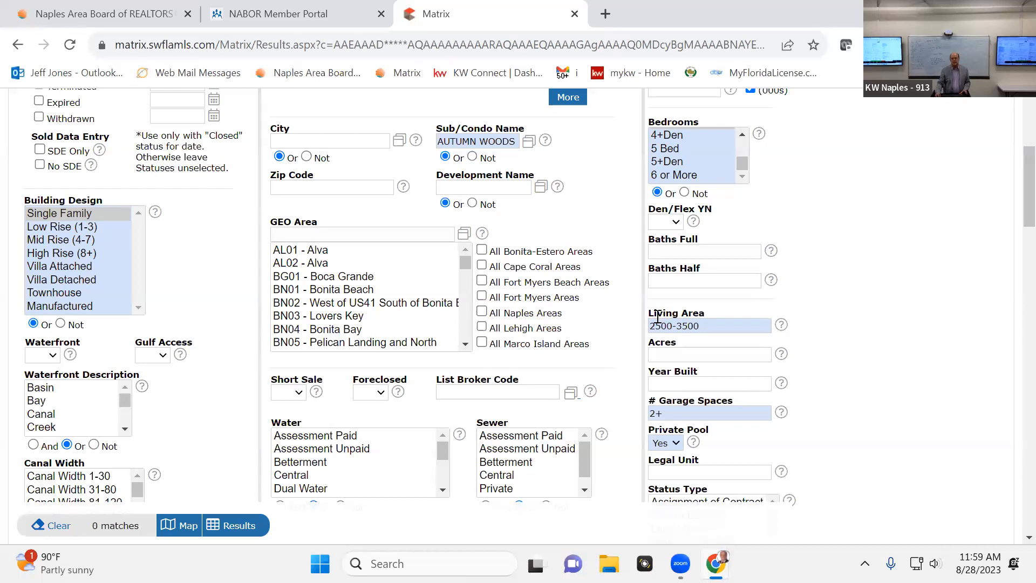
{"action": "left_click_drag", "start_coordinate": [707, 321], "coordinate": [640, 319]}
{"action": "type", "text": "20"}
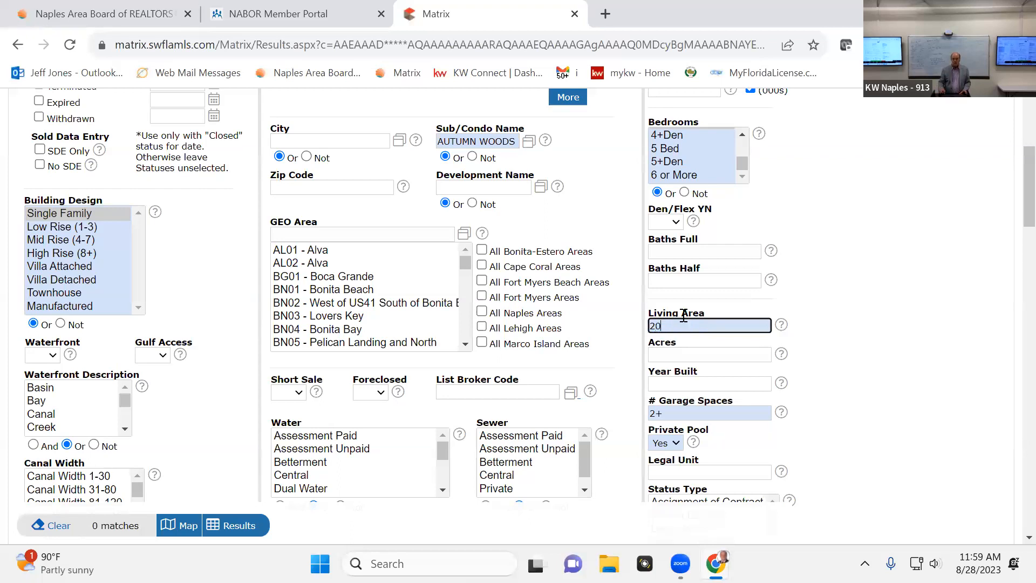
{"action": "type", "text": "00-3000"}
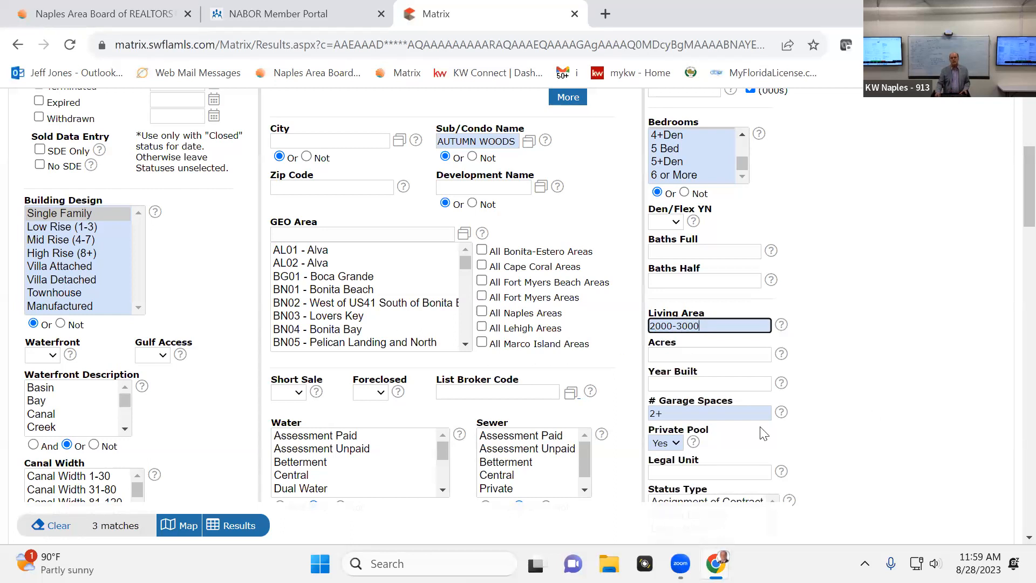
{"action": "left_click", "coordinate": [710, 354]}
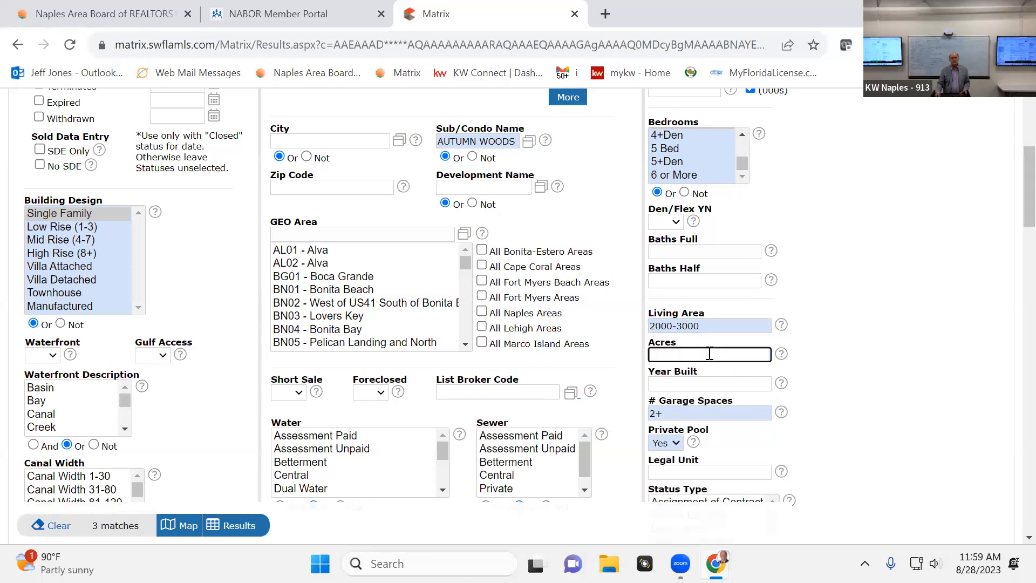
Try the search with Private Pool set to No and restore the criterion to Yes
{"action": "scroll", "coordinate": [867, 201], "scroll_direction": "up", "scroll_amount": 5}
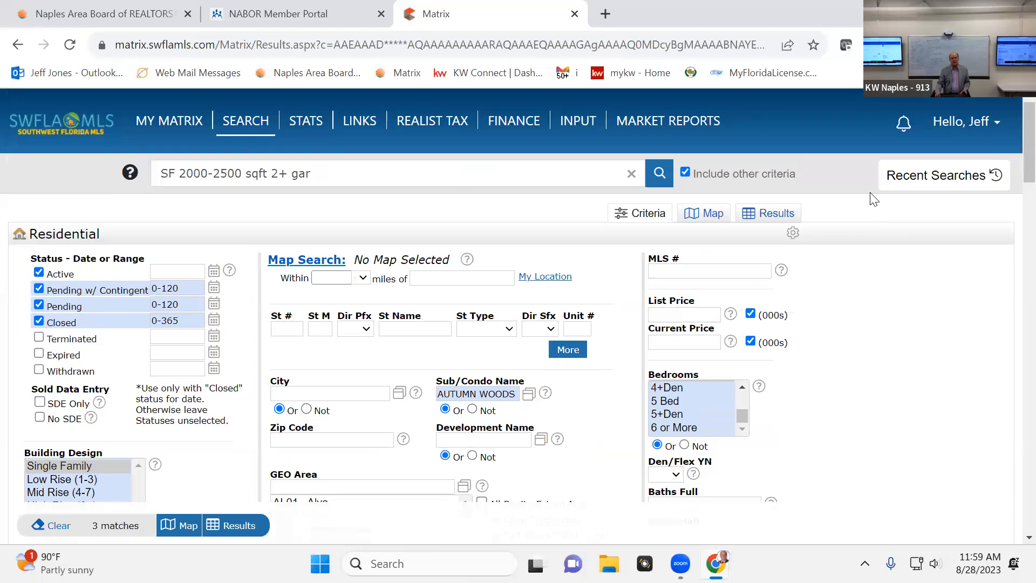
{"action": "scroll", "coordinate": [867, 202], "scroll_direction": "down", "scroll_amount": 10}
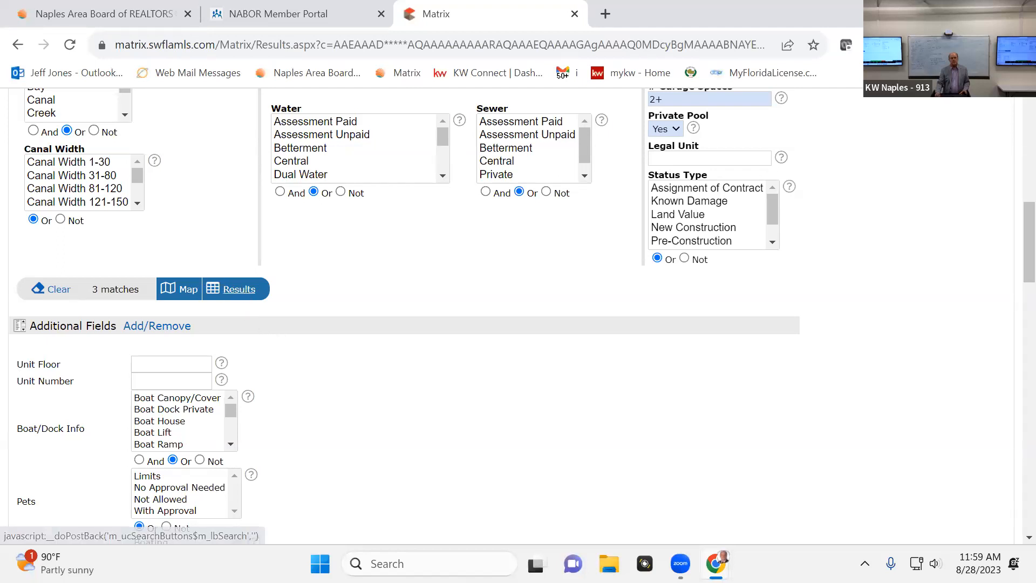
{"action": "left_click", "coordinate": [680, 125]}
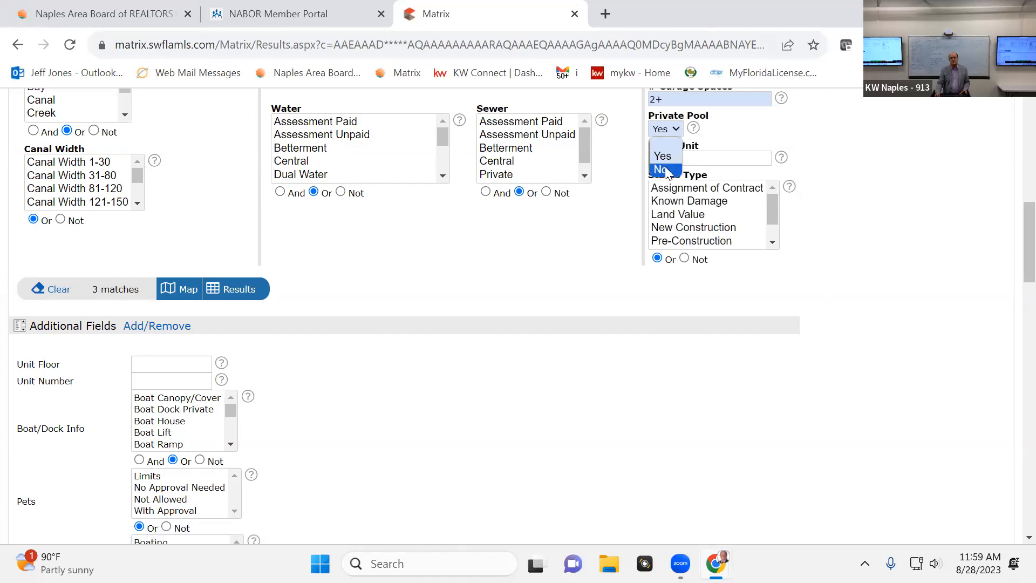
{"action": "left_click", "coordinate": [665, 168]}
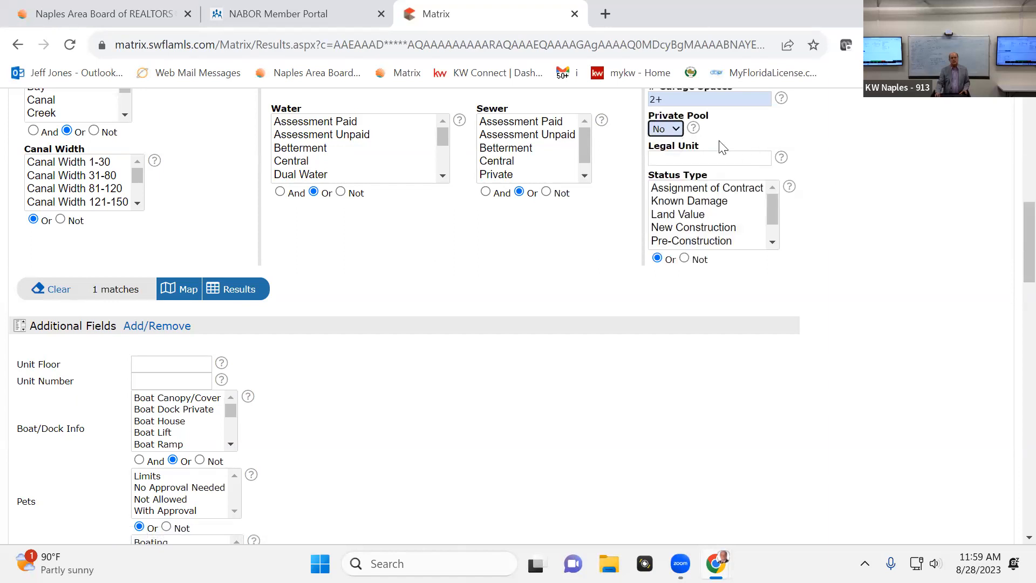
{"action": "left_click", "coordinate": [673, 132]}
{"action": "left_click", "coordinate": [658, 155]}
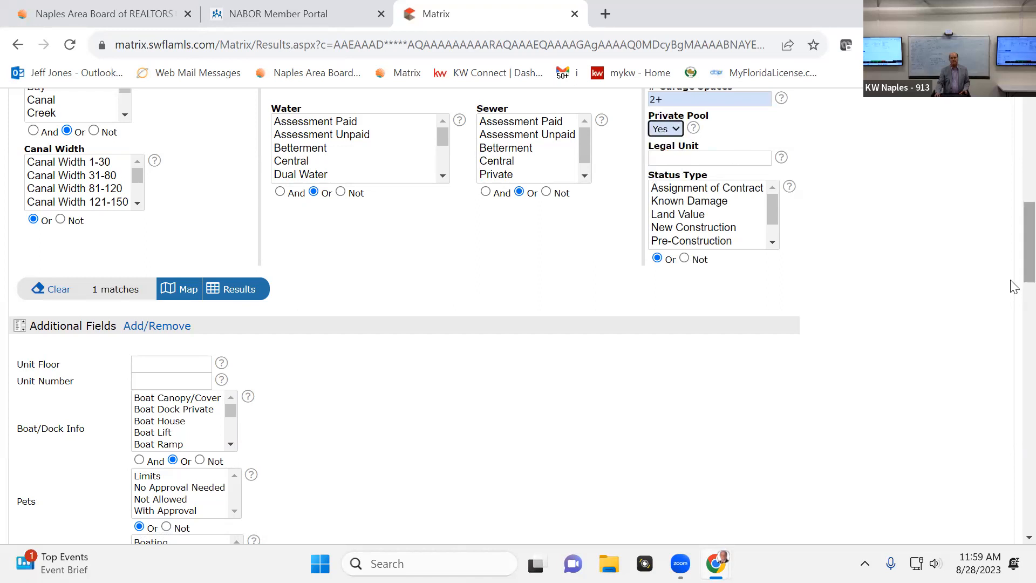
Run the search with the revised criteria and select all listings in the results
{"action": "left_click", "coordinate": [228, 288]}
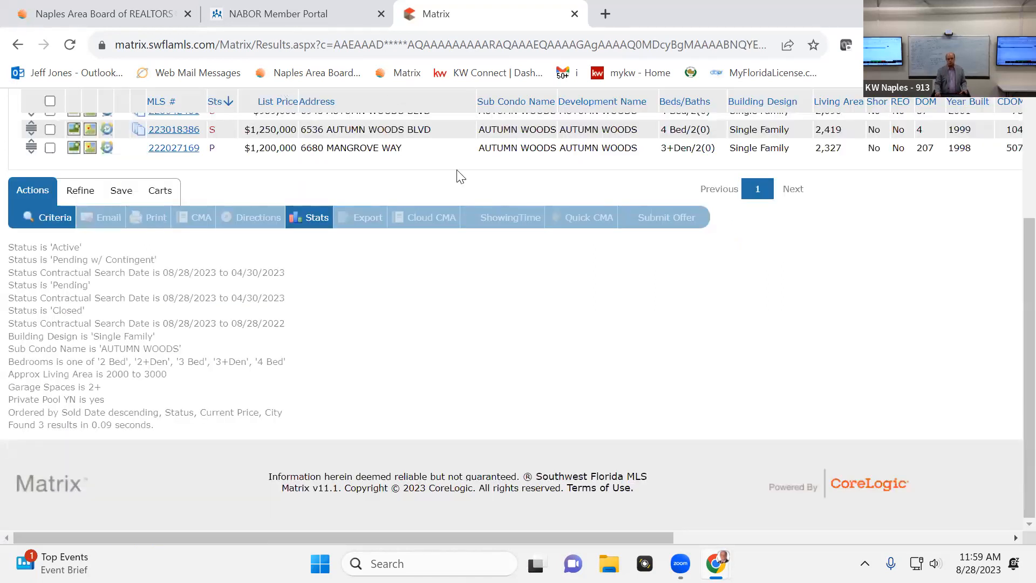
{"action": "scroll", "coordinate": [507, 221], "scroll_direction": "up", "scroll_amount": 3}
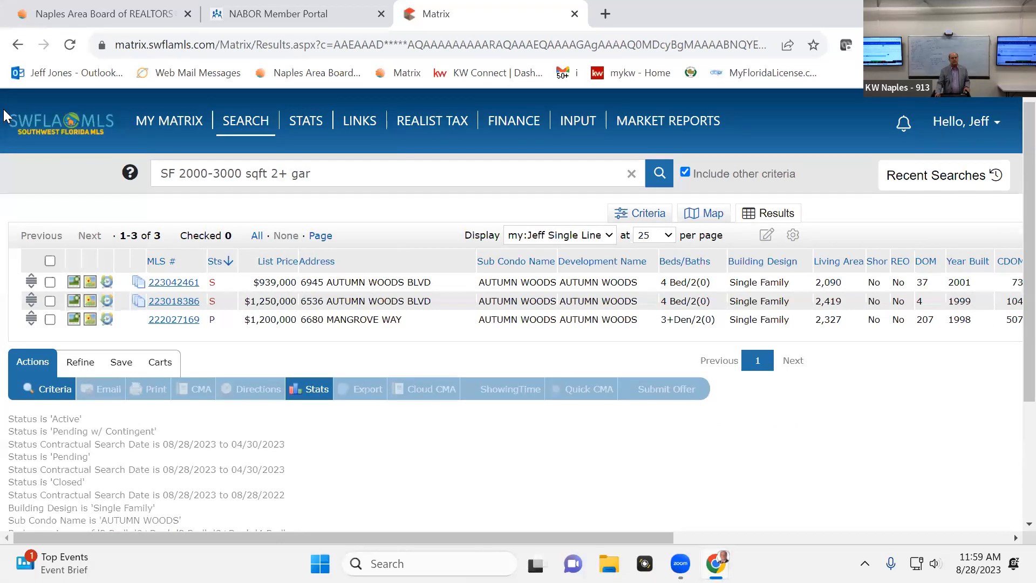
{"action": "left_click", "coordinate": [50, 261]}
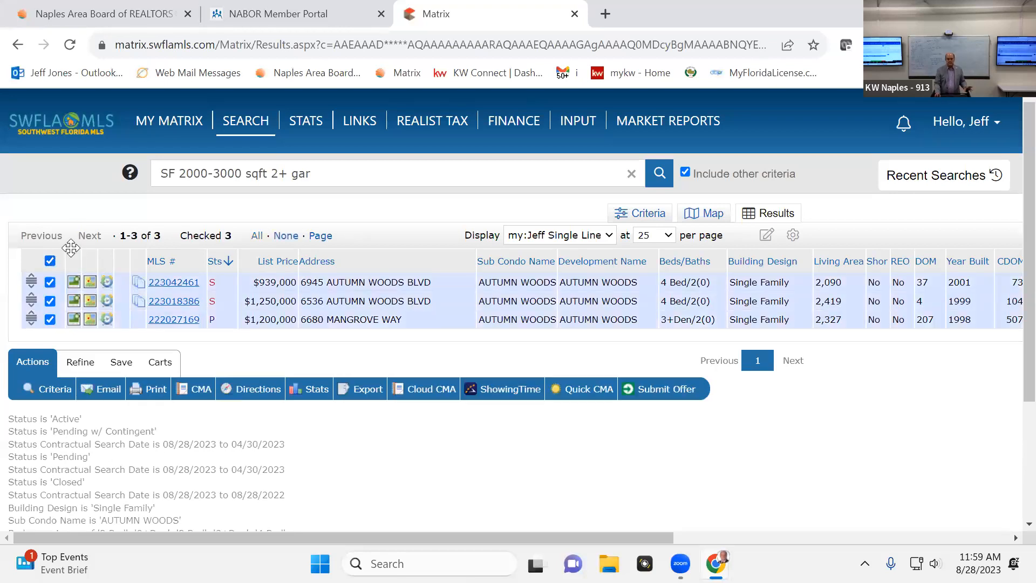
Generate a Quick CMA from the selected listings, open the downloaded PDF for review and close it
{"action": "left_click", "coordinate": [589, 389]}
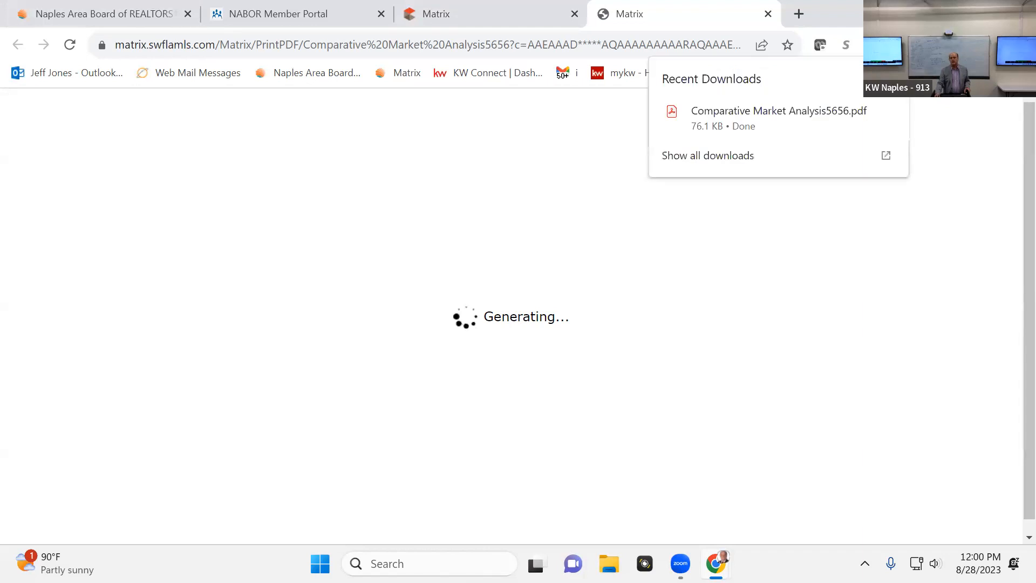
{"action": "left_click", "coordinate": [780, 114]}
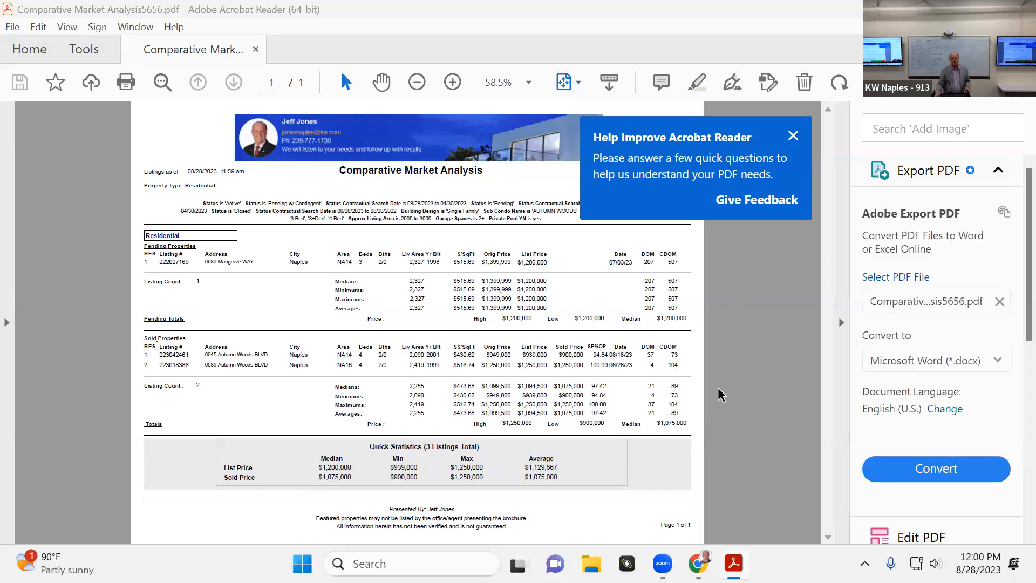
{"action": "left_click", "coordinate": [793, 135]}
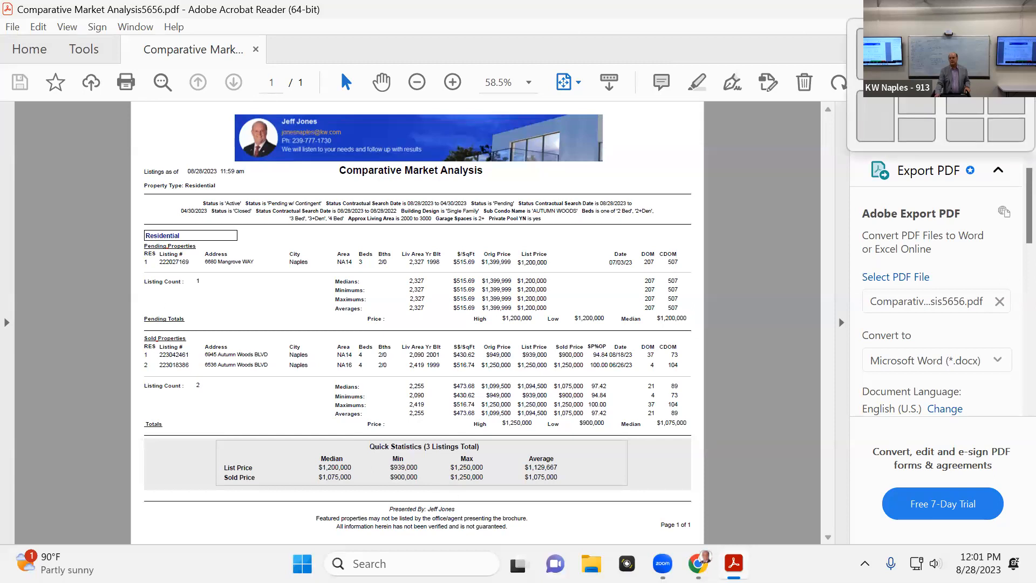
{"action": "left_click", "coordinate": [1018, 9]}
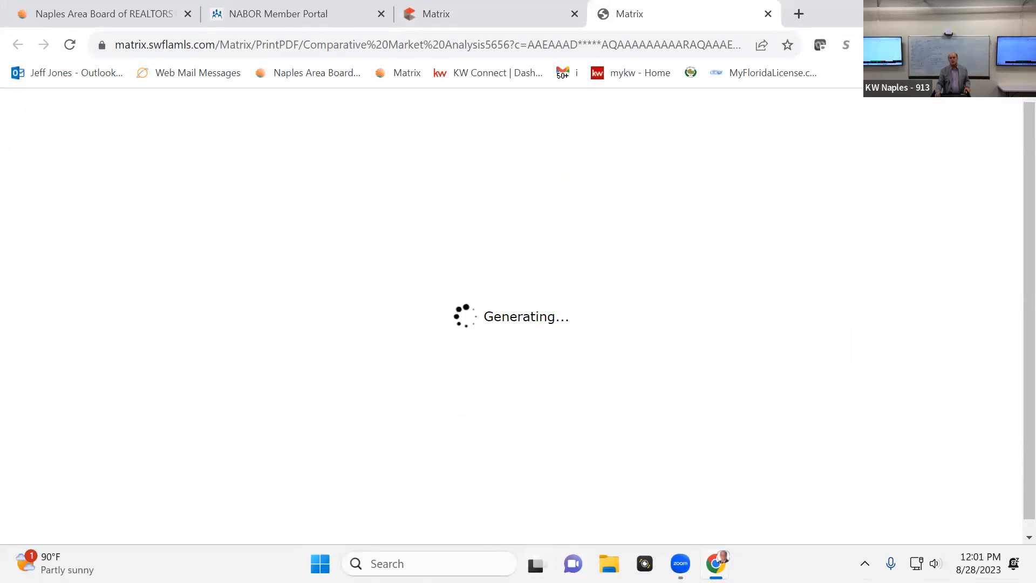
{"action": "left_click", "coordinate": [768, 14]}
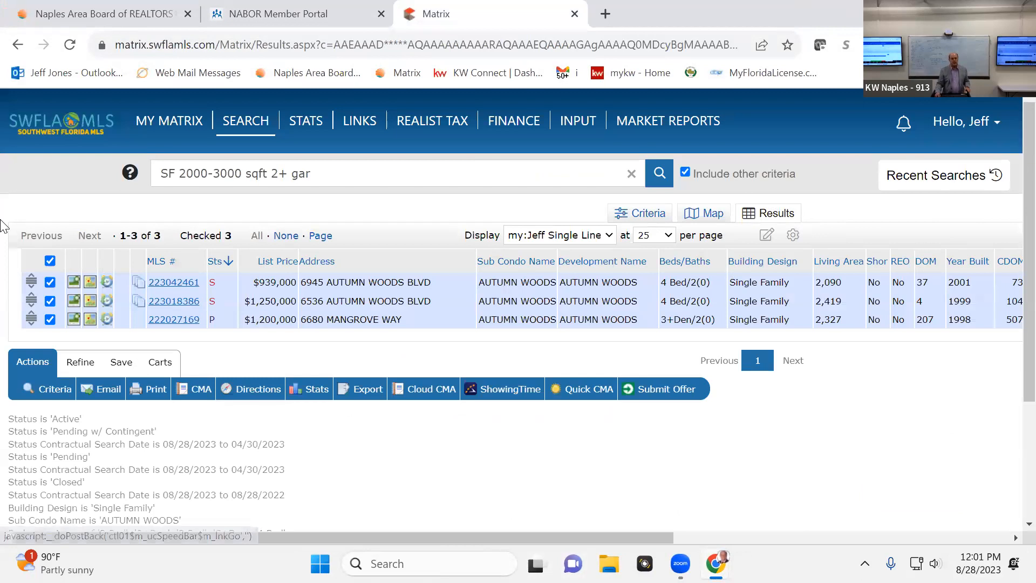
Start a full CMA from the selected listings and assign an existing client as its contact
{"action": "left_click", "coordinate": [198, 389]}
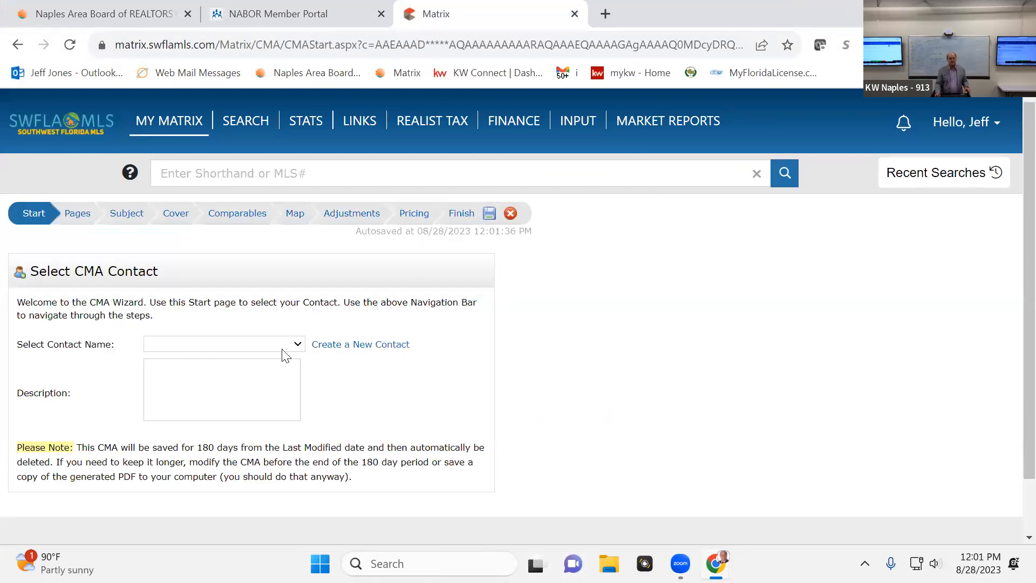
{"action": "left_click", "coordinate": [297, 347]}
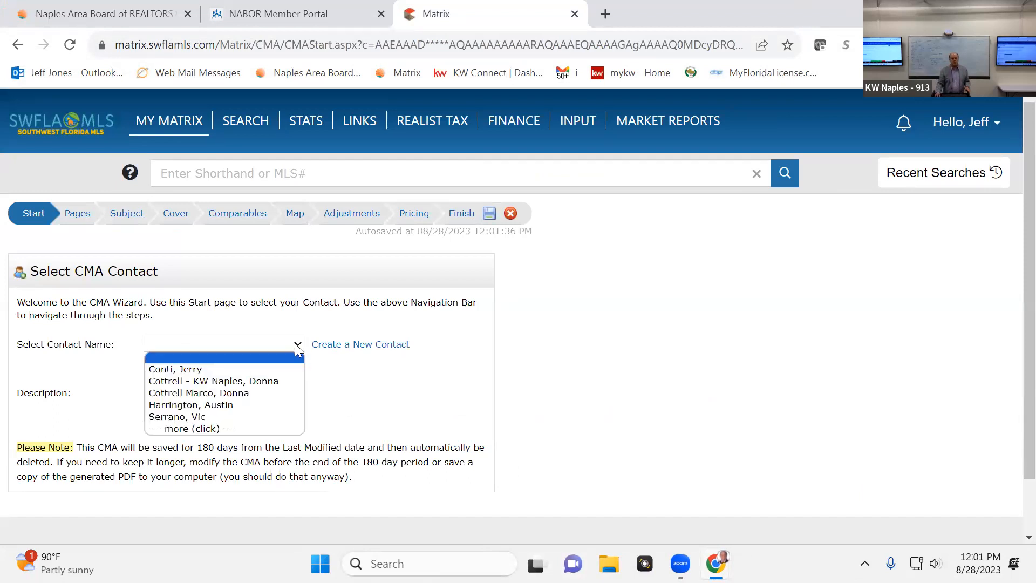
{"action": "left_click", "coordinate": [262, 404]}
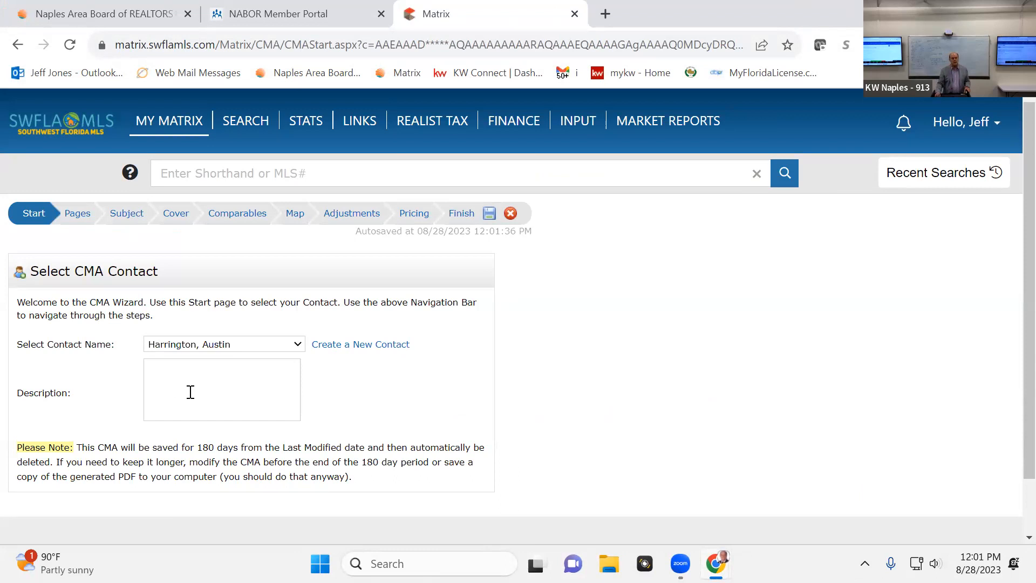
{"action": "left_click", "coordinate": [170, 388]}
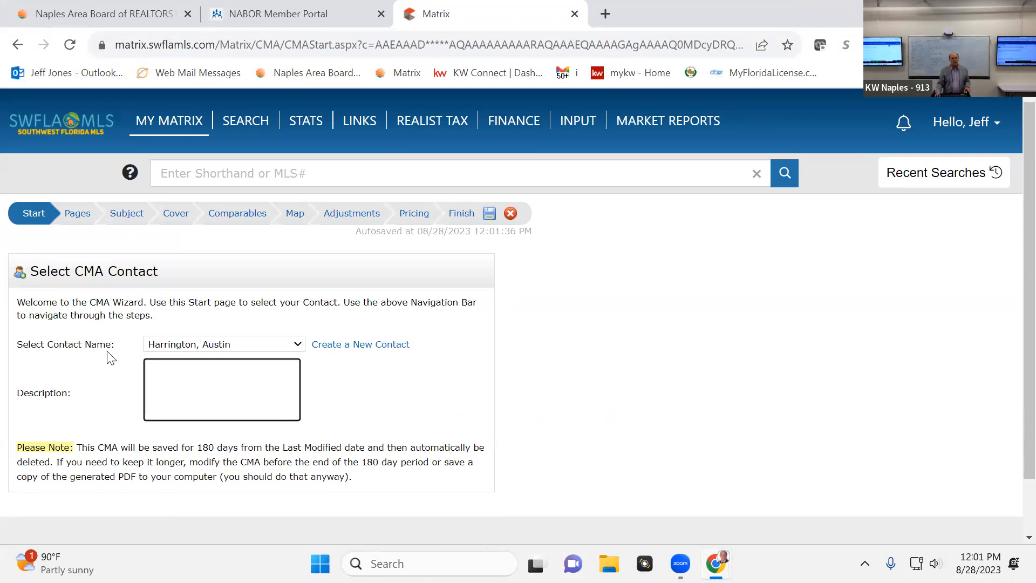
{"action": "scroll", "coordinate": [75, 359], "scroll_direction": "down", "scroll_amount": 1}
{"action": "scroll", "coordinate": [73, 351], "scroll_direction": "up", "scroll_amount": 1}
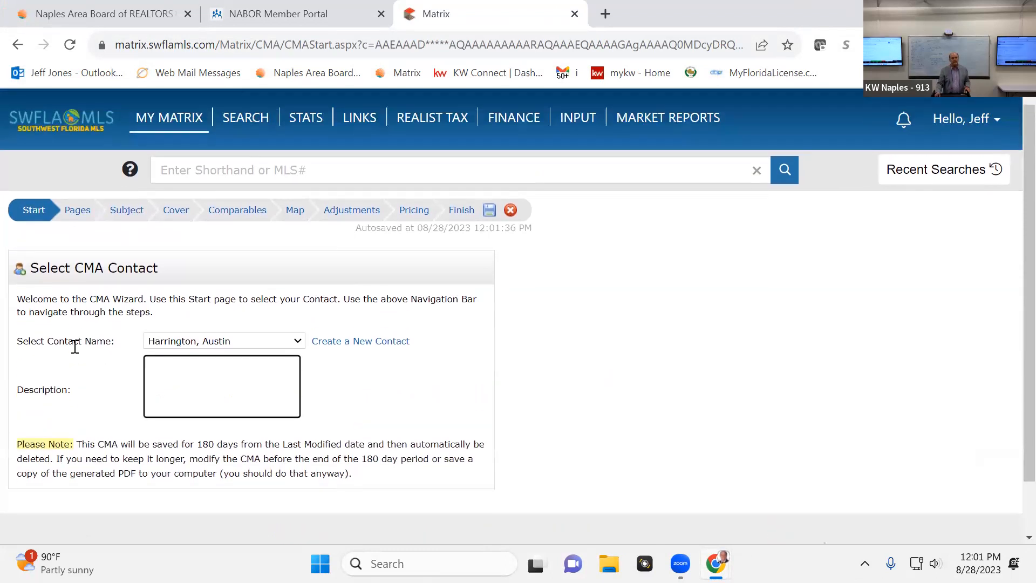
Examine the pages available for the CMA, including the Cover and Subject/Adjustments categories
{"action": "left_click", "coordinate": [82, 214]}
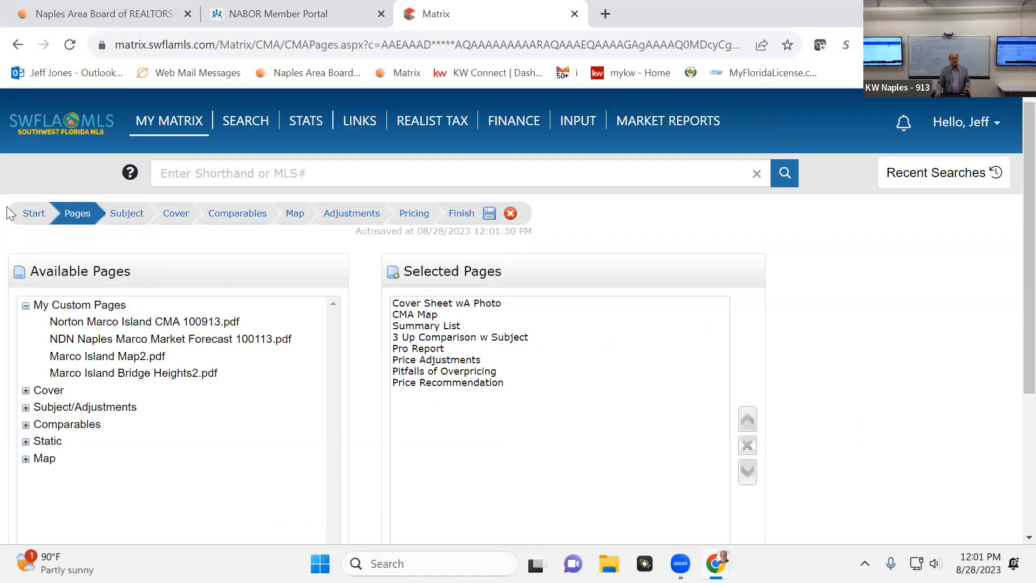
{"action": "left_click", "coordinate": [26, 393]}
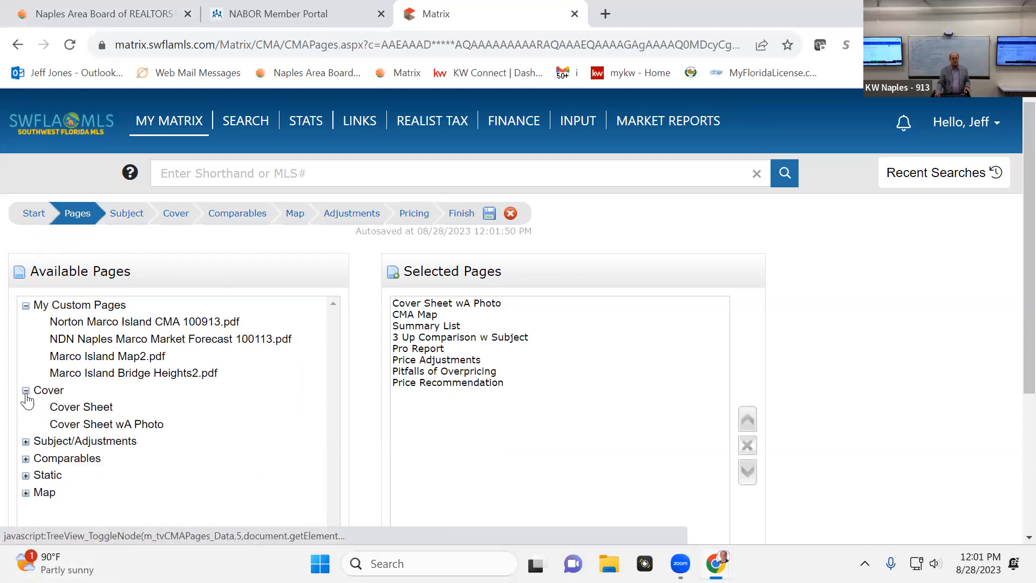
{"action": "left_click", "coordinate": [26, 393]}
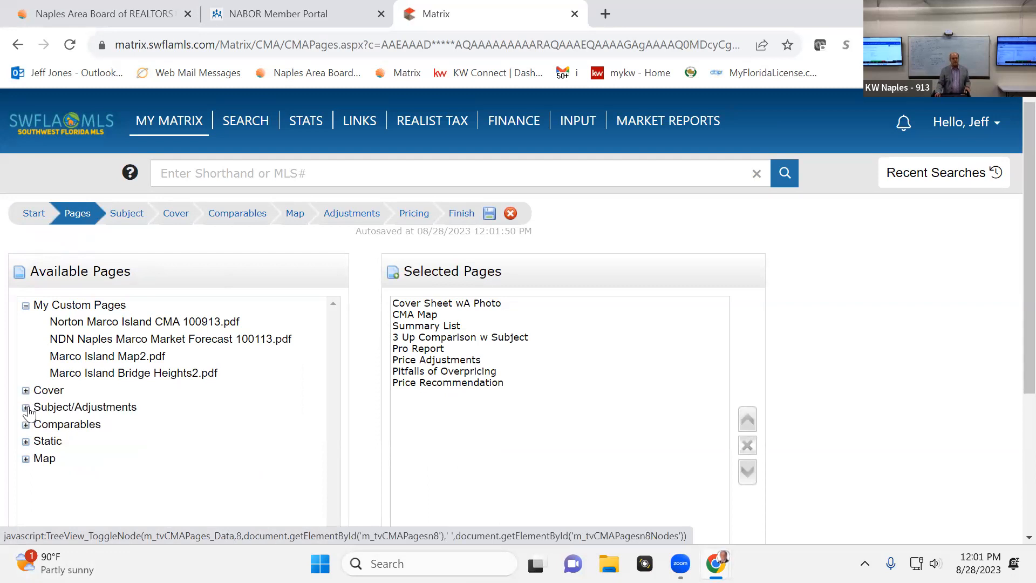
{"action": "left_click", "coordinate": [25, 408]}
{"action": "left_click", "coordinate": [25, 409]}
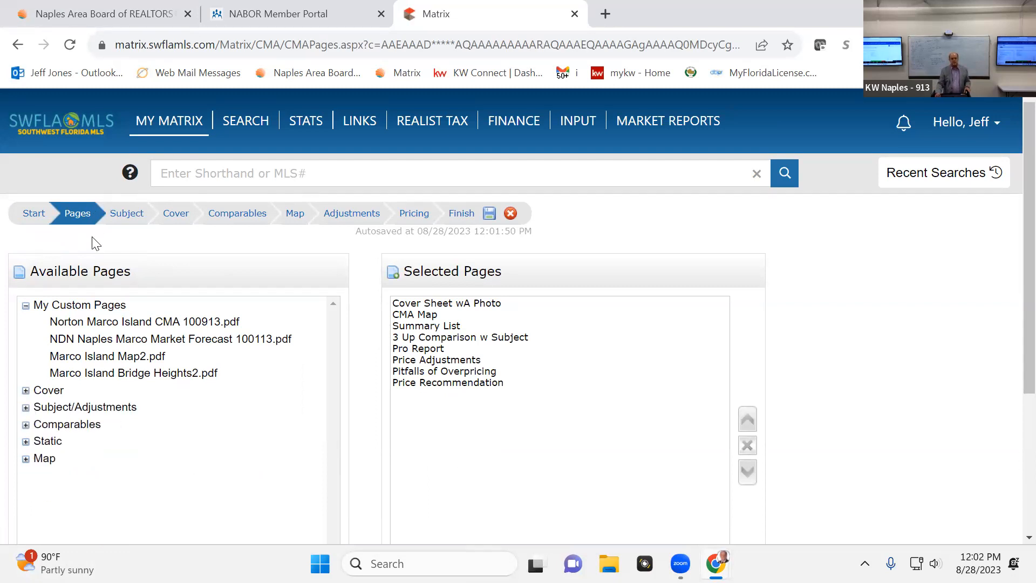
Review the CMA's subject property entry options, cover information and selected comparables
{"action": "left_click", "coordinate": [123, 214]}
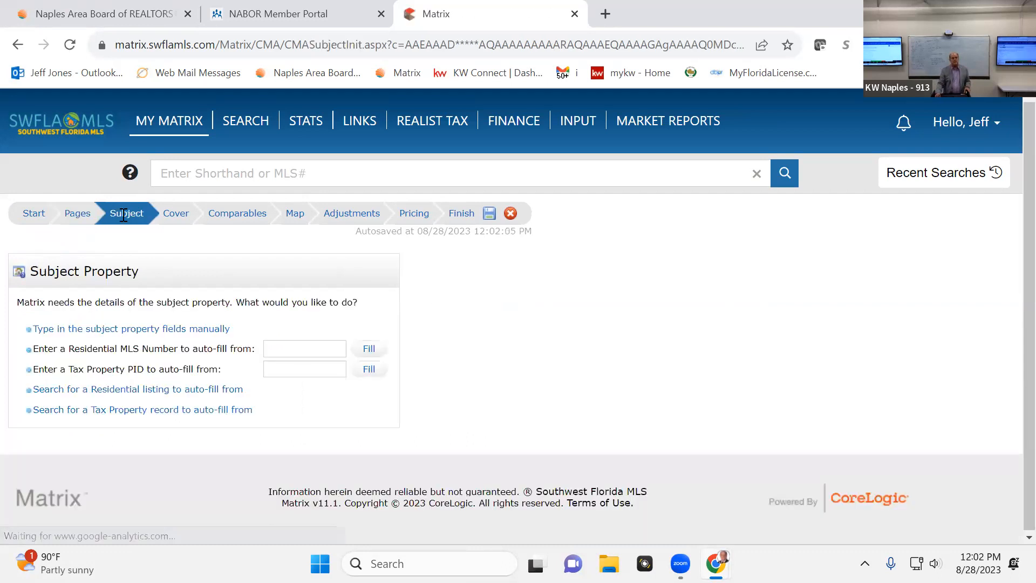
{"action": "left_click", "coordinate": [271, 347]}
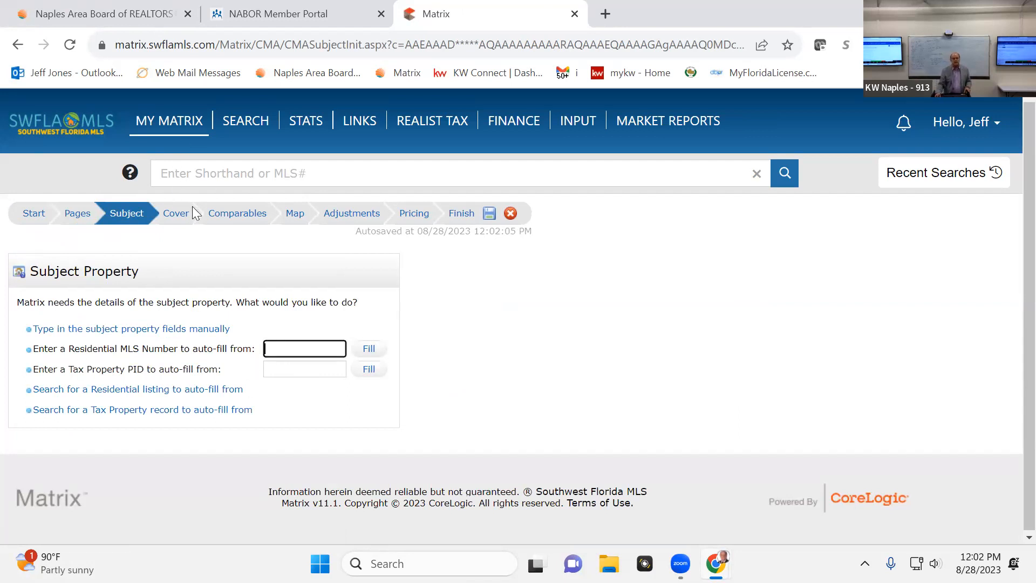
{"action": "left_click", "coordinate": [173, 219]}
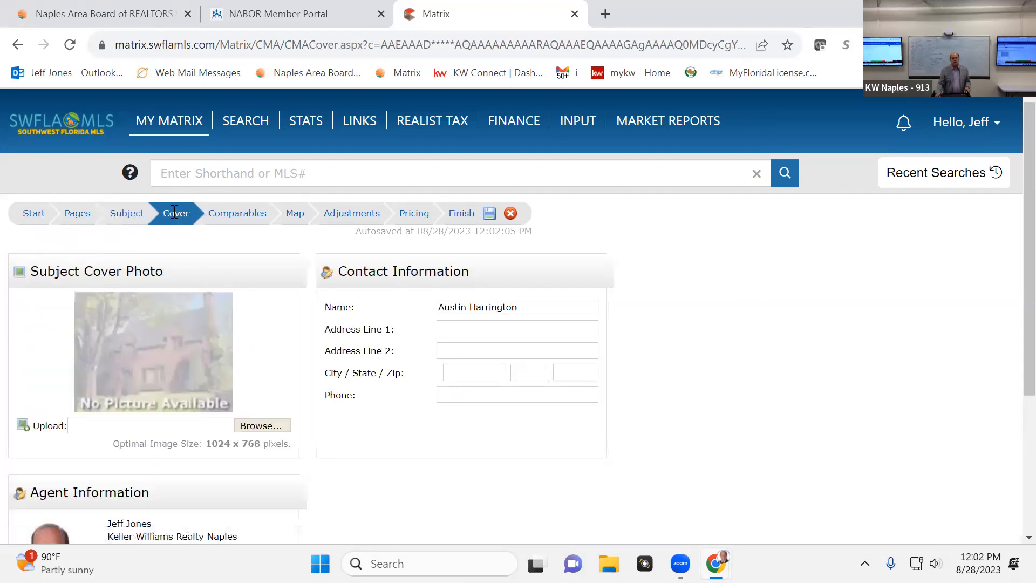
{"action": "left_click", "coordinate": [239, 213]}
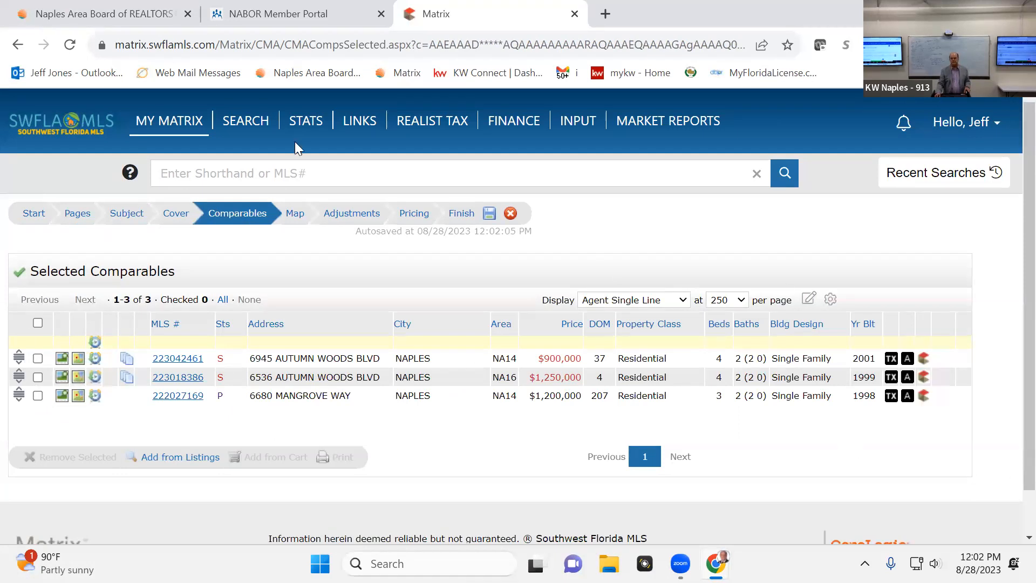
Check the locations of the comparables on the CMA map preview
{"action": "left_click", "coordinate": [300, 218]}
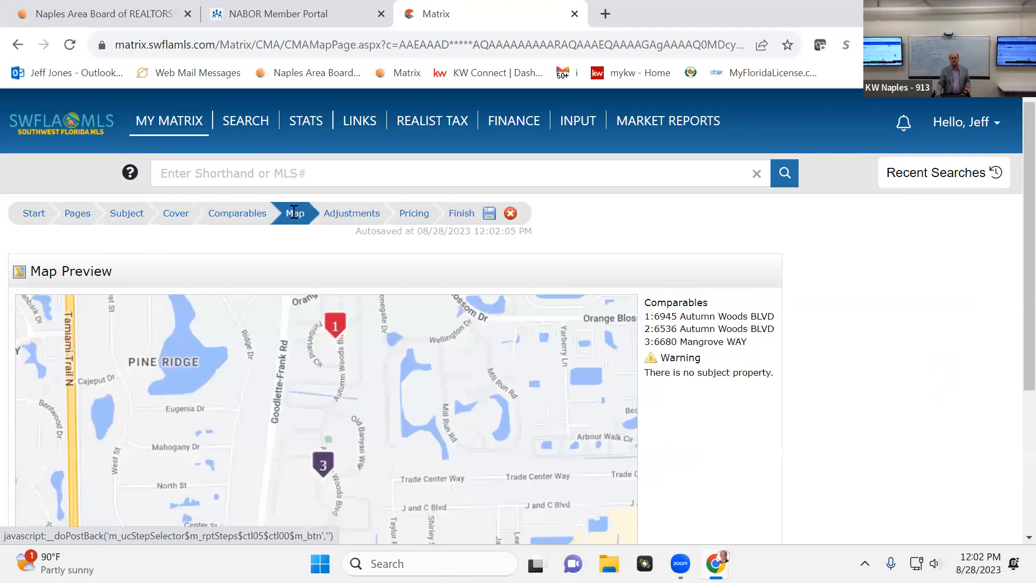
{"action": "scroll", "coordinate": [494, 347], "scroll_direction": "down", "scroll_amount": 4}
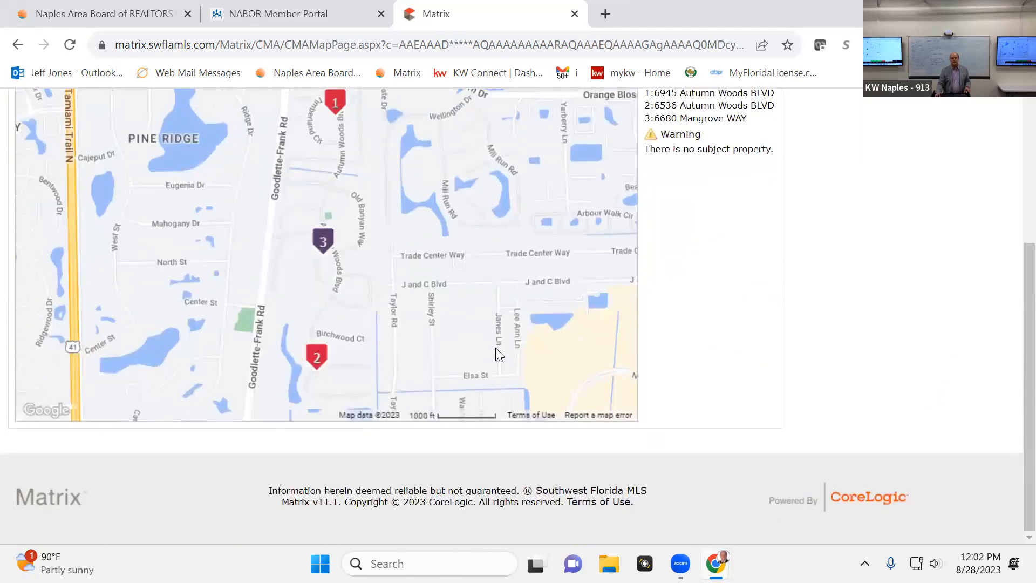
{"action": "scroll", "coordinate": [495, 348], "scroll_direction": "up", "scroll_amount": 4}
Examine the CMA adjustments in detail mode, looking through the fields and remarks of the first comparable
{"action": "left_click", "coordinate": [361, 216]}
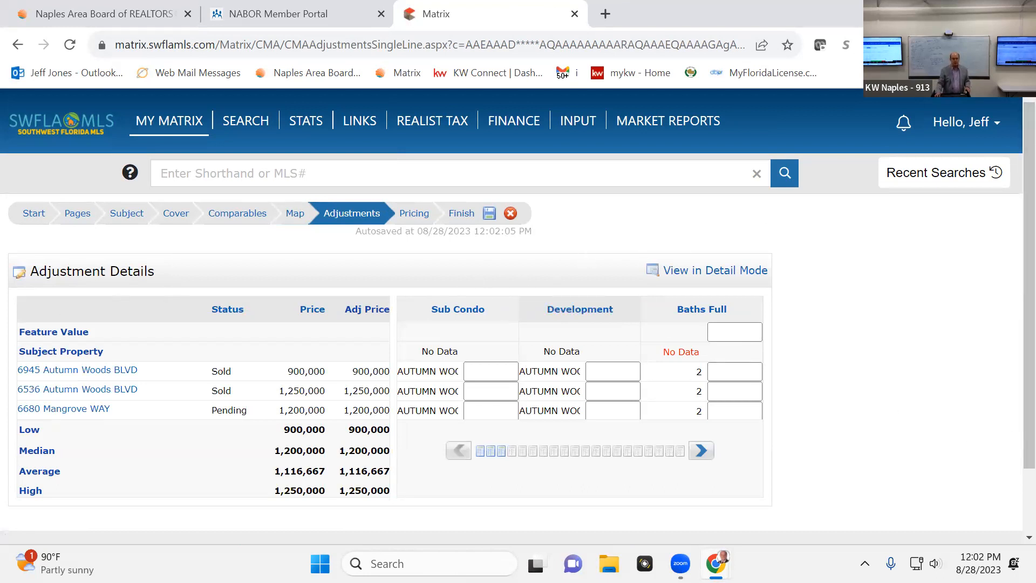
{"action": "left_click", "coordinate": [695, 270]}
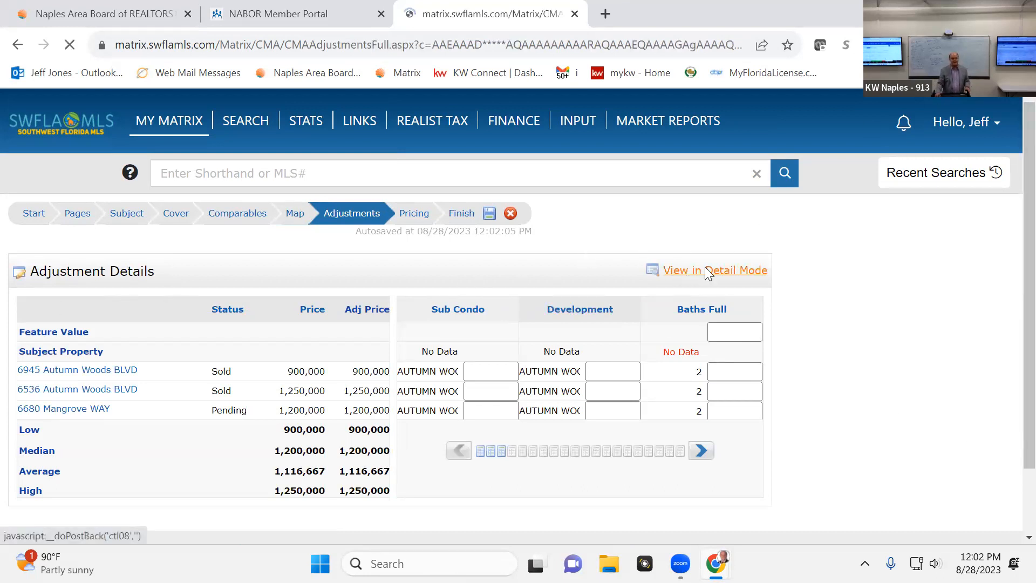
{"action": "scroll", "coordinate": [548, 358], "scroll_direction": "down", "scroll_amount": 4}
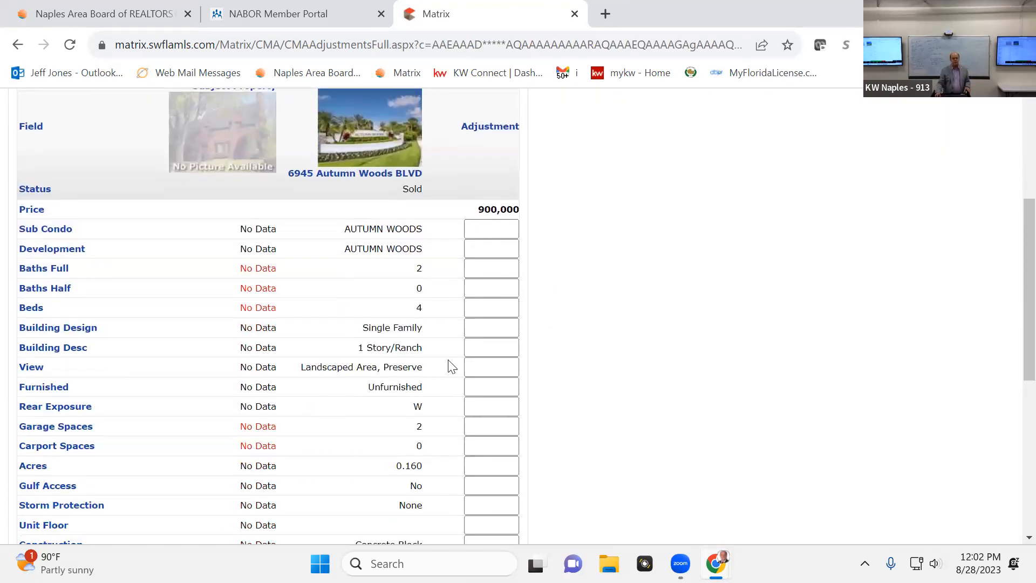
{"action": "scroll", "coordinate": [513, 377], "scroll_direction": "down", "scroll_amount": 4}
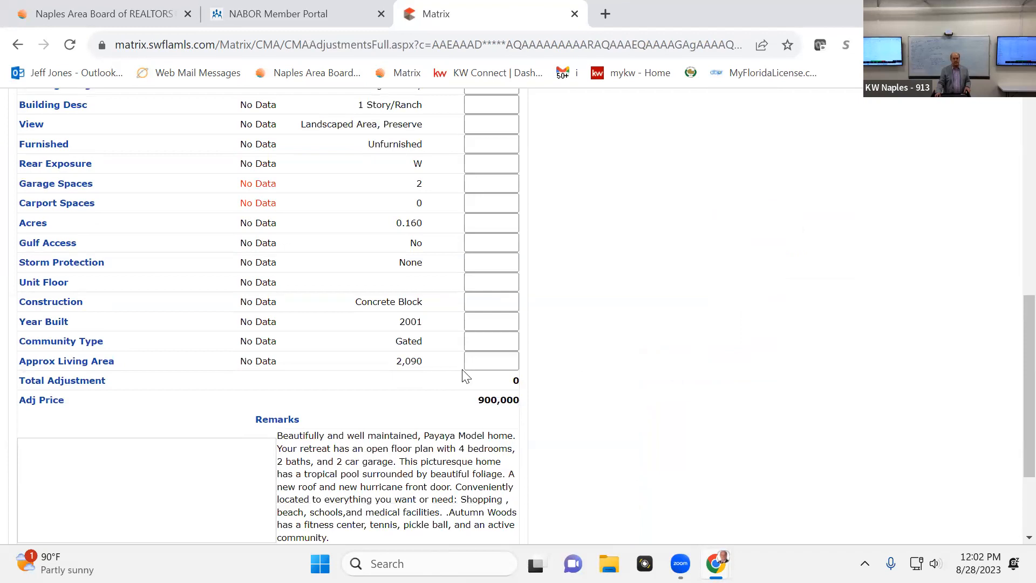
{"action": "scroll", "coordinate": [1012, 477], "scroll_direction": "up", "scroll_amount": 8}
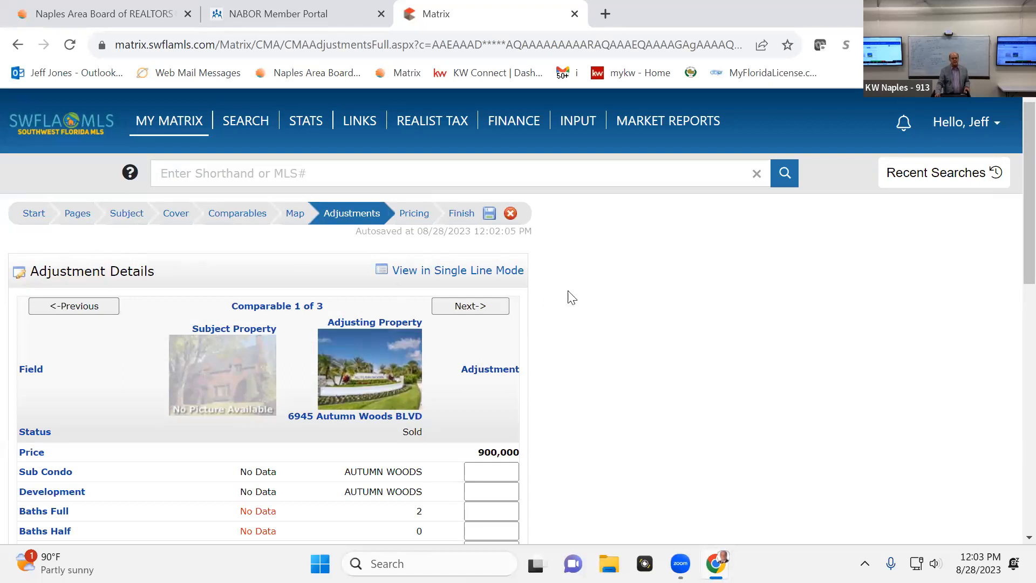
Review the CMA pricing summary and the sections for the suggested list price and notes
{"action": "left_click", "coordinate": [413, 214]}
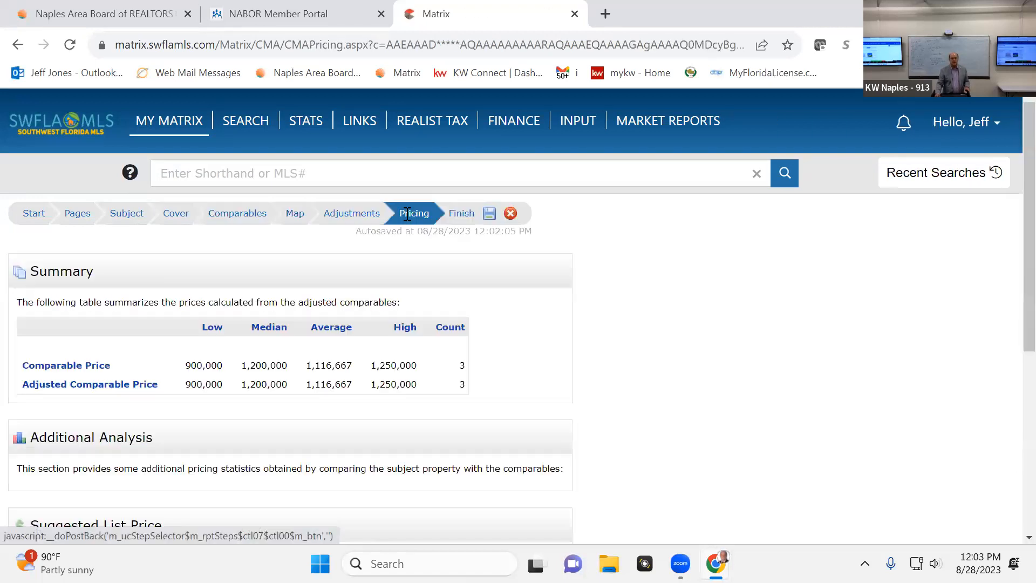
{"action": "scroll", "coordinate": [658, 354], "scroll_direction": "down", "scroll_amount": 5}
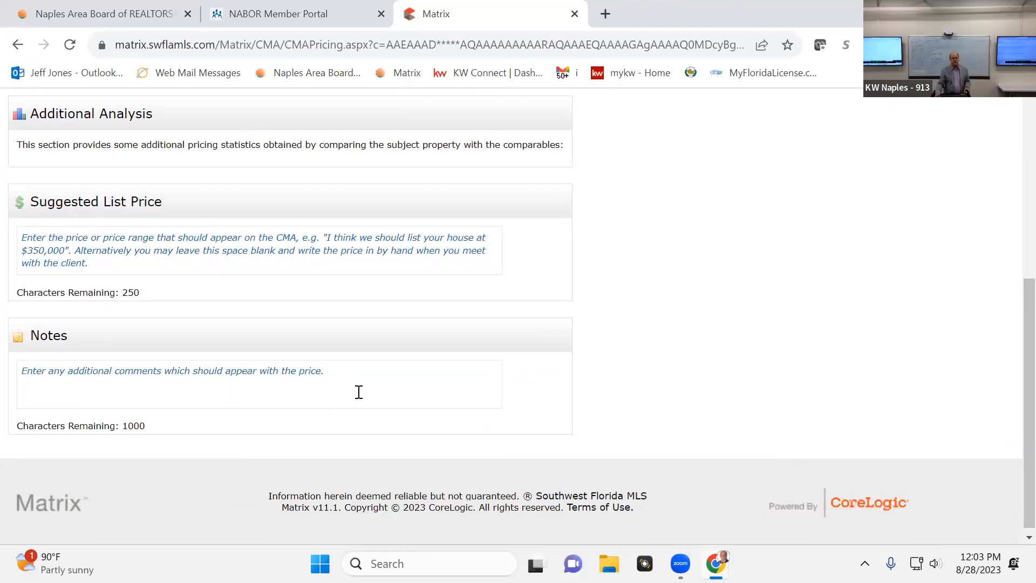
{"action": "scroll", "coordinate": [359, 392], "scroll_direction": "up", "scroll_amount": 6}
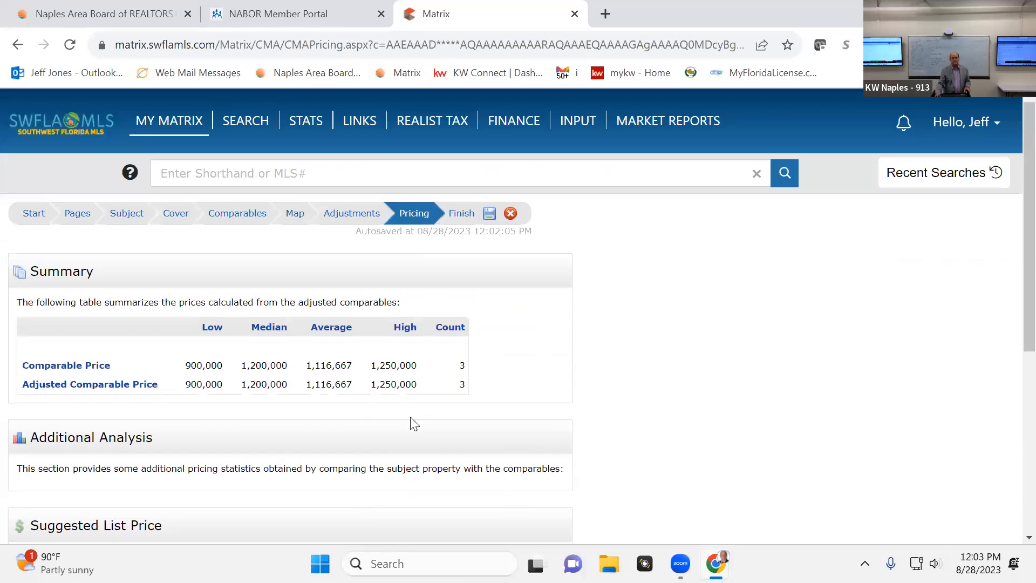
Finish the CMA setup and generate the full report for viewing
{"action": "left_click", "coordinate": [462, 214]}
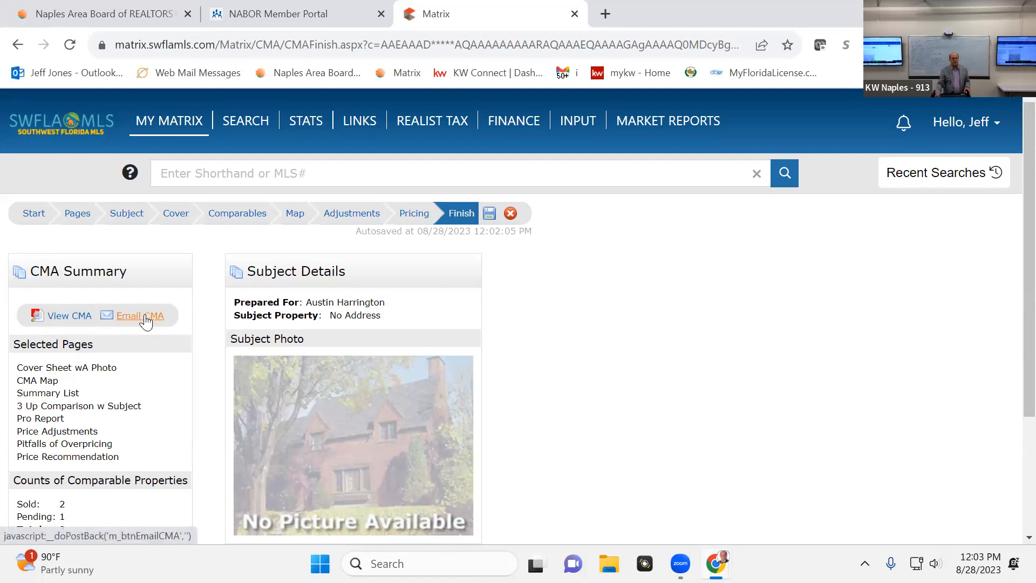
{"action": "left_click", "coordinate": [57, 317]}
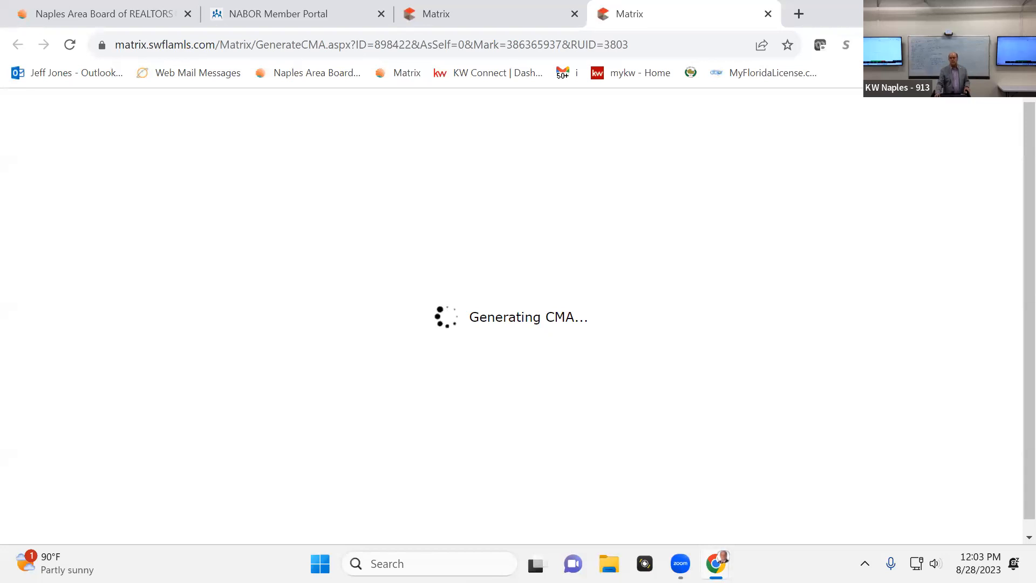
{"action": "left_click", "coordinate": [898, 45]}
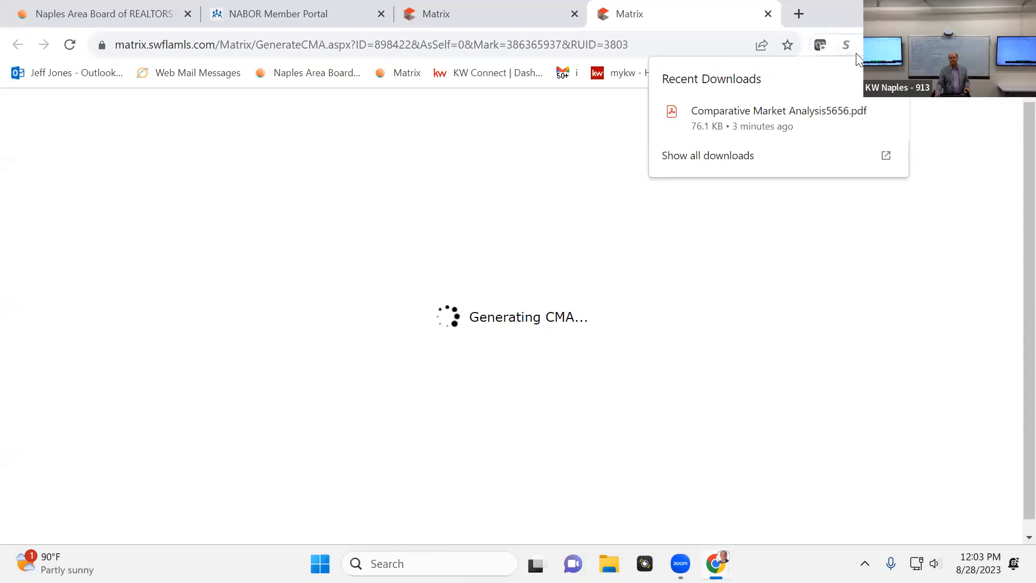
{"action": "left_click", "coordinate": [798, 114]}
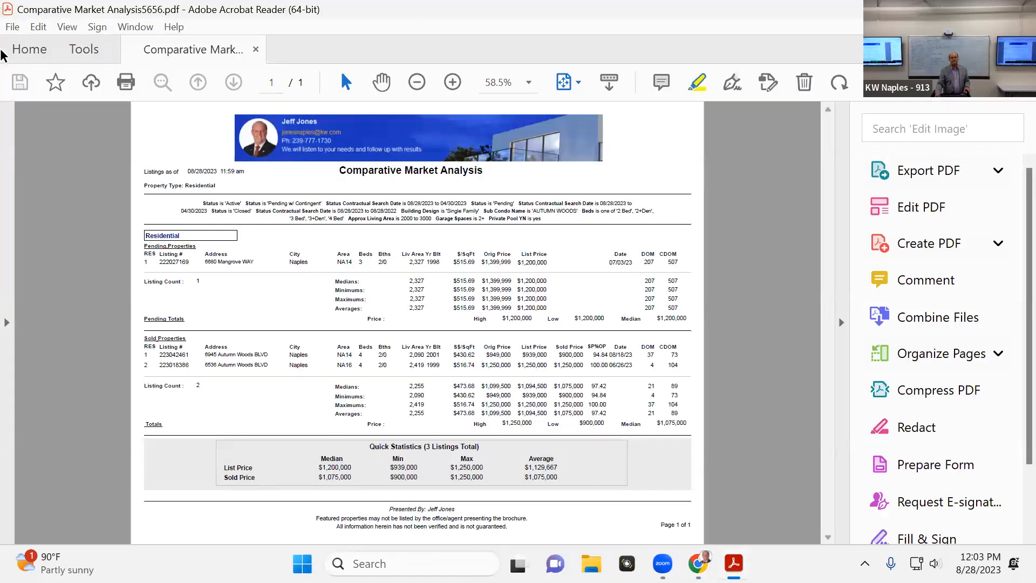
{"action": "left_click", "coordinate": [1018, 9]}
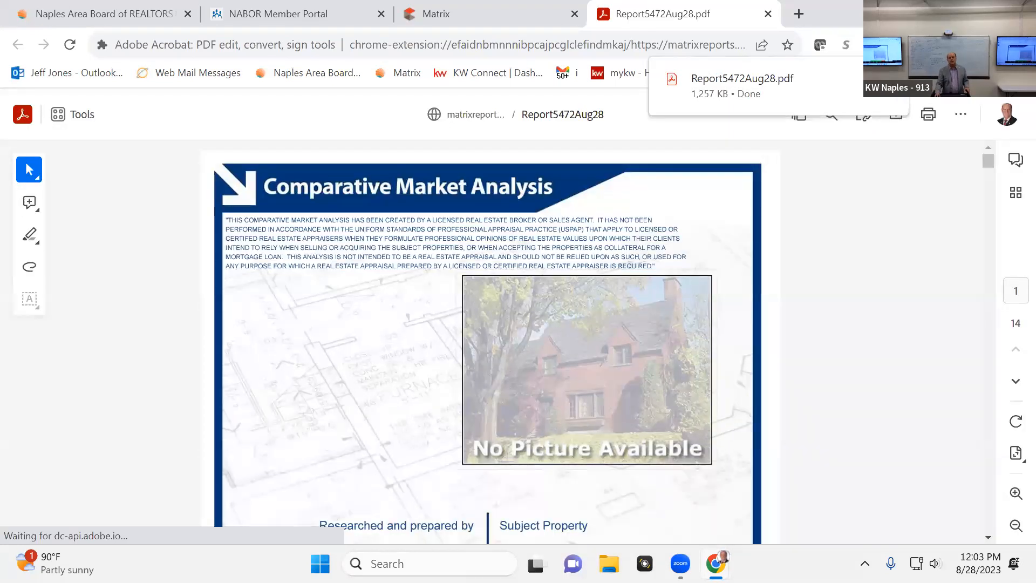
Look through the generated CMA report, from the cover and map to the listing summary and side-by-side comparison, and close it
{"action": "scroll", "coordinate": [896, 278], "scroll_direction": "down", "scroll_amount": 15}
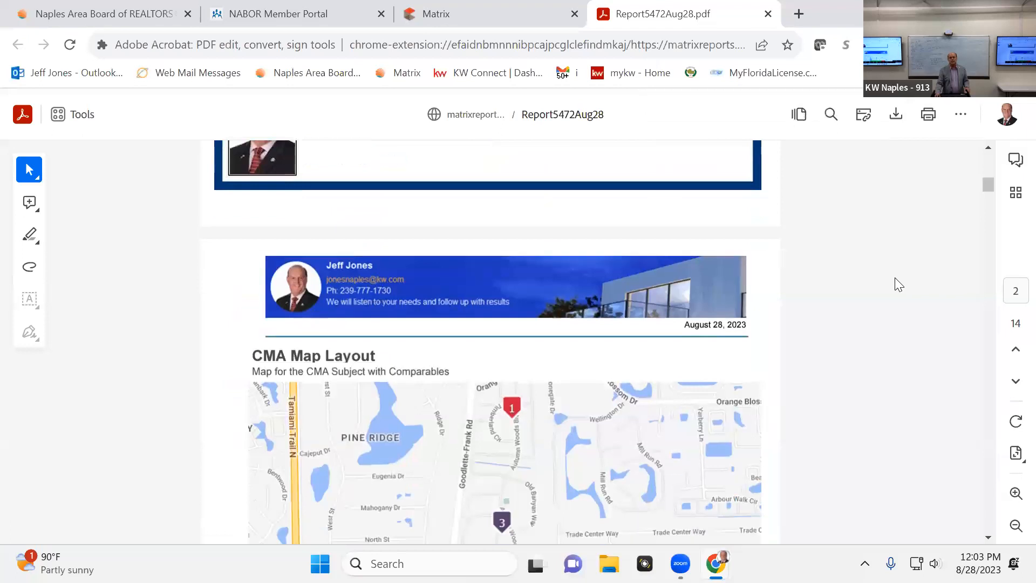
{"action": "scroll", "coordinate": [895, 275], "scroll_direction": "down", "scroll_amount": 8}
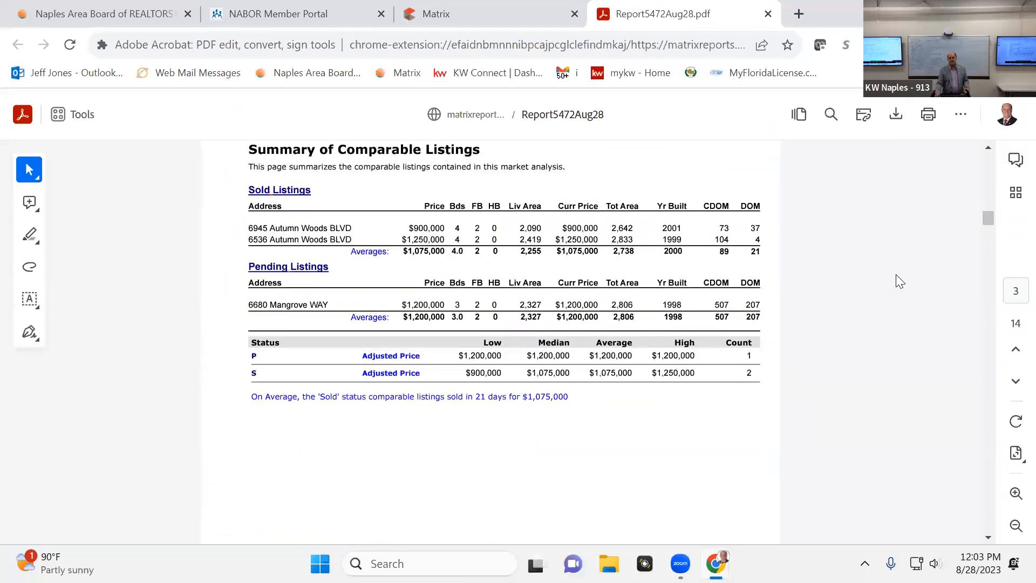
{"action": "scroll", "coordinate": [896, 274], "scroll_direction": "down", "scroll_amount": 10}
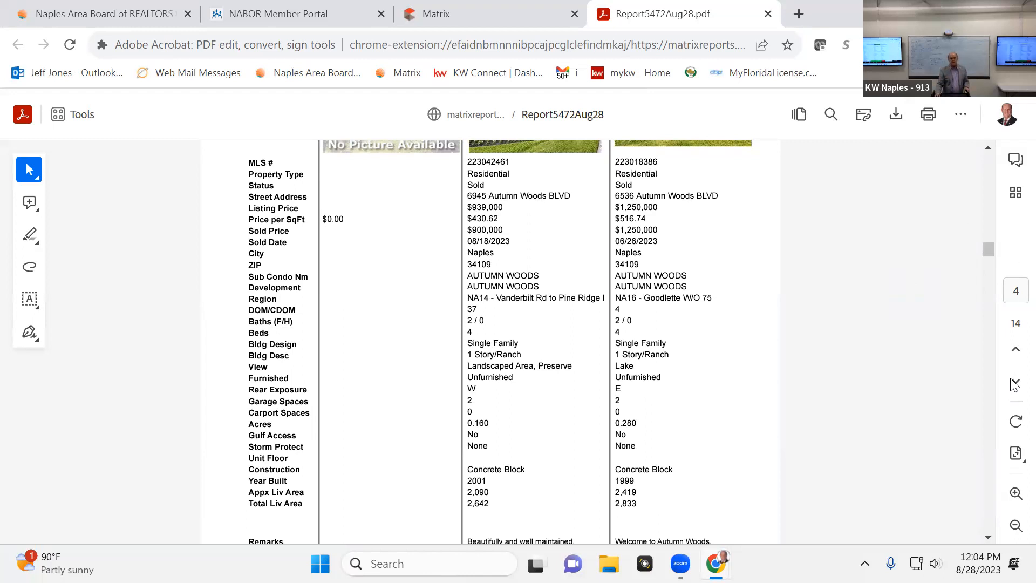
{"action": "scroll", "coordinate": [944, 408], "scroll_direction": "down", "scroll_amount": 8}
{"action": "scroll", "coordinate": [944, 415], "scroll_direction": "up", "scroll_amount": 15}
{"action": "scroll", "coordinate": [945, 408], "scroll_direction": "up", "scroll_amount": 15}
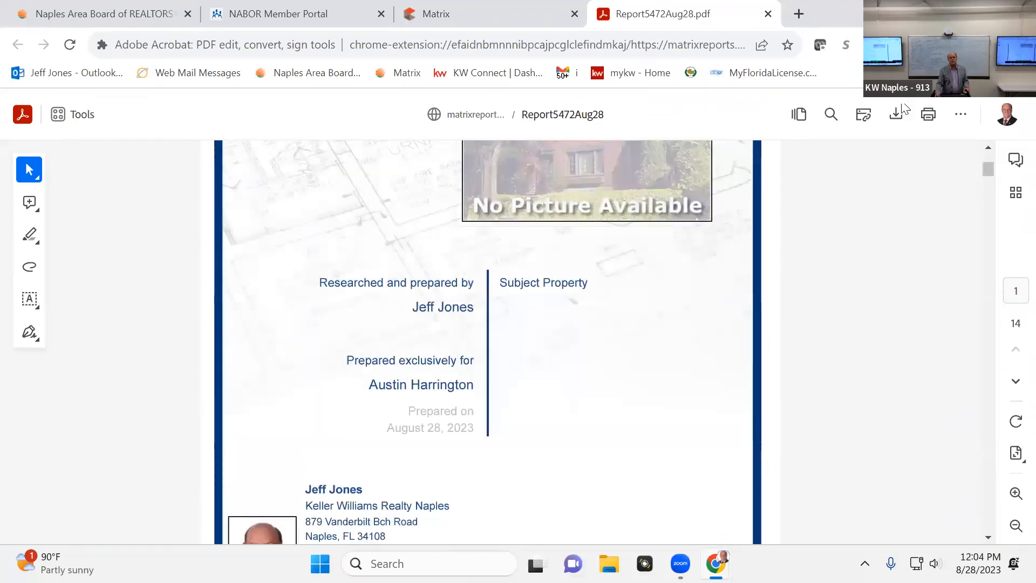
{"action": "left_click", "coordinate": [768, 14]}
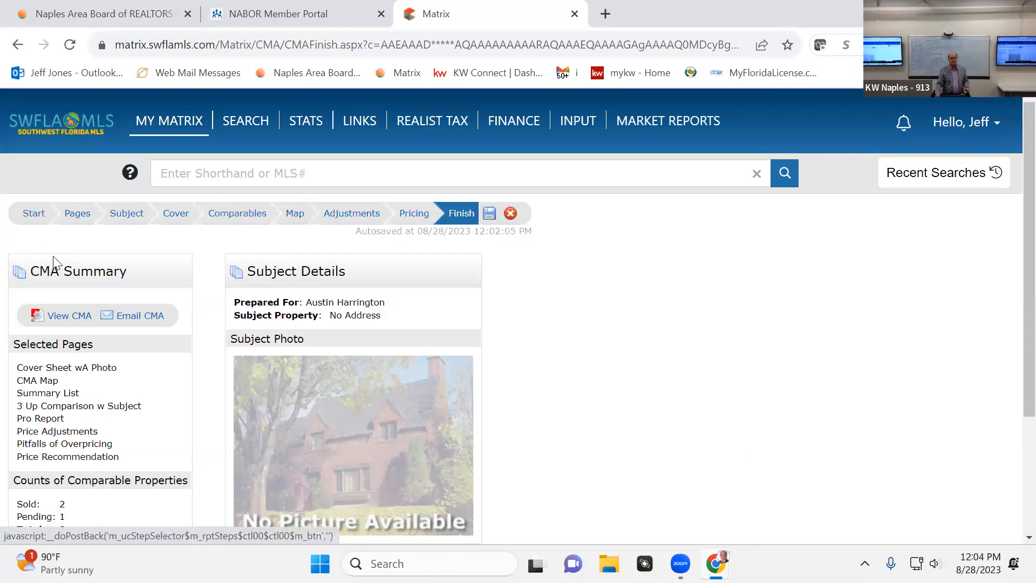
Review the CMA summary, the contact and retention details on the wizard's start page, and the ways to enter the subject property
{"action": "scroll", "coordinate": [126, 319], "scroll_direction": "down", "scroll_amount": 3}
{"action": "scroll", "coordinate": [127, 315], "scroll_direction": "up", "scroll_amount": 3}
{"action": "left_click", "coordinate": [33, 217]}
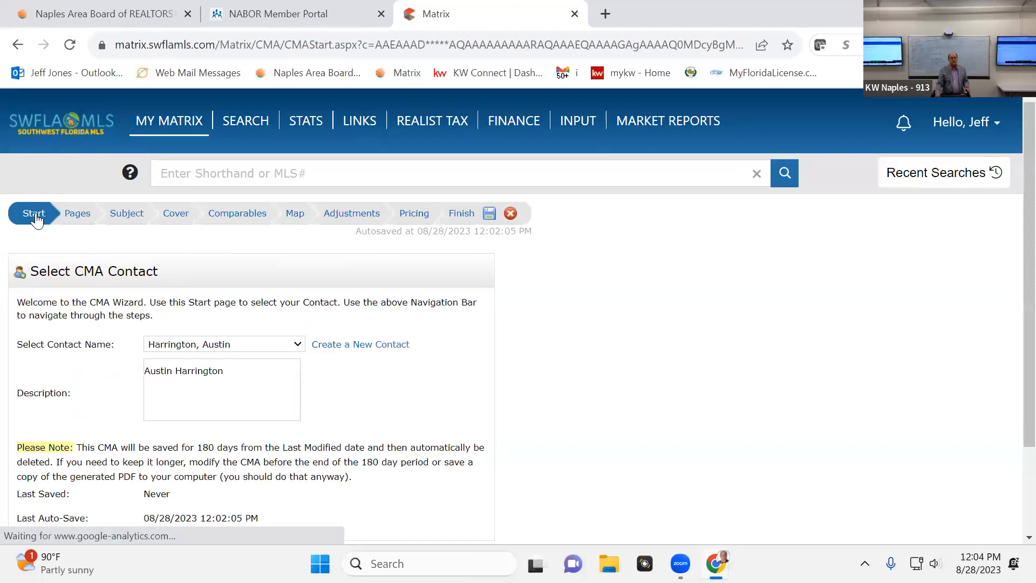
{"action": "scroll", "coordinate": [340, 340], "scroll_direction": "down", "scroll_amount": 2}
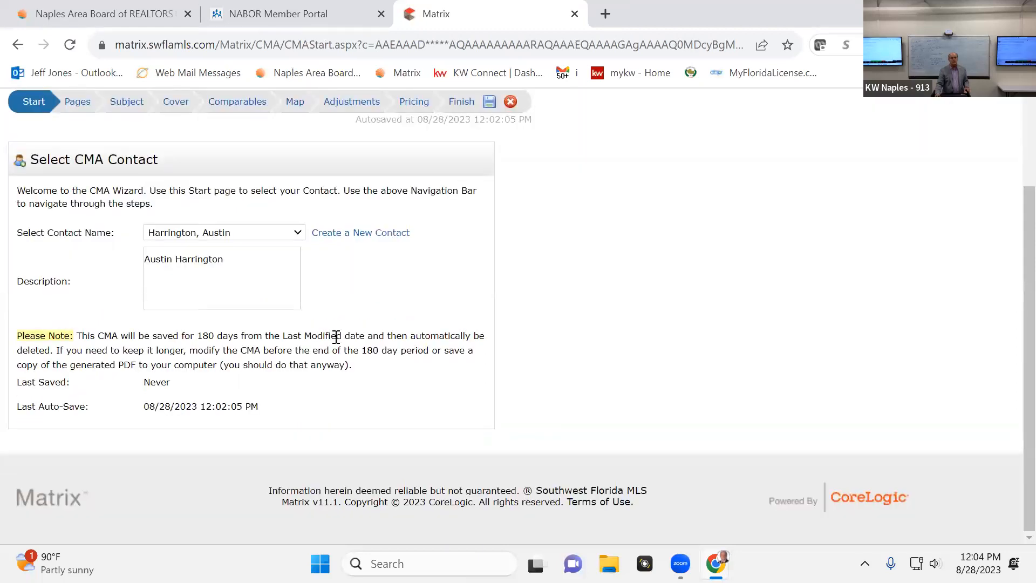
{"action": "scroll", "coordinate": [335, 337], "scroll_direction": "up", "scroll_amount": 2}
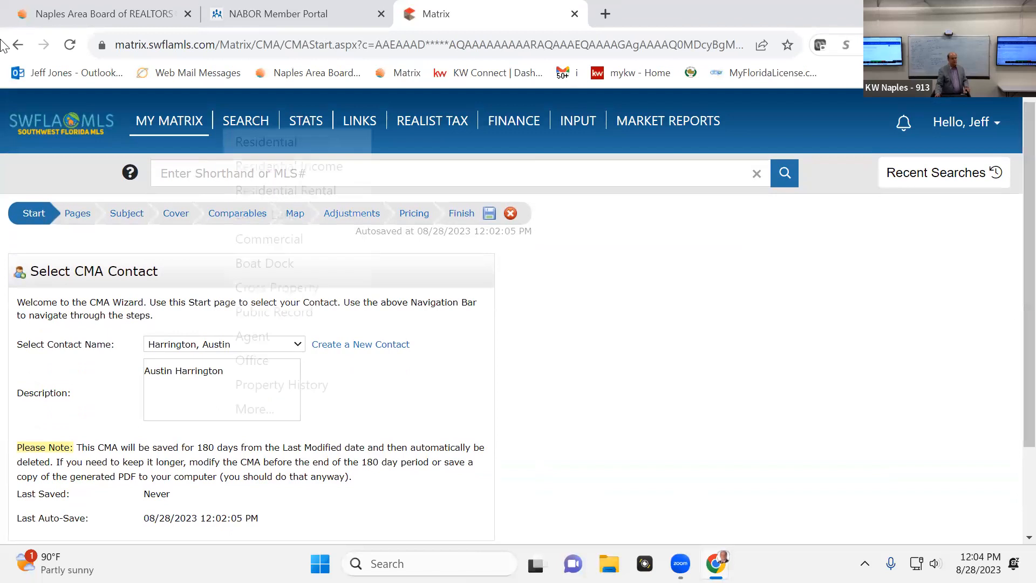
{"action": "left_click", "coordinate": [126, 219]}
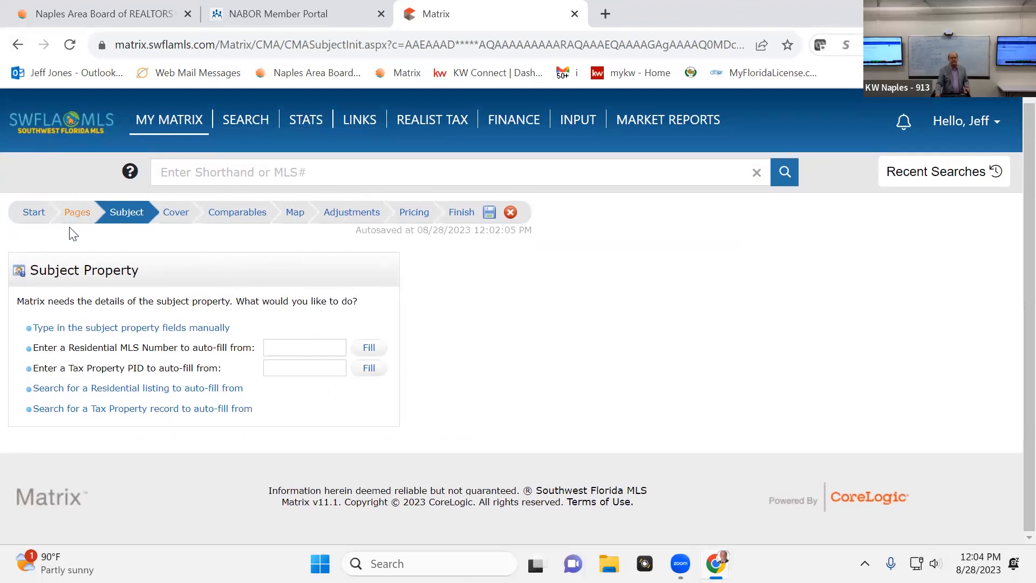
Review the available and selected CMA report pages, expand Subject/Adjustments and select the Price Adjustments page
{"action": "left_click", "coordinate": [78, 211]}
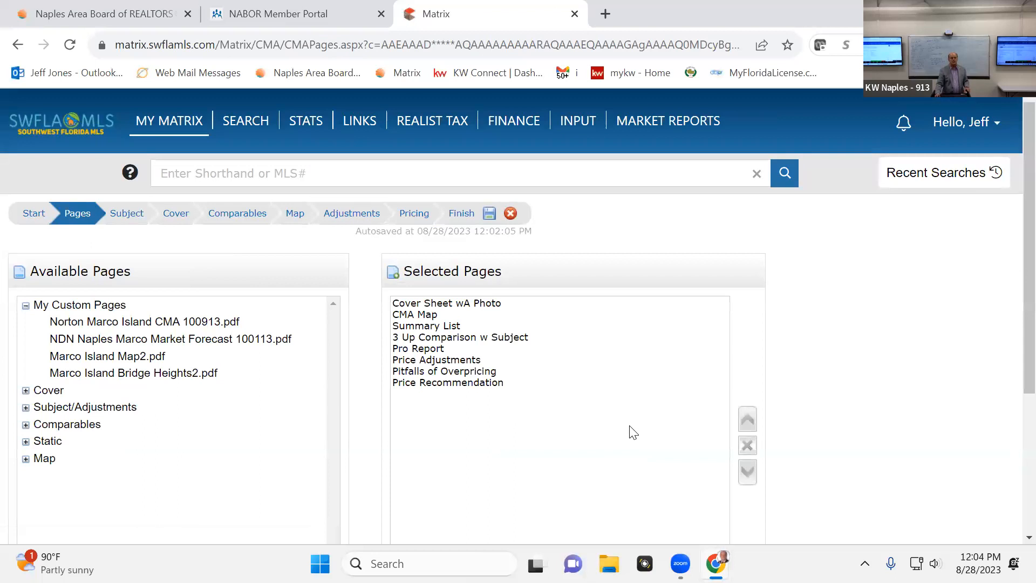
{"action": "scroll", "coordinate": [633, 432], "scroll_direction": "down", "scroll_amount": 4}
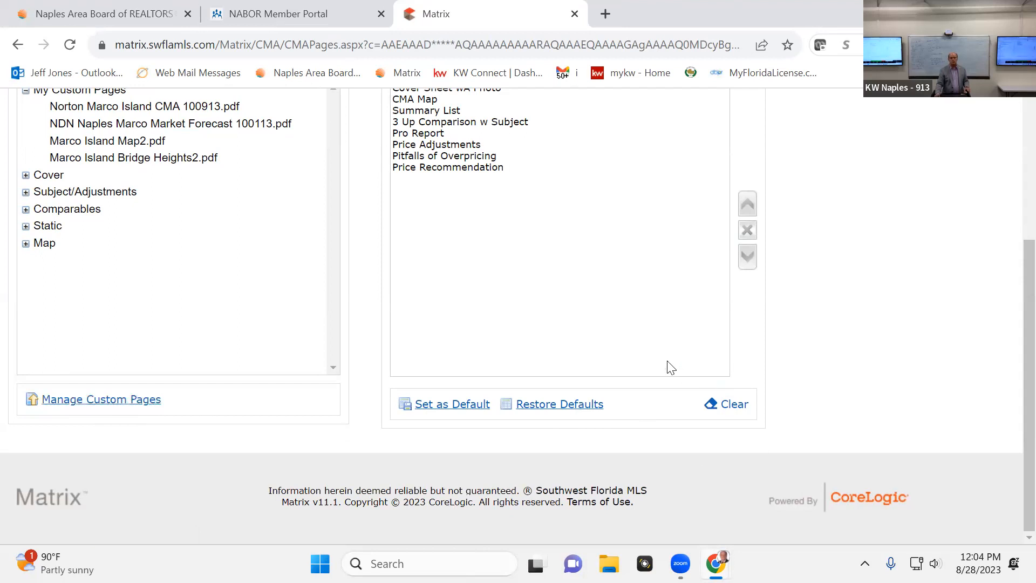
{"action": "scroll", "coordinate": [668, 365], "scroll_direction": "up", "scroll_amount": 3}
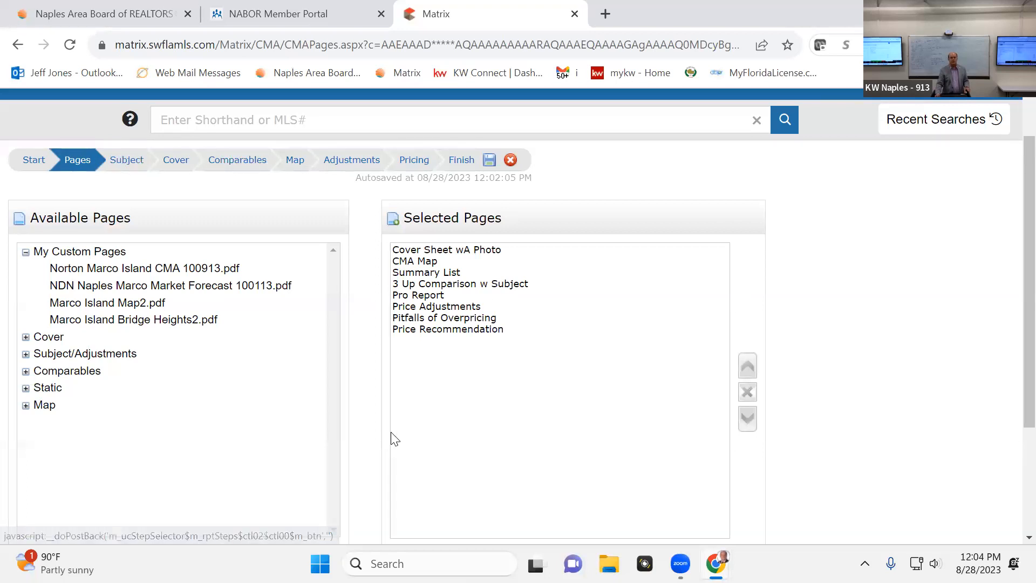
{"action": "scroll", "coordinate": [400, 418], "scroll_direction": "down", "scroll_amount": 3}
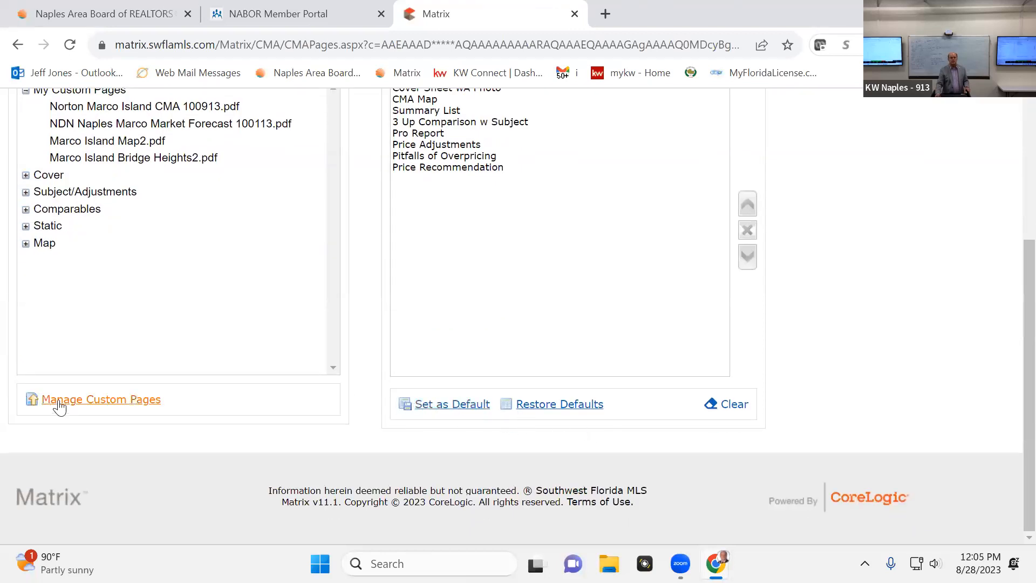
{"action": "left_click", "coordinate": [26, 193]}
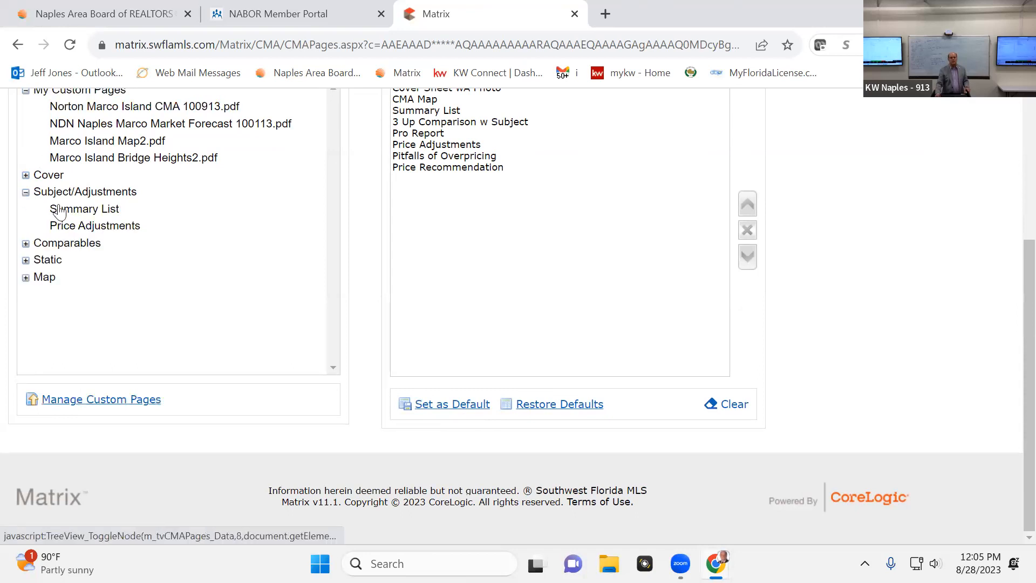
{"action": "left_click", "coordinate": [94, 226]}
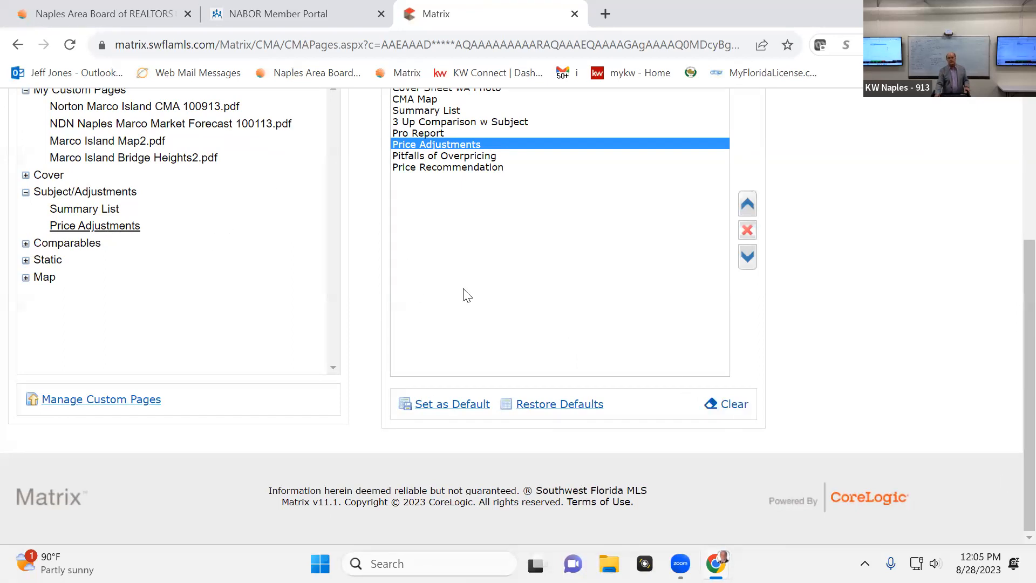
{"action": "scroll", "coordinate": [468, 295], "scroll_direction": "up", "scroll_amount": 4}
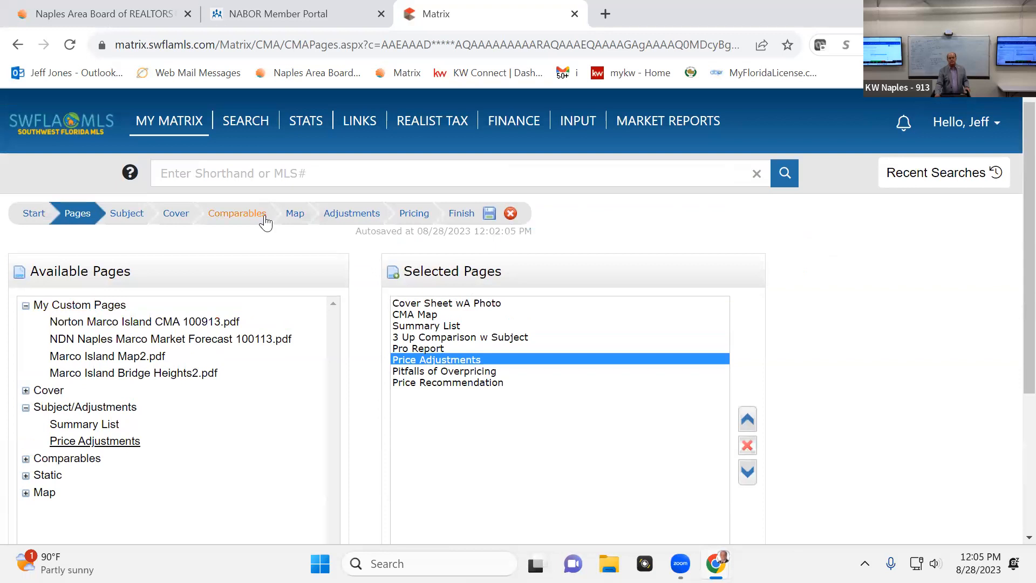
{"action": "left_click", "coordinate": [352, 216]}
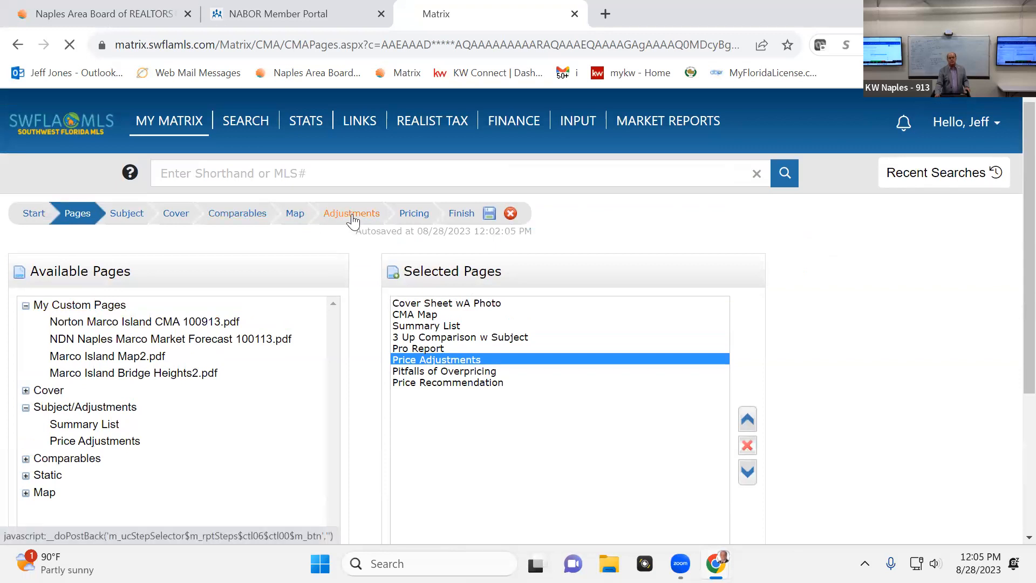
{"action": "scroll", "coordinate": [89, 352], "scroll_direction": "down", "scroll_amount": 10}
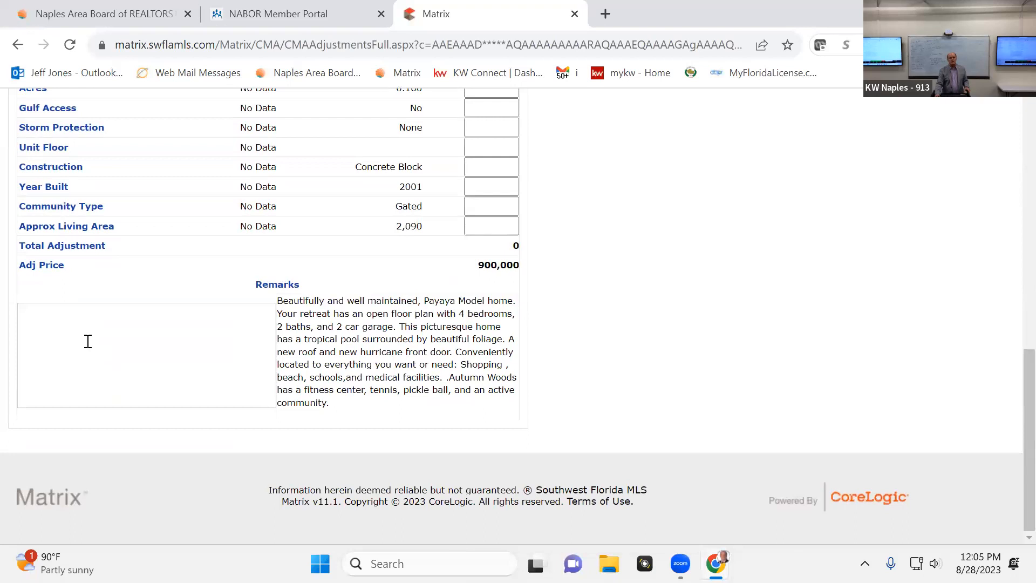
{"action": "scroll", "coordinate": [88, 341], "scroll_direction": "up", "scroll_amount": 9}
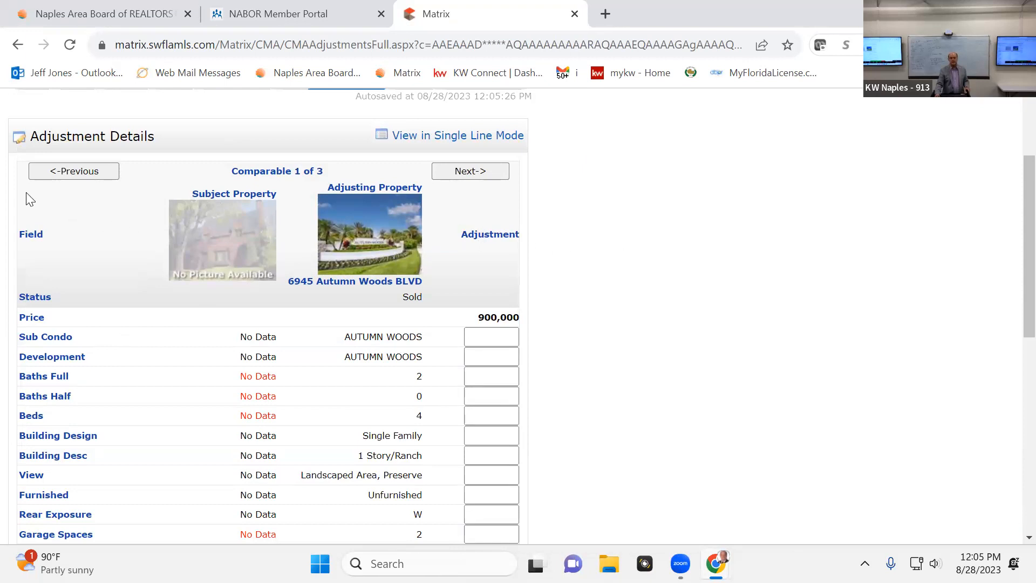
{"action": "scroll", "coordinate": [99, 402], "scroll_direction": "down", "scroll_amount": 4}
{"action": "scroll", "coordinate": [100, 397], "scroll_direction": "down", "scroll_amount": 4}
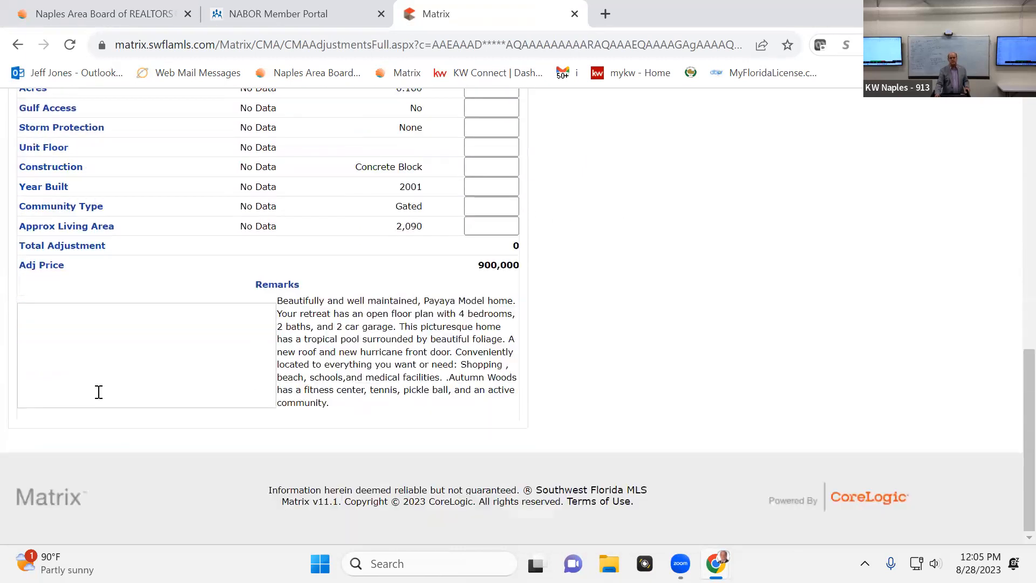
{"action": "scroll", "coordinate": [99, 390], "scroll_direction": "up", "scroll_amount": 9}
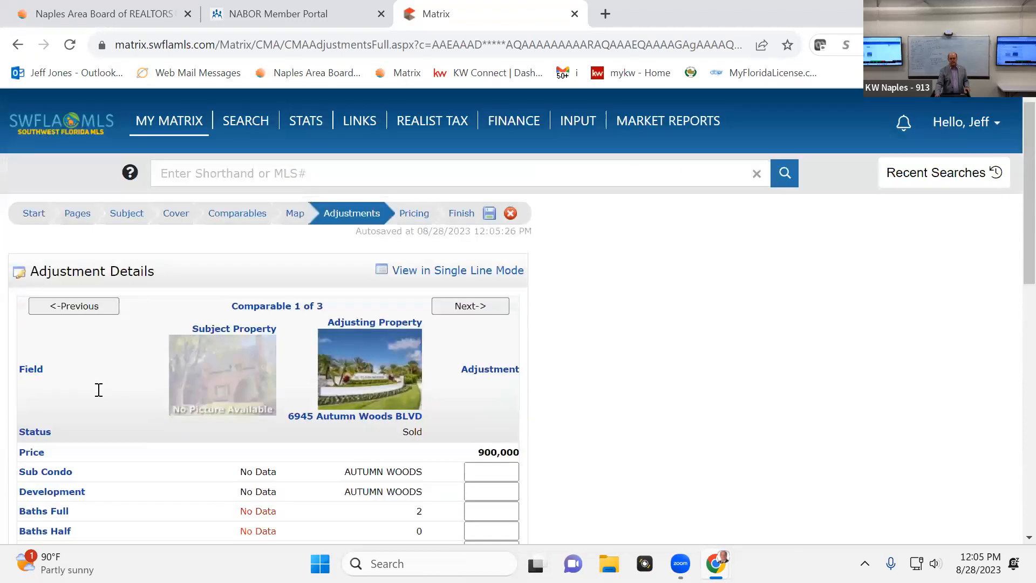
{"action": "mouse_move", "coordinate": [545, 117]}
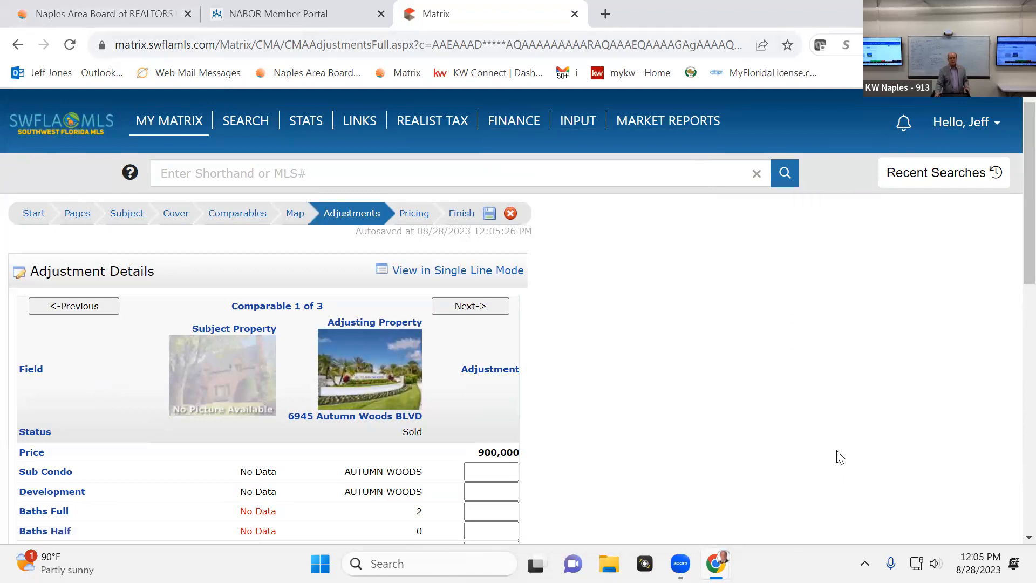
{"action": "scroll", "coordinate": [549, 395], "scroll_direction": "down", "scroll_amount": 9}
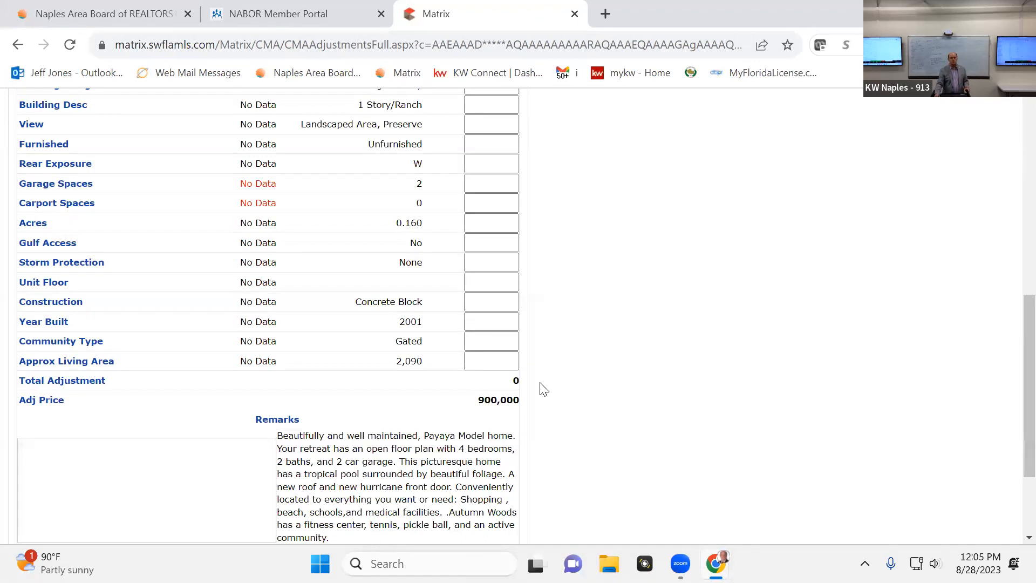
{"action": "scroll", "coordinate": [543, 389], "scroll_direction": "down", "scroll_amount": 3}
{"action": "scroll", "coordinate": [544, 388], "scroll_direction": "up", "scroll_amount": 12}
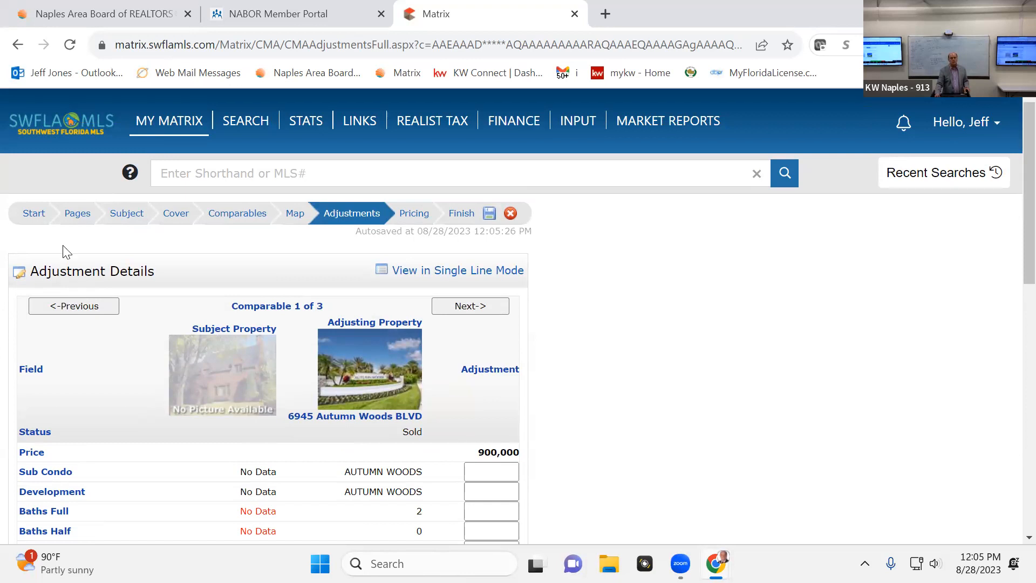
{"action": "left_click", "coordinate": [36, 215]}
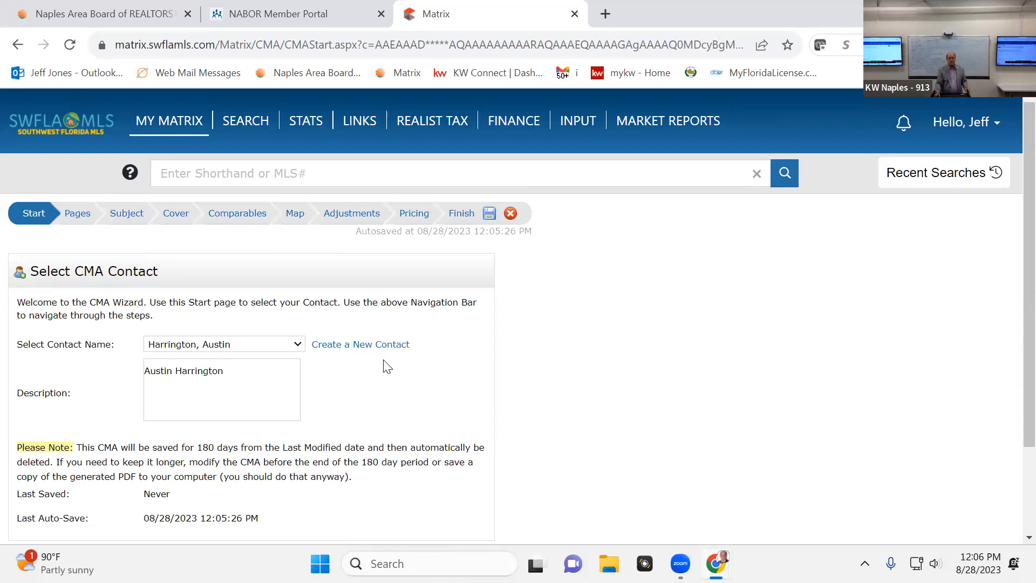
{"action": "mouse_move", "coordinate": [181, 118]}
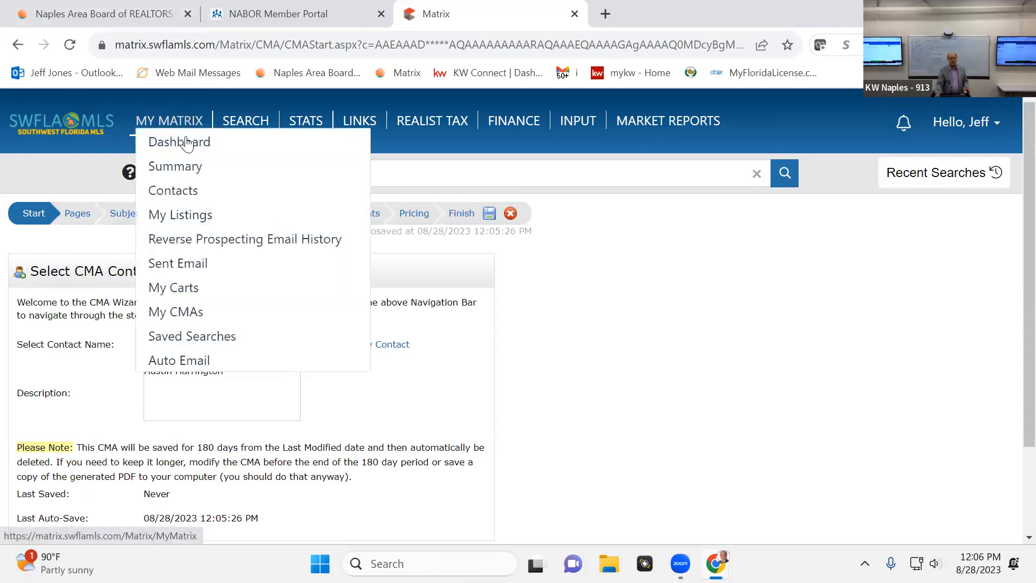
{"action": "left_click", "coordinate": [194, 199]}
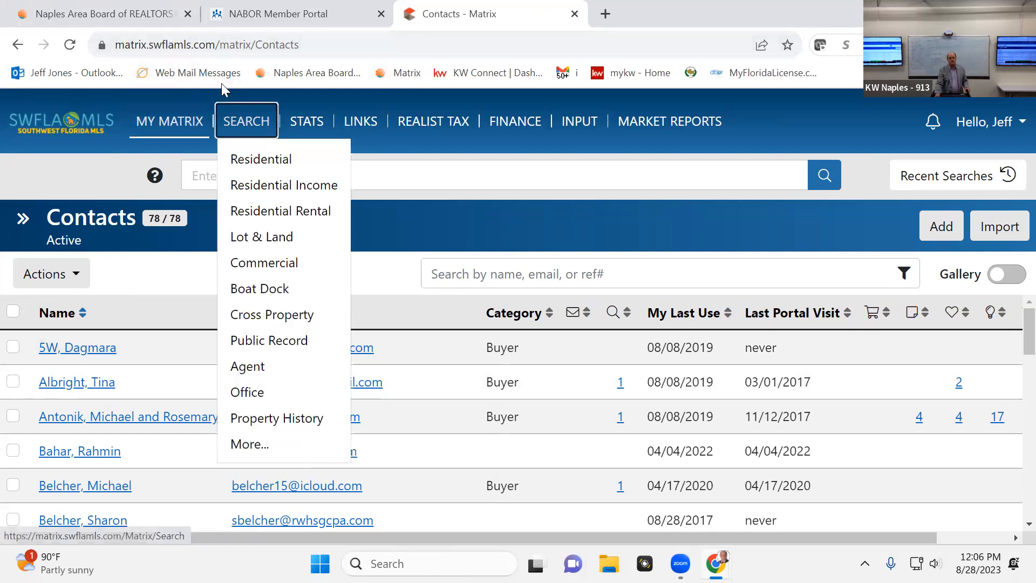
{"action": "left_click", "coordinate": [18, 45]}
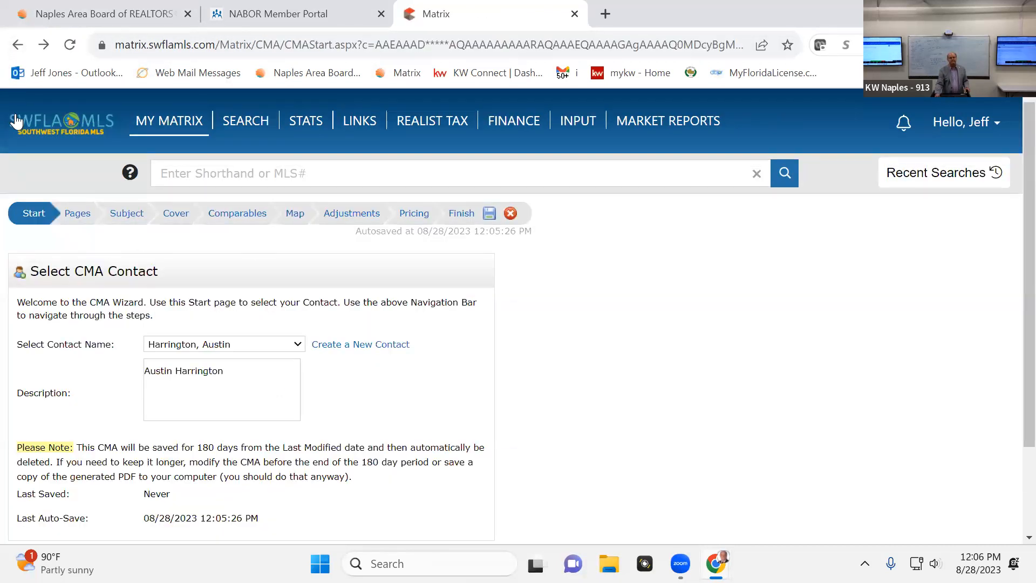
View the list of saved CMAs and return to the Matrix dashboard
{"action": "mouse_move", "coordinate": [200, 121]}
{"action": "left_click", "coordinate": [238, 316]}
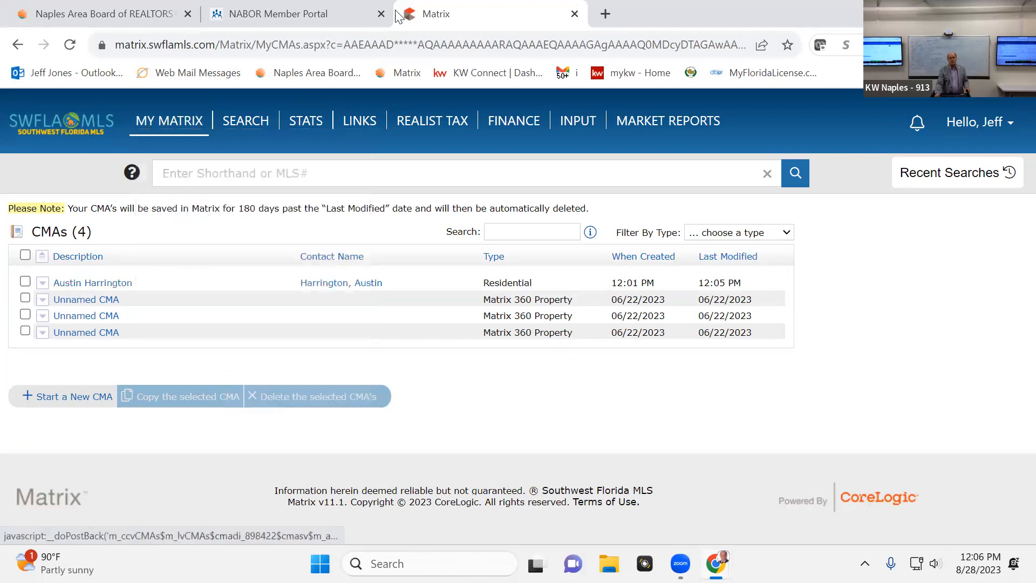
{"action": "mouse_move", "coordinate": [172, 122]}
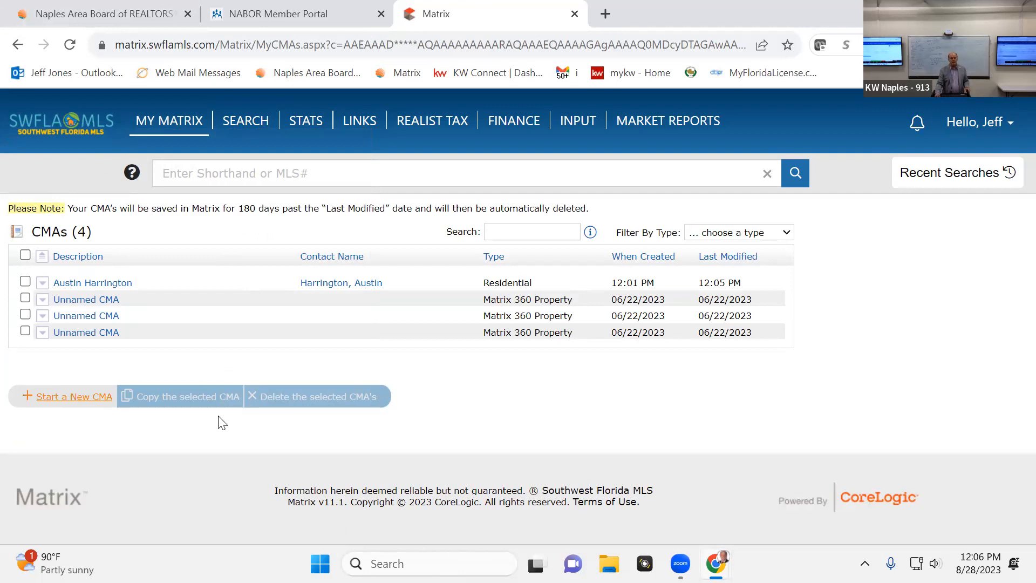
{"action": "left_click", "coordinate": [178, 142]}
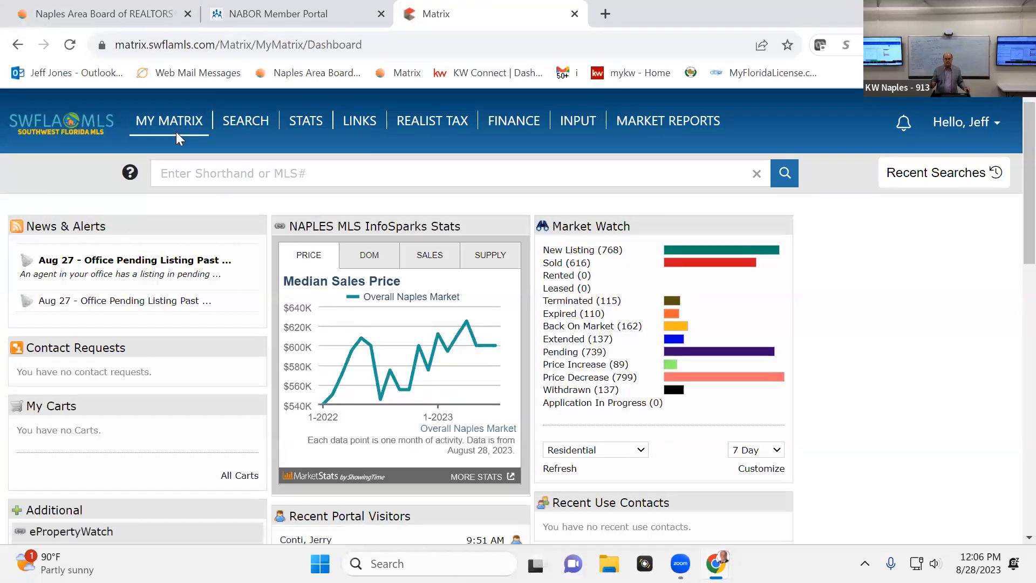
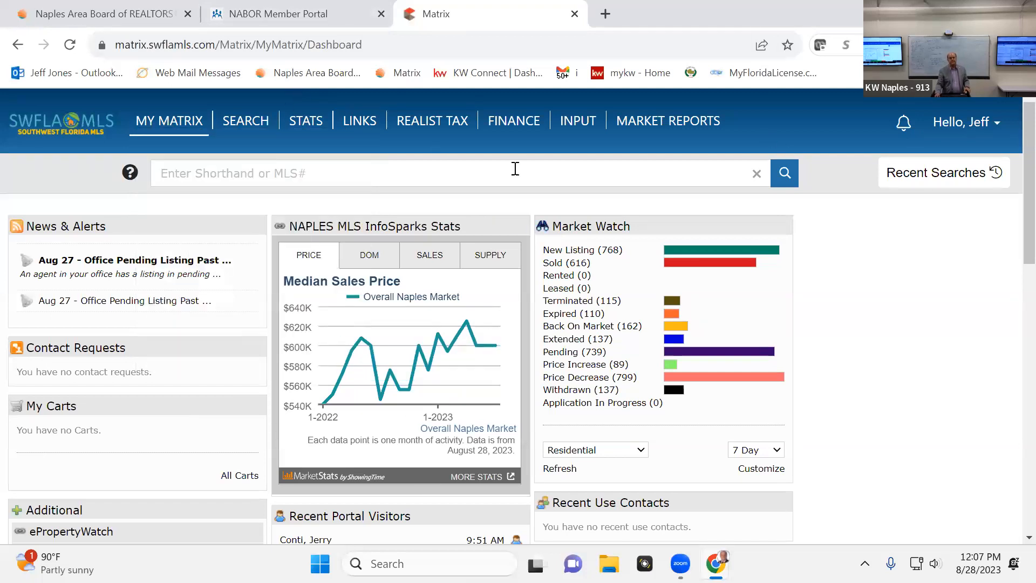
Look through the Matrix dashboard widgets, including My Listings, External Links, Hot Sheets and My Favorite Searches
{"action": "mouse_move", "coordinate": [224, 130]}
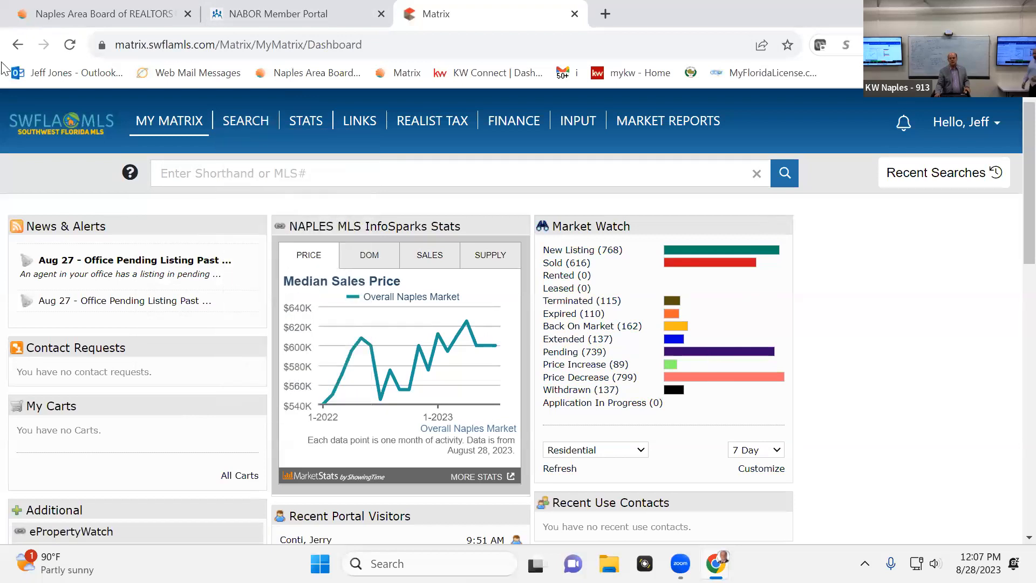
{"action": "scroll", "coordinate": [1014, 373], "scroll_direction": "down", "scroll_amount": 6}
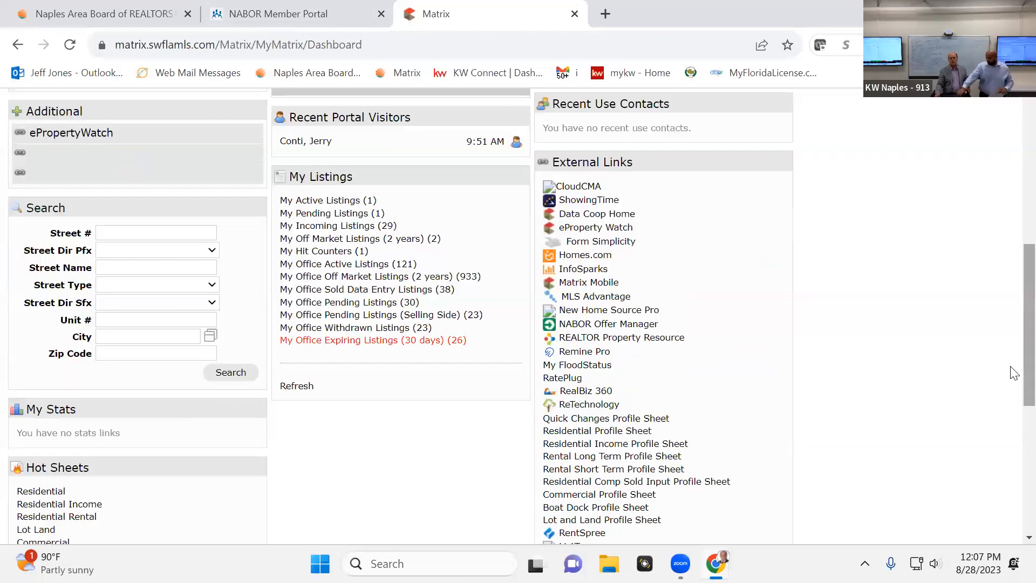
{"action": "scroll", "coordinate": [1014, 378], "scroll_direction": "down", "scroll_amount": 5}
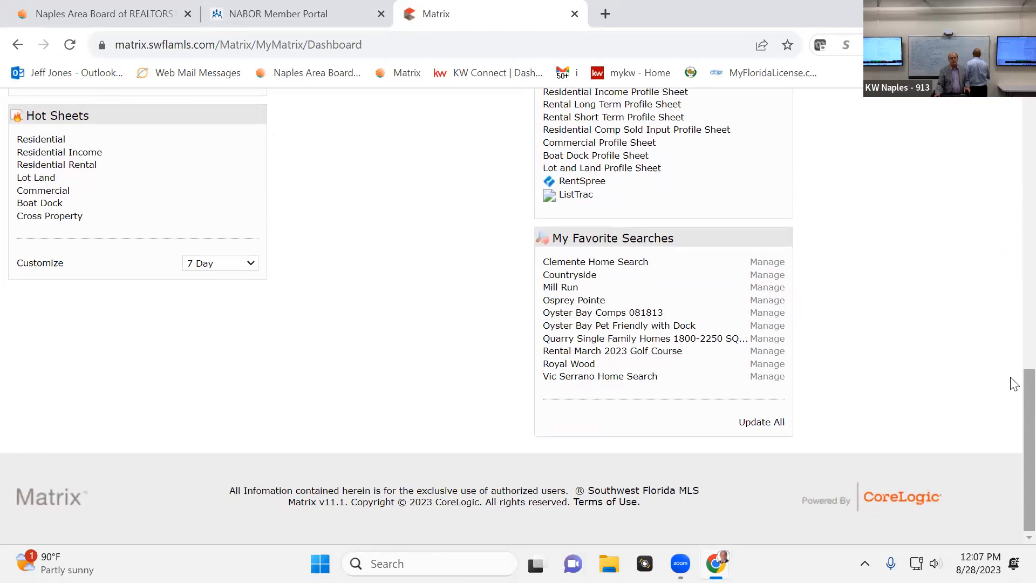
{"action": "scroll", "coordinate": [1014, 383], "scroll_direction": "up", "scroll_amount": 11}
{"action": "scroll", "coordinate": [1014, 384], "scroll_direction": "down", "scroll_amount": 7}
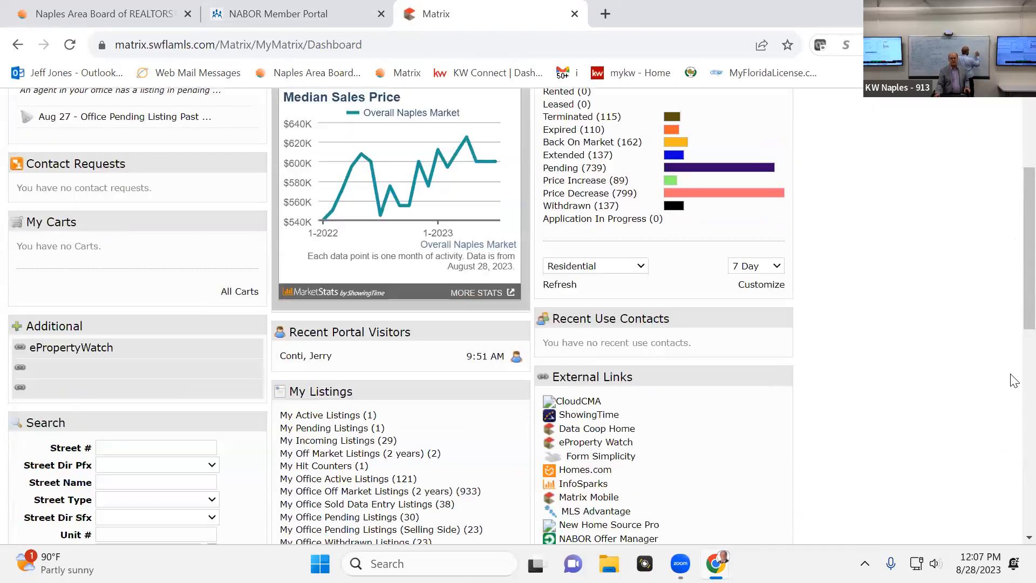
{"action": "scroll", "coordinate": [1014, 381], "scroll_direction": "up", "scroll_amount": 7}
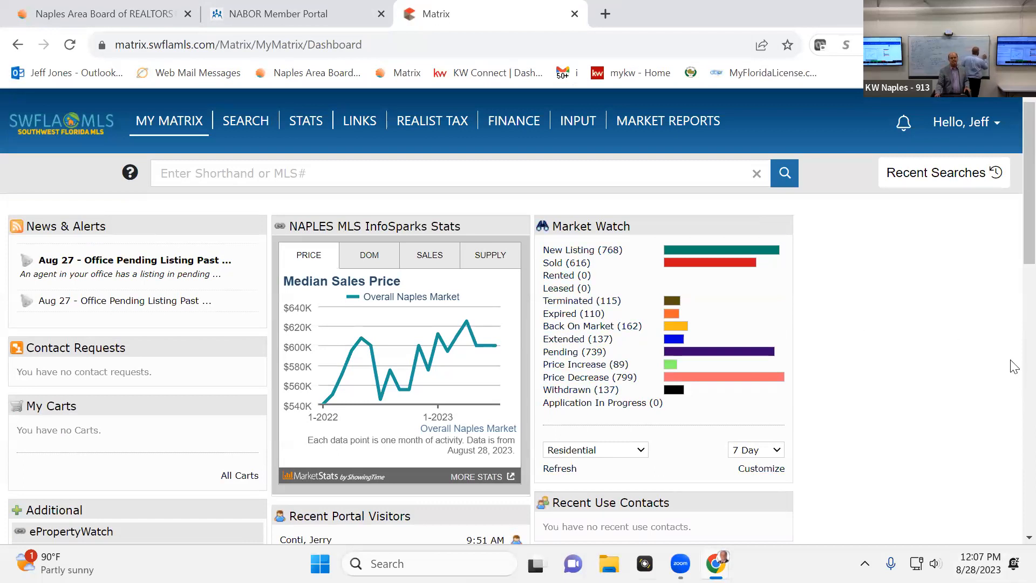
Return through the saved CMA list to the CMA wizard's start page and review its contact, retention and save details
{"action": "left_click", "coordinate": [19, 44]}
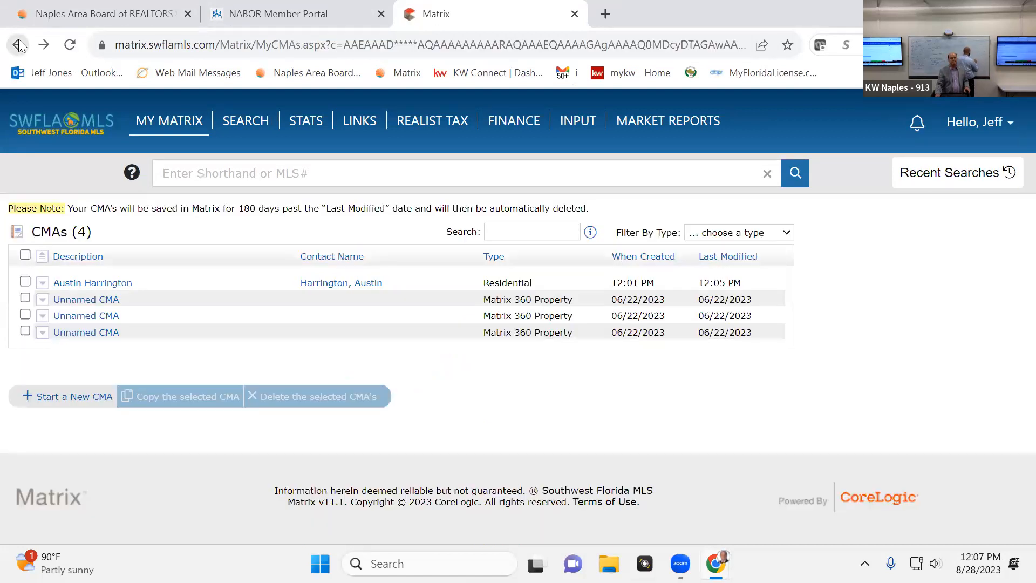
{"action": "left_click", "coordinate": [19, 45]}
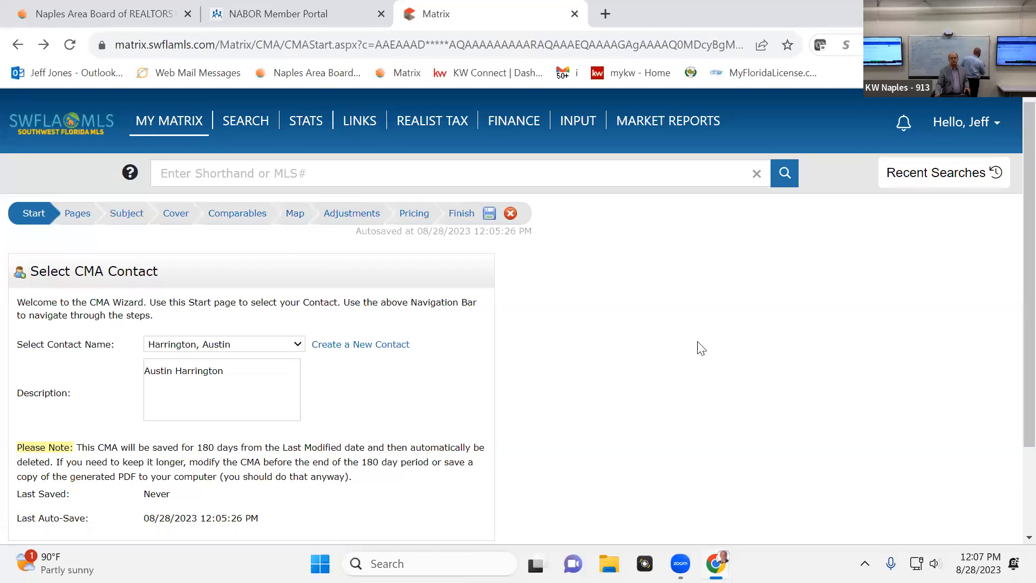
{"action": "scroll", "coordinate": [610, 322], "scroll_direction": "down", "scroll_amount": 3}
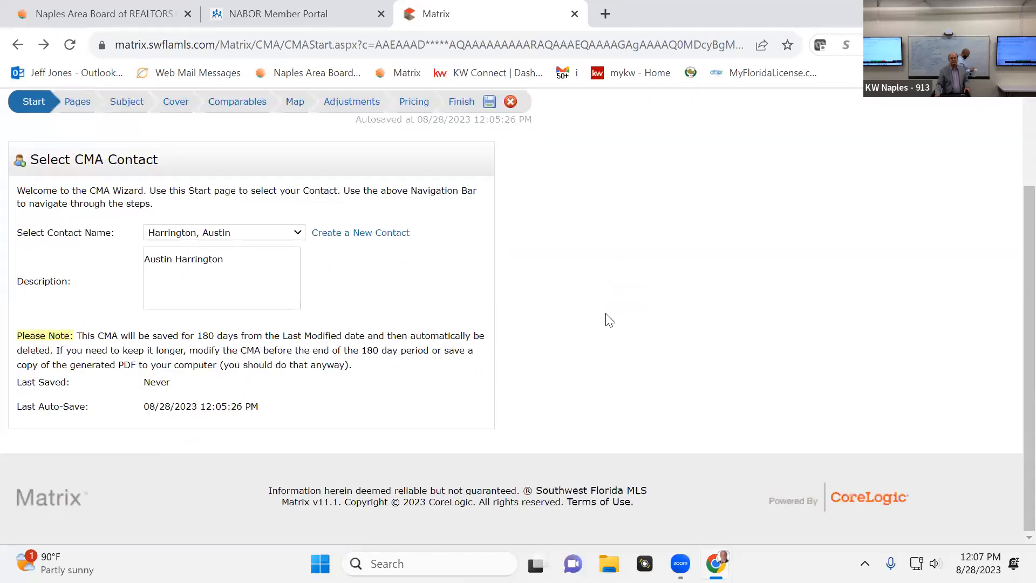
{"action": "scroll", "coordinate": [609, 318], "scroll_direction": "up", "scroll_amount": 3}
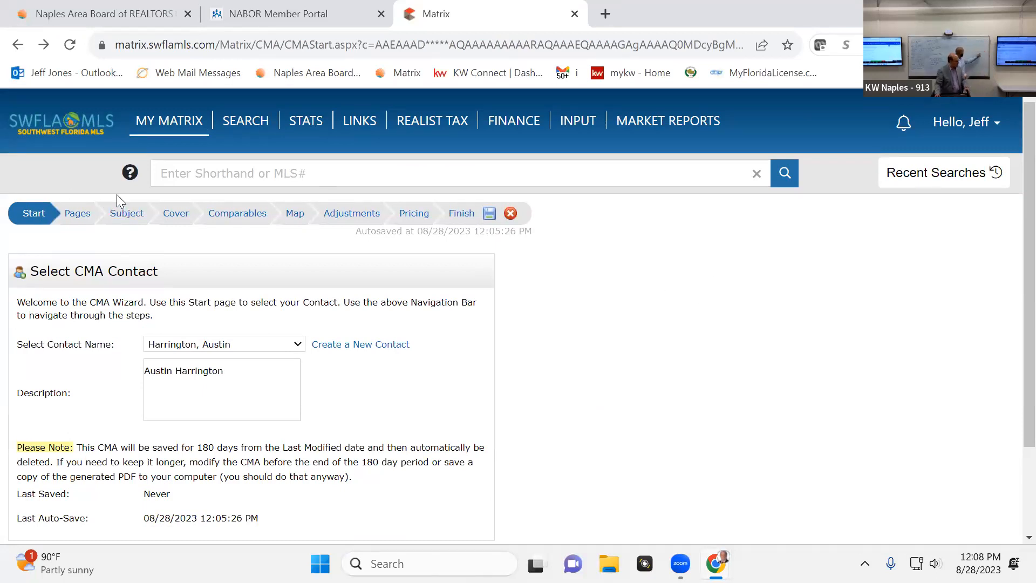
View the CMA's Pages step and examine the available custom pages, the selected report pages and the options for managing custom pages and defaults
{"action": "left_click", "coordinate": [78, 215]}
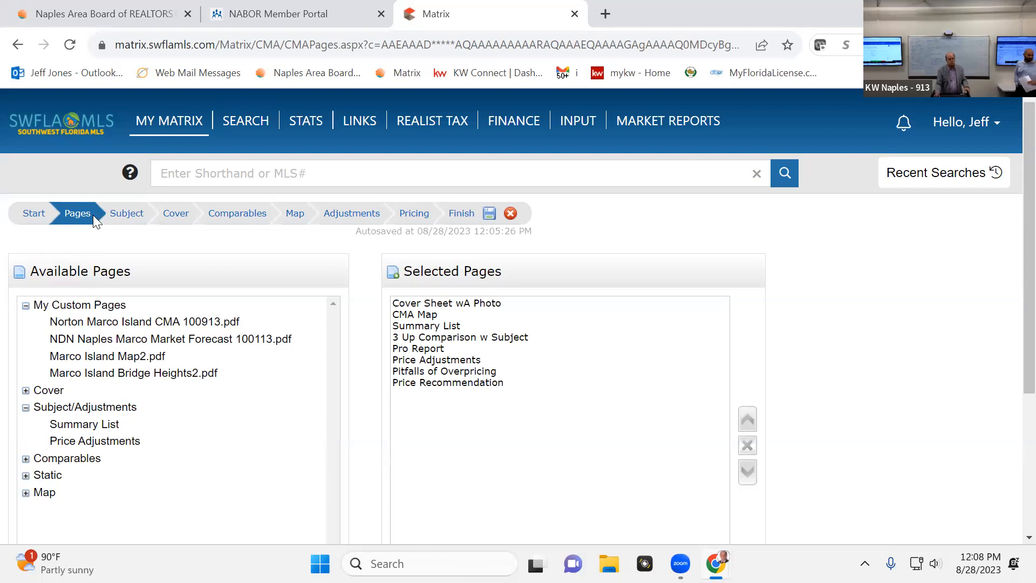
{"action": "scroll", "coordinate": [393, 481], "scroll_direction": "down", "scroll_amount": 1}
{"action": "scroll", "coordinate": [392, 480], "scroll_direction": "down", "scroll_amount": 3}
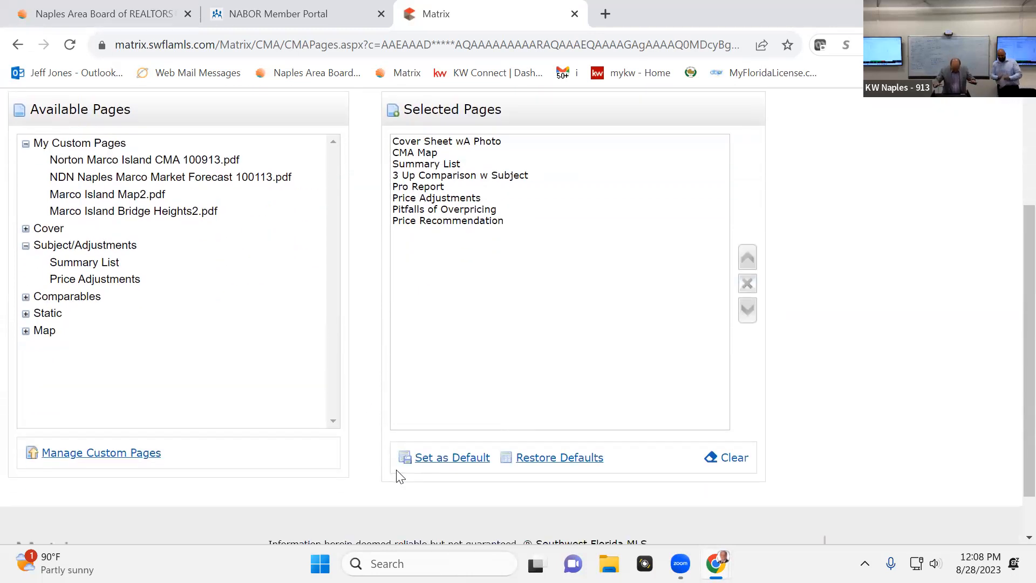
{"action": "scroll", "coordinate": [475, 470], "scroll_direction": "down", "scroll_amount": 1}
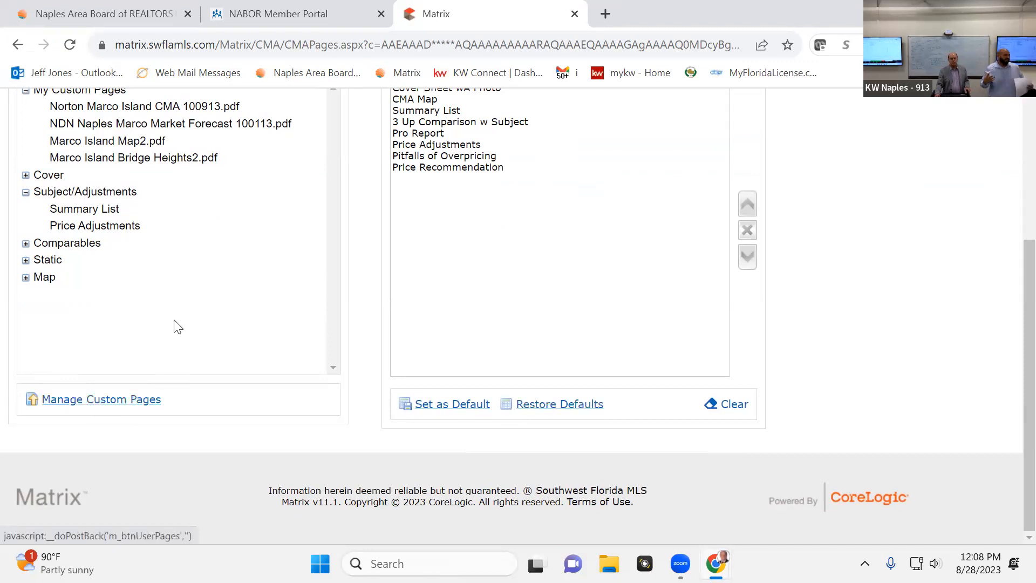
{"action": "scroll", "coordinate": [193, 349], "scroll_direction": "up", "scroll_amount": 4}
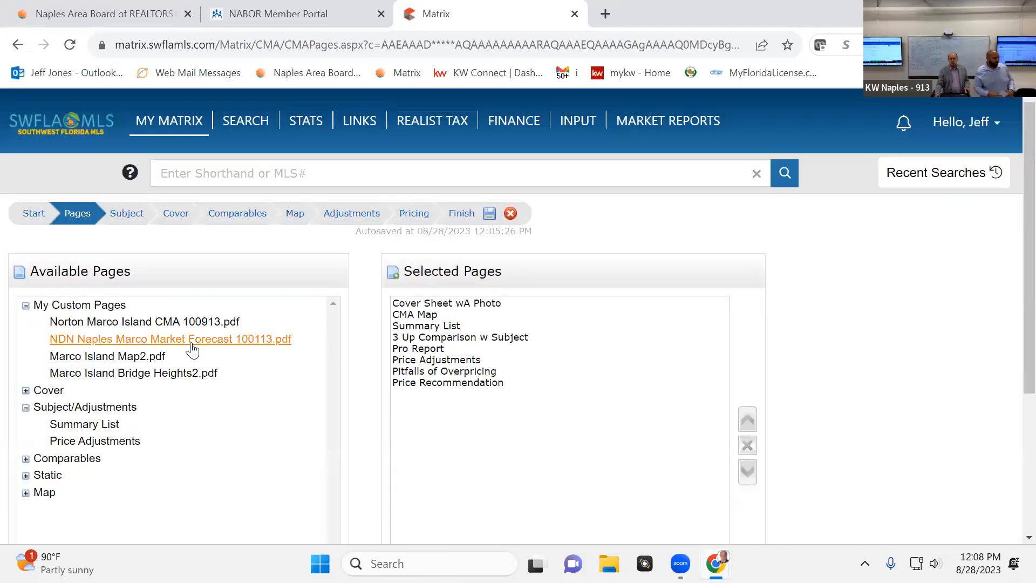